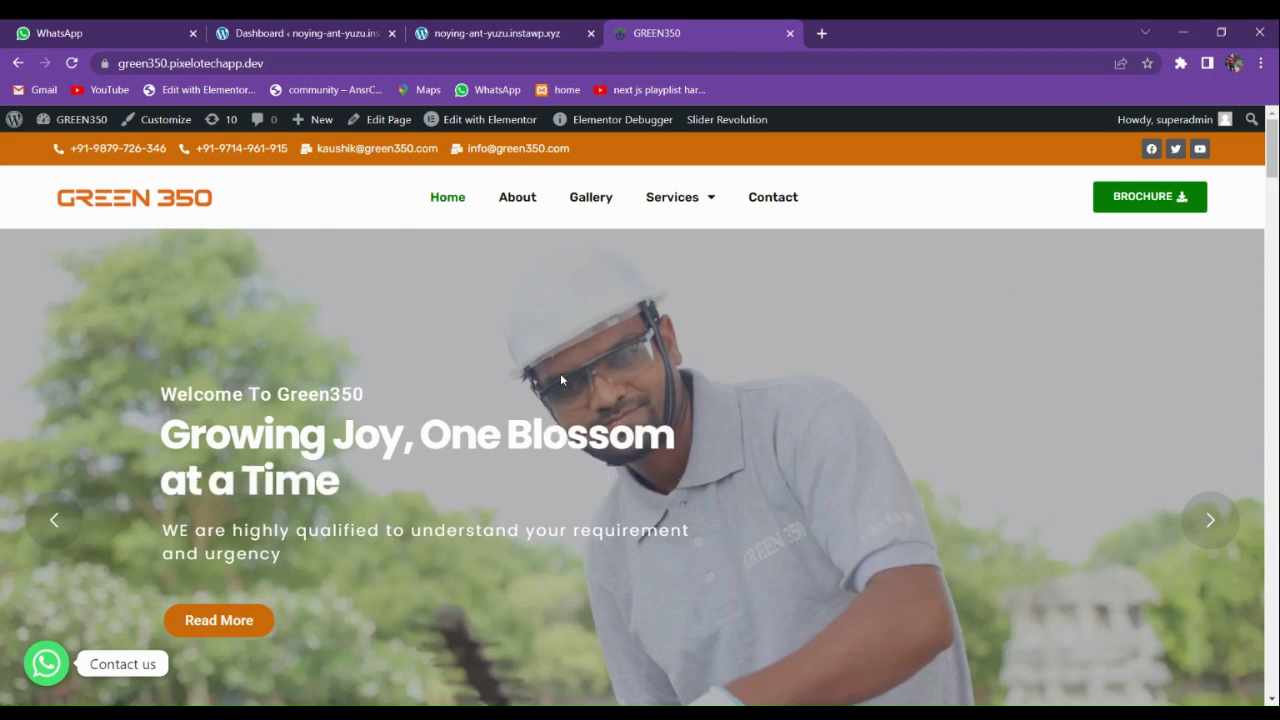
Examine the hero slider on the GREEN350 home page, advancing through its slides to see the backgrounds and text animations.
scroll(473, 426, "down", 2)
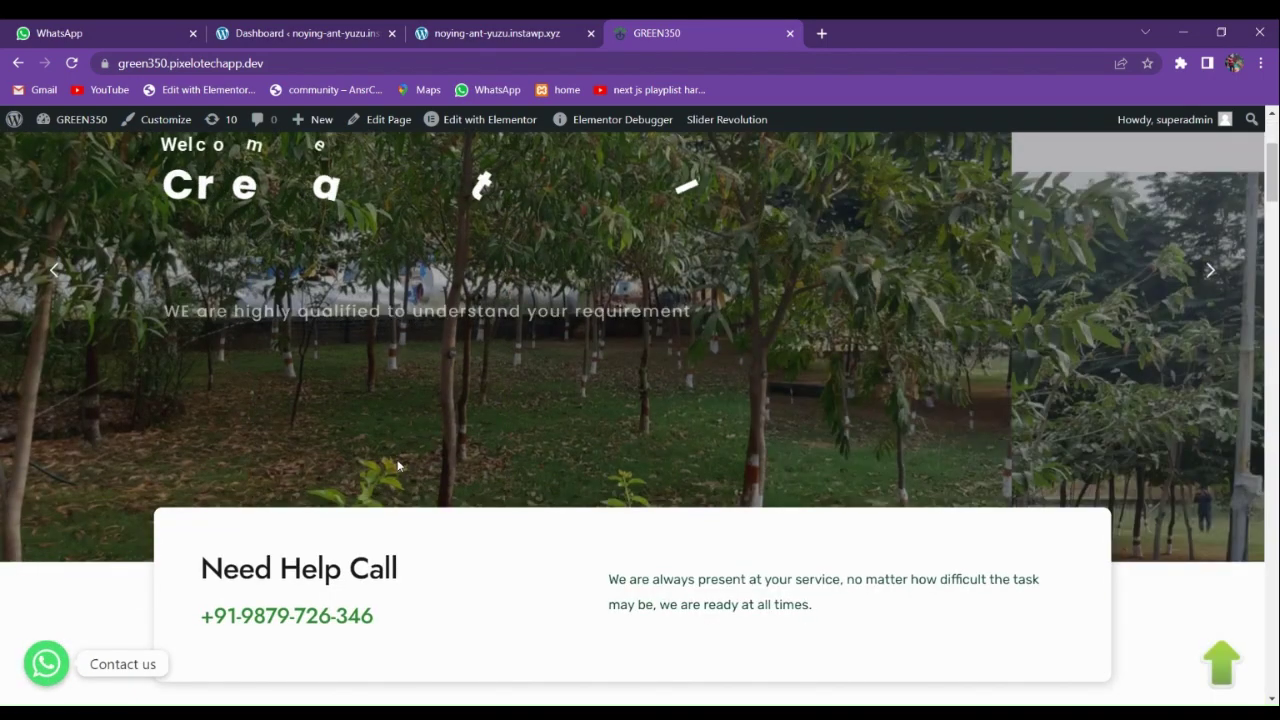
scroll(403, 462, "up", 2)
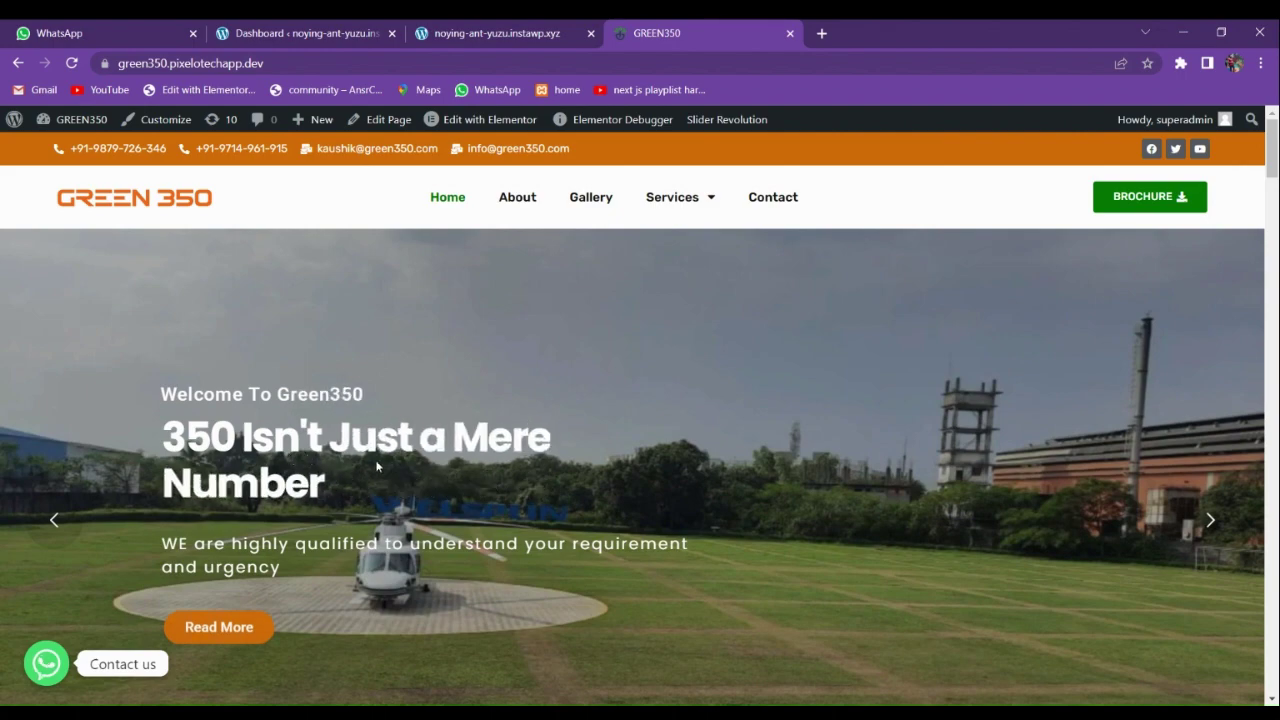
scroll(377, 466, "down", 3)
scroll(373, 462, "up", 3)
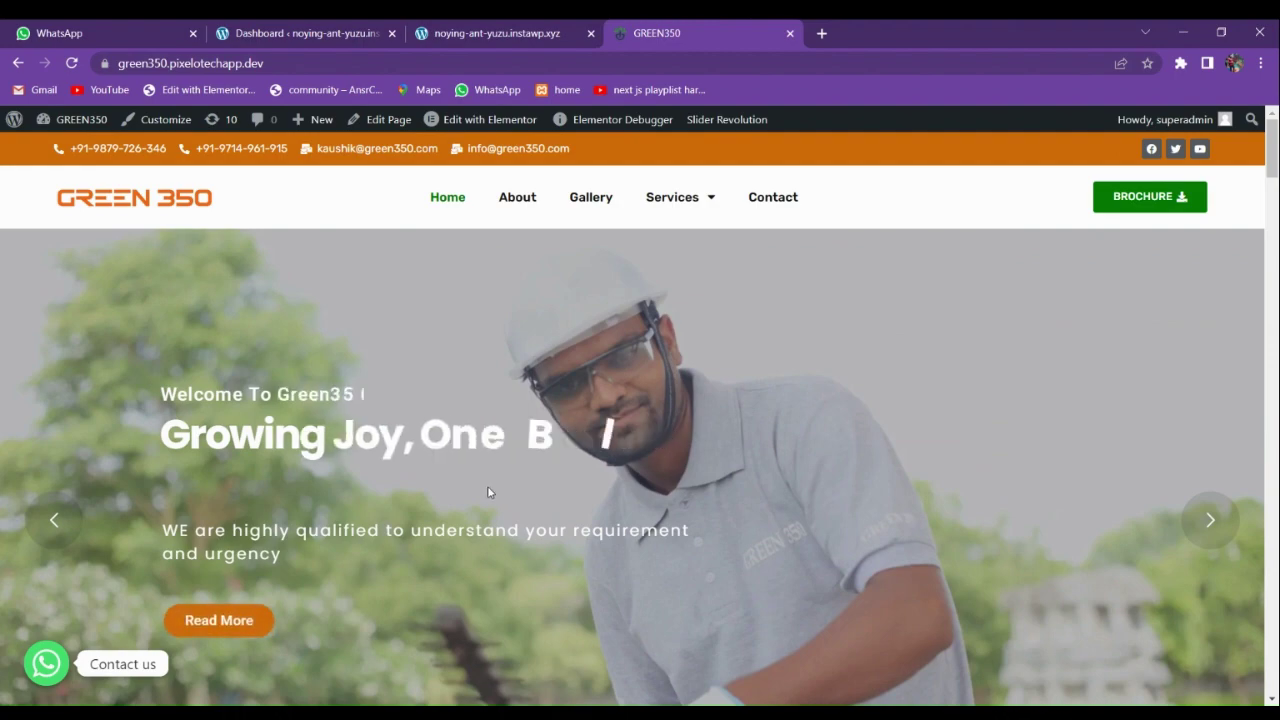
left_click(1209, 522)
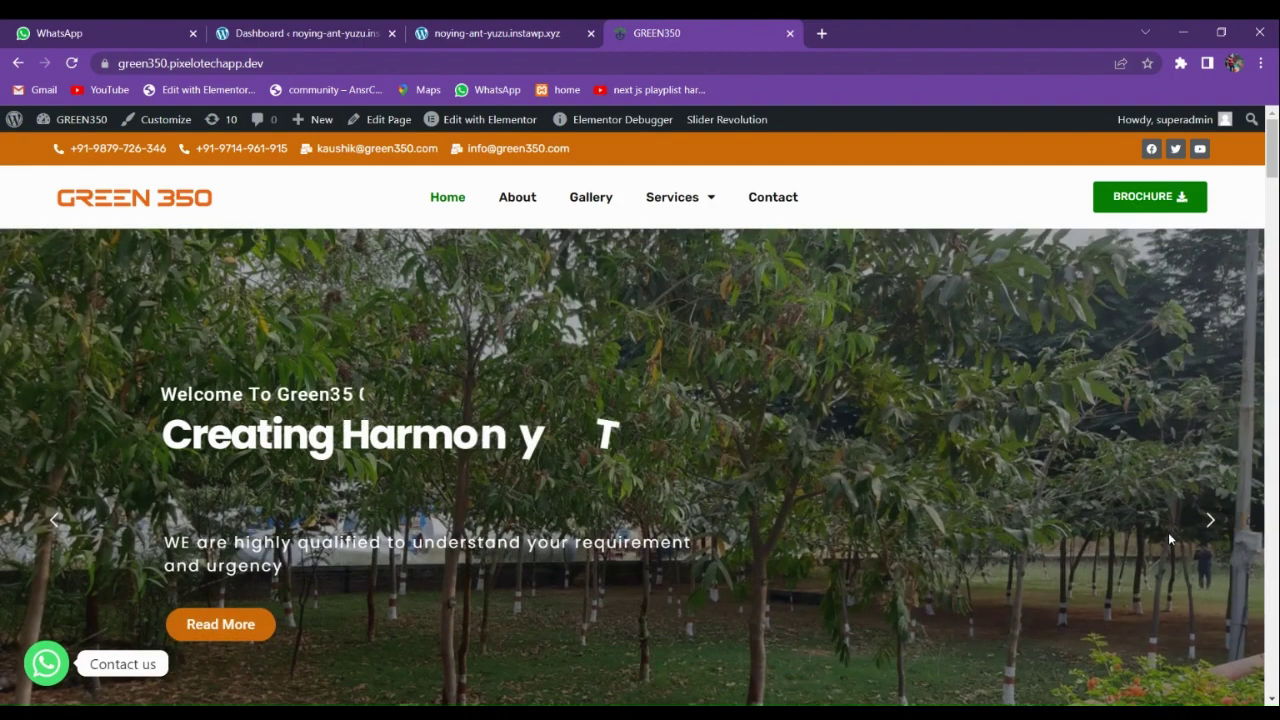
left_click(1209, 535)
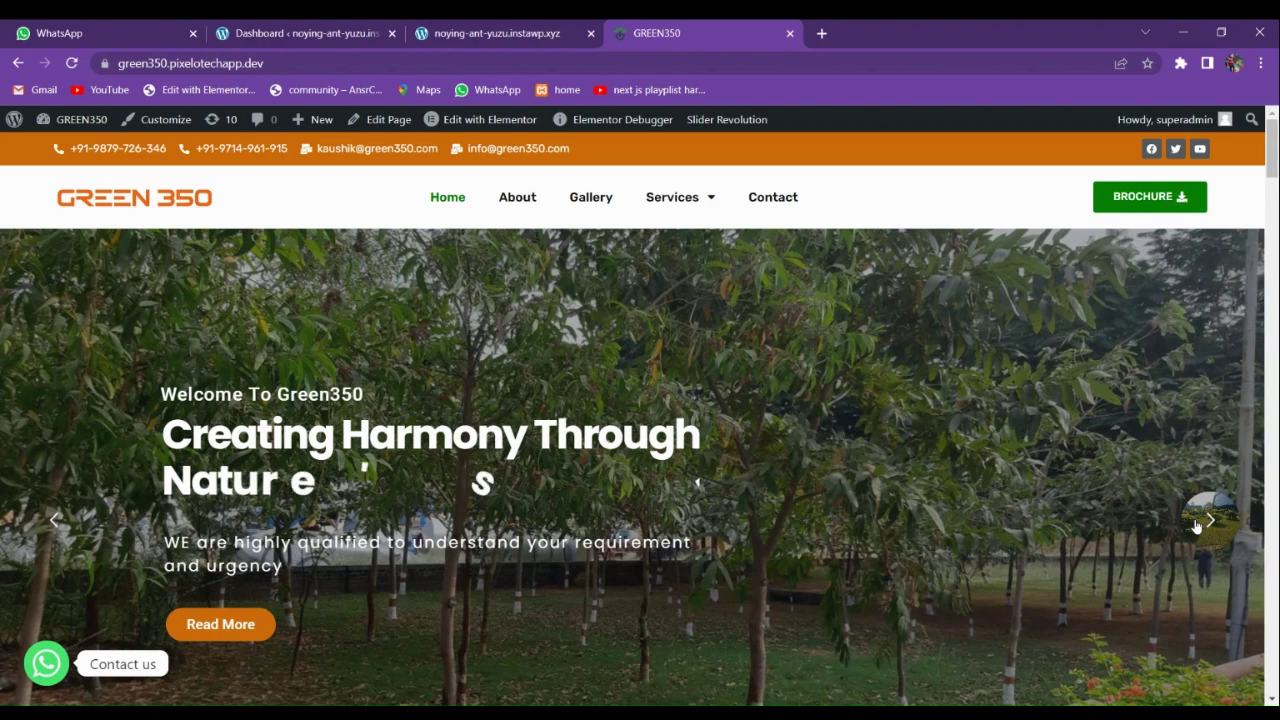
left_click(1196, 527)
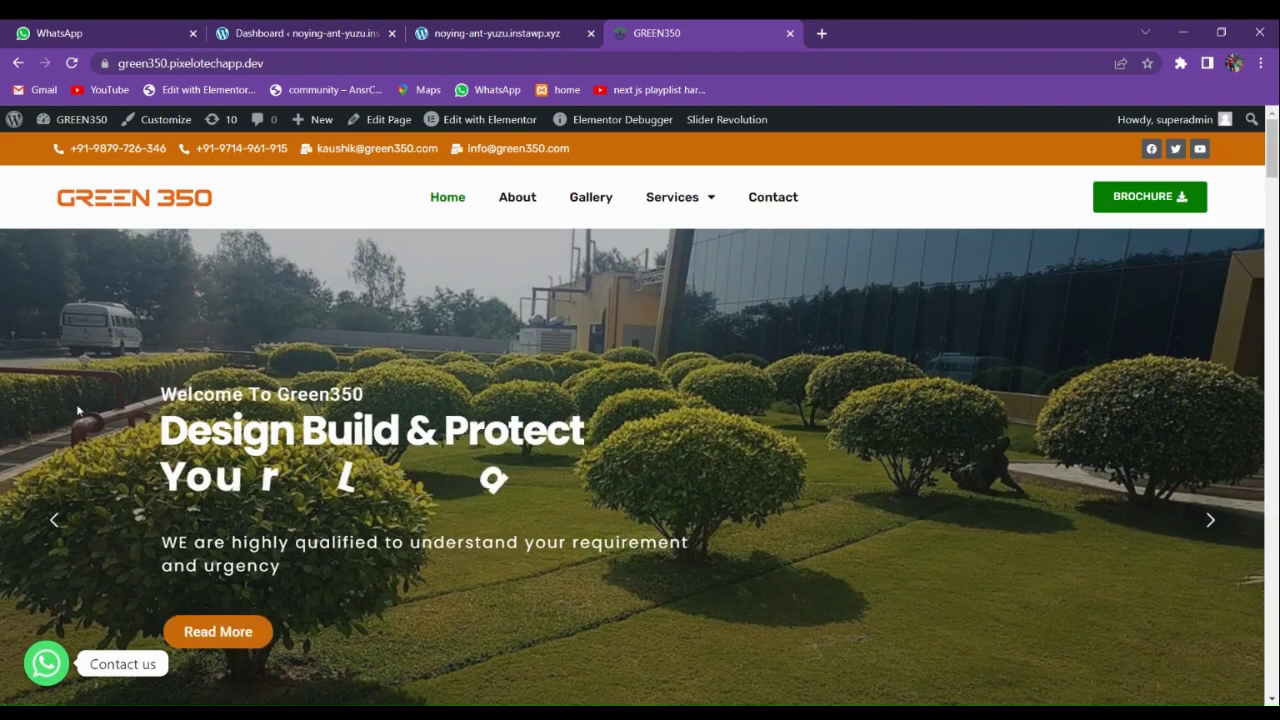
left_click(1210, 522)
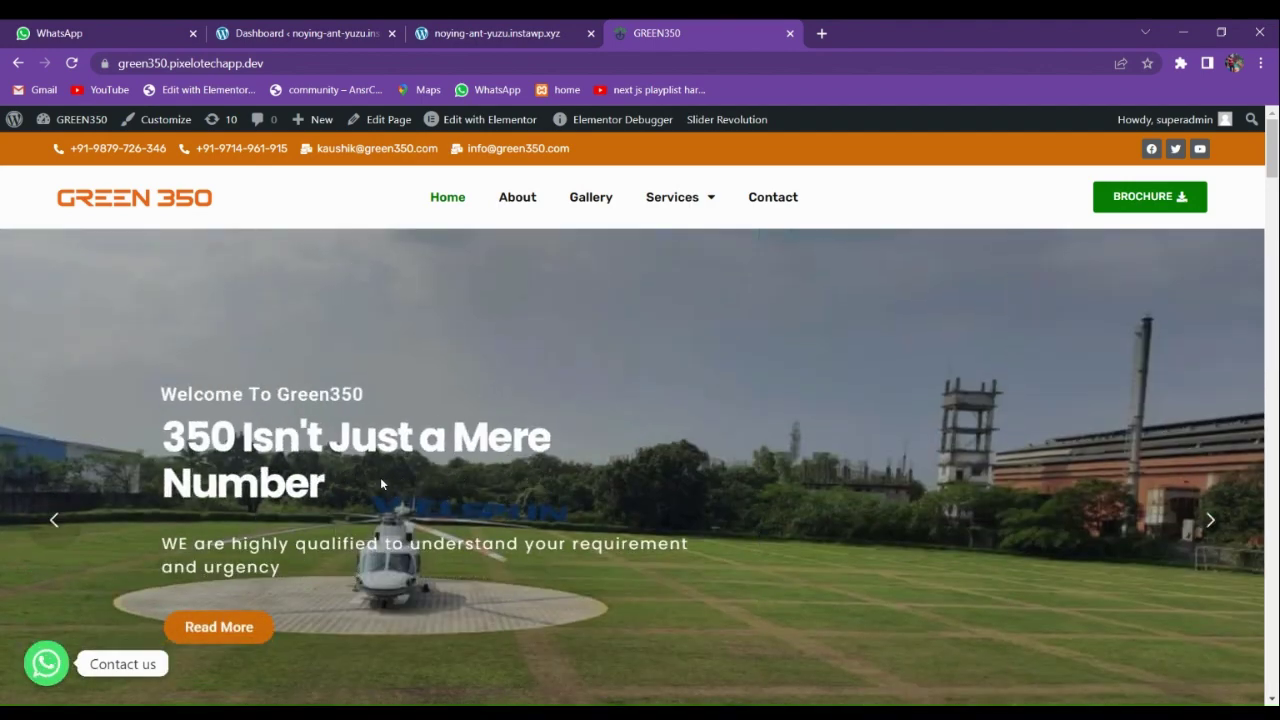
scroll(443, 443, "down", 2)
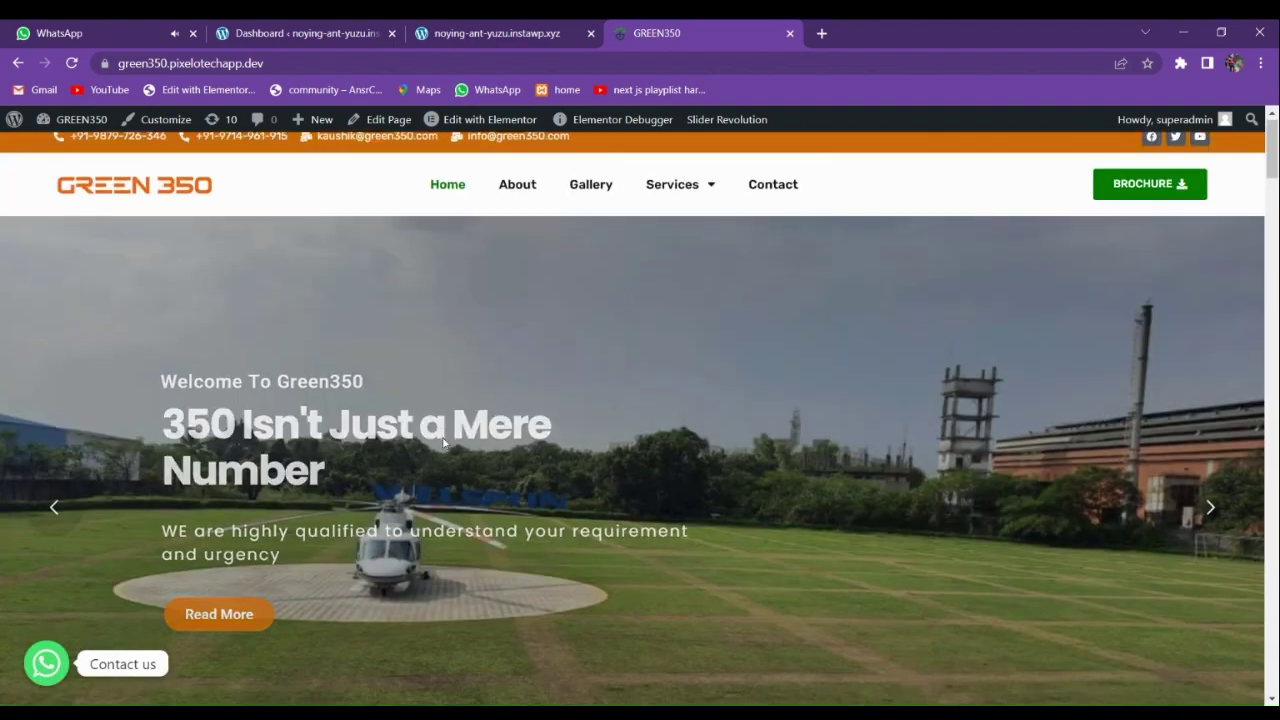
scroll(443, 443, "up", 2)
scroll(453, 367, "down", 1)
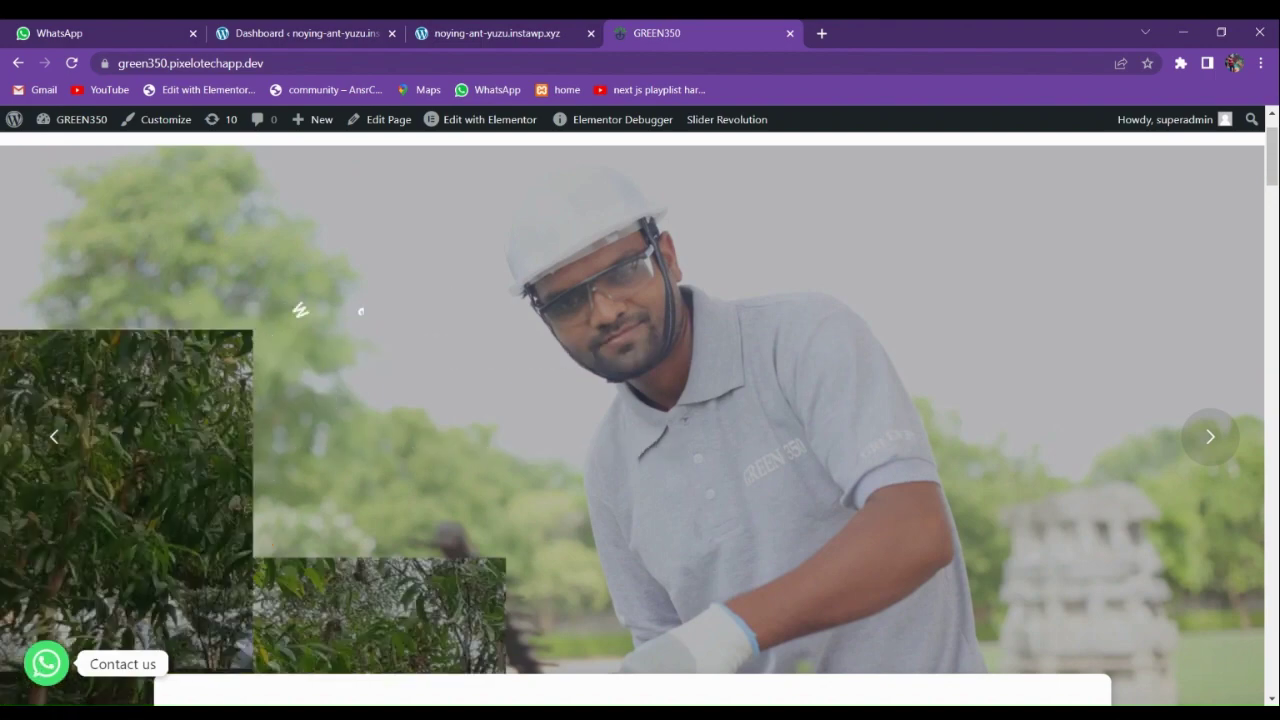
scroll(506, 327, "up", 1)
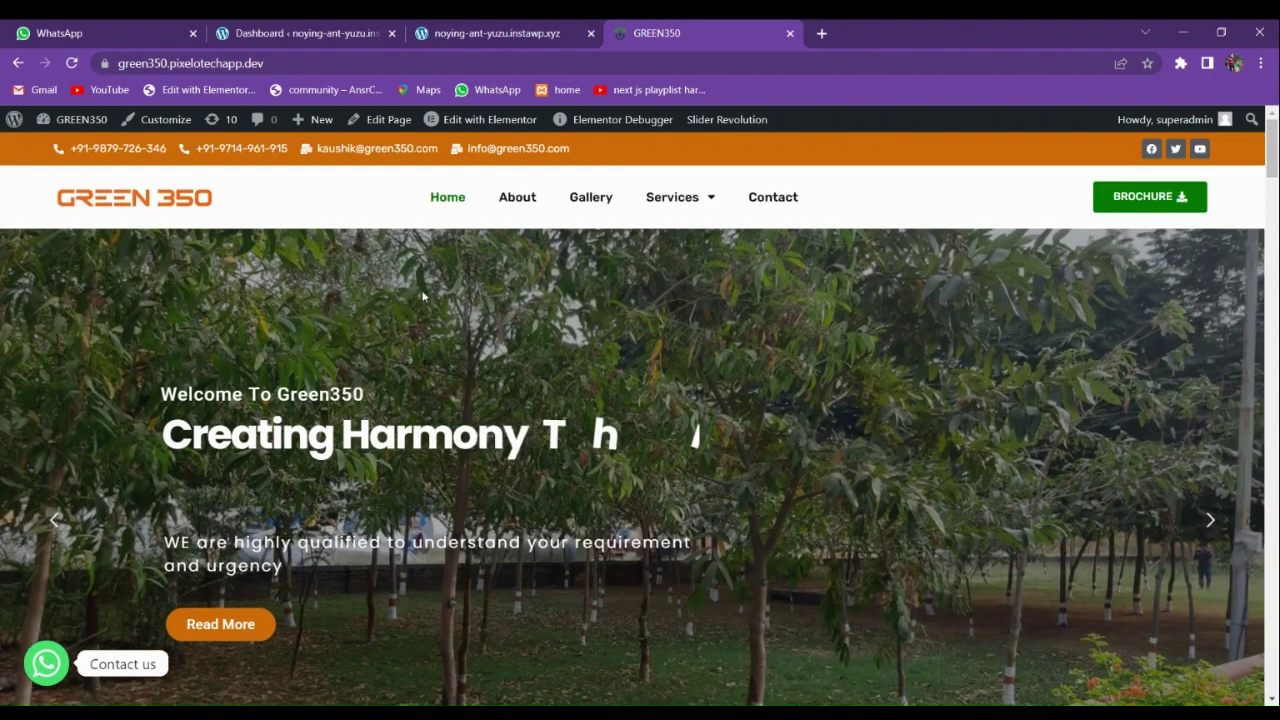
scroll(506, 327, "down", 1)
Switch to the Urban Nest site's home page and look over its hero and Quality Services sections.
left_click(511, 33)
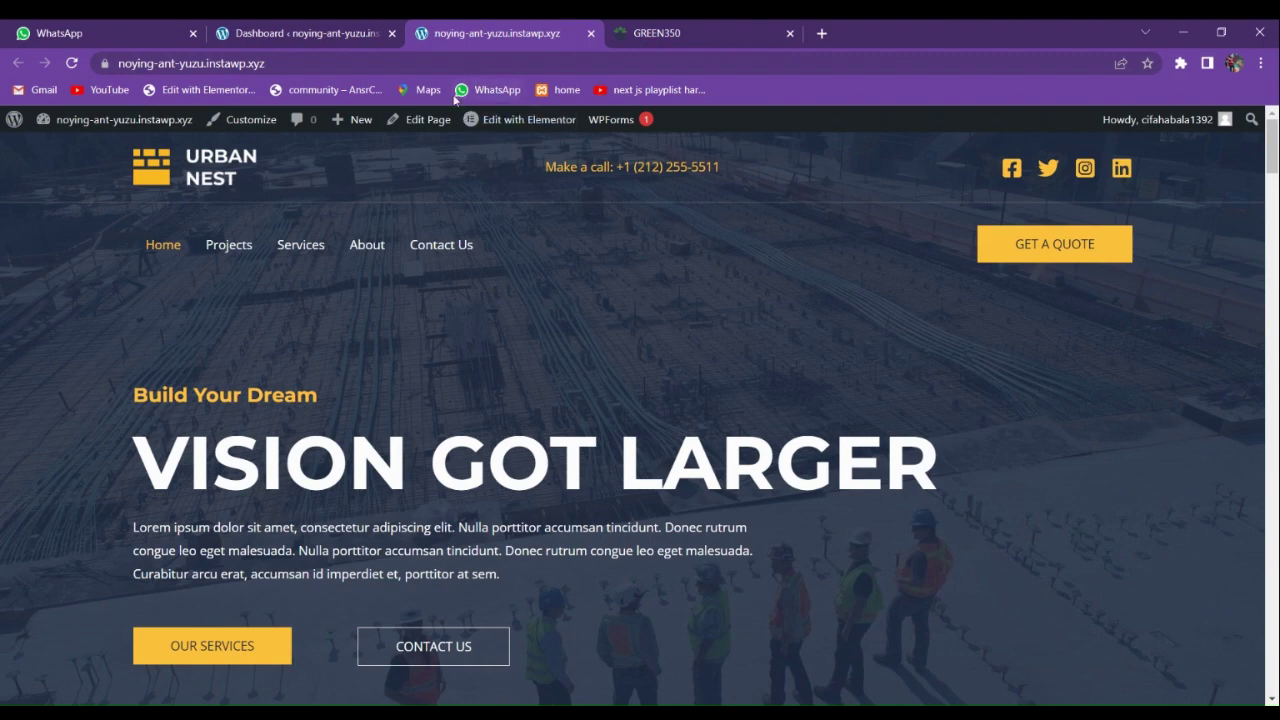
scroll(520, 397, "down", 2)
scroll(510, 405, "up", 2)
scroll(528, 448, "down", 8)
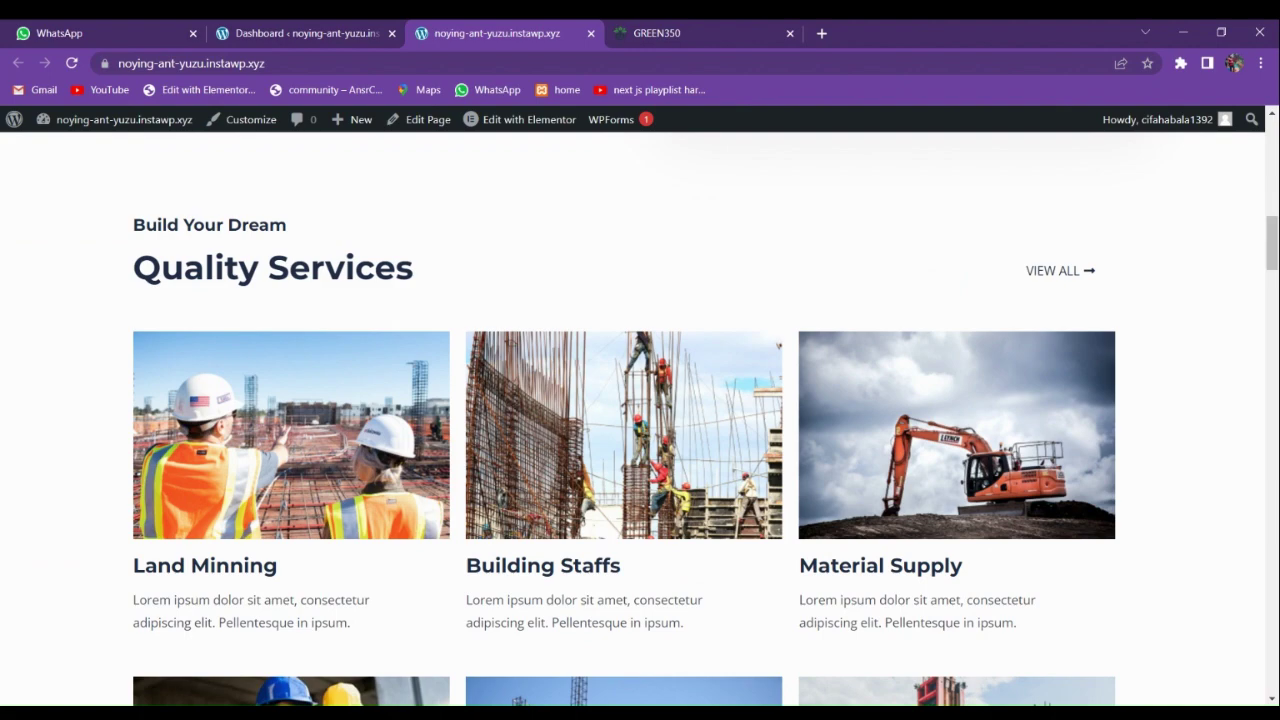
scroll(437, 436, "up", 8)
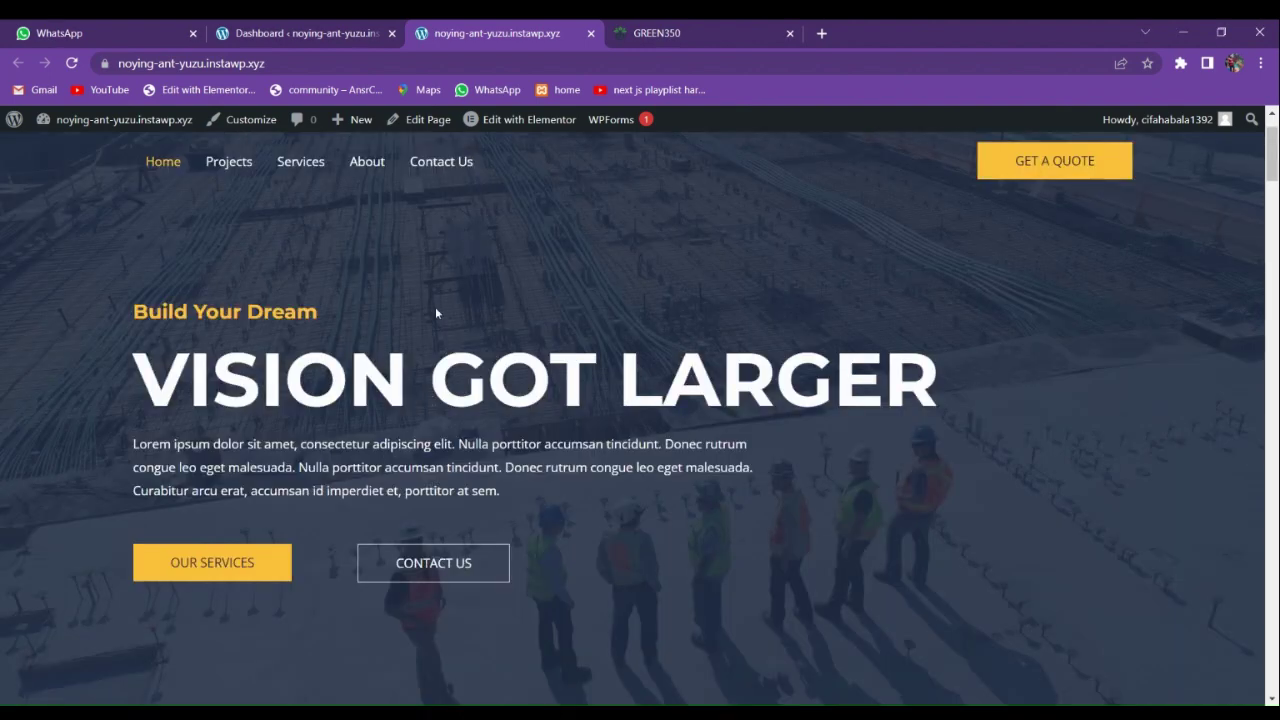
Open the installed plugins list in the Urban Nest site's WordPress admin and review the plugins there.
left_click(315, 33)
scroll(40, 500, "down", 3)
mouse_move(52, 535)
left_click(185, 538)
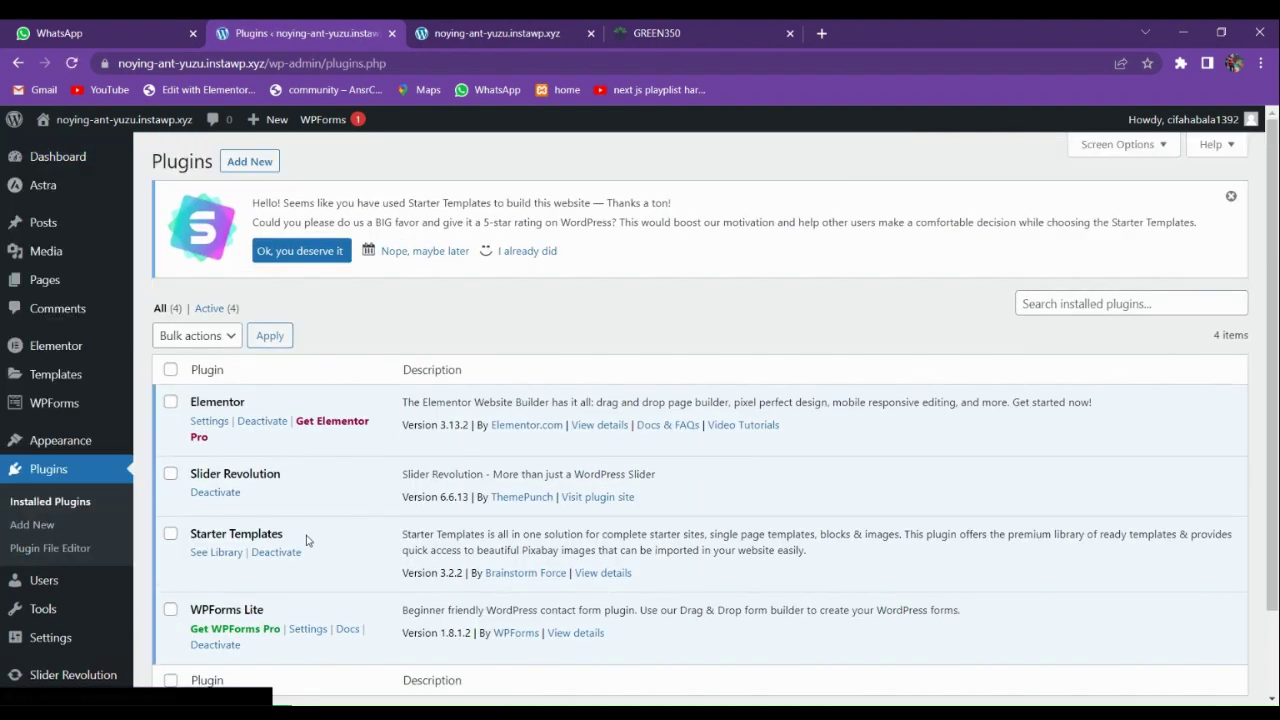
scroll(309, 537, "down", 1)
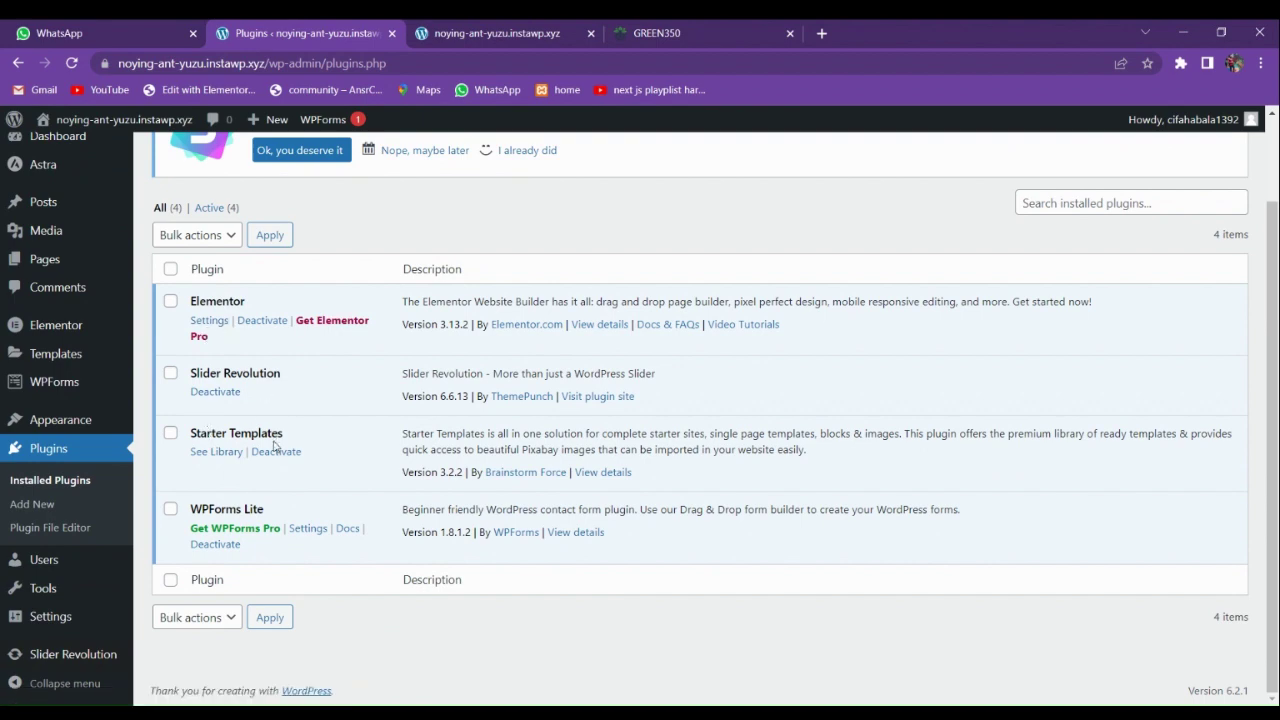
scroll(275, 447, "up", 1)
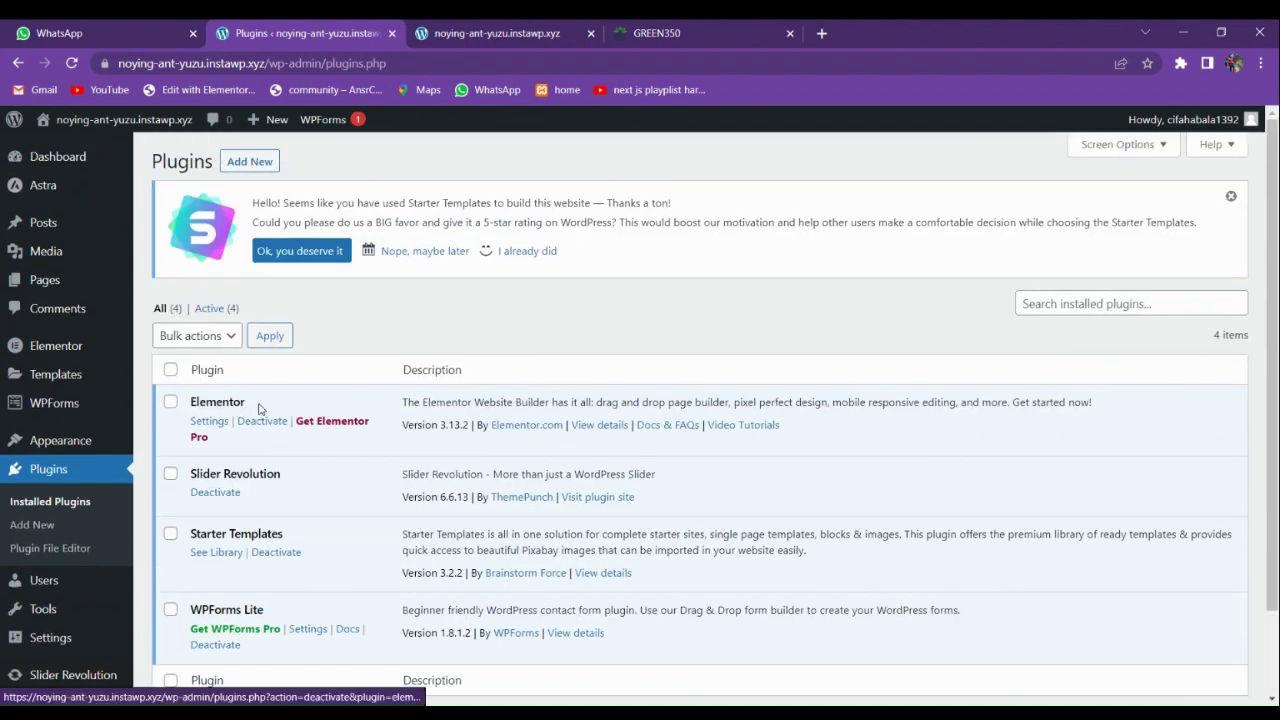
scroll(279, 425, "down", 1)
Open the Slider Revolution overview and create a new blank module.
mouse_move(72, 666)
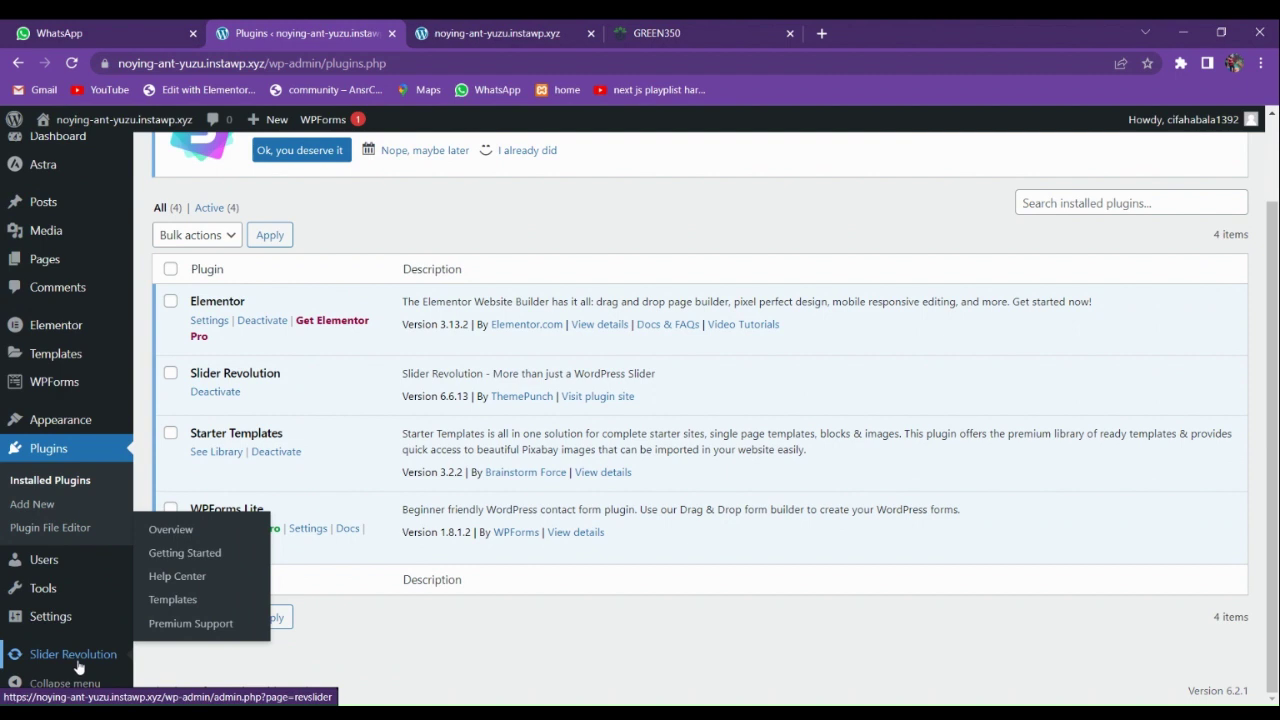
left_click(150, 529)
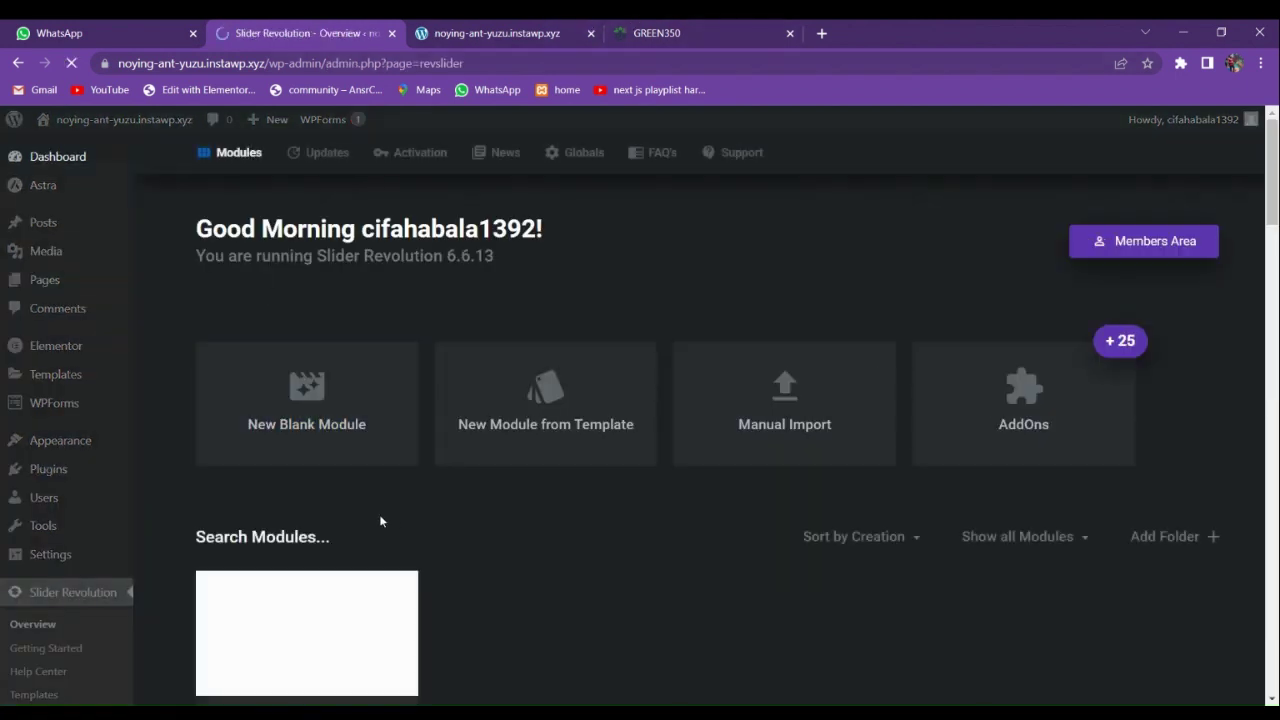
scroll(385, 516, "down", 3)
scroll(385, 510, "up", 2)
scroll(376, 486, "up", 2)
left_click(287, 366)
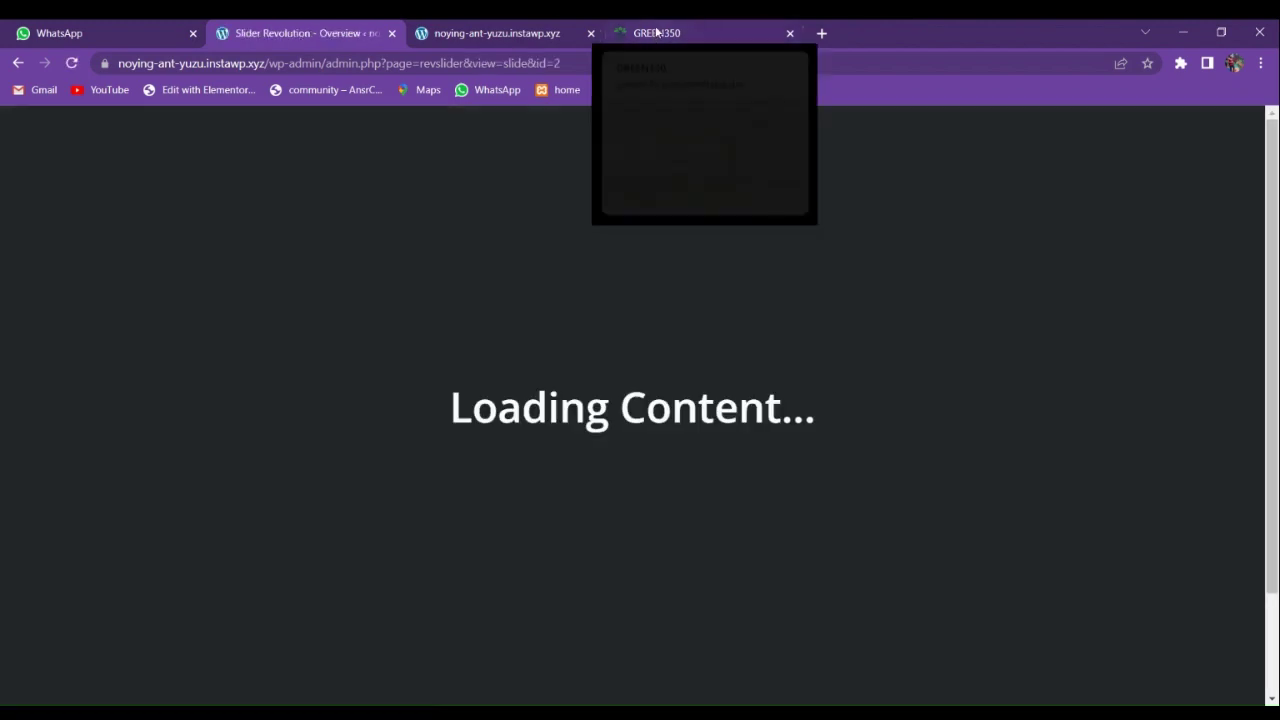
Review the GREEN350 home page slider again as the reference for the new module.
left_click(656, 33)
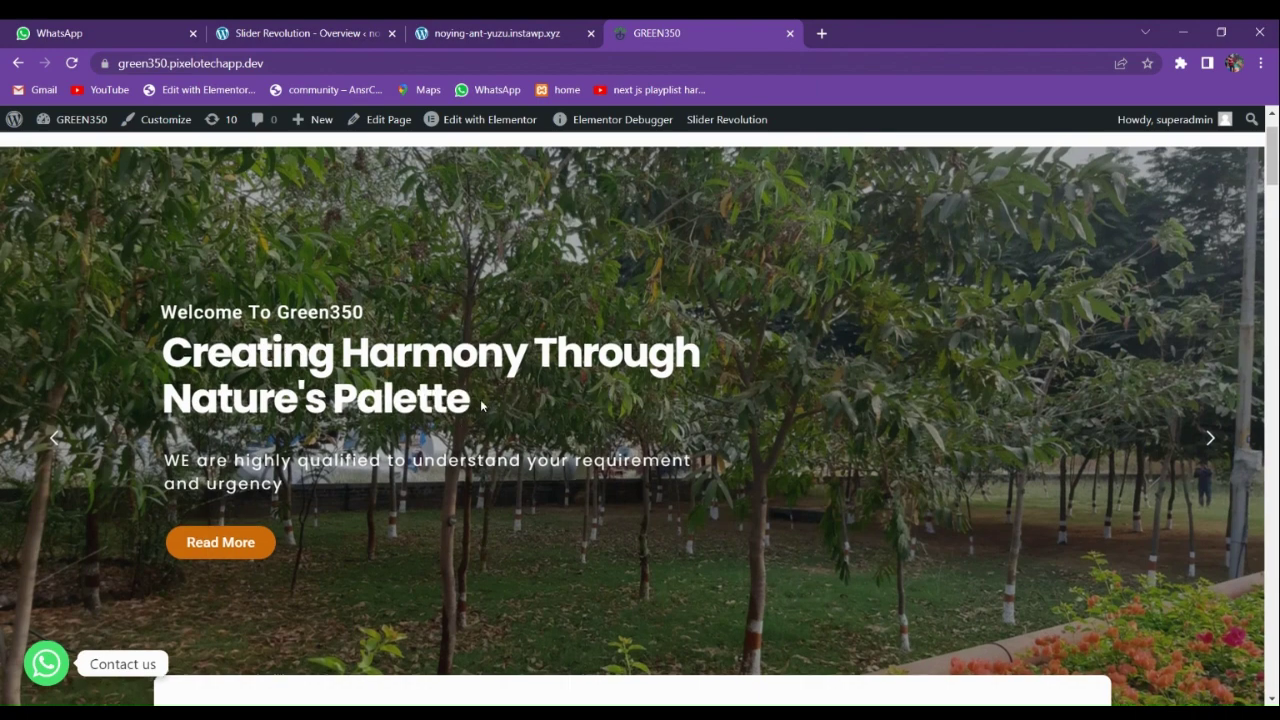
scroll(480, 399, "up", 1)
scroll(487, 414, "down", 2)
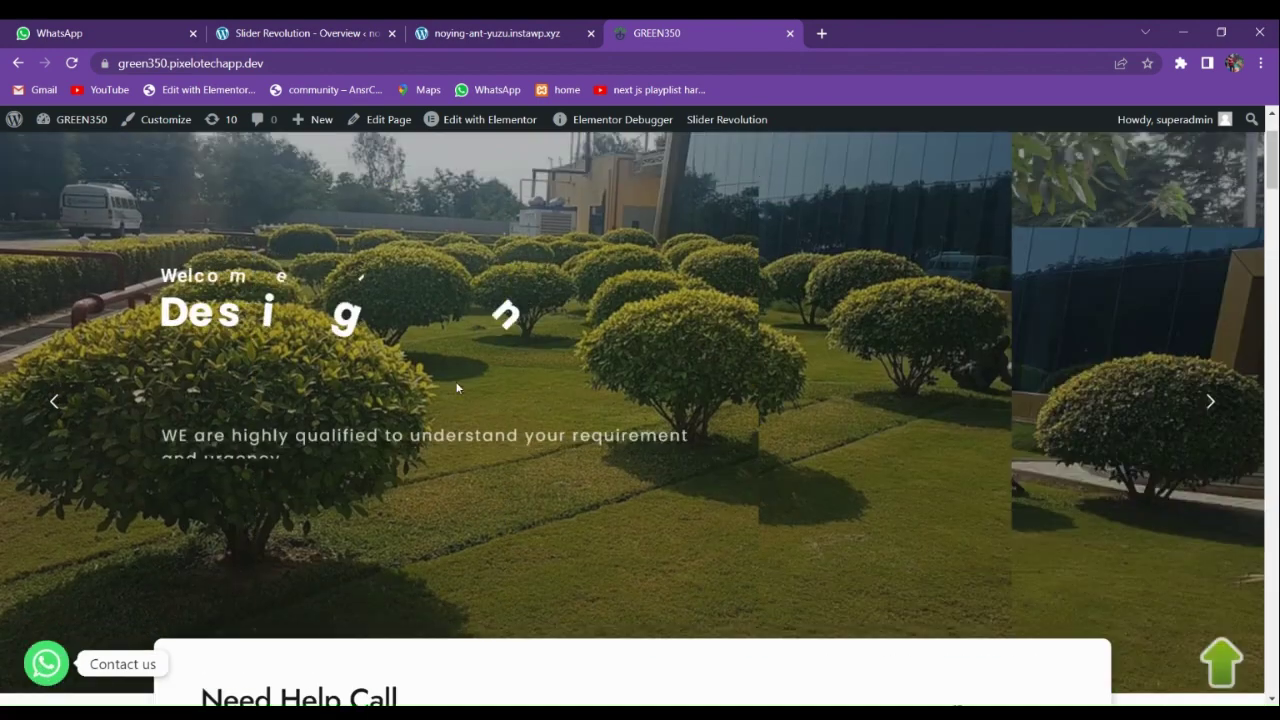
scroll(512, 393, "up", 2)
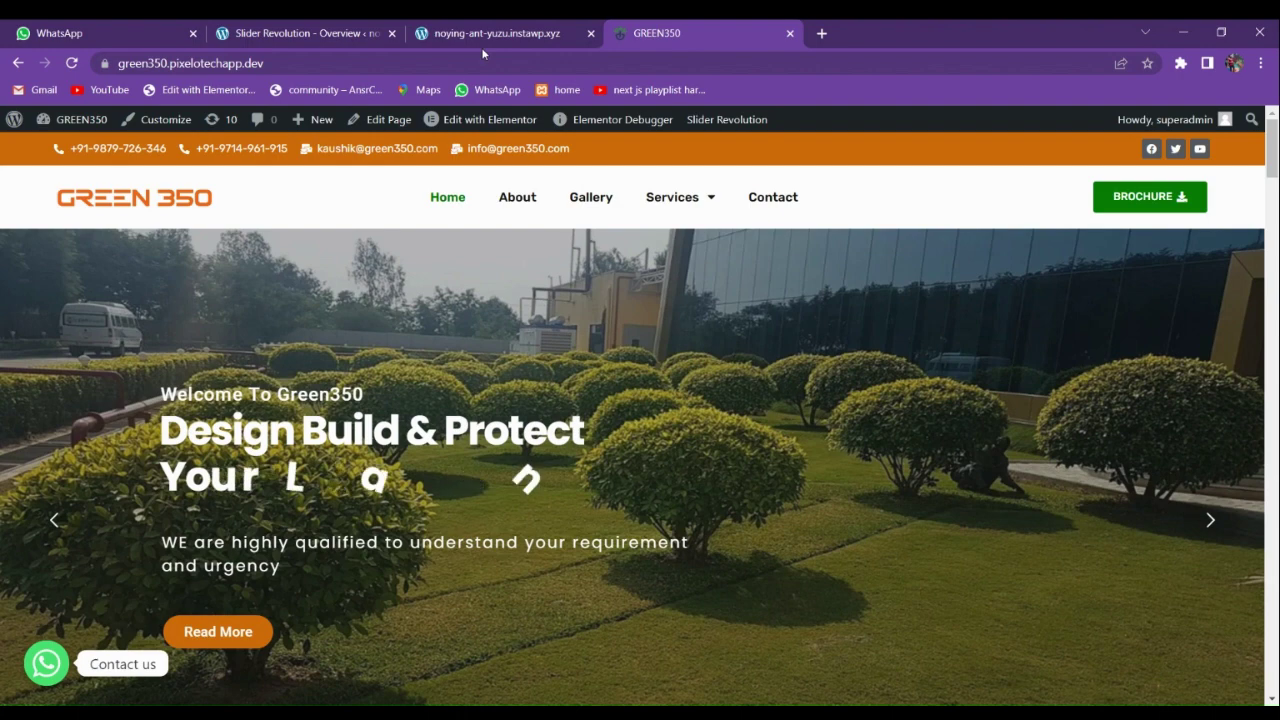
Return to the Slider Revolution editor and dismiss the module creation and module editing guides.
left_click(300, 33)
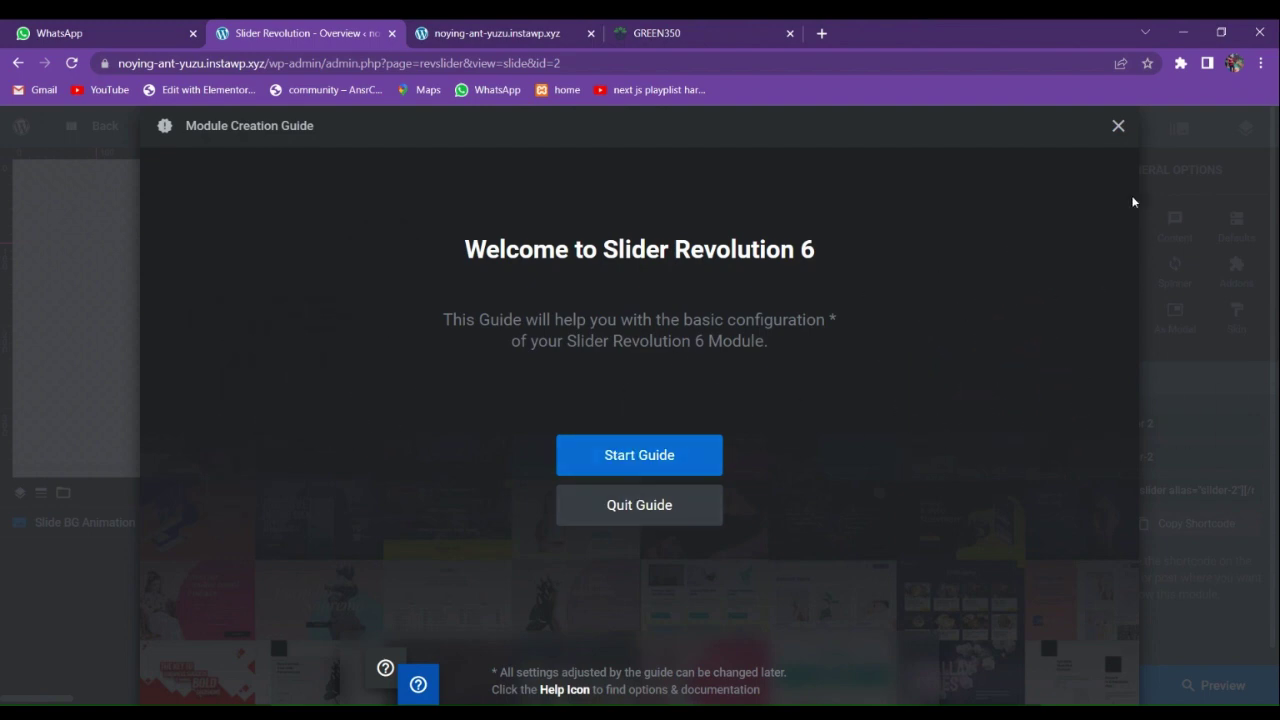
left_click(1116, 127)
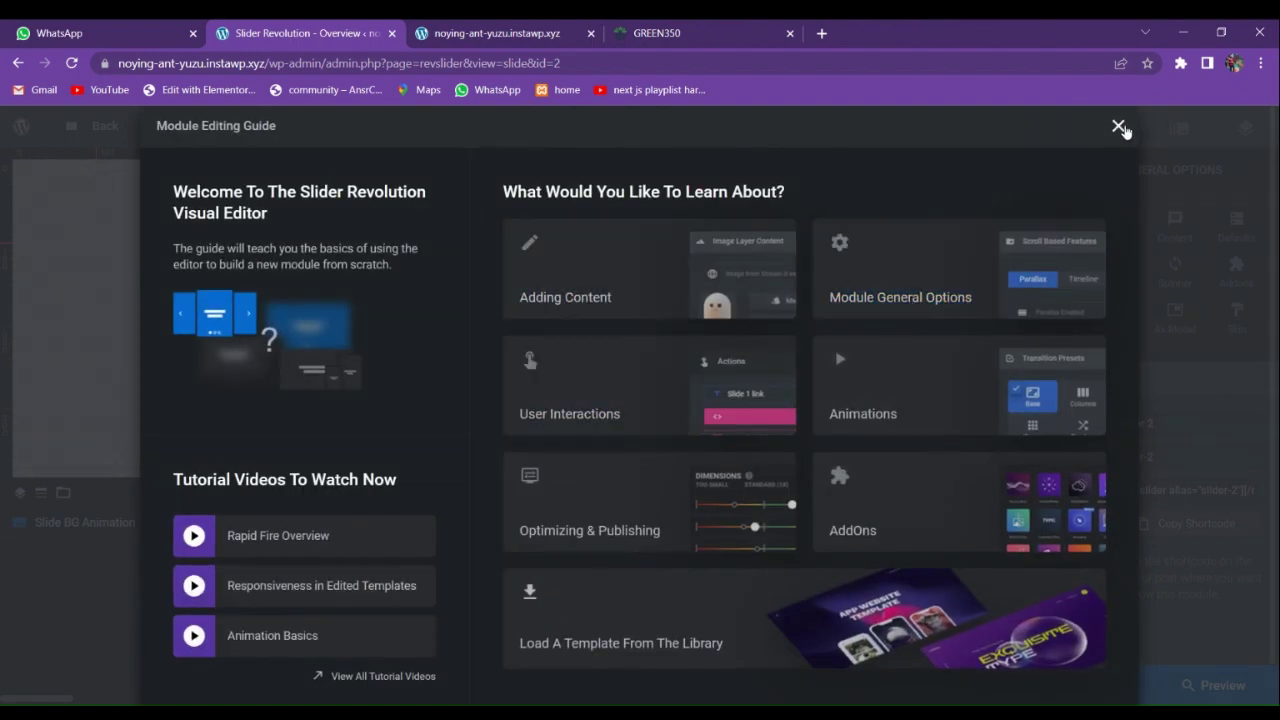
left_click(1118, 126)
left_click(819, 179)
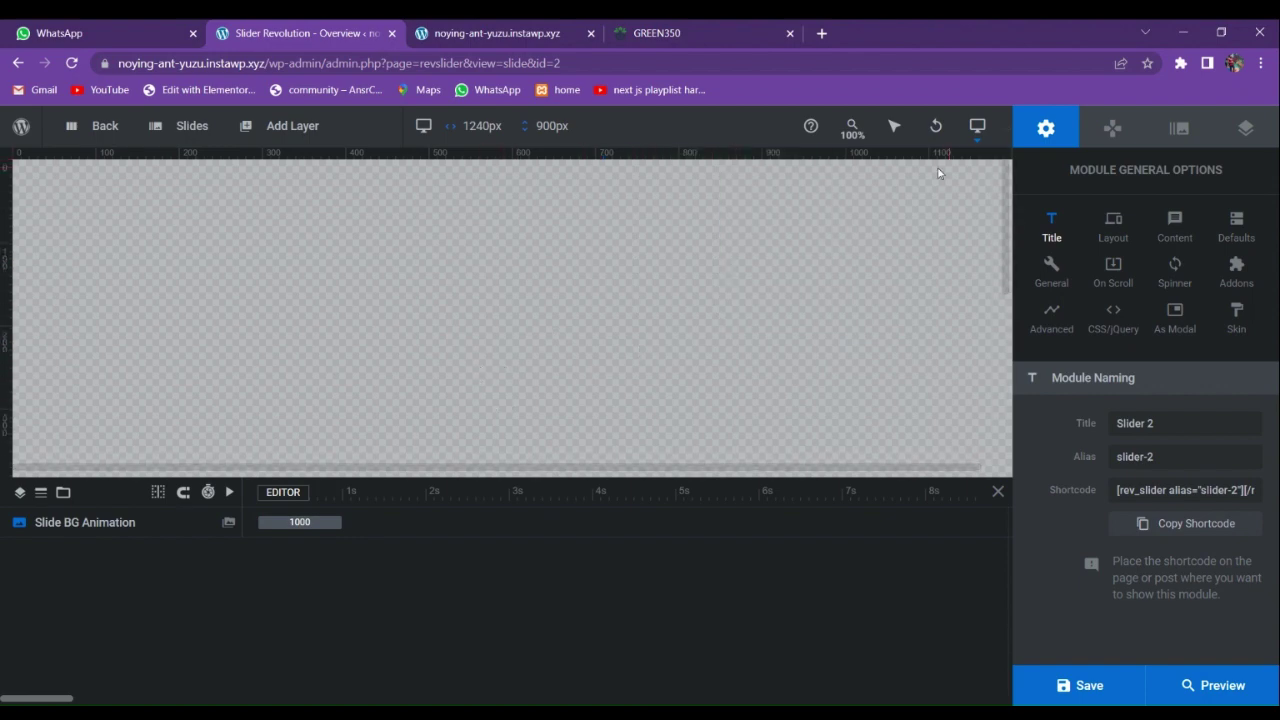
Set the new slide's background source type to Image in the slide options.
mouse_move(976, 133)
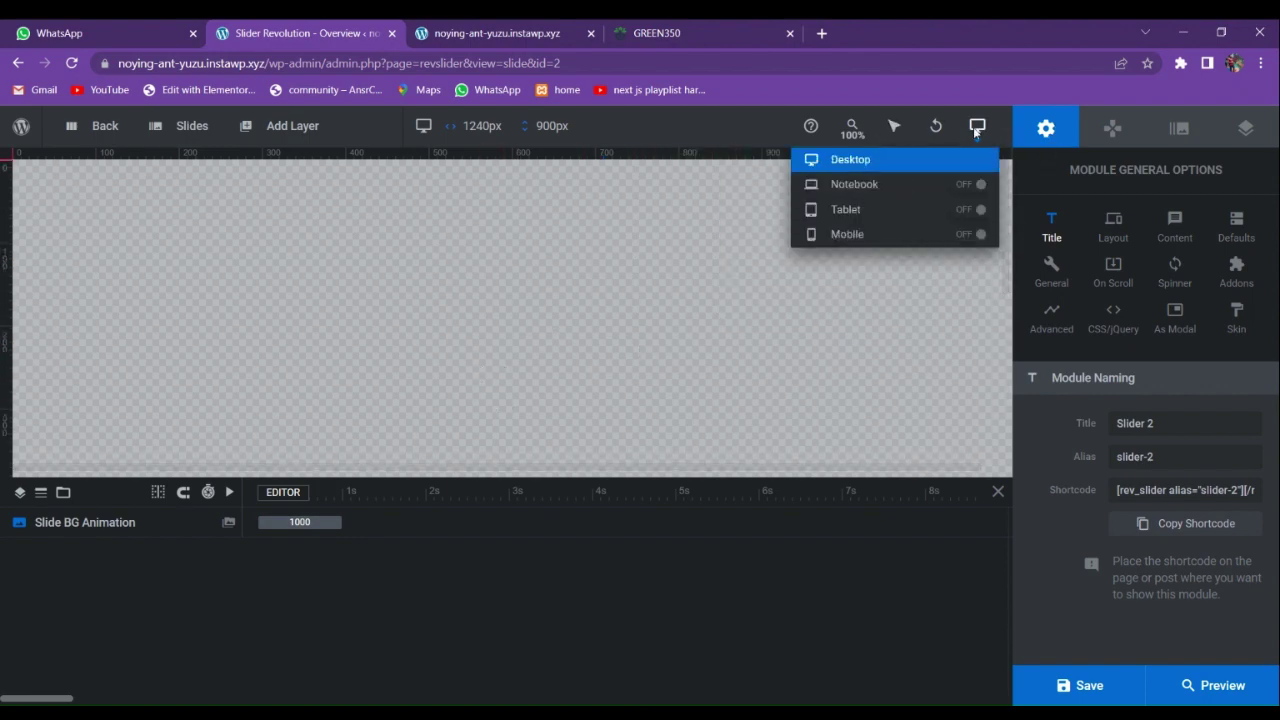
left_click(1180, 130)
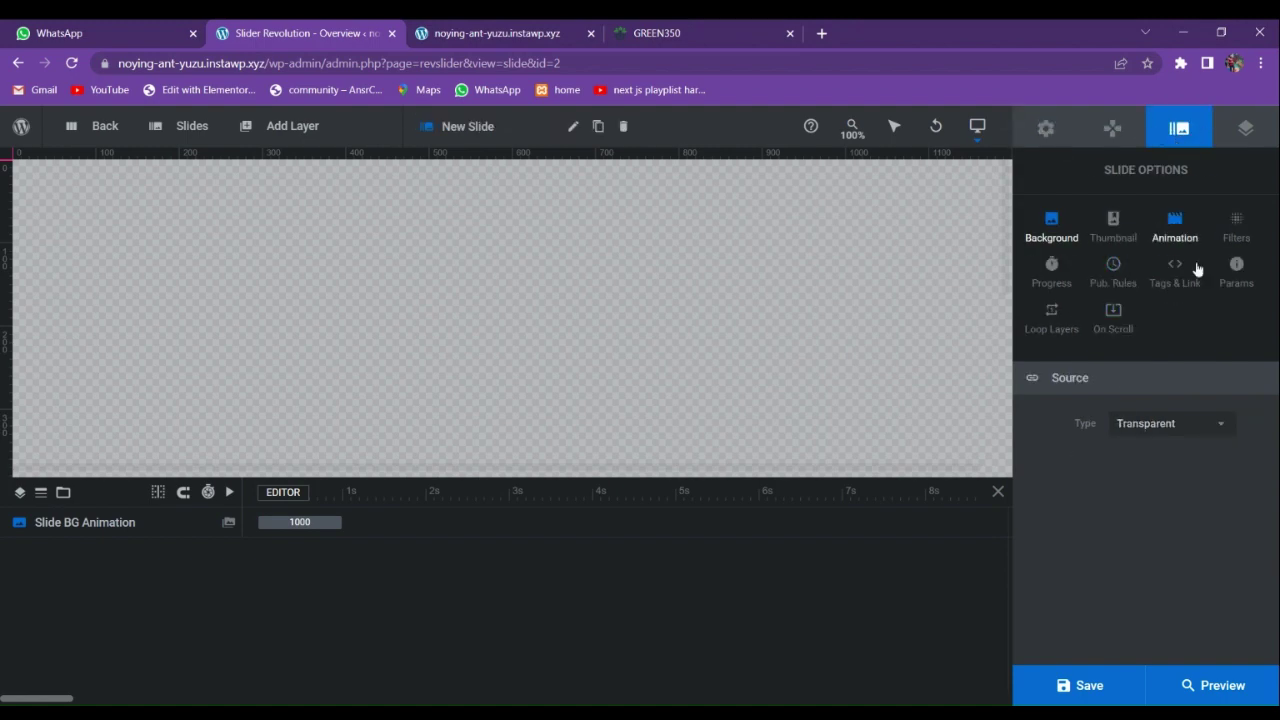
left_click(1157, 426)
left_click(1157, 462)
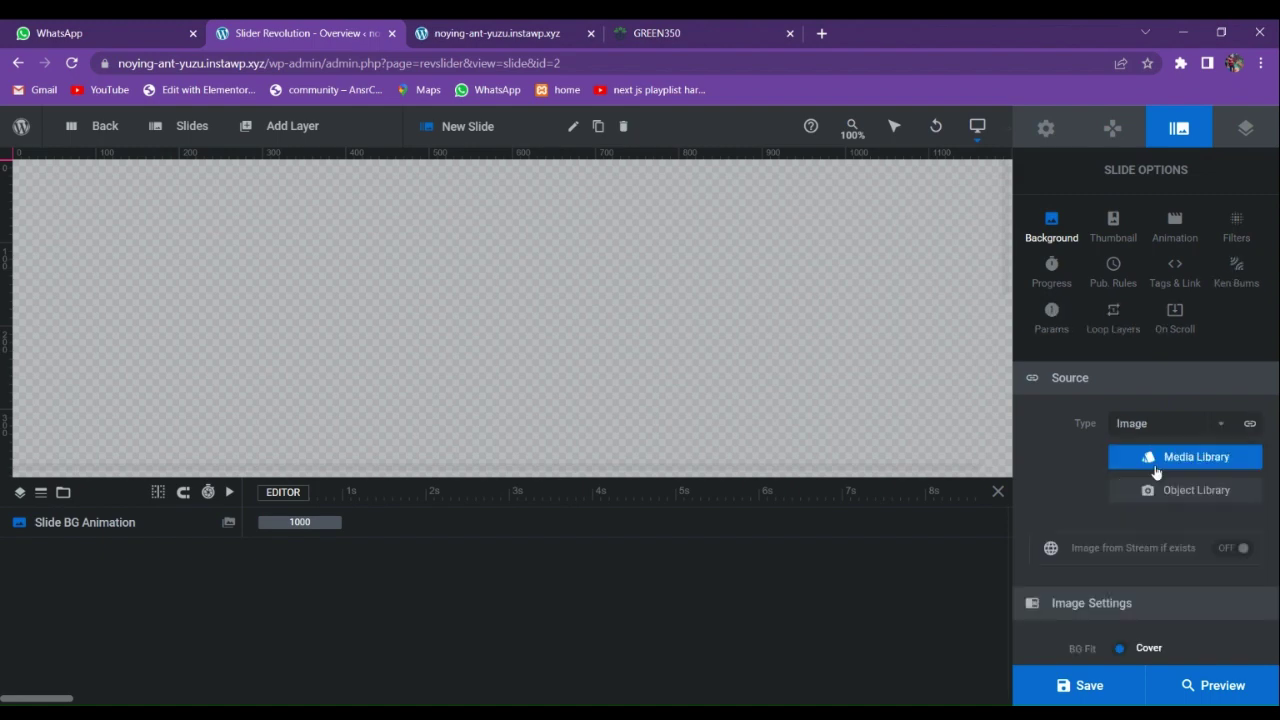
Upload today's four JPG photos from the Downloads folder to the media library for the slide background.
left_click(1172, 460)
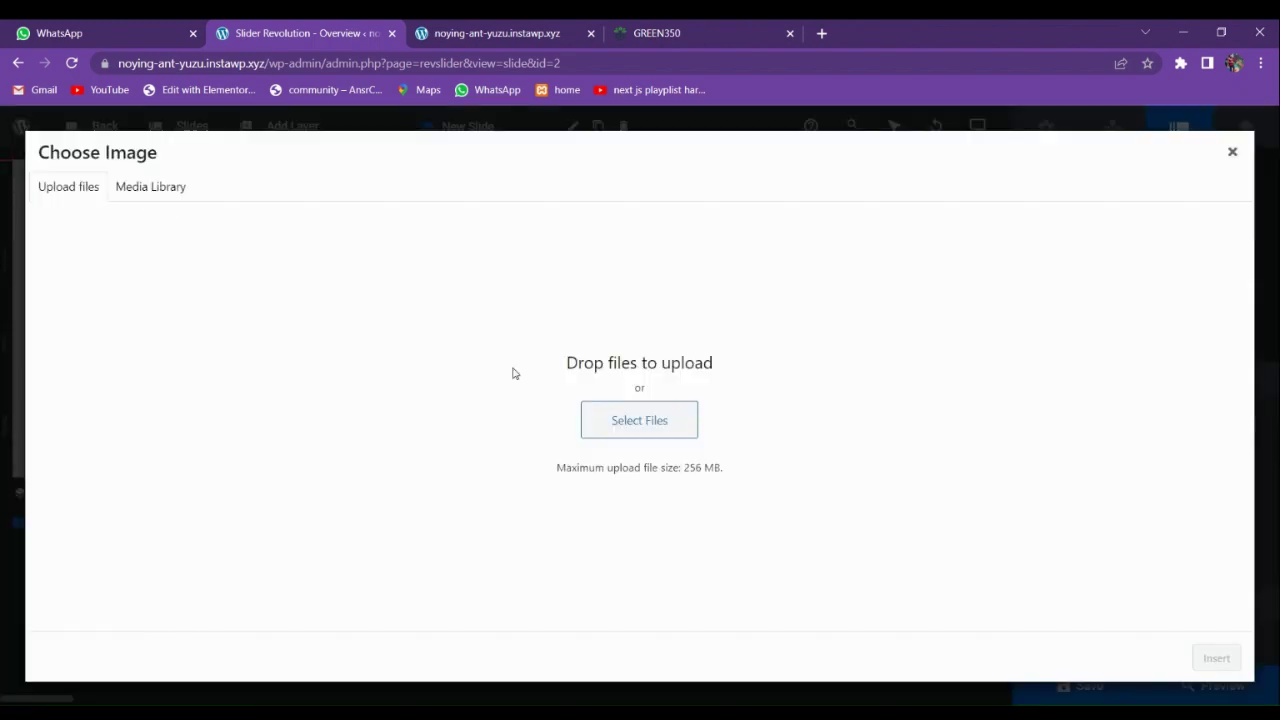
left_click(617, 428)
left_click(232, 168)
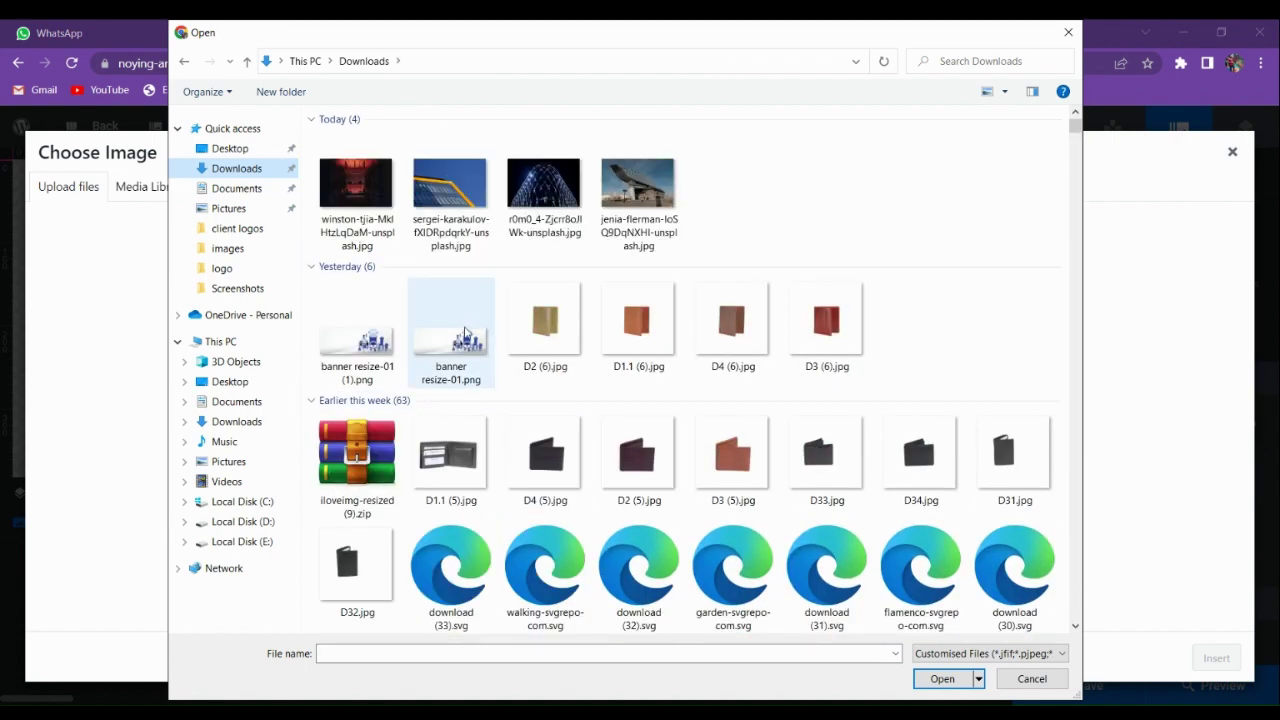
left_click_drag(712, 205, 395, 180)
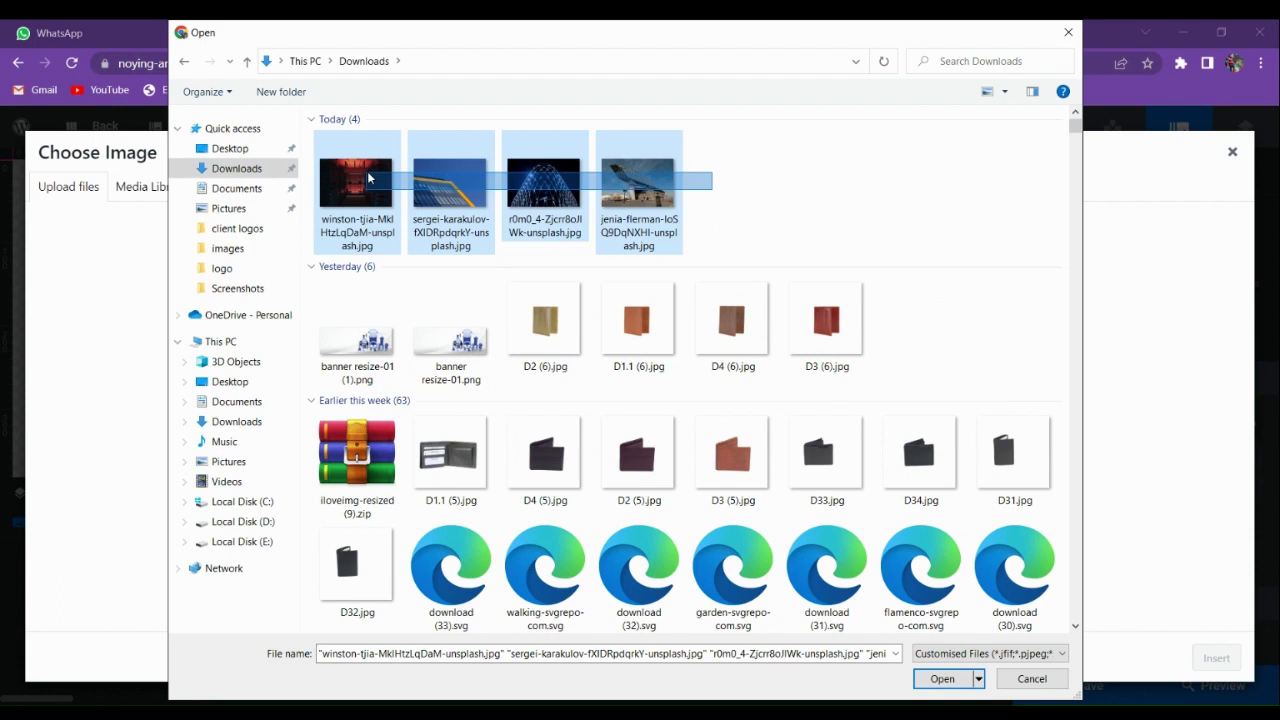
left_click(935, 678)
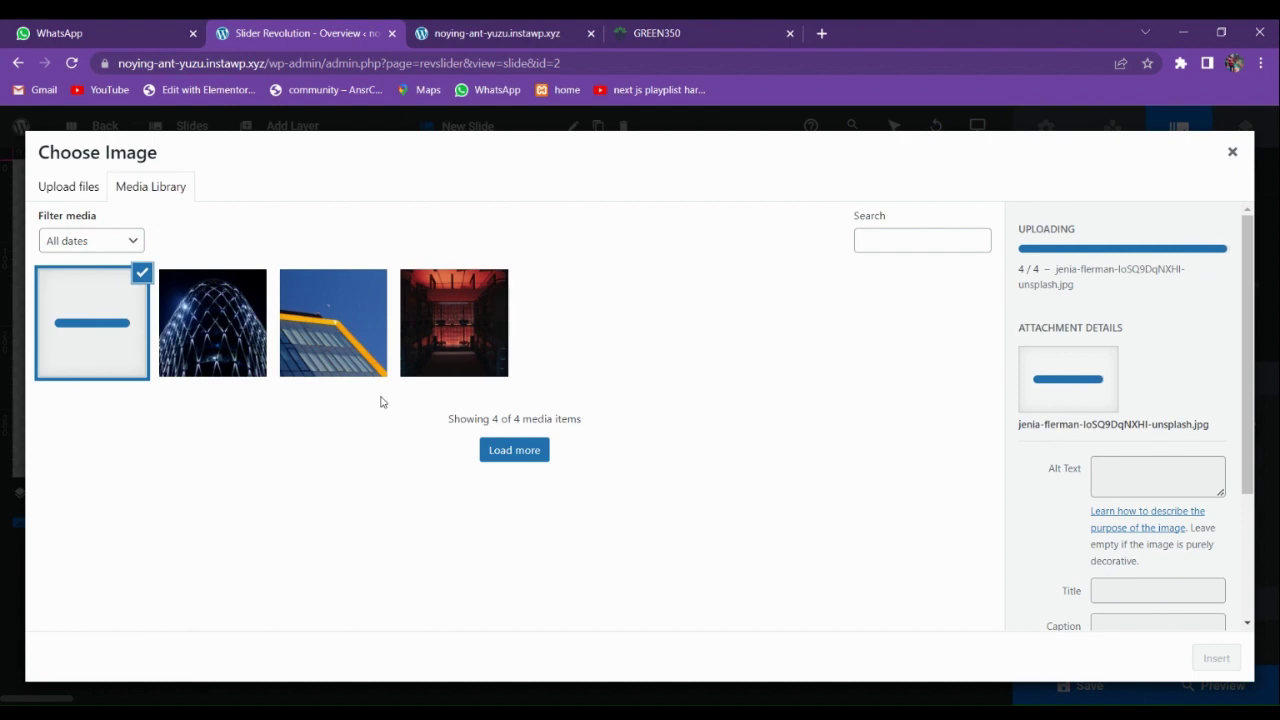
Insert the uploaded photo of the red-lit interior as the slide's background image.
left_click(470, 350)
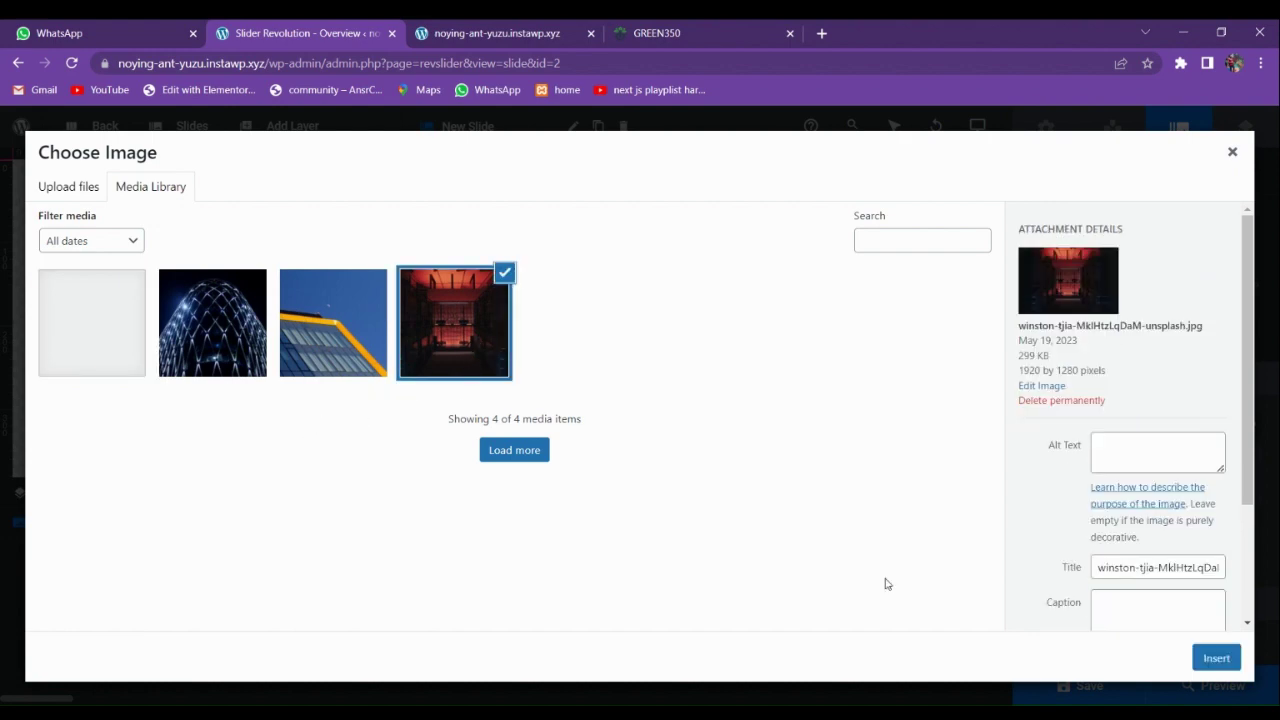
left_click(1216, 657)
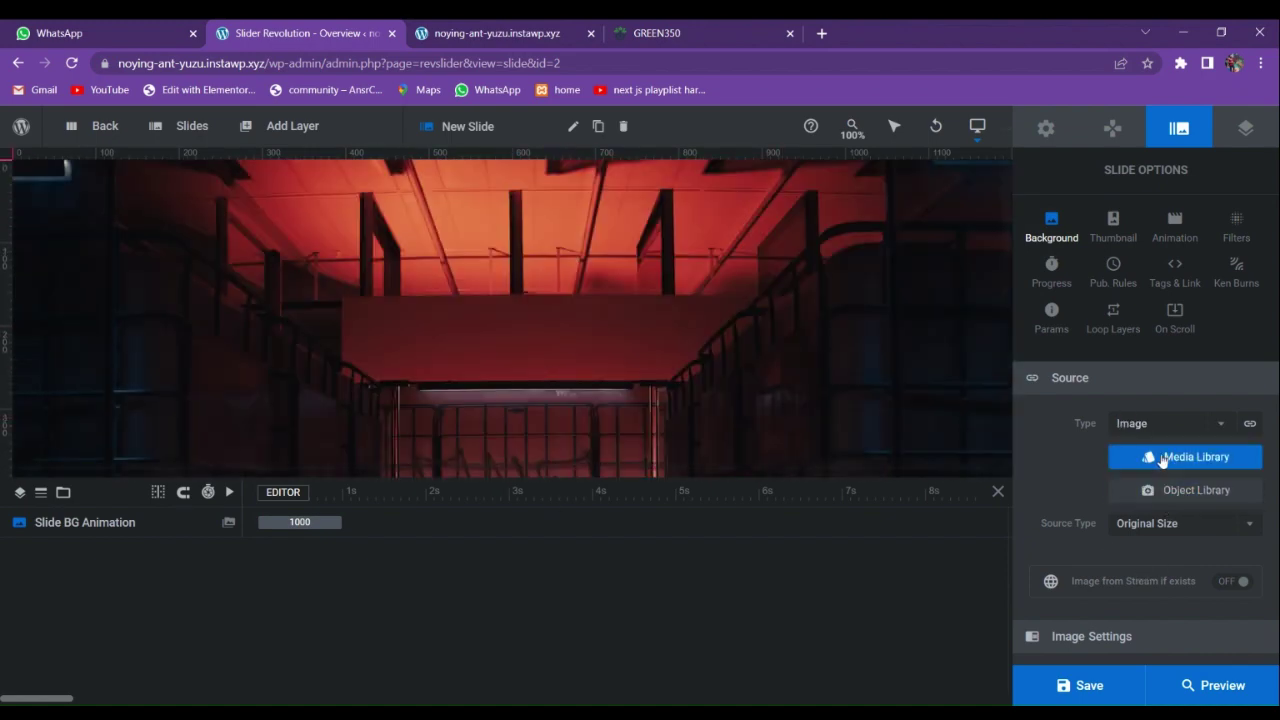
Set the background image's source type to Original Size.
left_click(1166, 527)
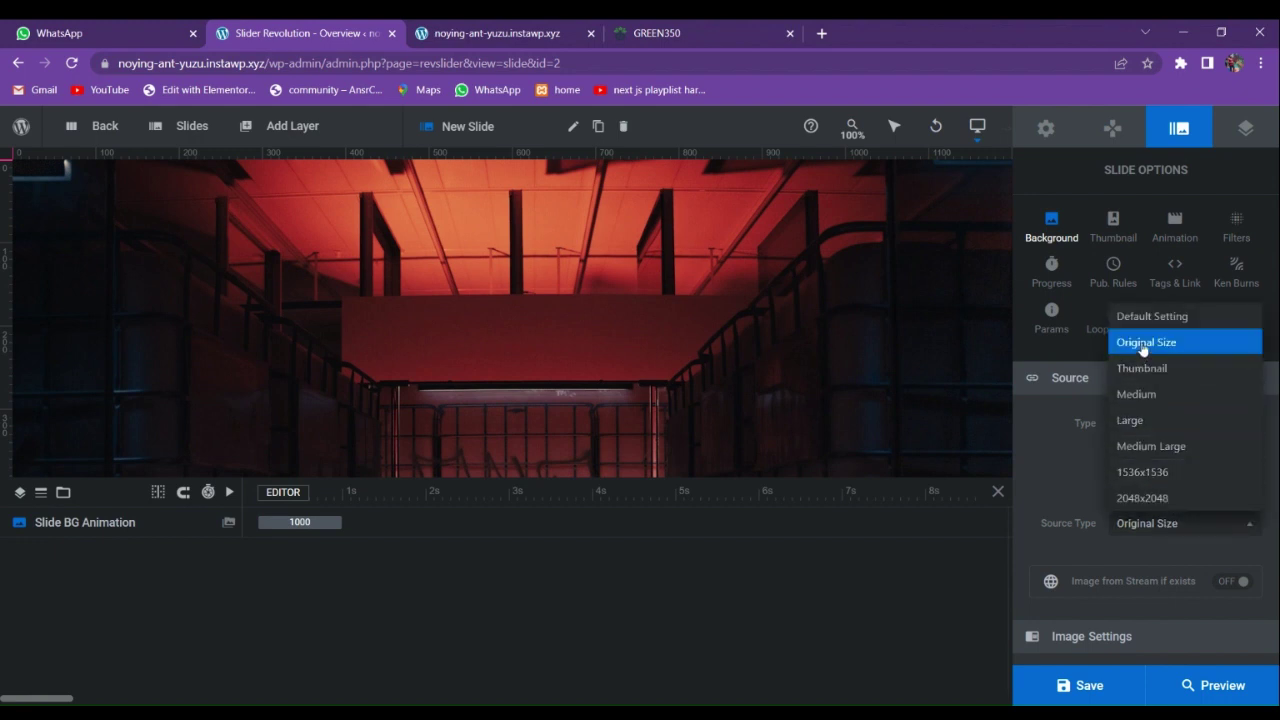
left_click(1146, 345)
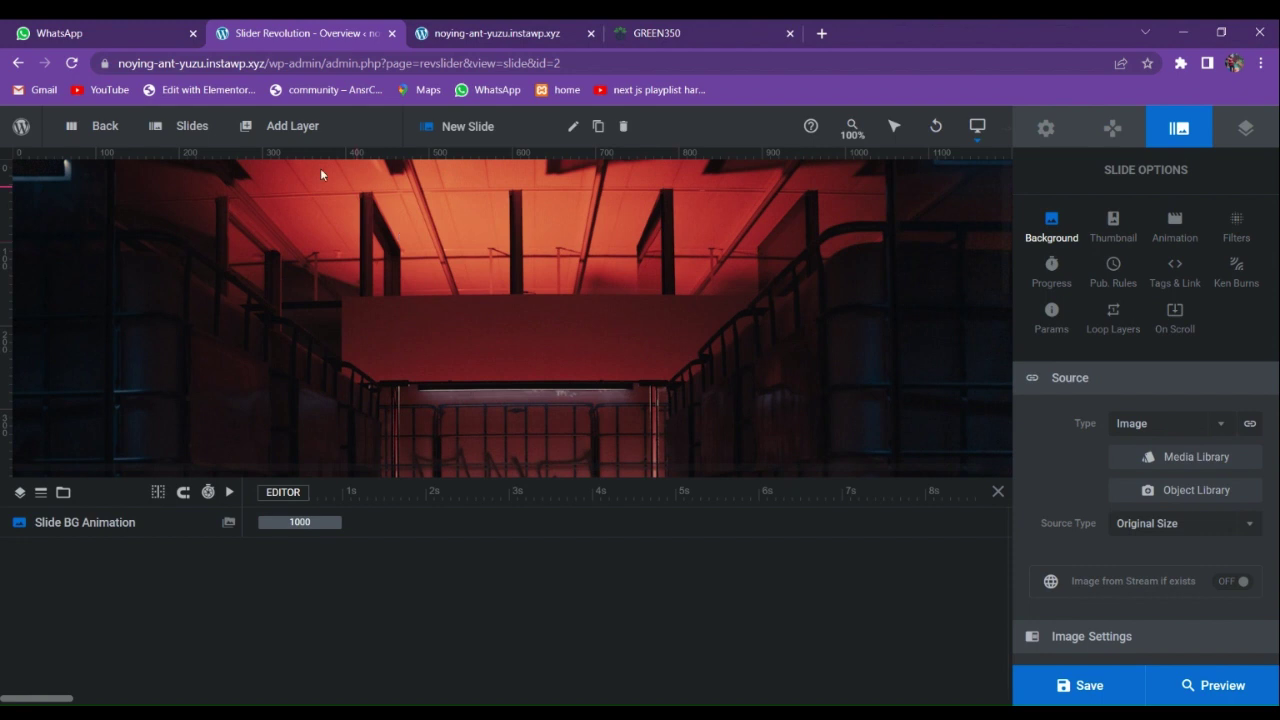
Add a headline text layer in the light Raleway quick style and set its text to "Welcome To".
mouse_move(279, 148)
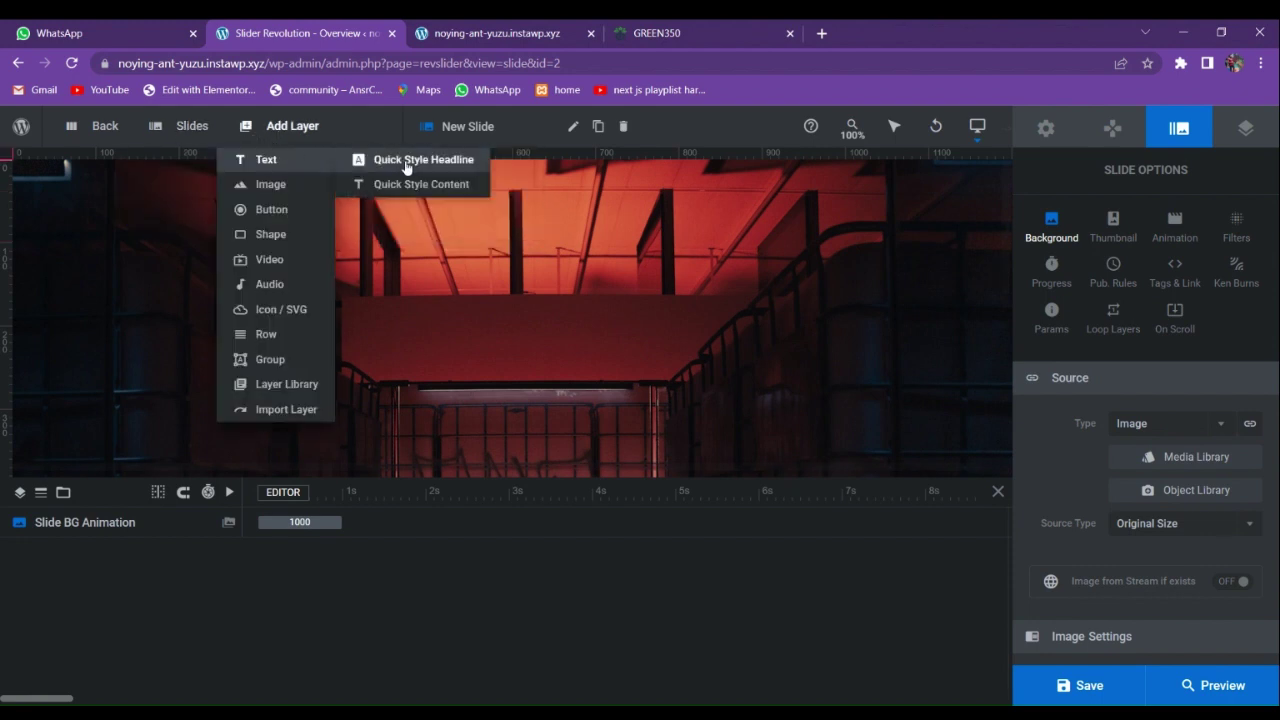
left_click(414, 167)
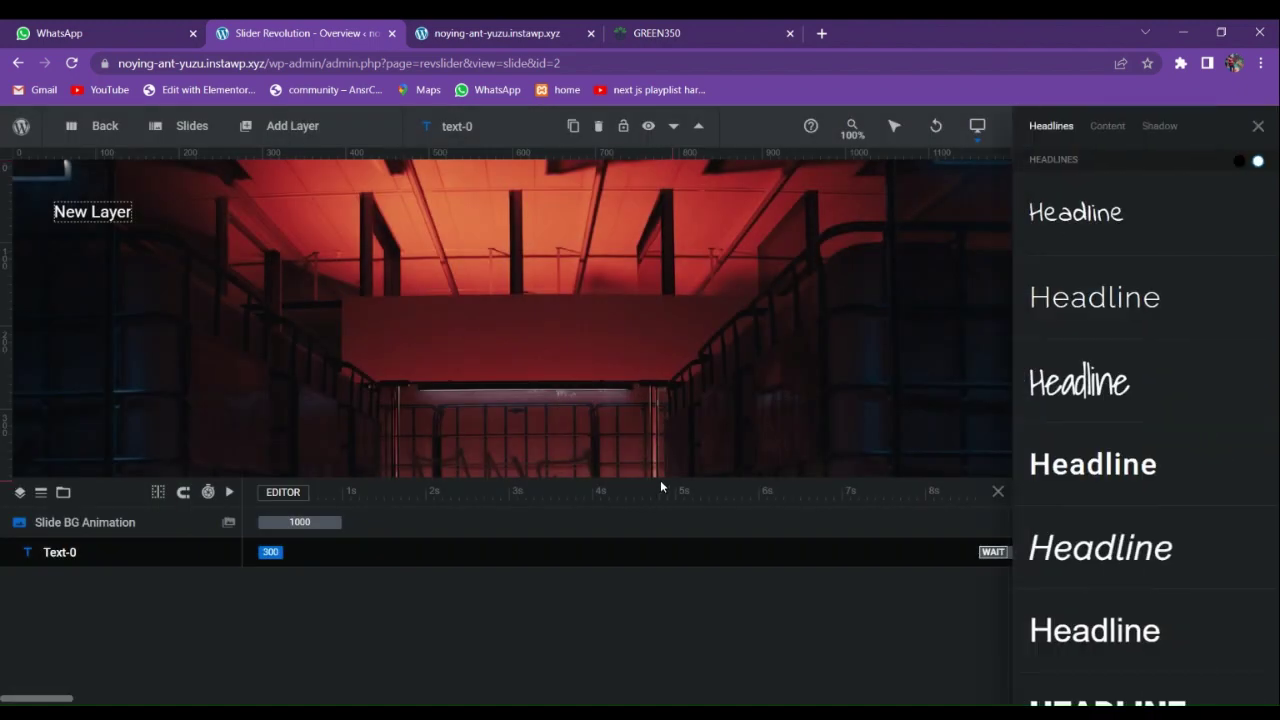
scroll(1077, 508, "down", 2)
scroll(1104, 509, "up", 3)
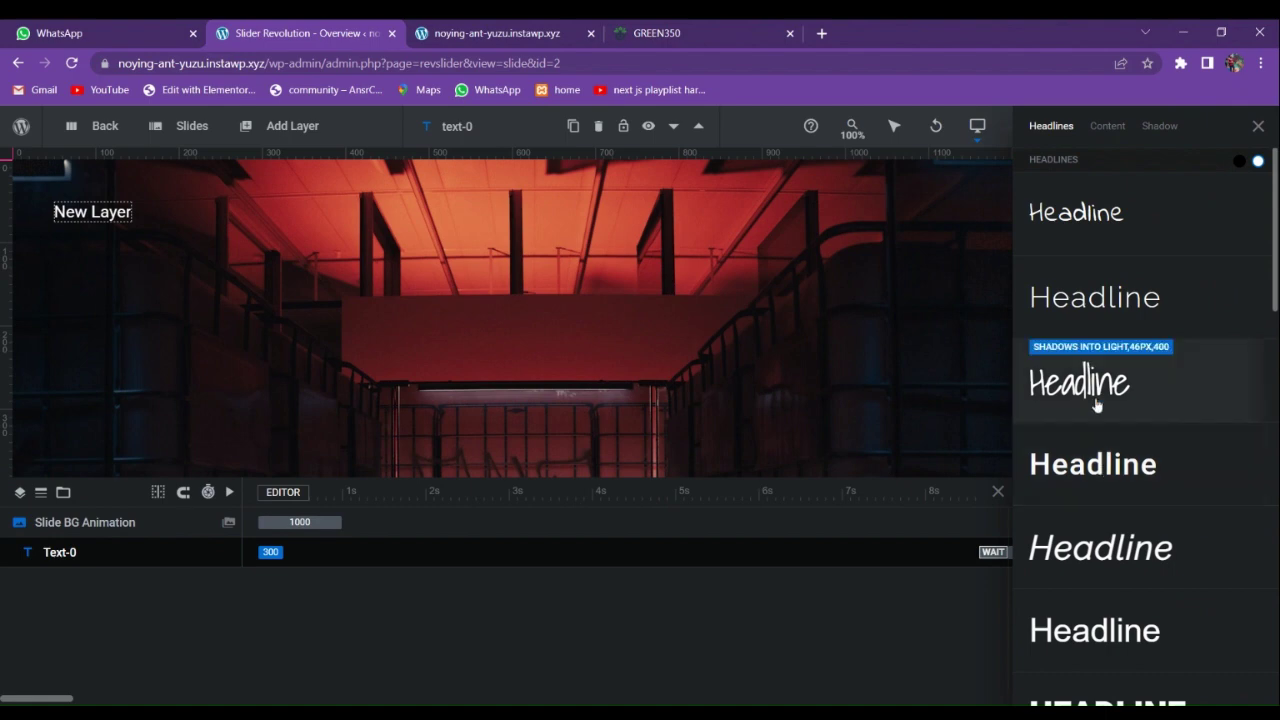
left_click(1104, 322)
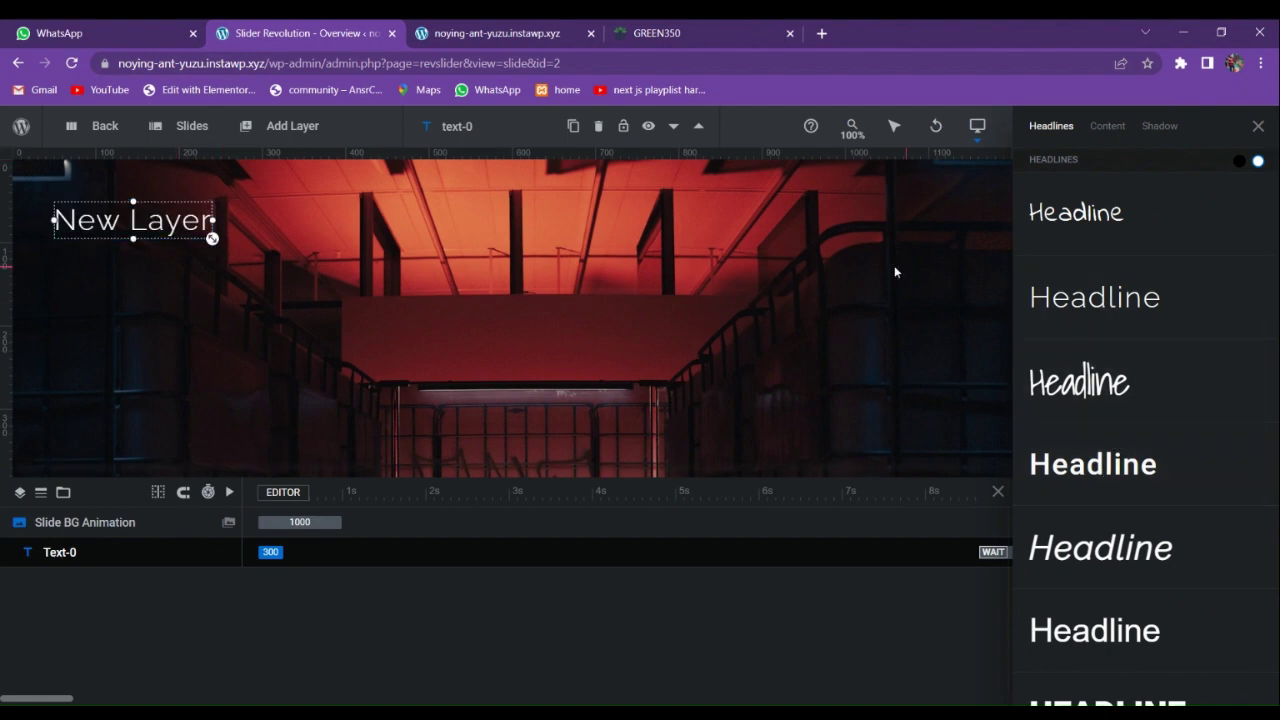
left_click(1257, 126)
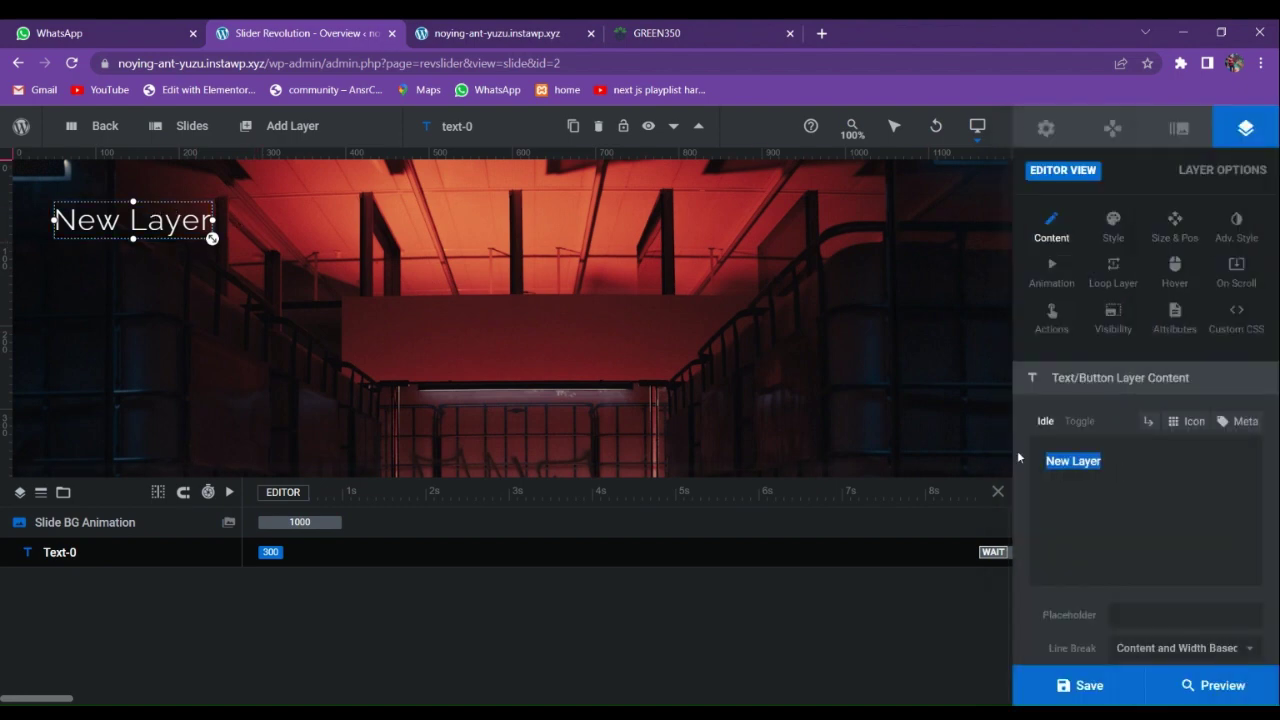
type("Welcome To")
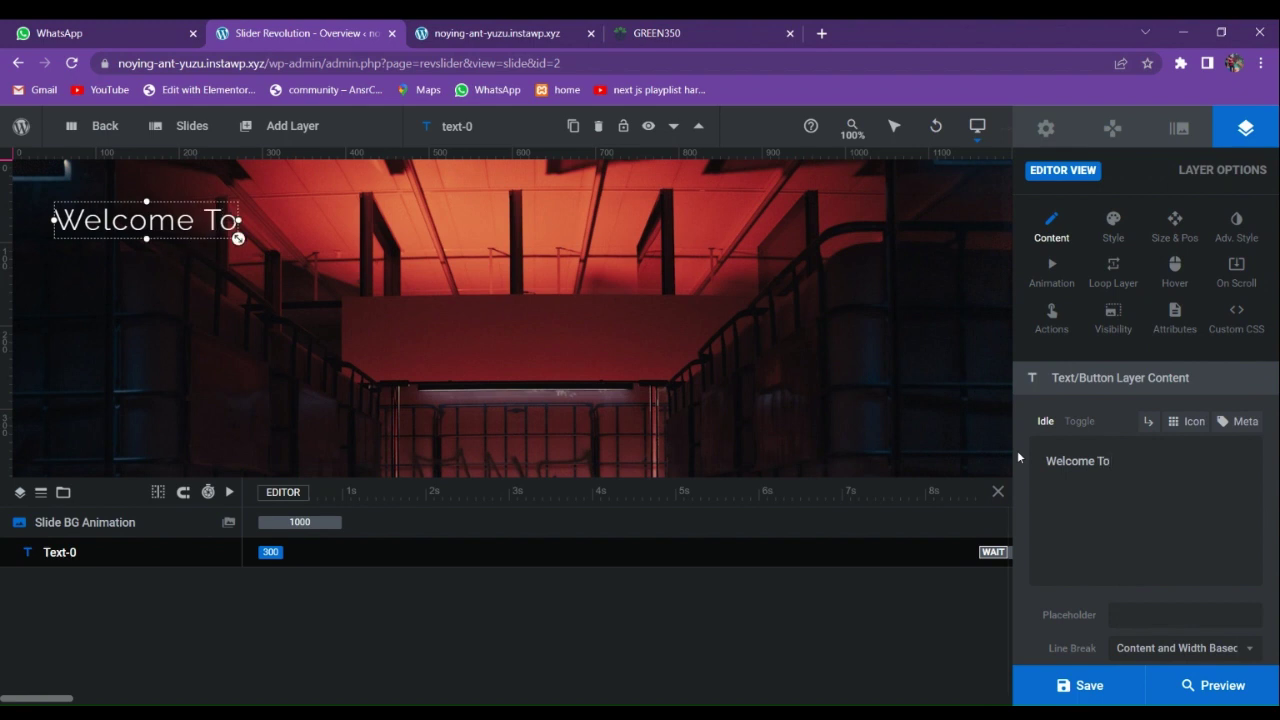
type(" My Webstie")
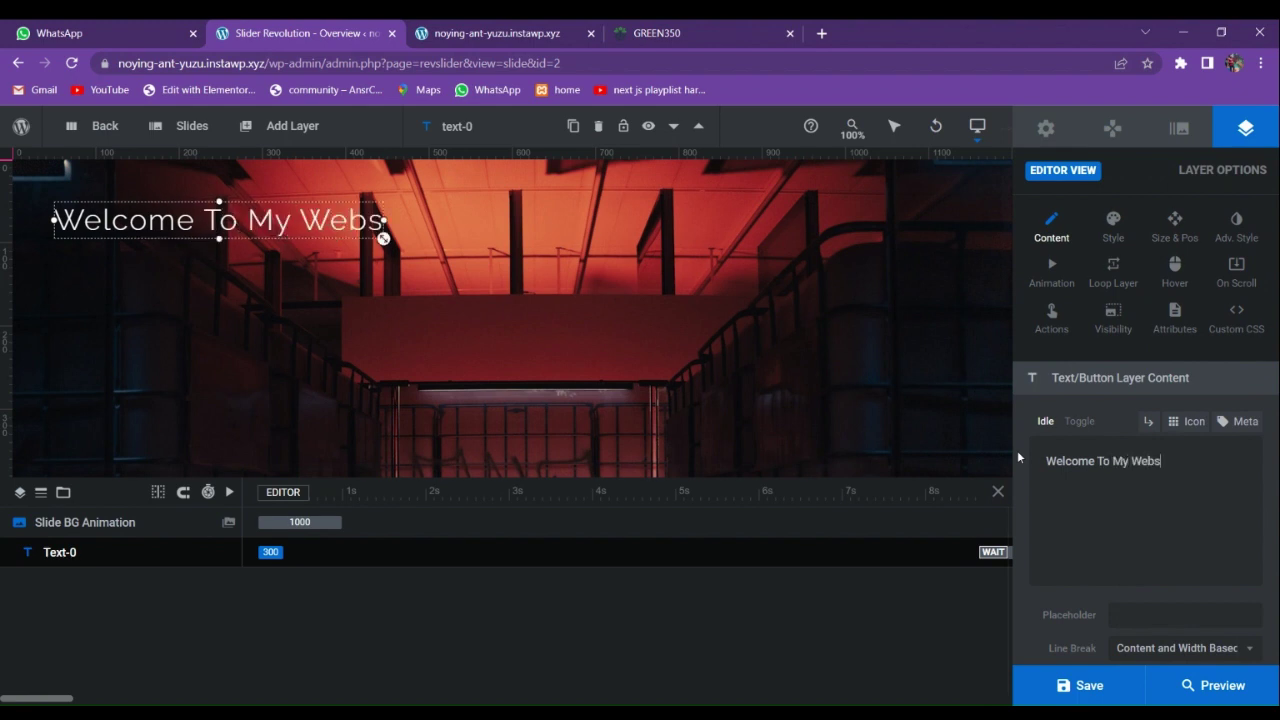
key("BackSpace")
key("BackSpace")
key("BackSpace")
key("BackSpace")
key("BackSpace")
key("BackSpace")
key("BackSpace")
key("BackSpace")
key("BackSpace")
key("BackSpace")
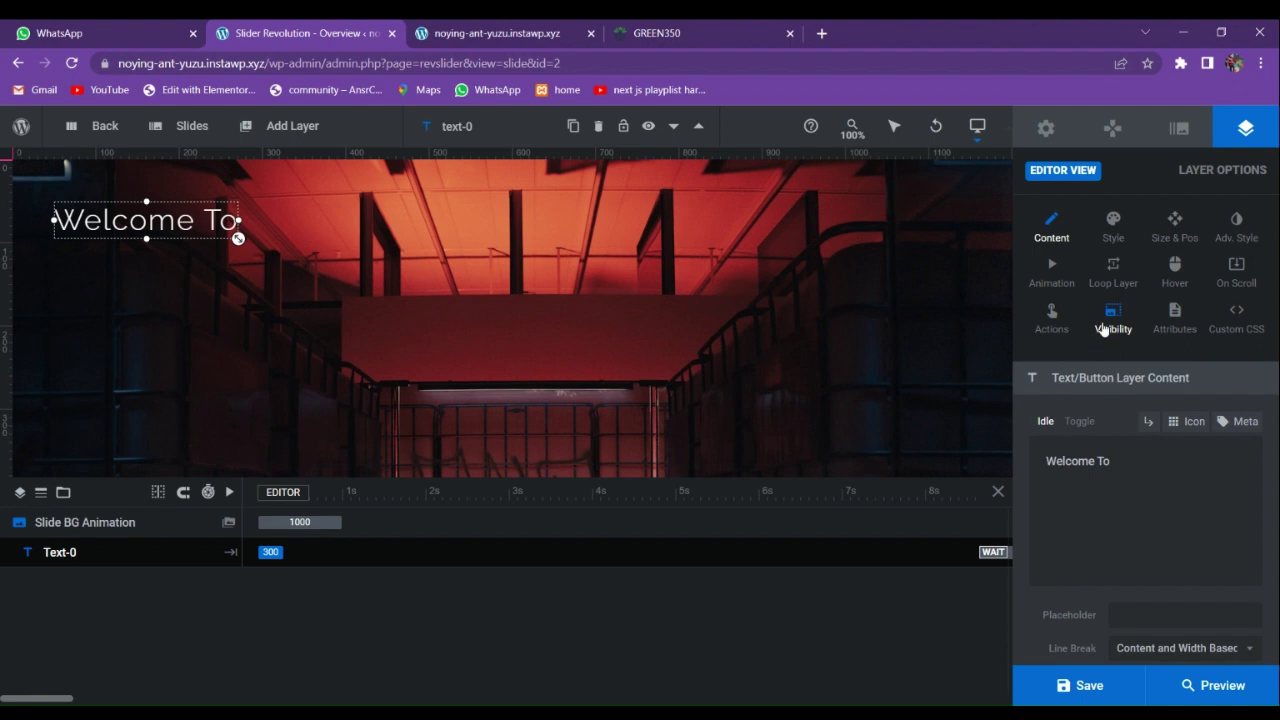
Set the "Welcome To" layer's font weight to 600 Semi-Bold and scale its text down to about 20px.
left_click(1113, 224)
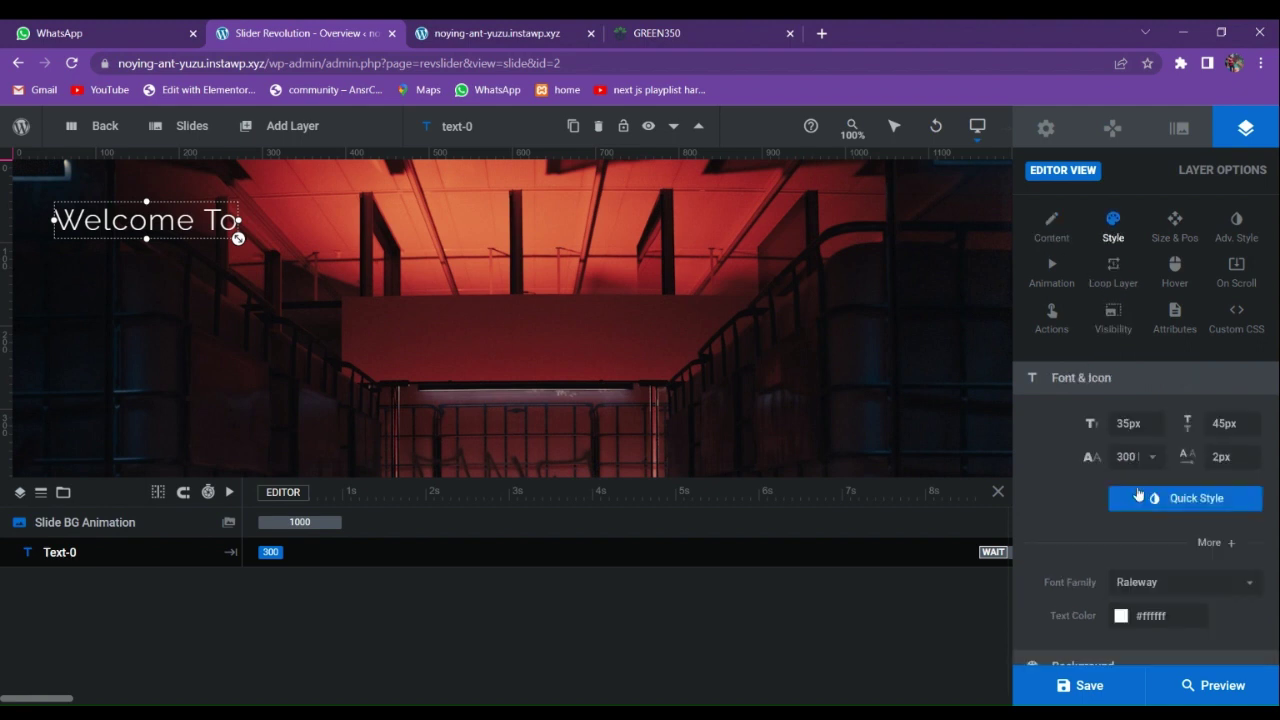
left_click(1158, 457)
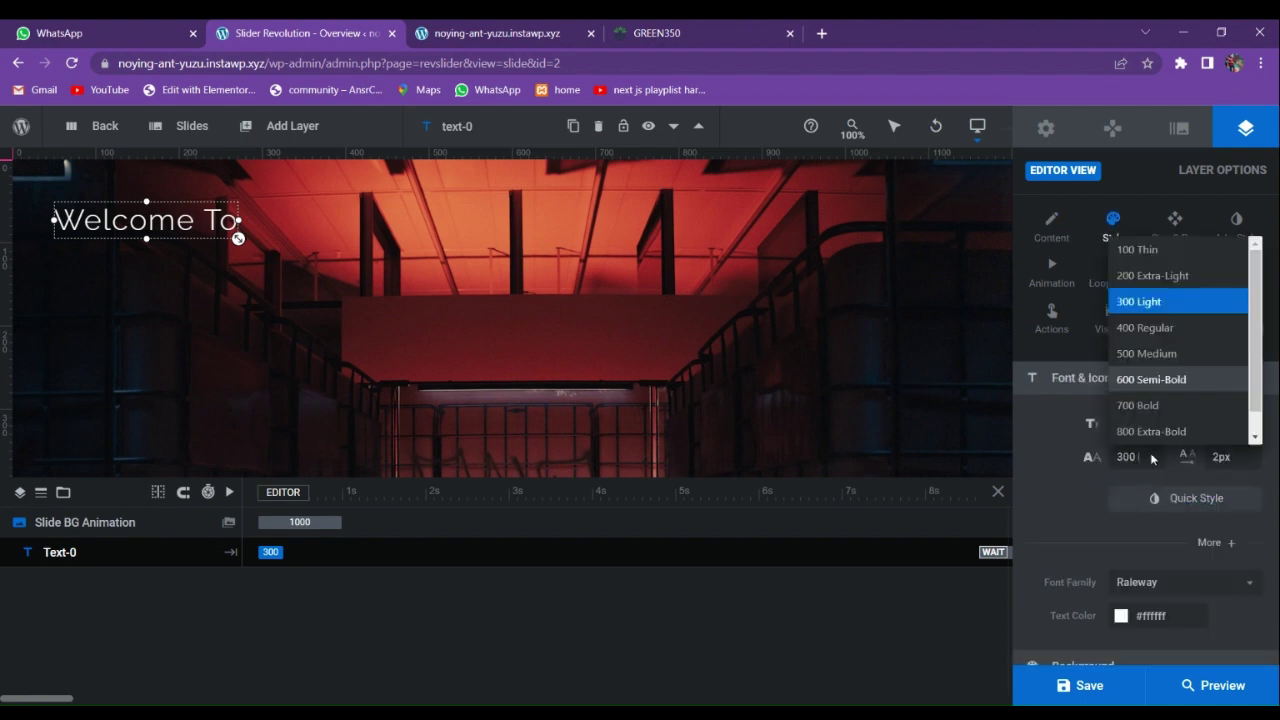
left_click(1141, 380)
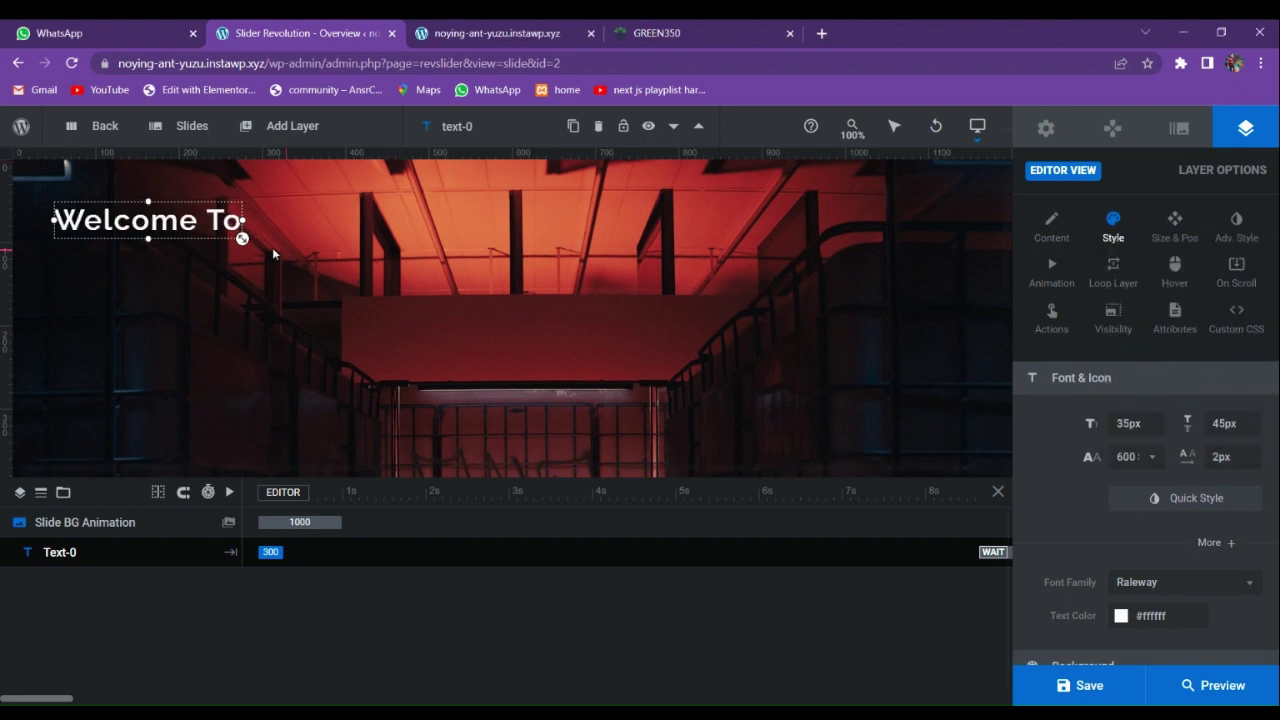
mouse_move(242, 238)
left_mouse_down()
mouse_move(210, 217)
mouse_move(236, 228)
left_mouse_up()
Add a second headline text layer in the heavy 80px Poppins quick style and place it directly below "Welcome To".
mouse_move(294, 144)
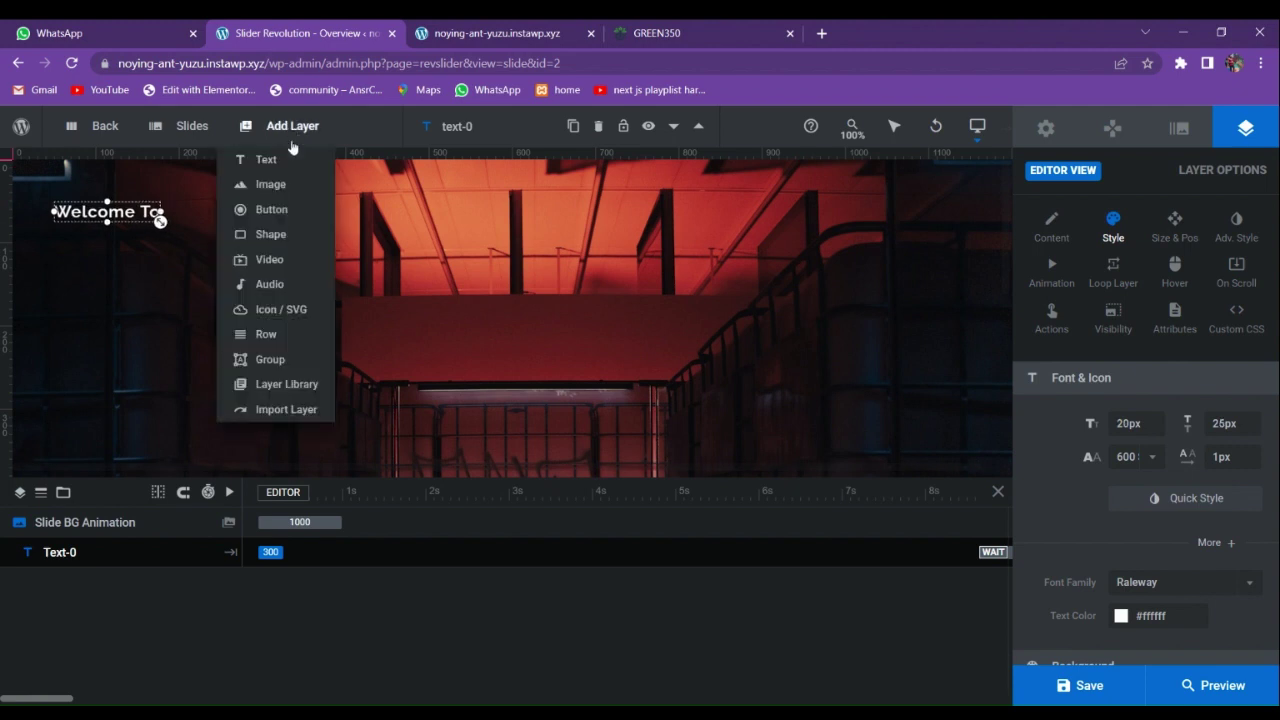
mouse_move(287, 166)
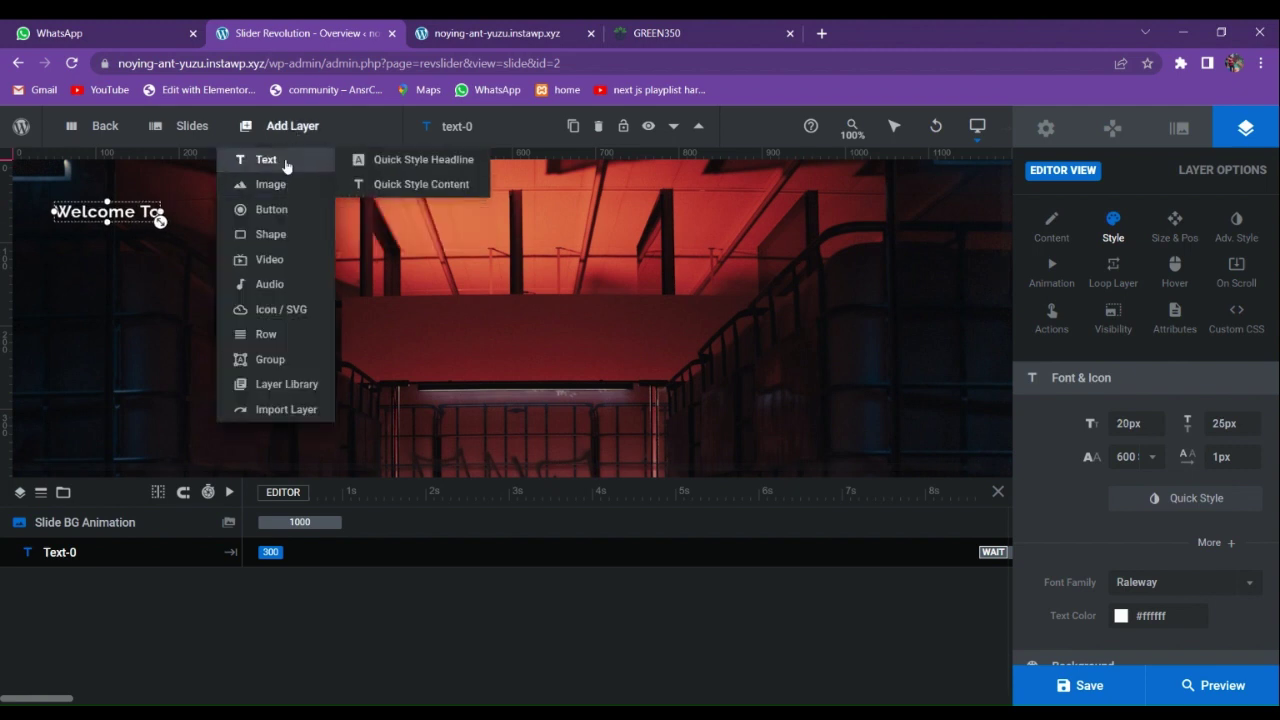
left_click(440, 182)
scroll(1150, 460, "down", 4)
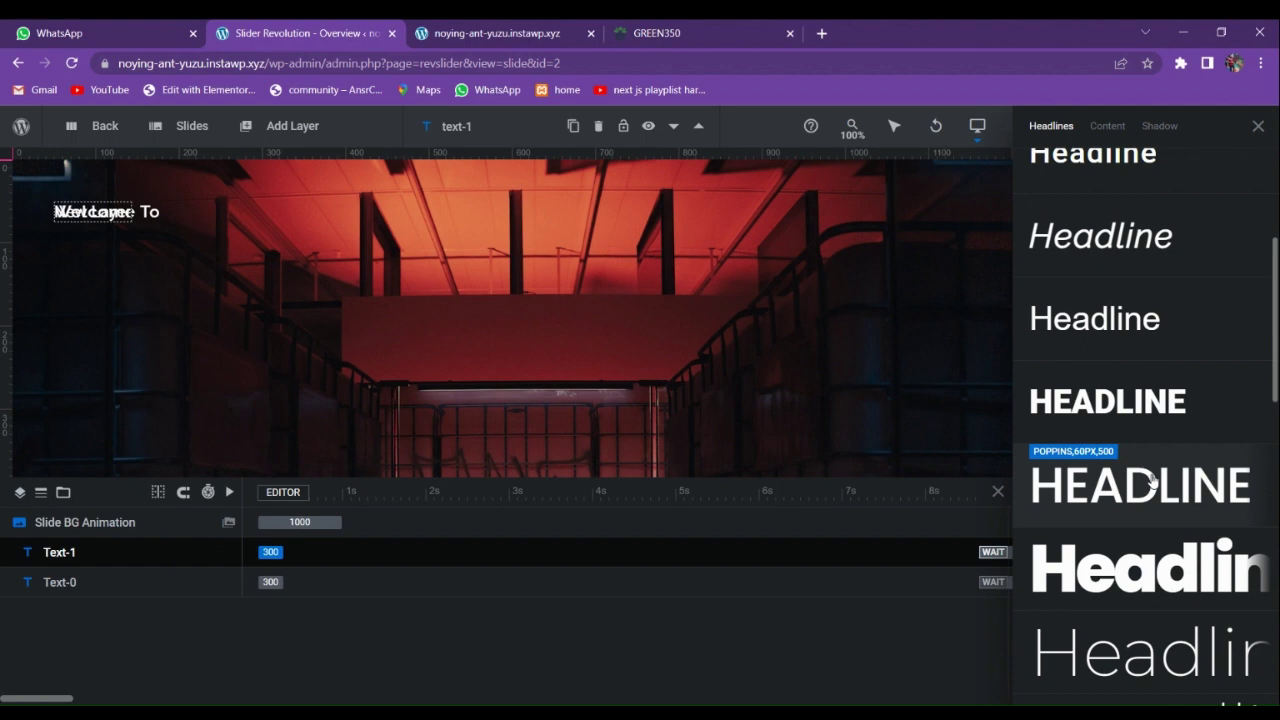
scroll(1140, 505, "down", 2)
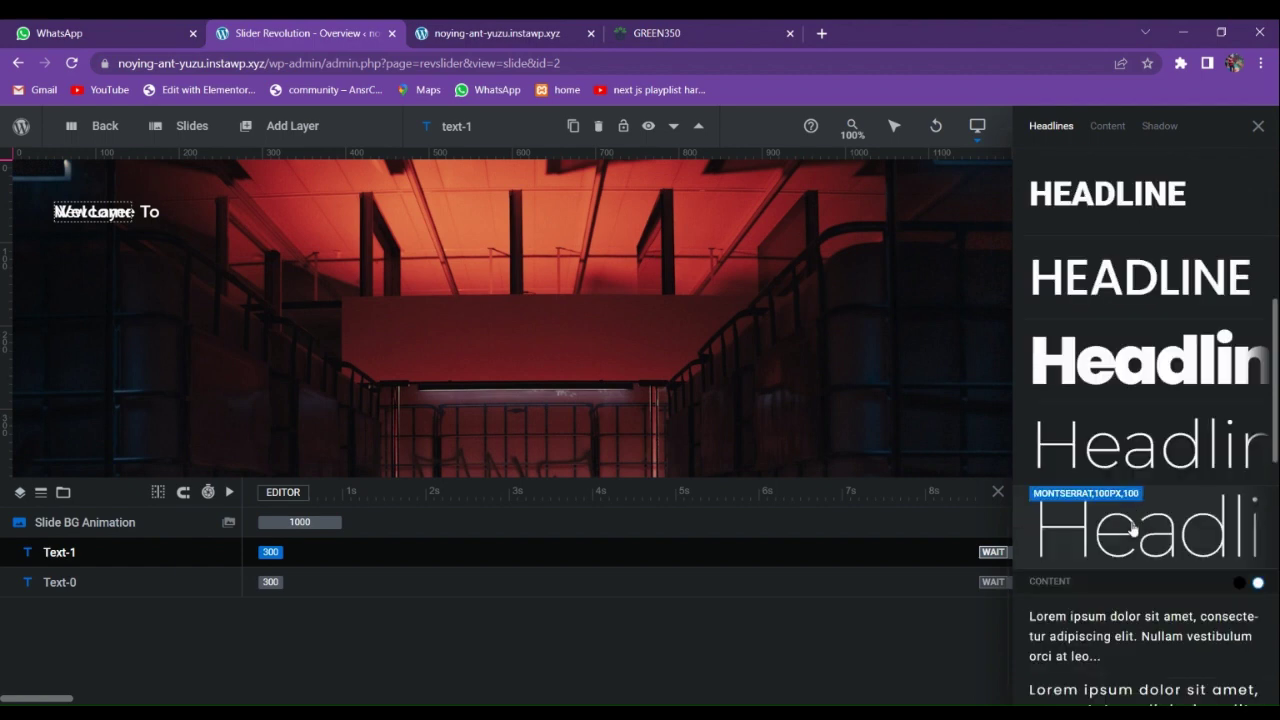
left_click(1126, 358)
left_click_drag(300, 254, 299, 287)
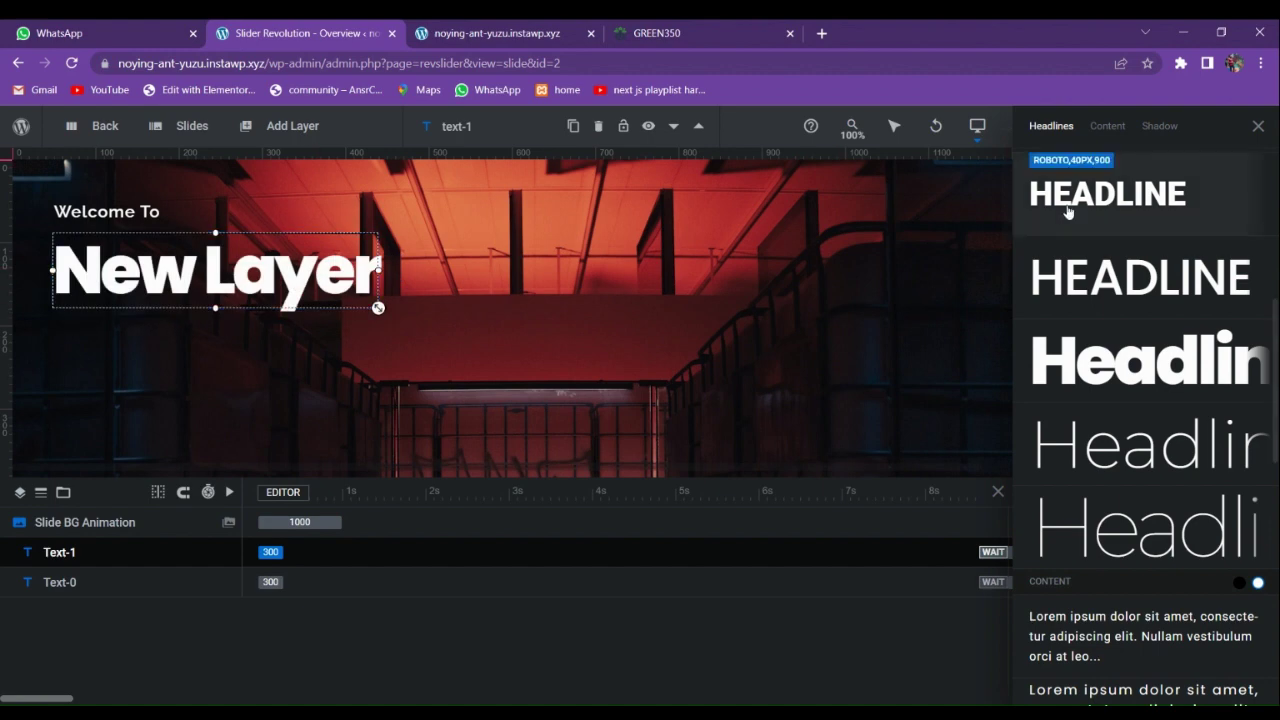
left_click(1258, 126)
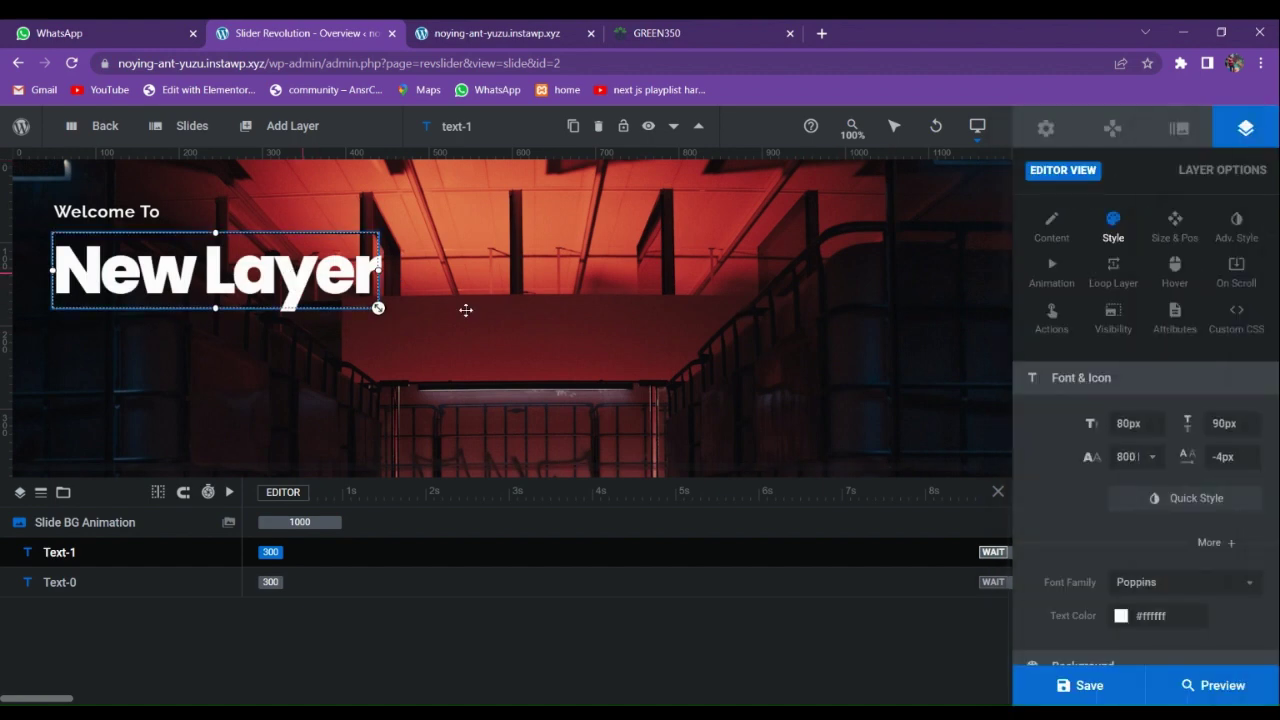
Set the large headline layer's text to "Slider One Mine" and scale the headline down slightly.
left_click(1053, 245)
triple_click(1130, 477)
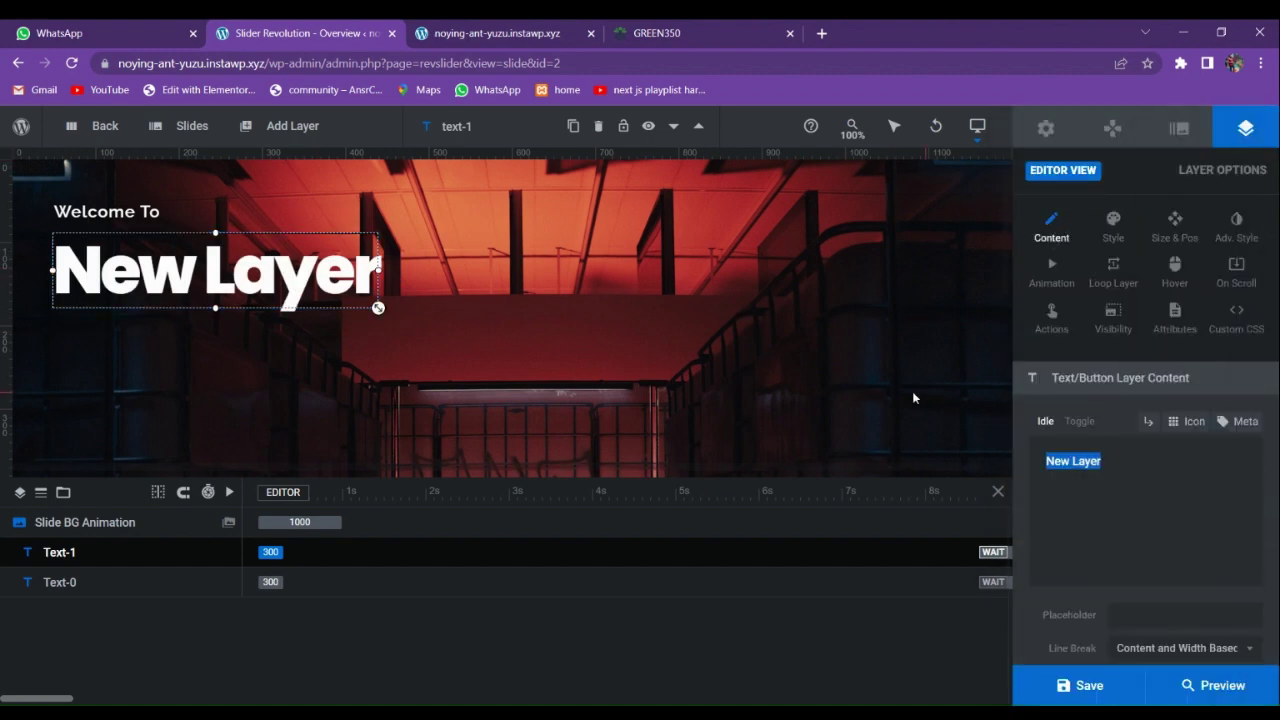
type("Sid")
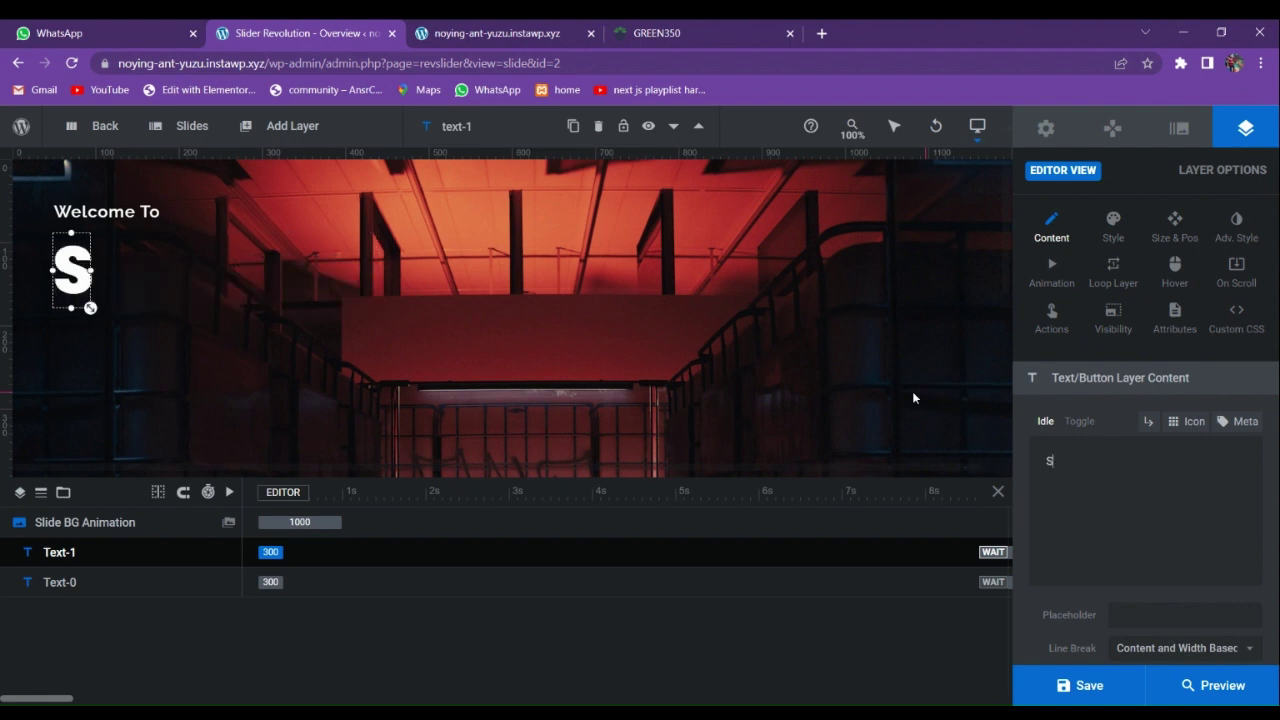
key("BackSpace")
key("BackSpace")
type("lider 1")
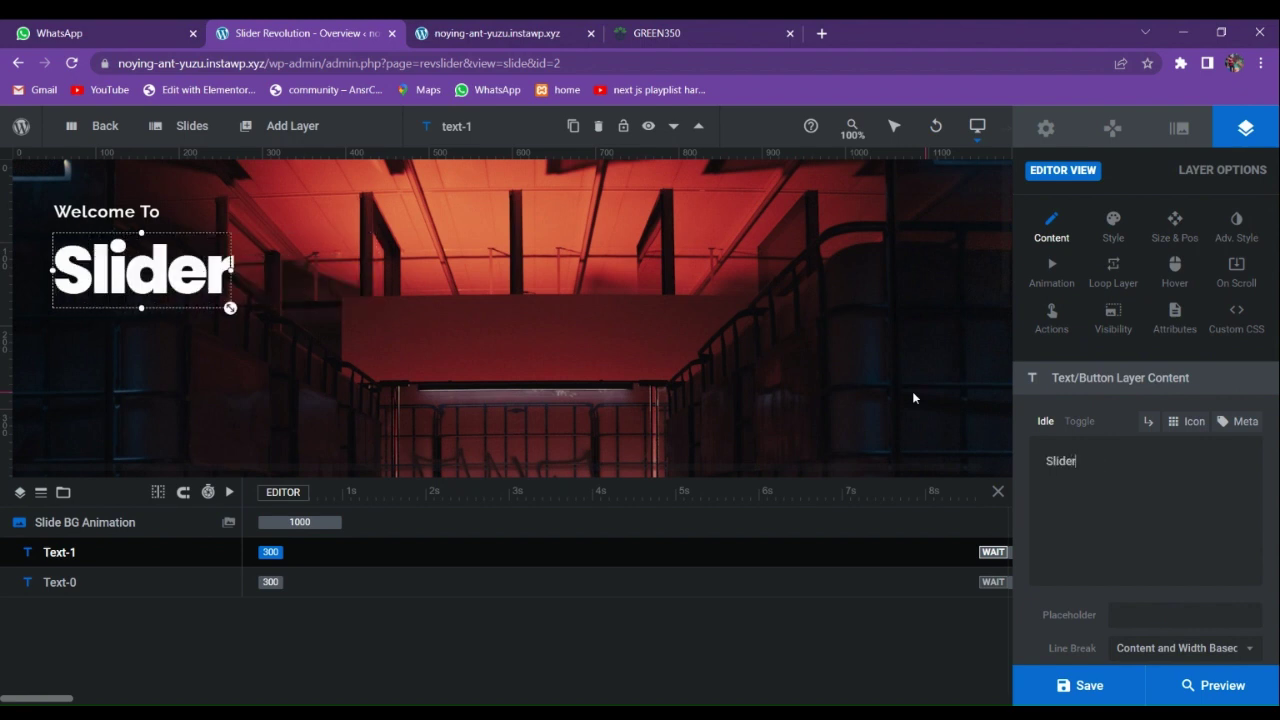
key("BackSpace")
type("ONe")
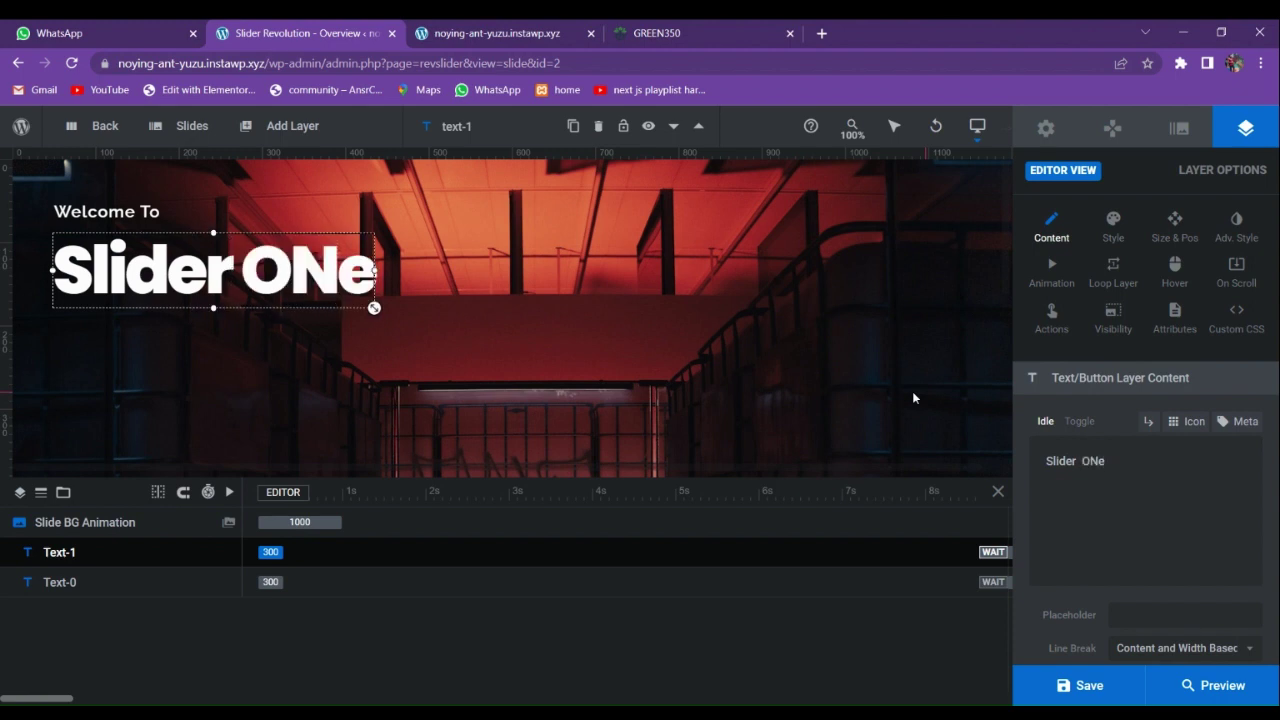
key("BackSpace")
key("BackSpace")
type("ne")
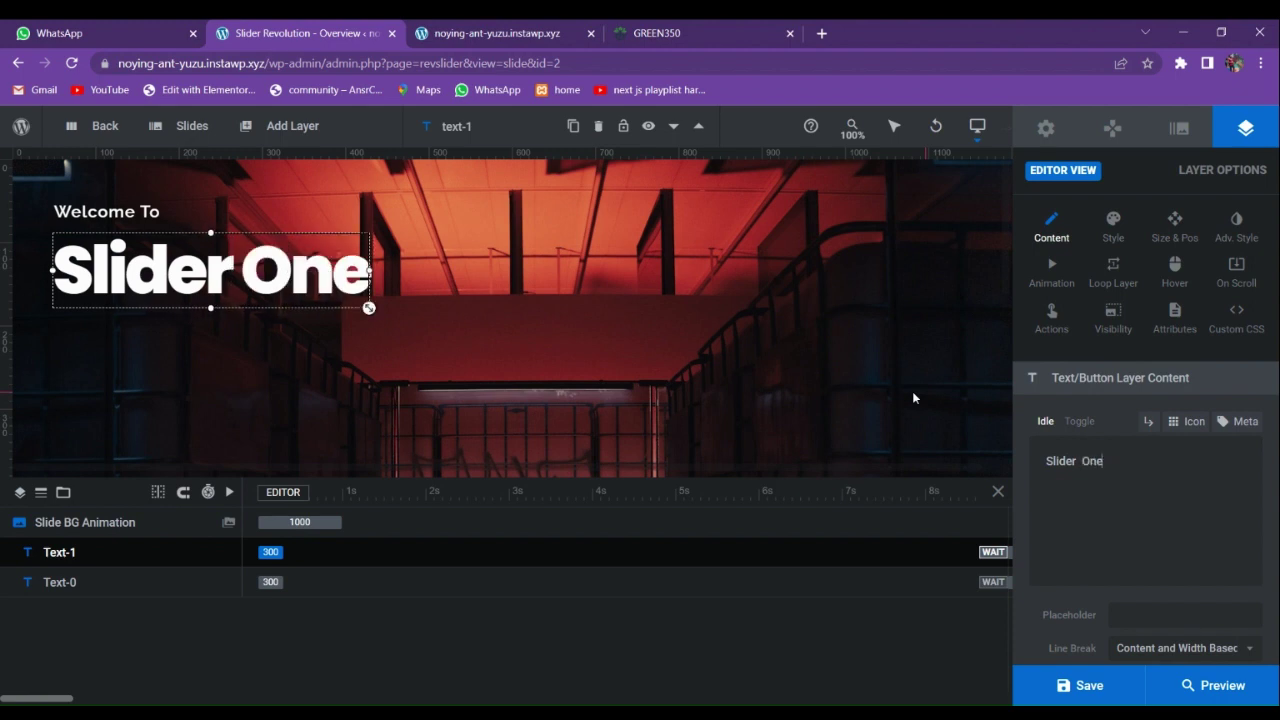
type(" Mine")
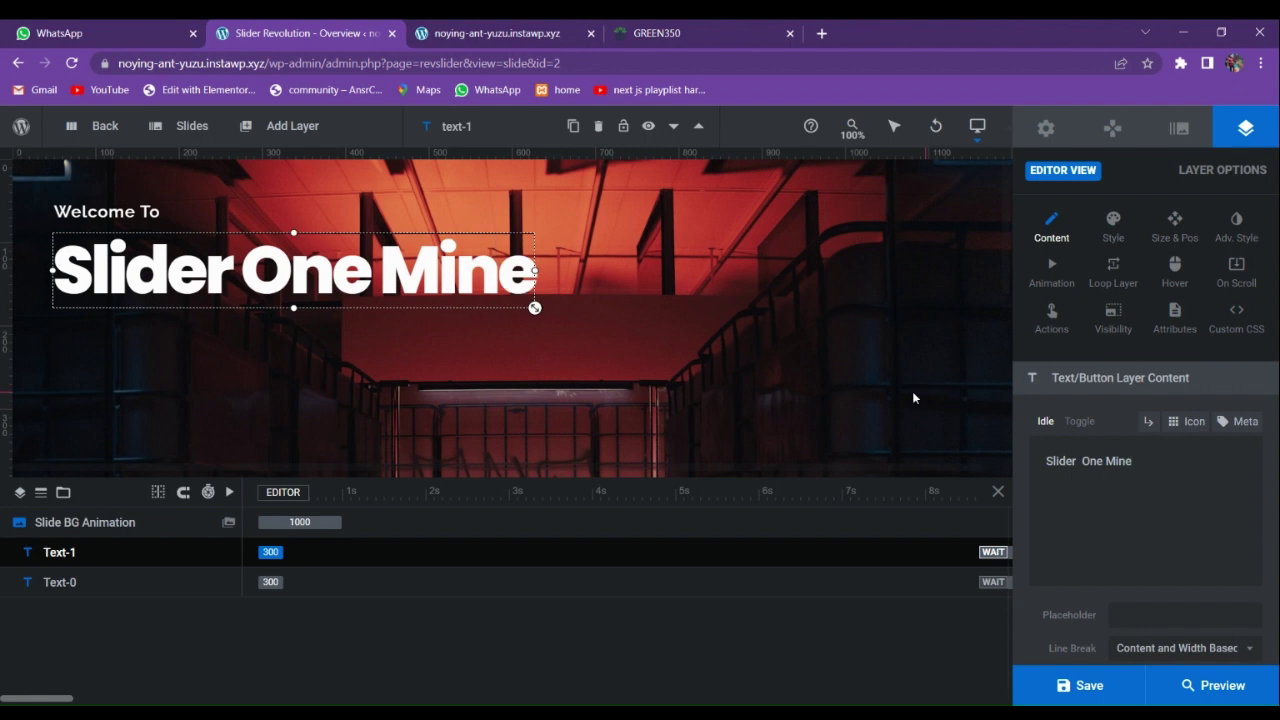
left_click_drag(534, 308, 520, 291)
left_click(286, 310)
Add a content text layer in the Arial 12px quick style and place it directly below the "Slider One Mine" headline.
mouse_move(248, 135)
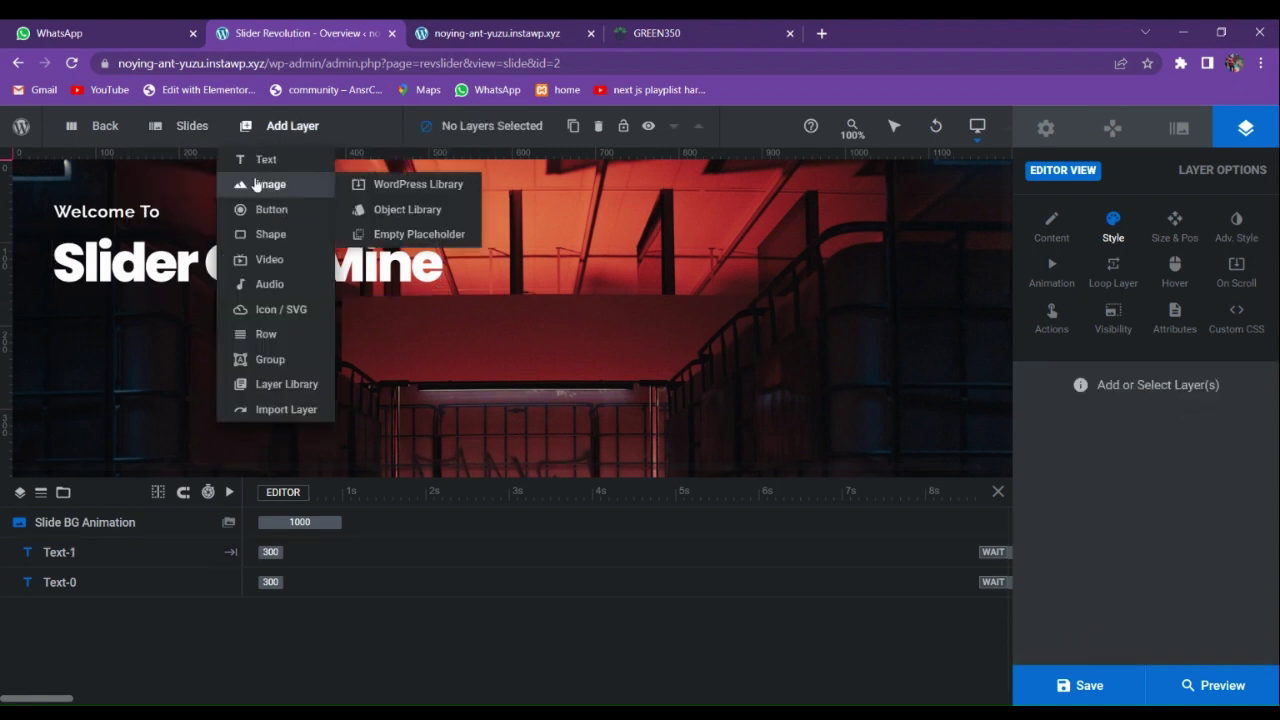
mouse_move(265, 165)
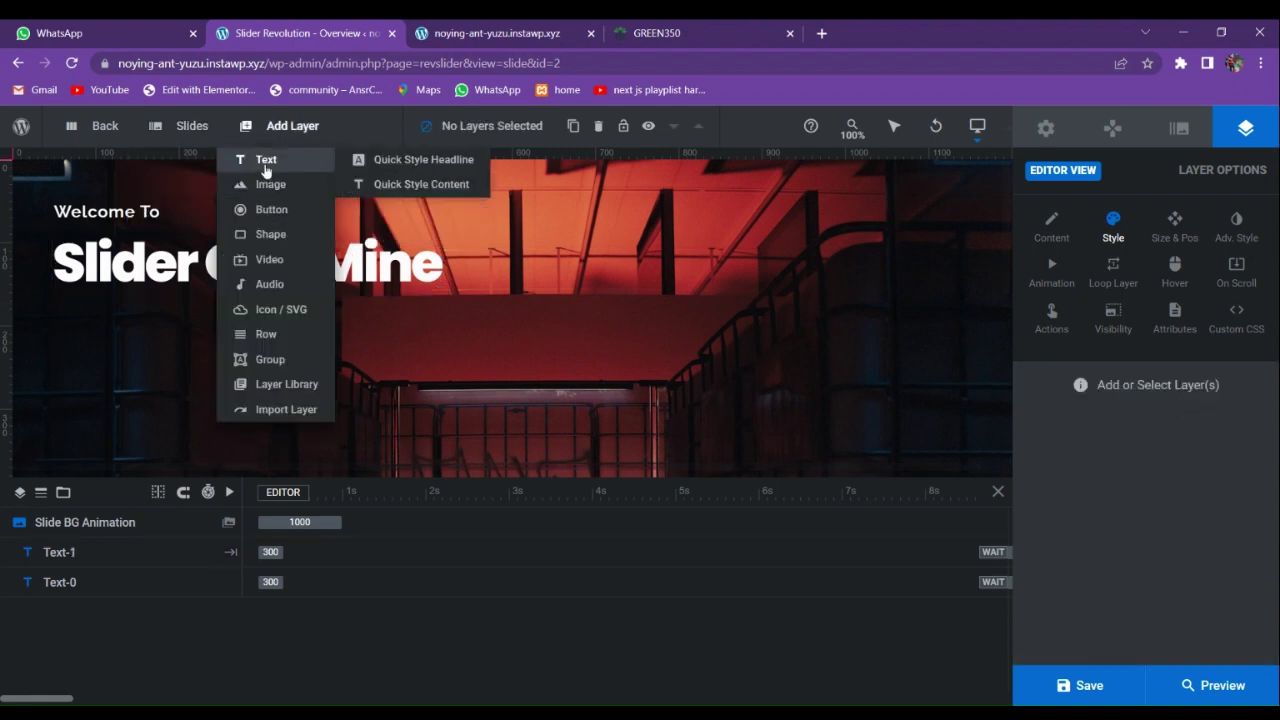
left_click(420, 184)
scroll(1148, 430, "down", 4)
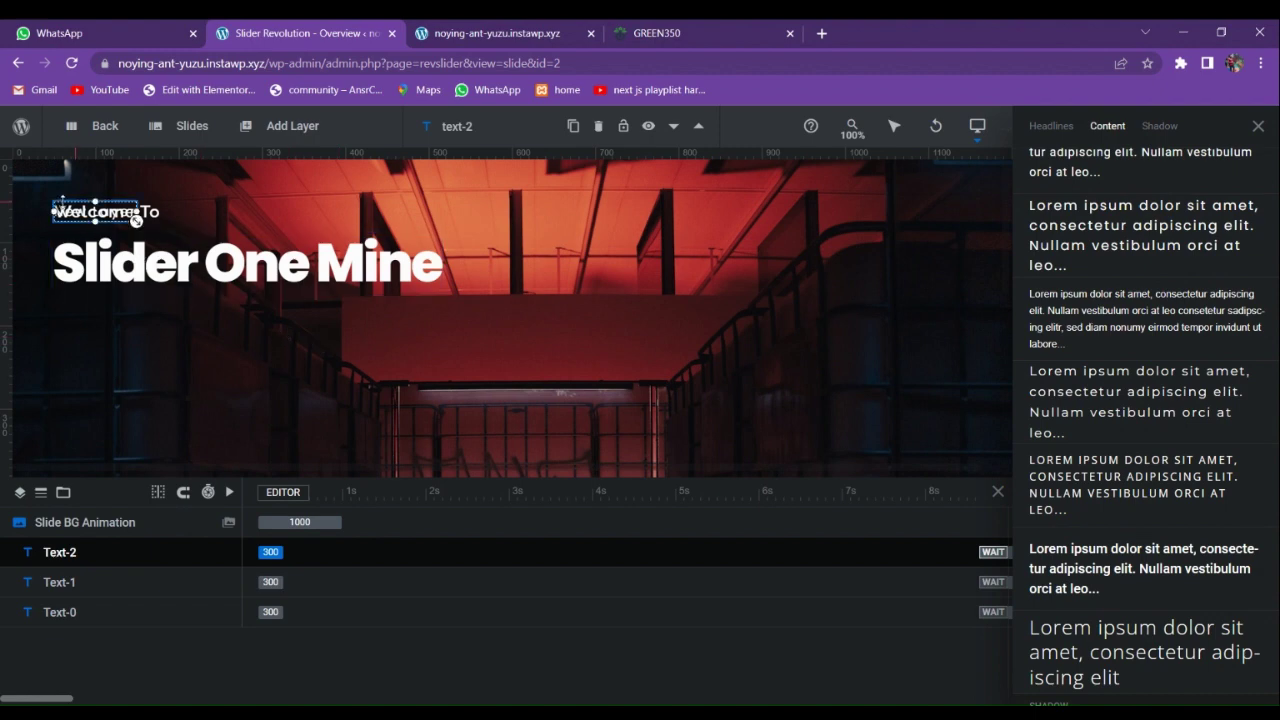
left_click_drag(80, 212, 80, 315)
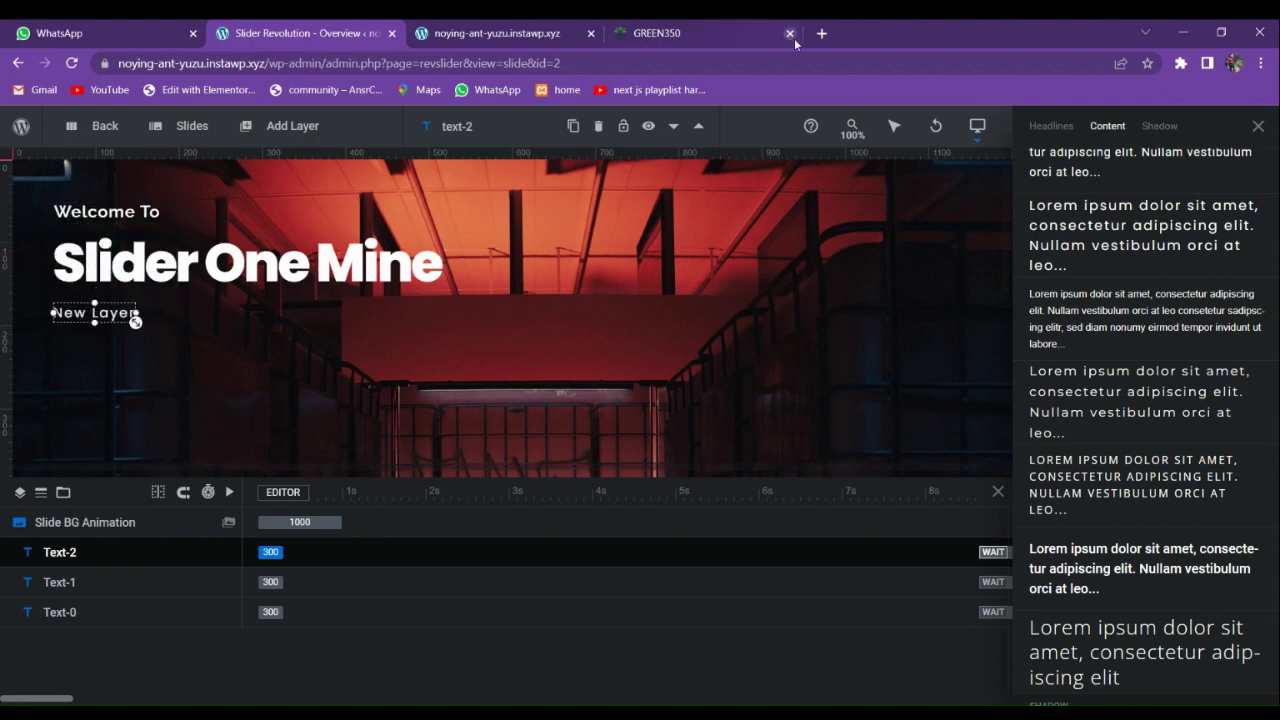
left_click(1066, 345)
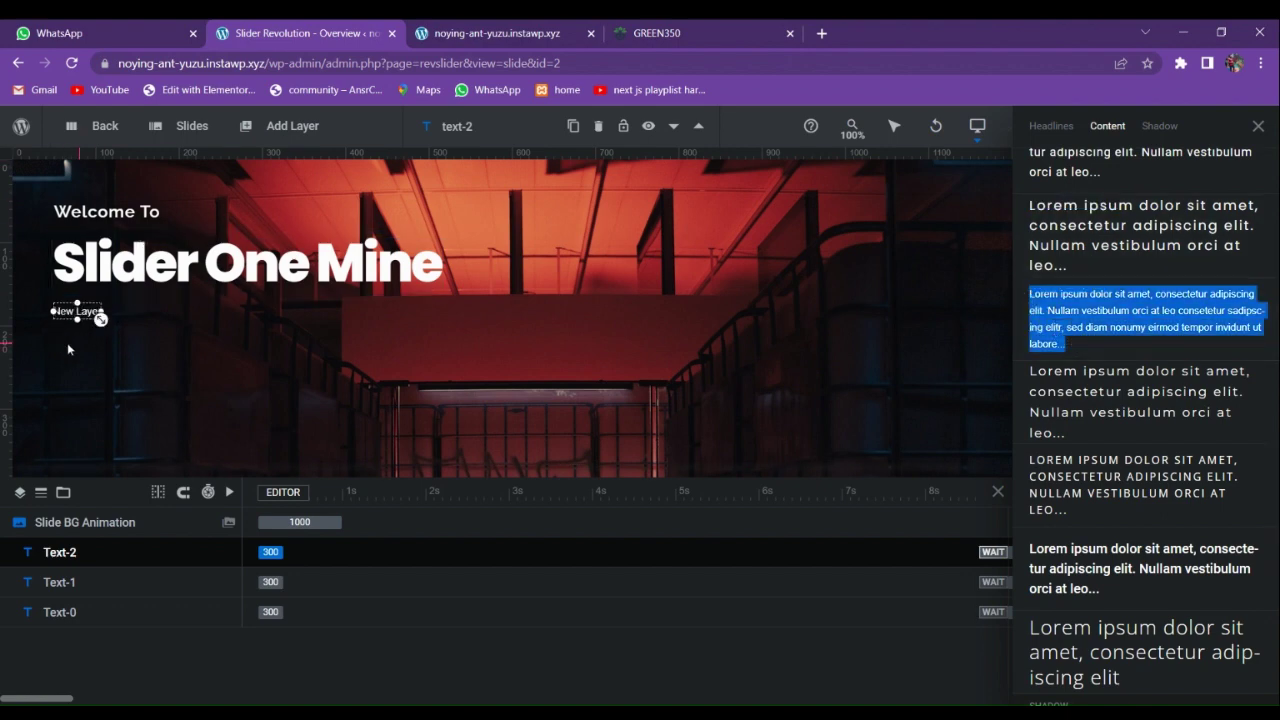
left_click(1258, 126)
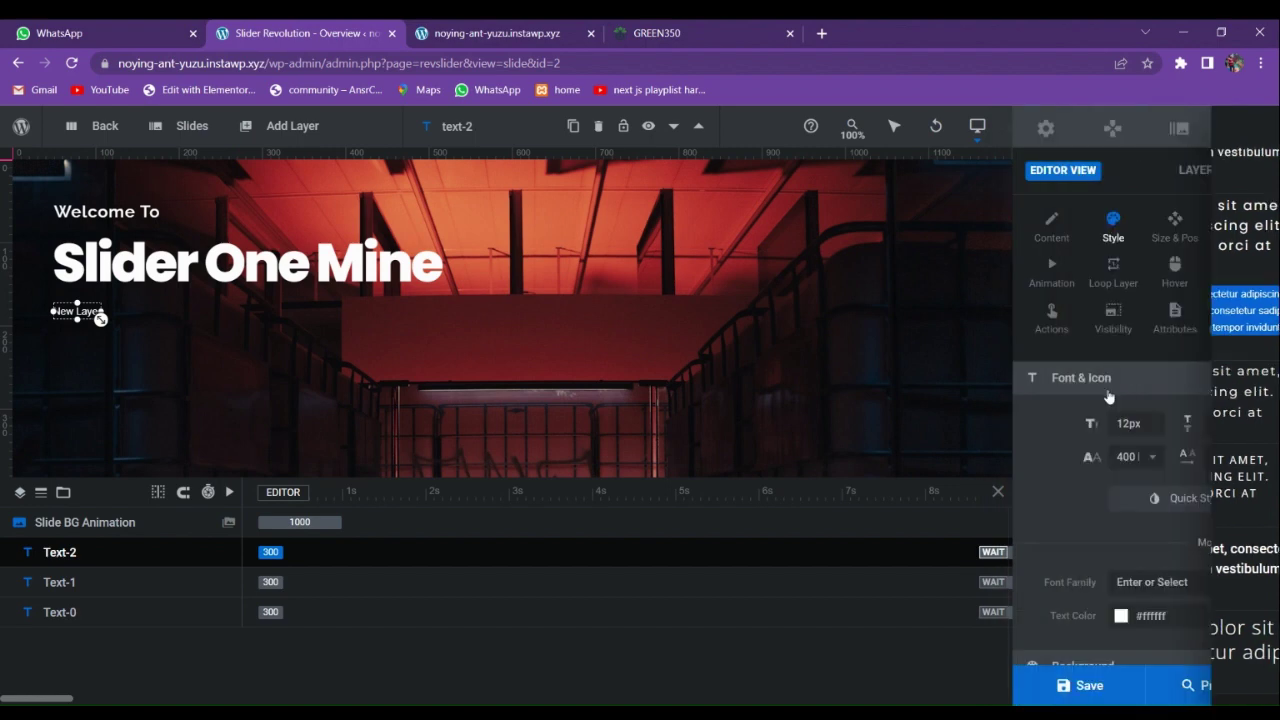
Replace the content layer's text with the Arial style's Lorem ipsum sample and enlarge the text in a box about 425px by 175px.
left_click(1061, 224)
key("ctrl+a")
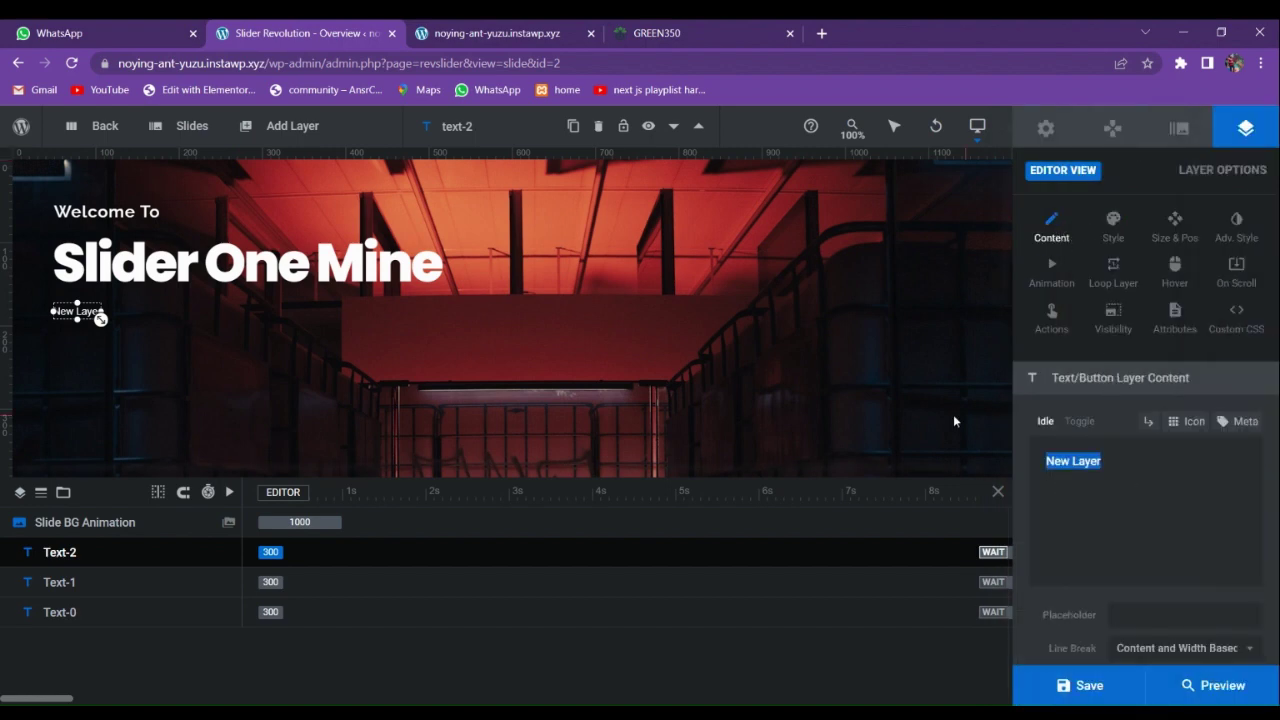
type("ARIAL,12PX,400Lorem ipsum dolor sit amet, consectetur adipiscing elit. Nullam vestibulum orci at leo consetetur sadipscing elitr, sed diam nonumy eirmod tempor invidunt ut labore...")
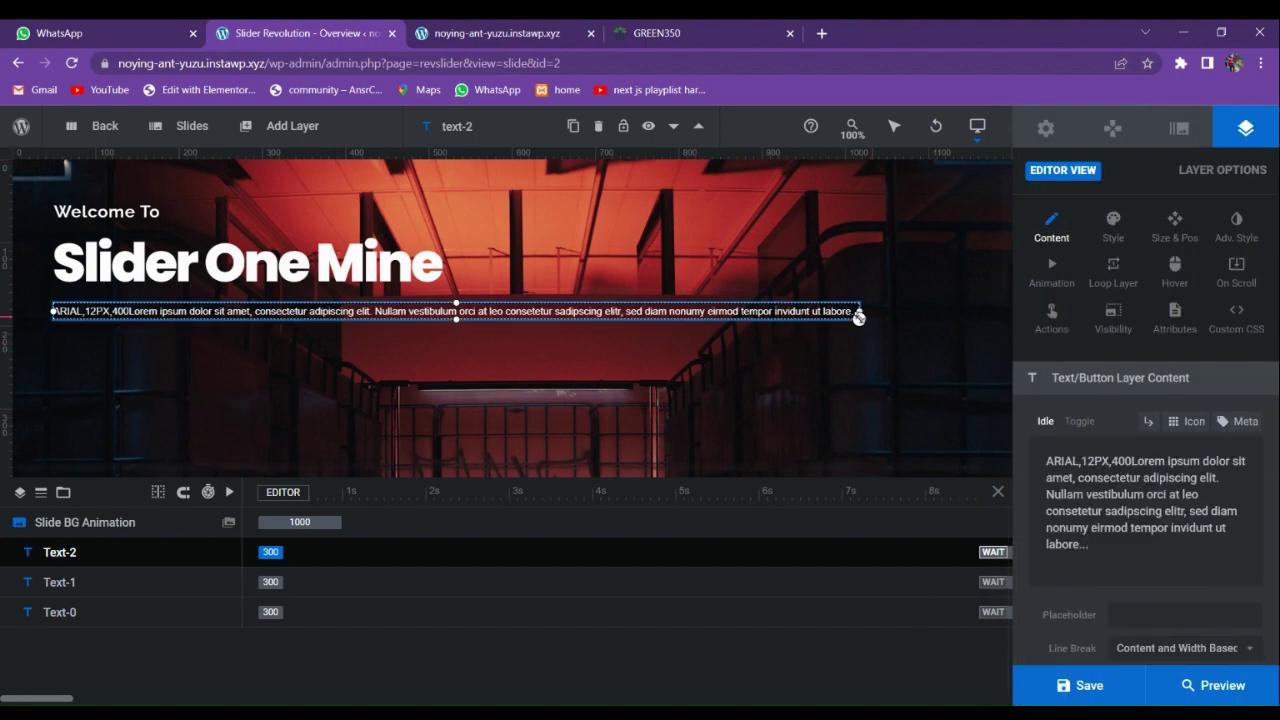
left_click_drag(859, 319, 410, 318)
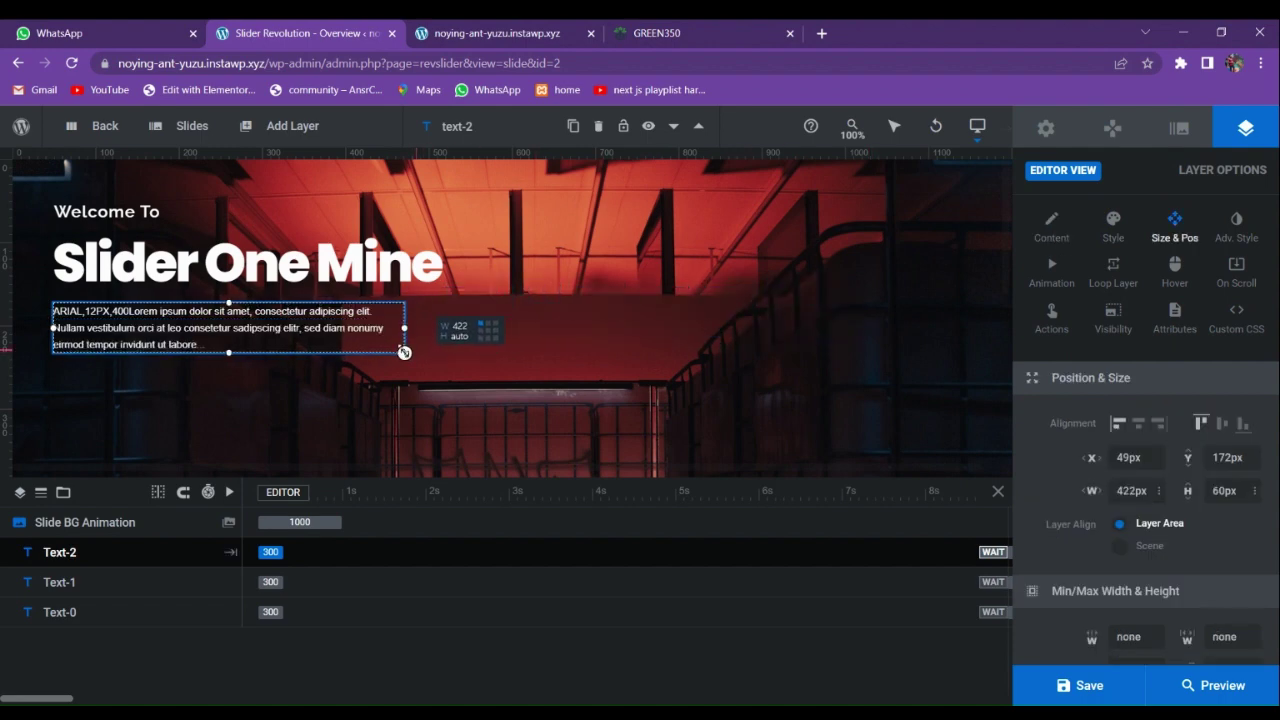
left_click_drag(767, 354, 408, 350)
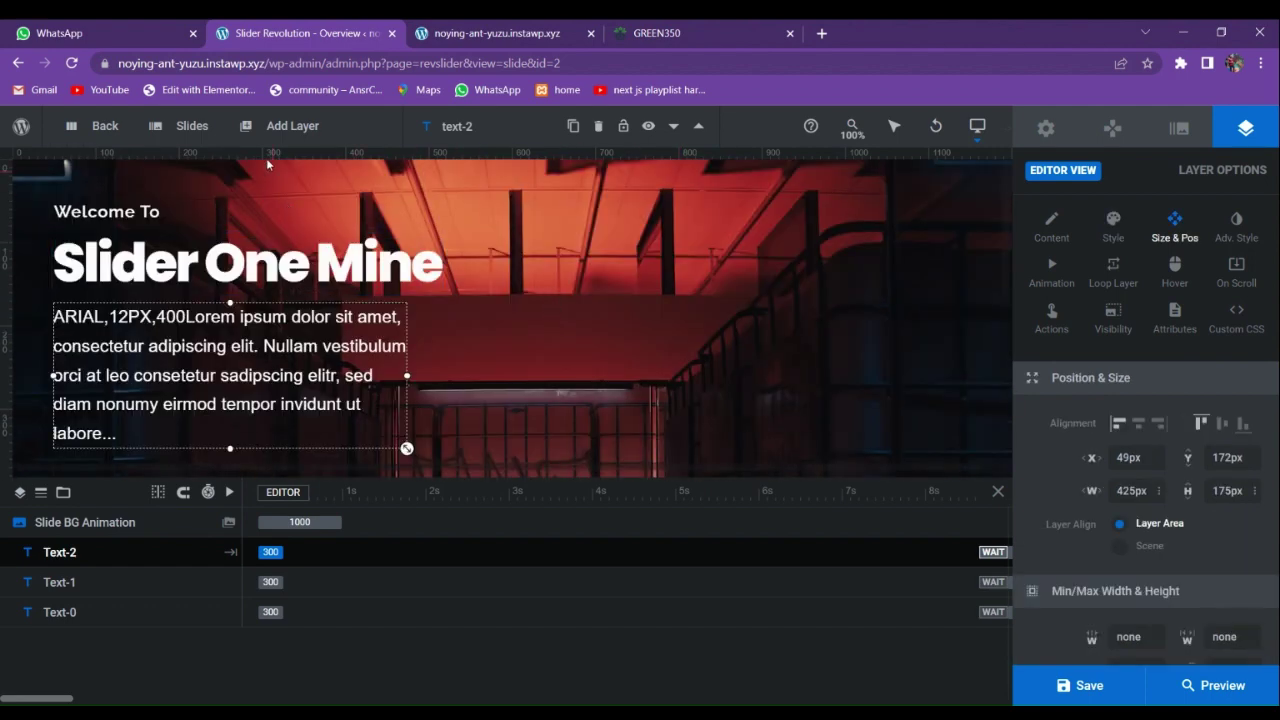
Add a button layer in the smaller orange "Click Here" quick style and place it below the paragraph, aligned with its text.
mouse_move(292, 126)
left_click(271, 211)
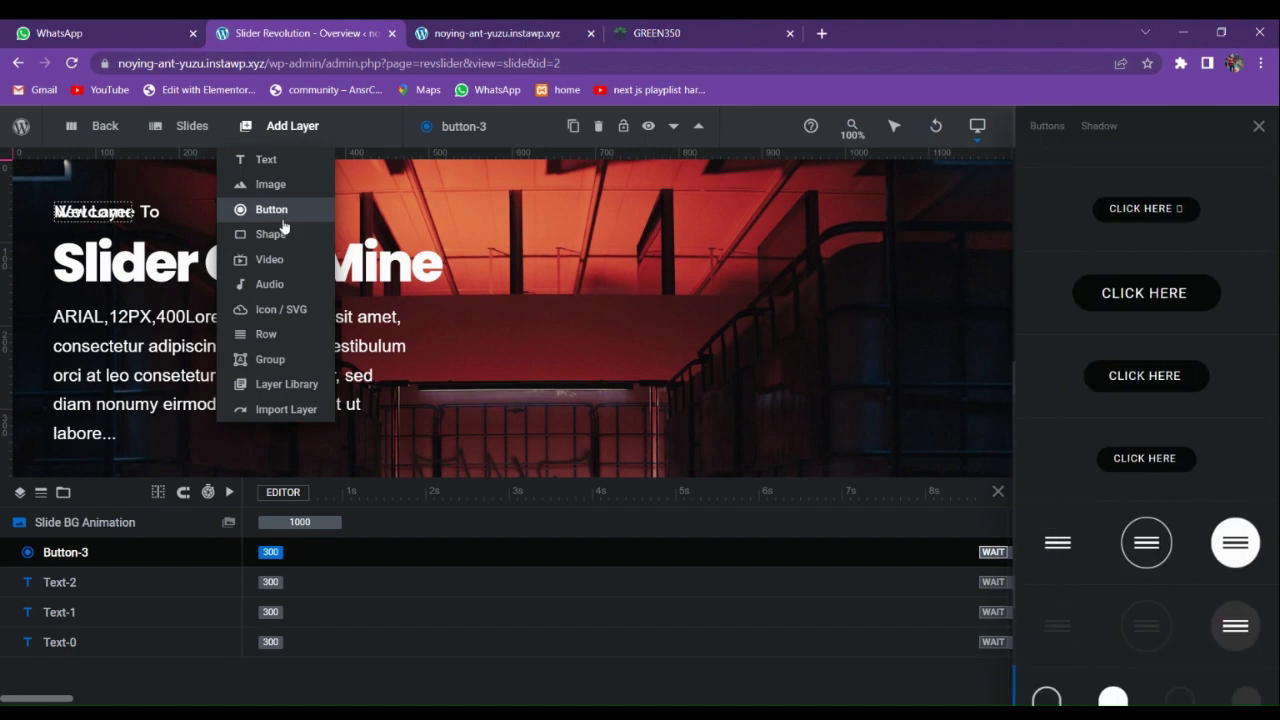
scroll(1168, 490, "down", 3)
scroll(1168, 490, "down", 3)
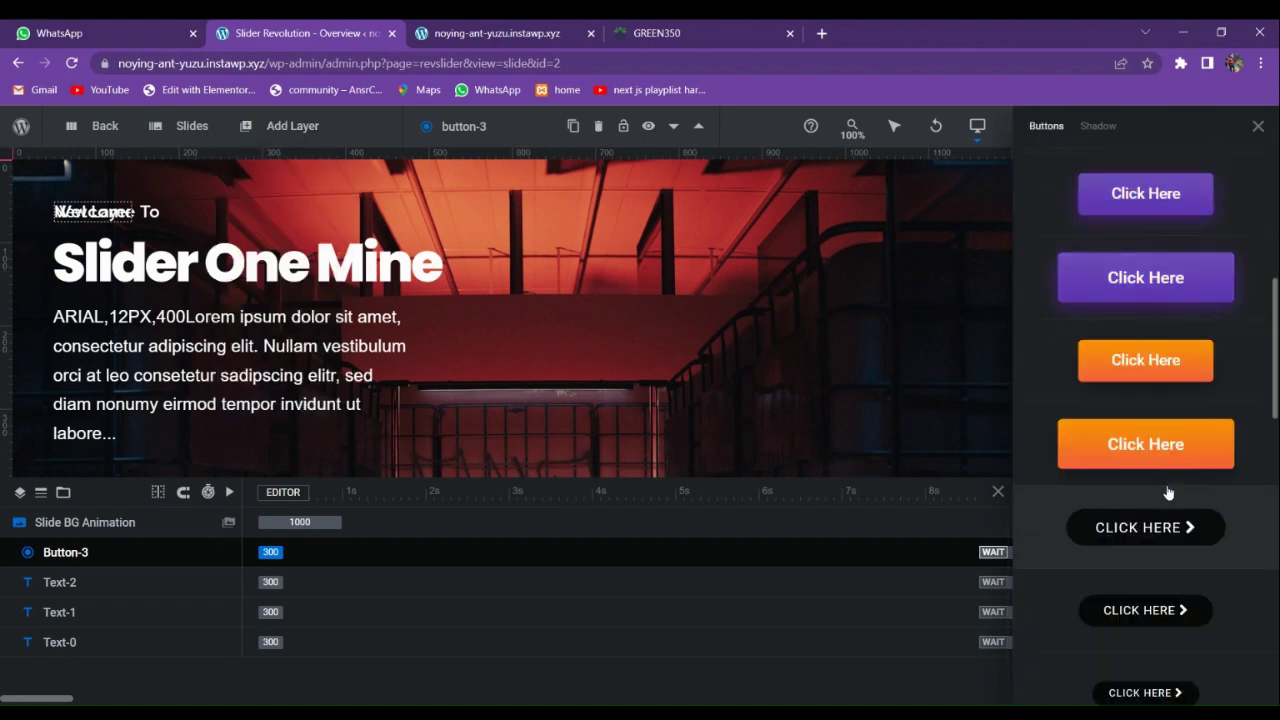
left_click(1163, 376)
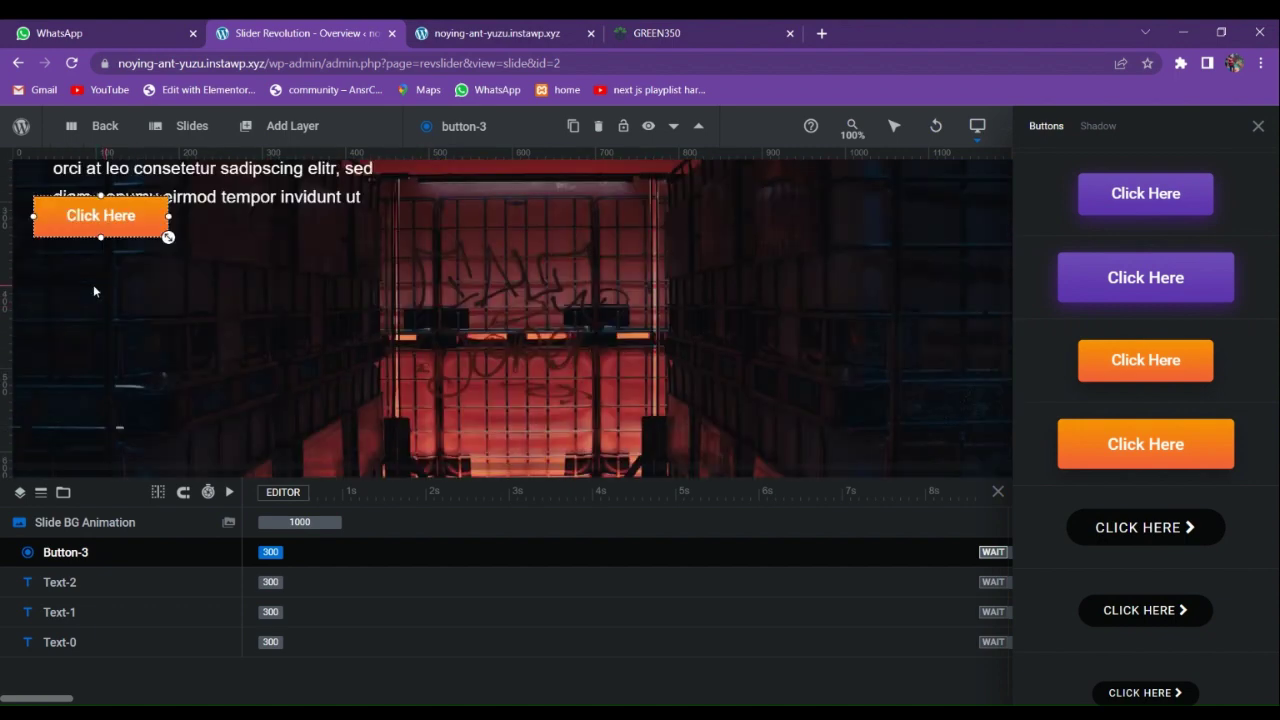
left_click_drag(103, 221, 121, 303)
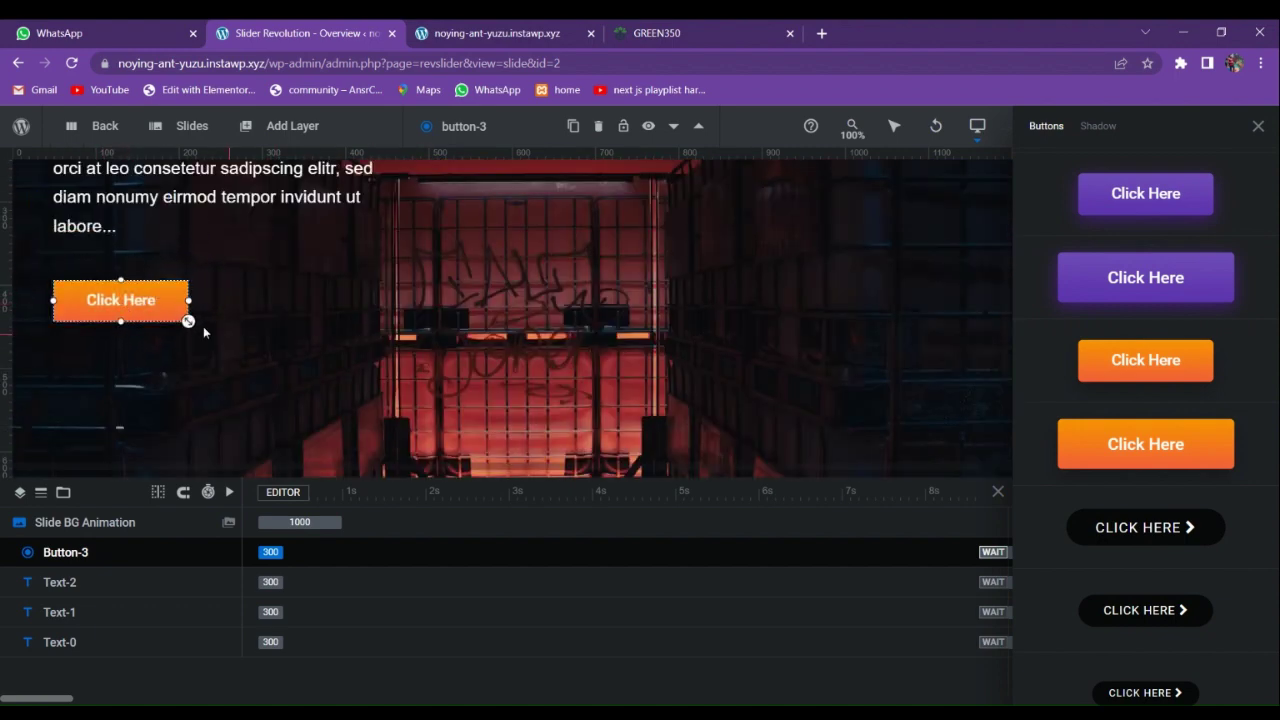
scroll(1150, 300, "up", 2)
left_click(1257, 127)
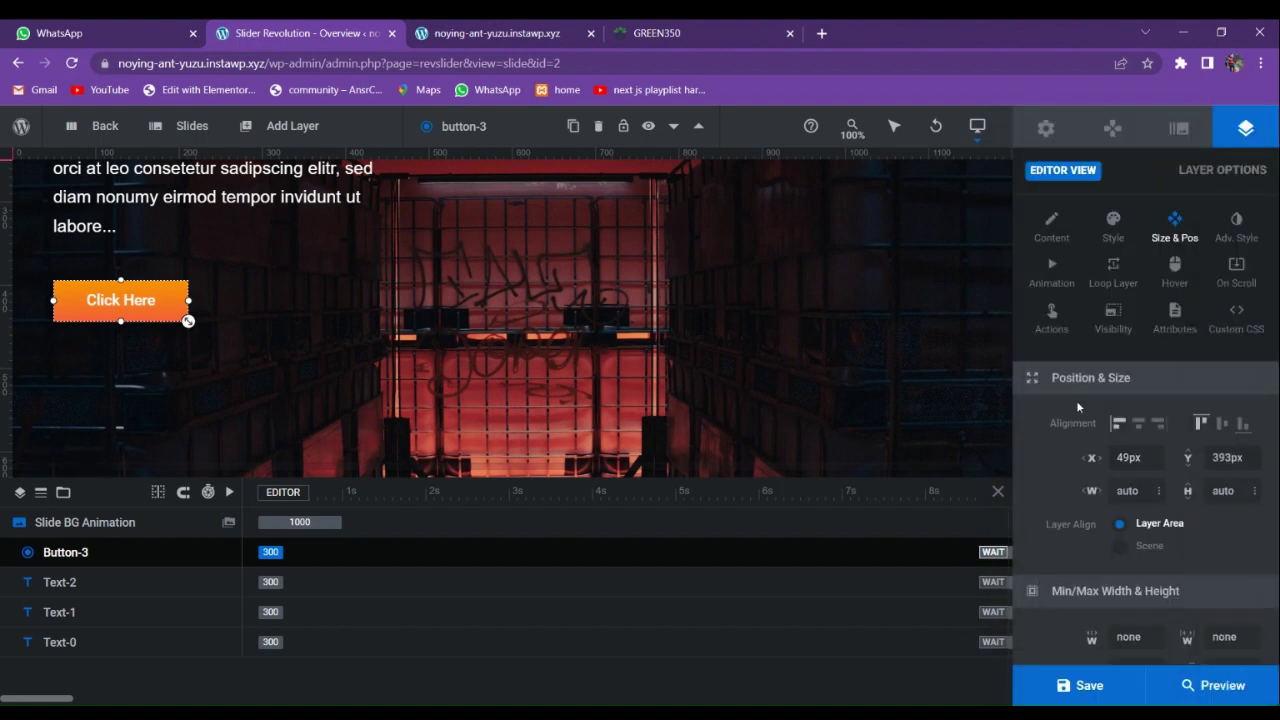
Change the orange button's text to "Read More..." and deselect the layer.
left_click(1052, 220)
left_click_drag(1102, 461, 1025, 441)
type("Rea")
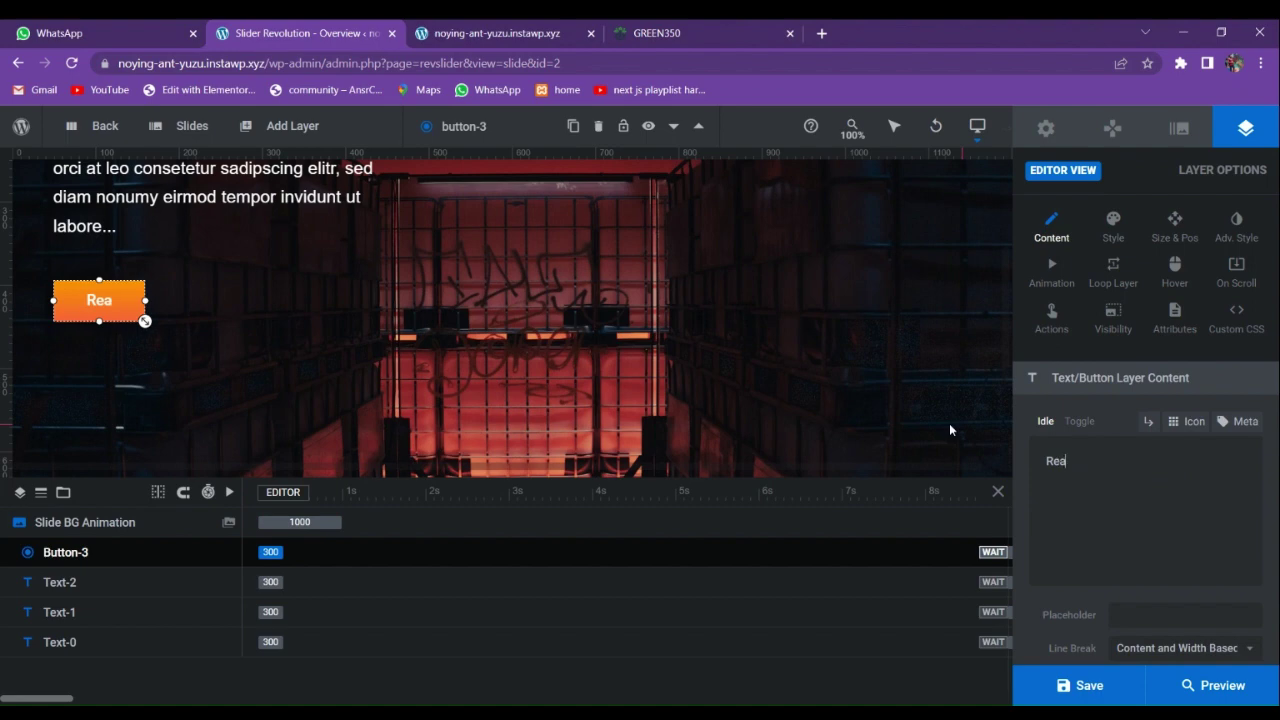
type("d More...")
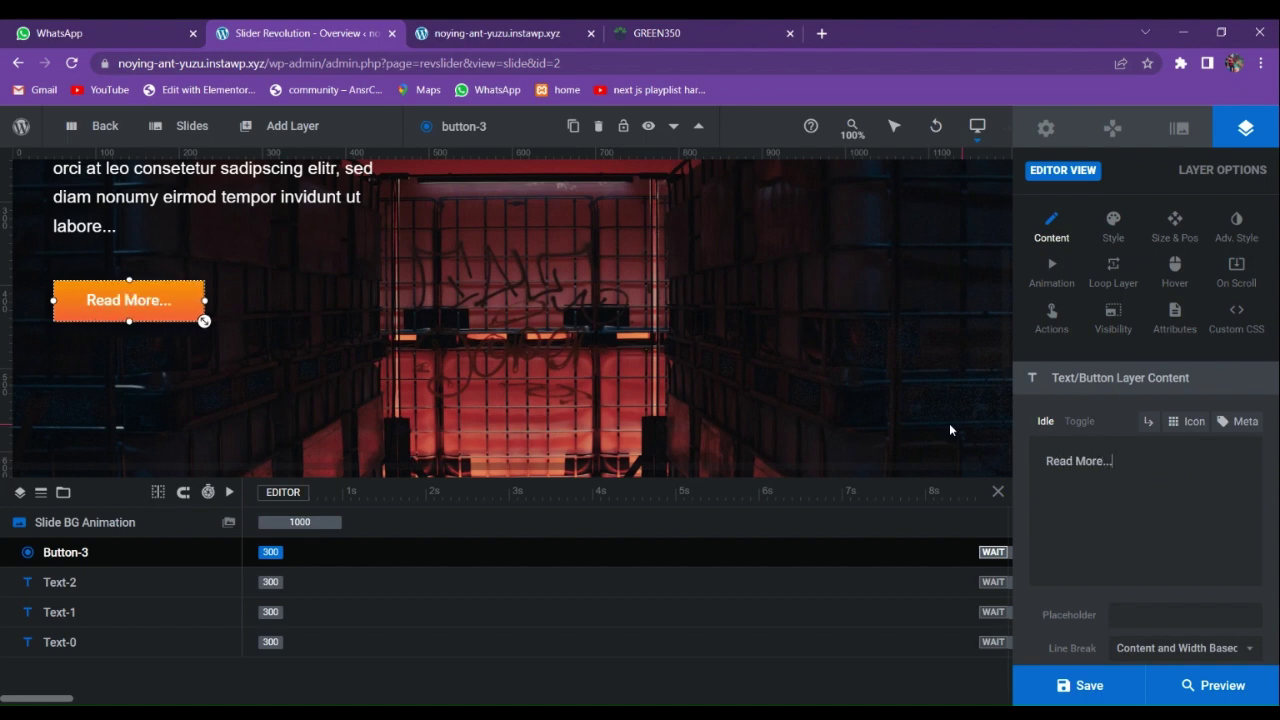
left_click(271, 320)
Scale the paragraph layer down slightly and shorten the timeline area to show more of the slide canvas.
scroll(271, 320, "up", 4)
scroll(240, 337, "down", 5)
scroll(325, 330, "up", 5)
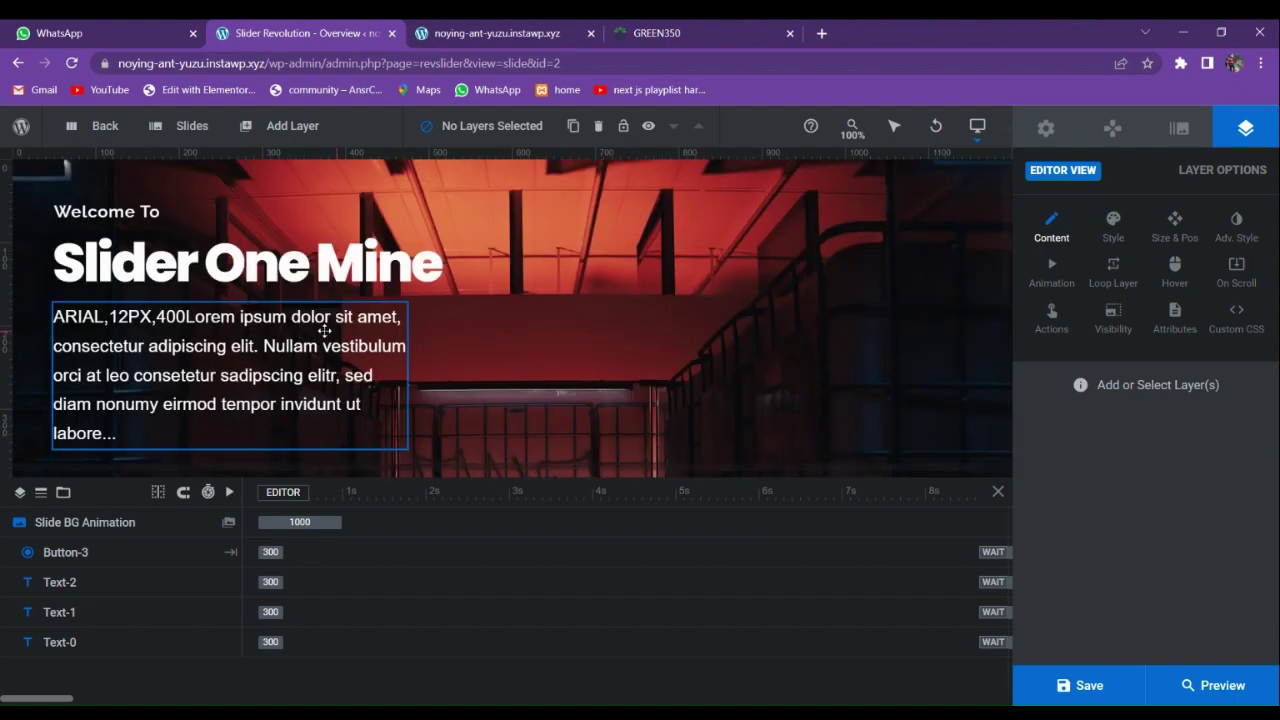
left_click(322, 375)
left_click_drag(408, 449, 375, 436)
left_click(597, 455)
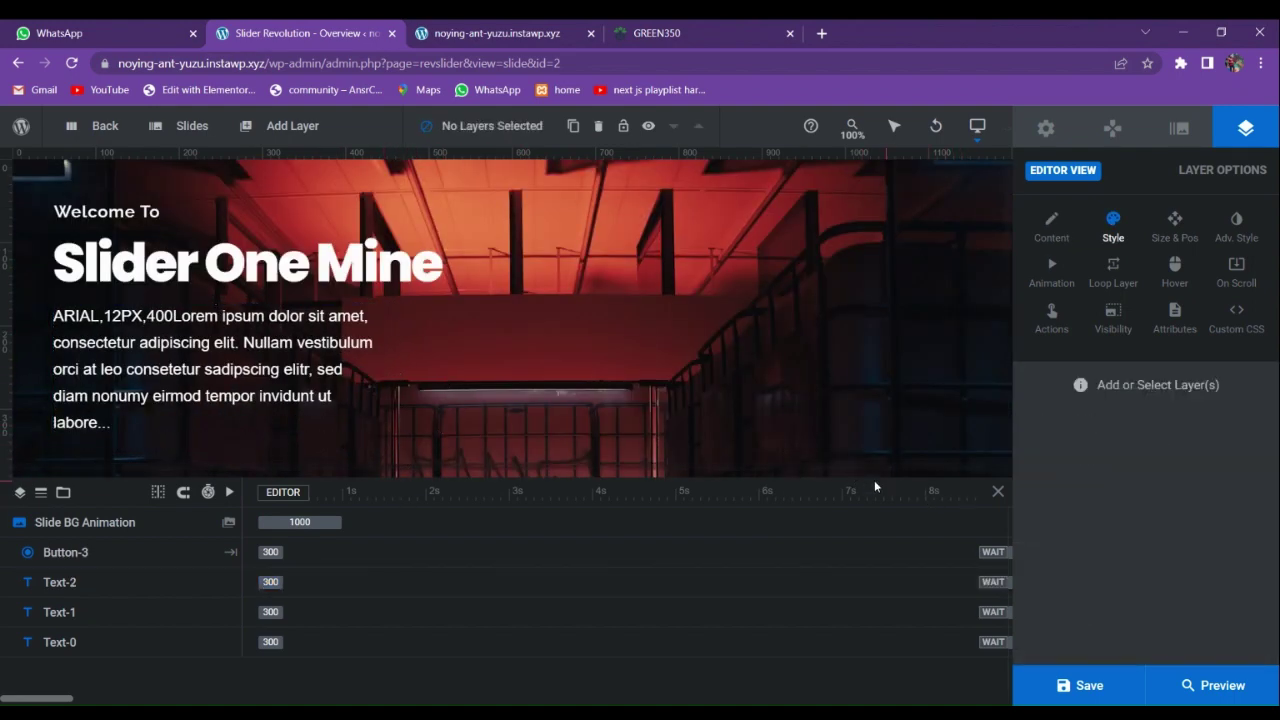
left_click_drag(872, 479, 871, 563)
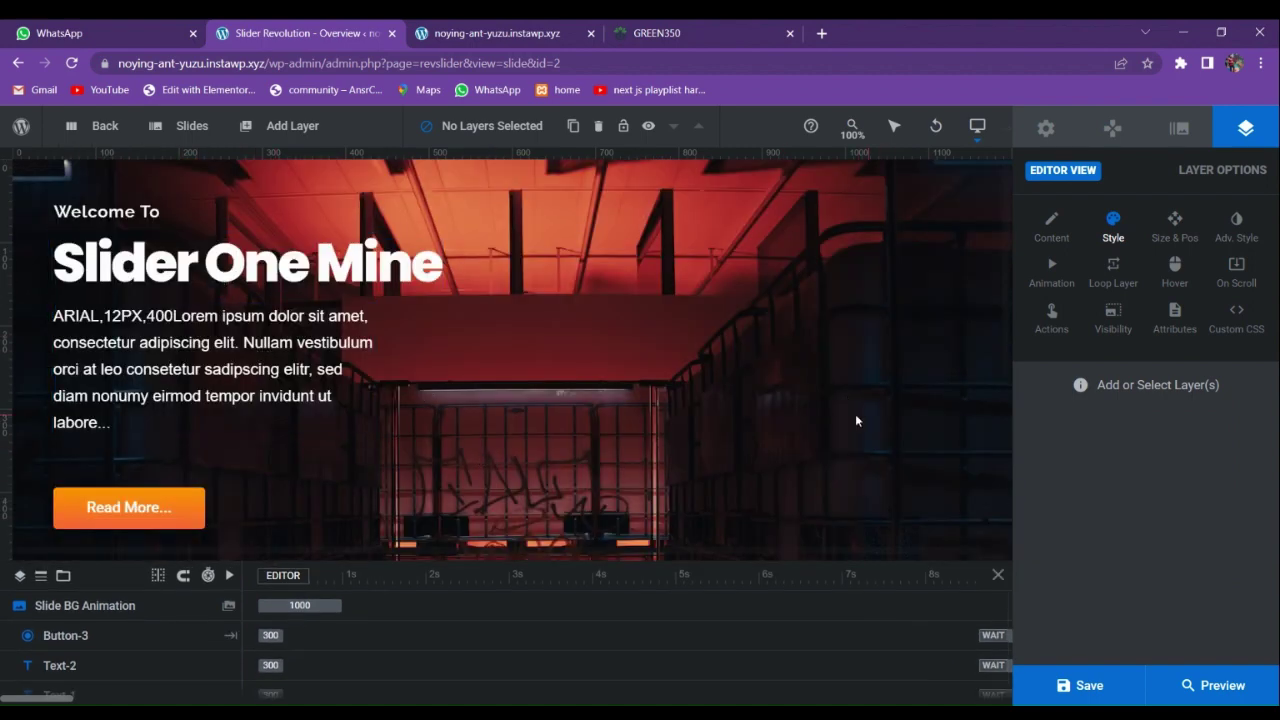
Save the slider and check the slide's text and button layout in the desktop preview.
left_click(1075, 686)
left_click(1188, 686)
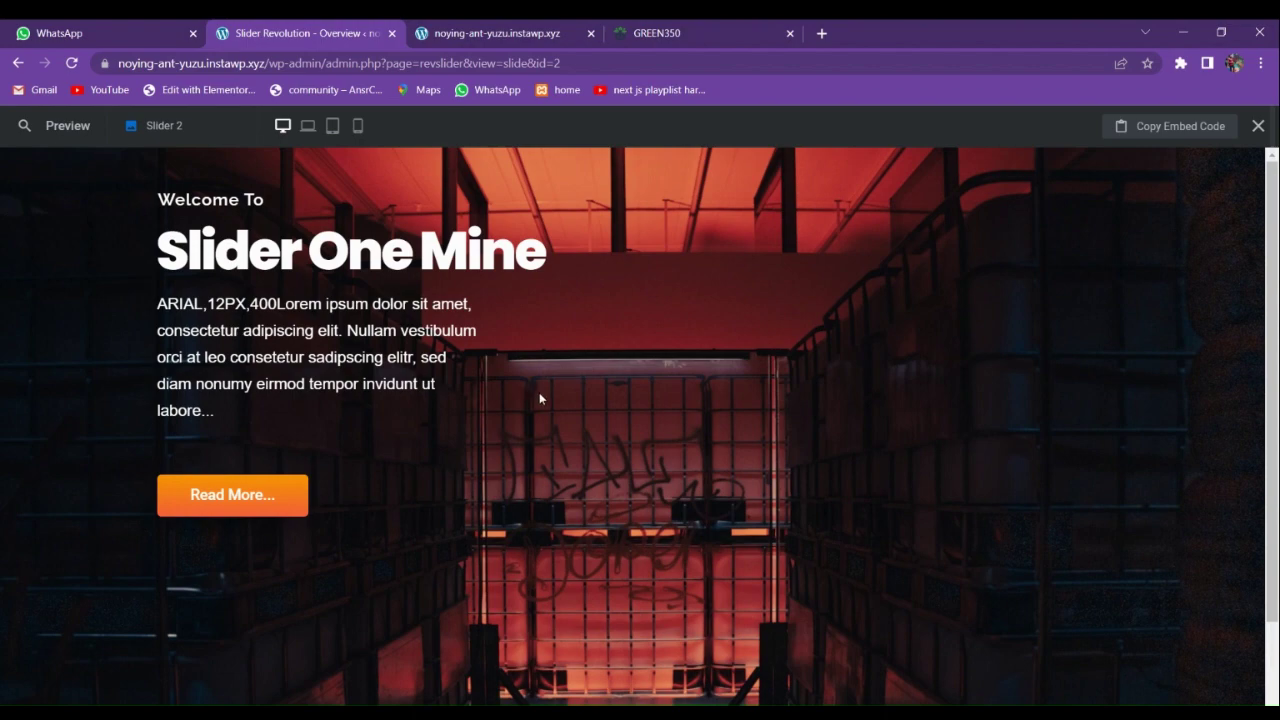
scroll(460, 420, "down", 2)
scroll(498, 538, "down", 1)
scroll(495, 535, "up", 2)
scroll(487, 531, "down", 1)
scroll(487, 531, "up", 1)
left_click(1259, 126)
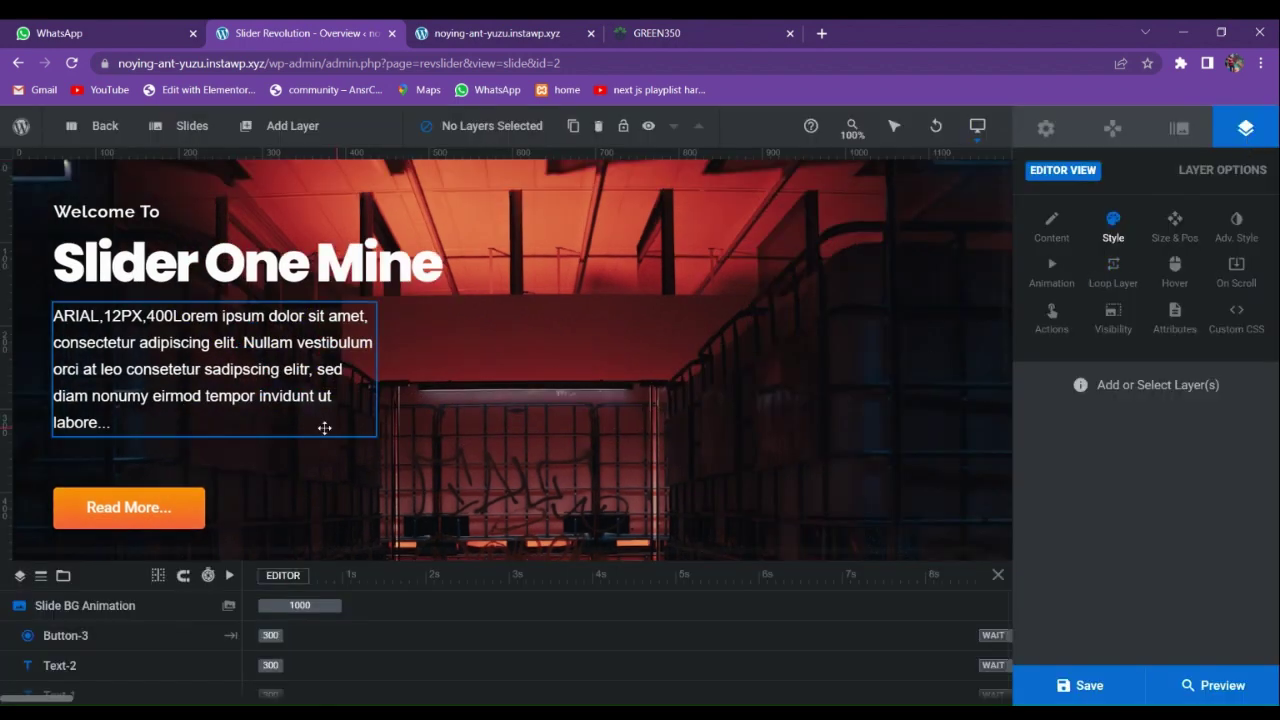
Set the module's desktop layer area height to 700px in the layout options.
left_click(1040, 130)
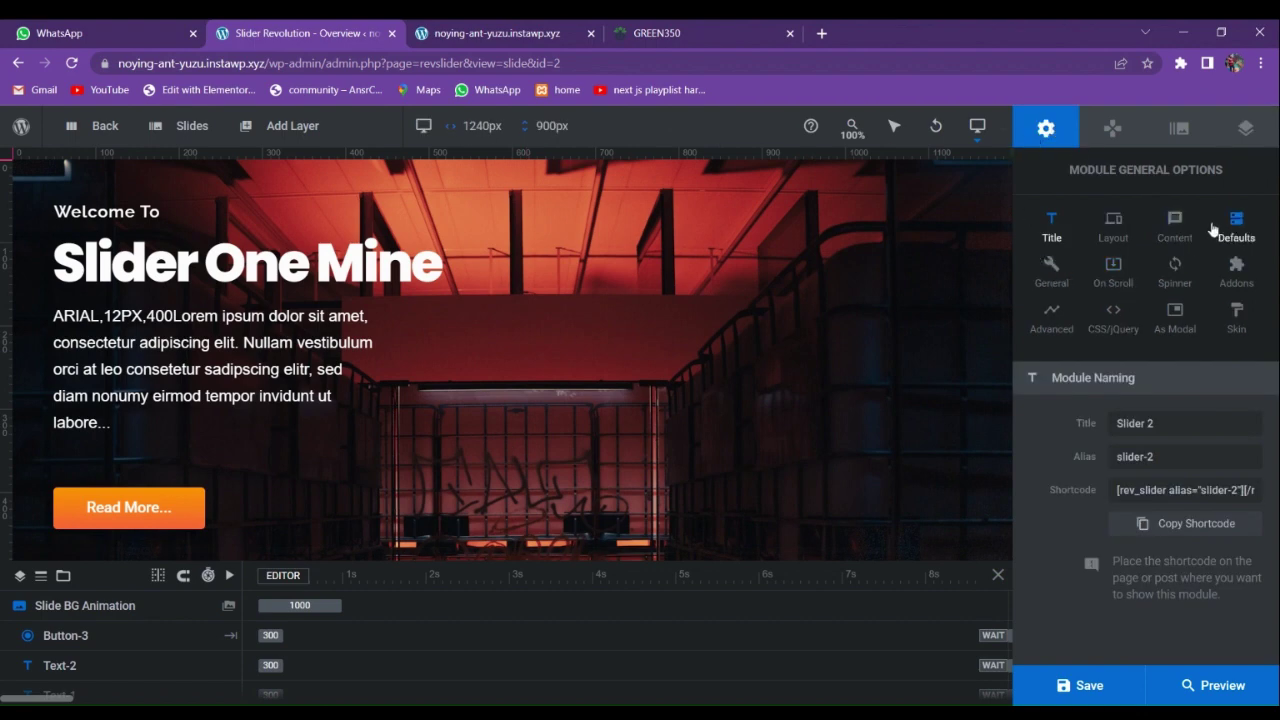
left_click(1237, 228)
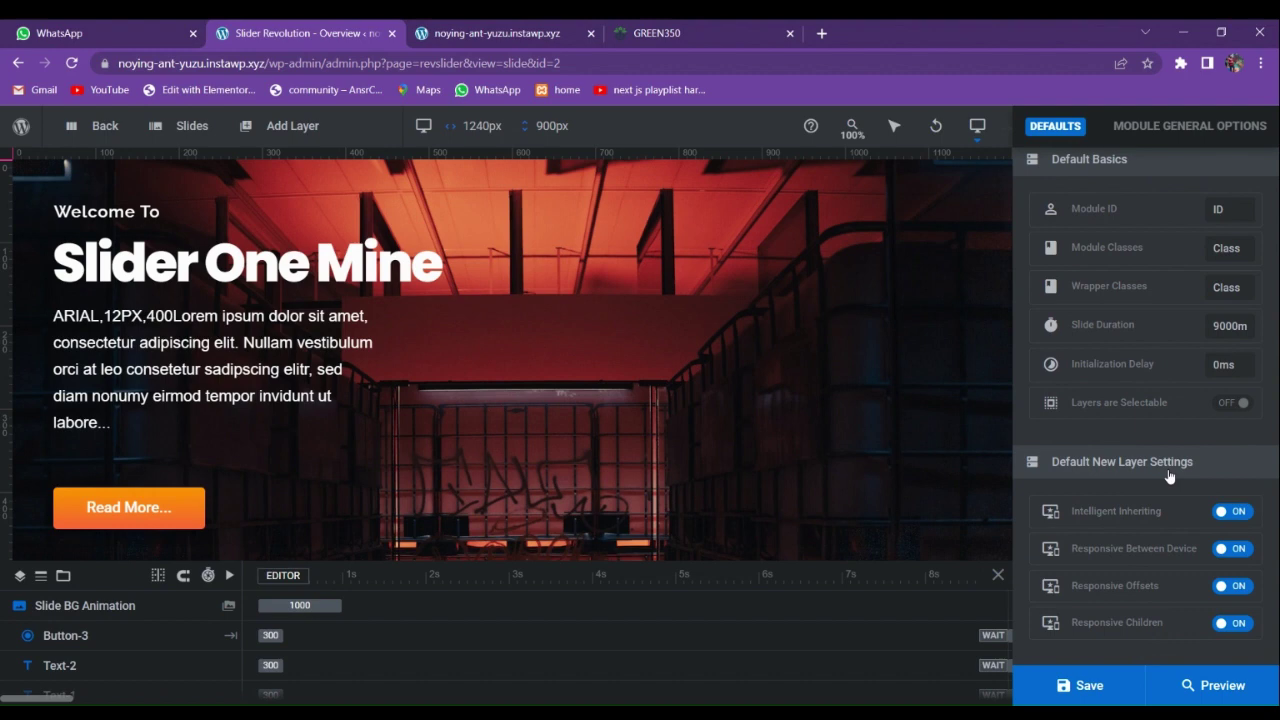
scroll(1150, 450, "up", 5)
left_click(1174, 228)
scroll(1174, 537, "down", 1)
scroll(1175, 480, "up", 1)
left_click(1118, 232)
scroll(1146, 502, "down", 1)
scroll(1146, 502, "down", 1)
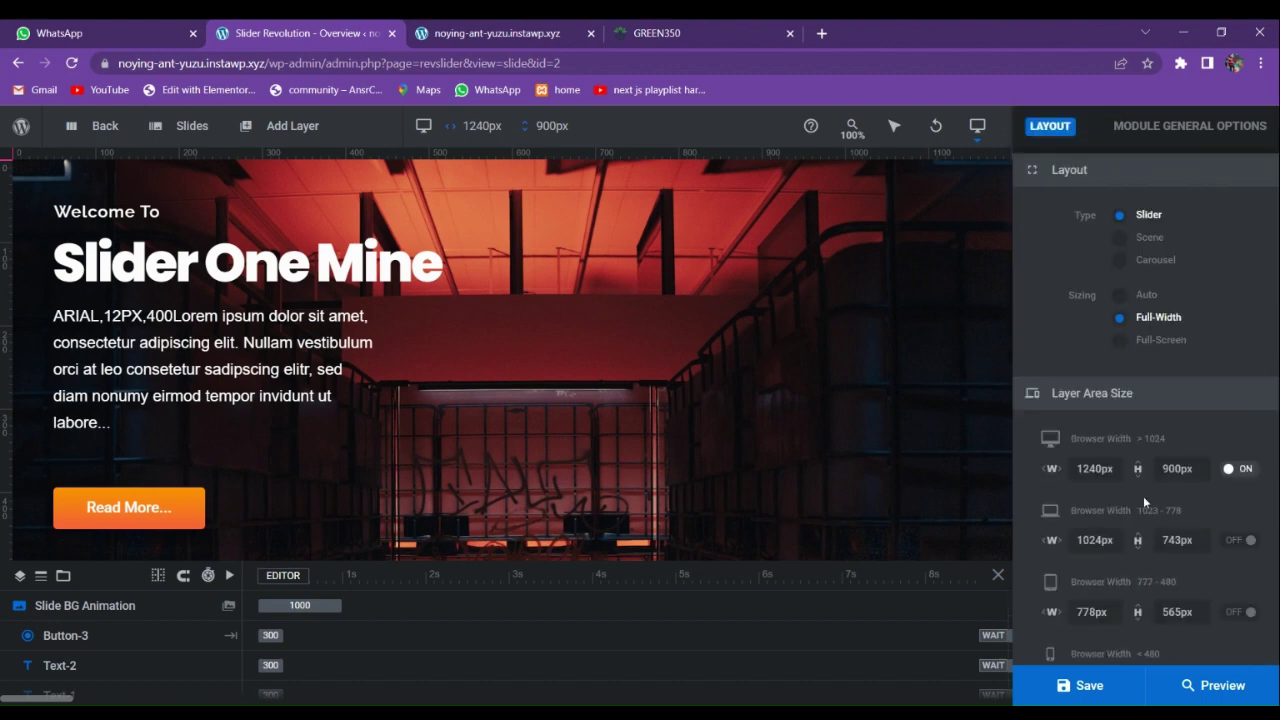
double_click(1175, 469)
key("Return")
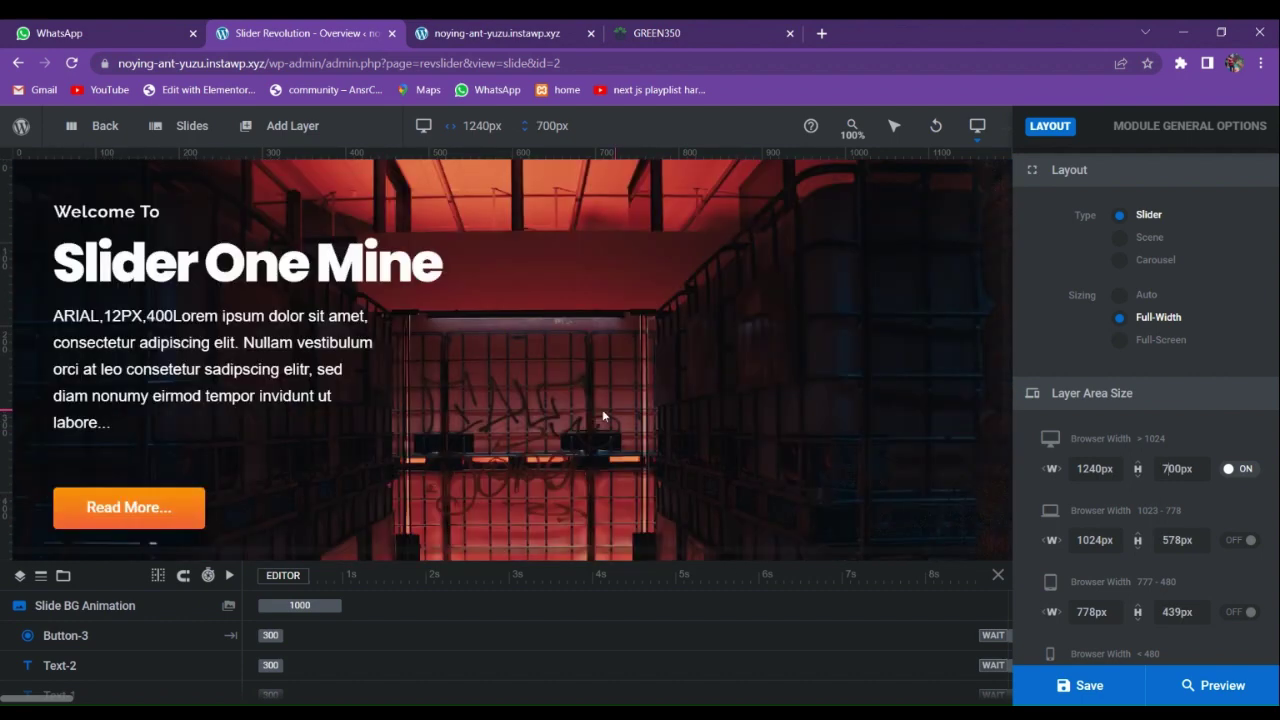
Move the "Read More..." button and the paragraph layer lower on the slide.
scroll(602, 416, "down", 2)
left_click_drag(138, 342, 131, 419)
scroll(158, 381, "up", 2)
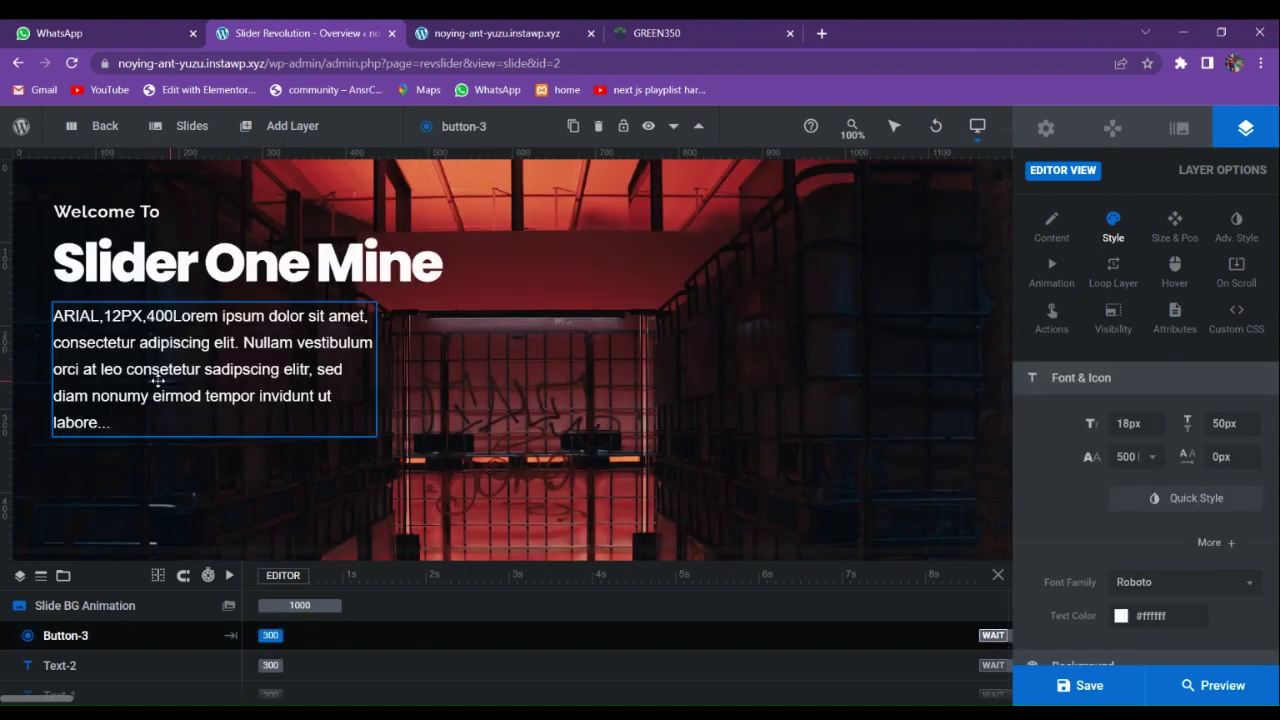
scroll(157, 369, "down", 2)
left_click_drag(157, 369, 161, 380)
Move the "Slider One Mine" headline and the "Welcome To" text lower, above the paragraph.
scroll(160, 382, "up", 2)
left_click_drag(160, 278, 147, 363)
left_click_drag(135, 215, 125, 296)
Align the paragraph layer with the headline, check the preview, and bring "Welcome To" closer above "Slider One Mine".
left_click(278, 453)
left_click(257, 450)
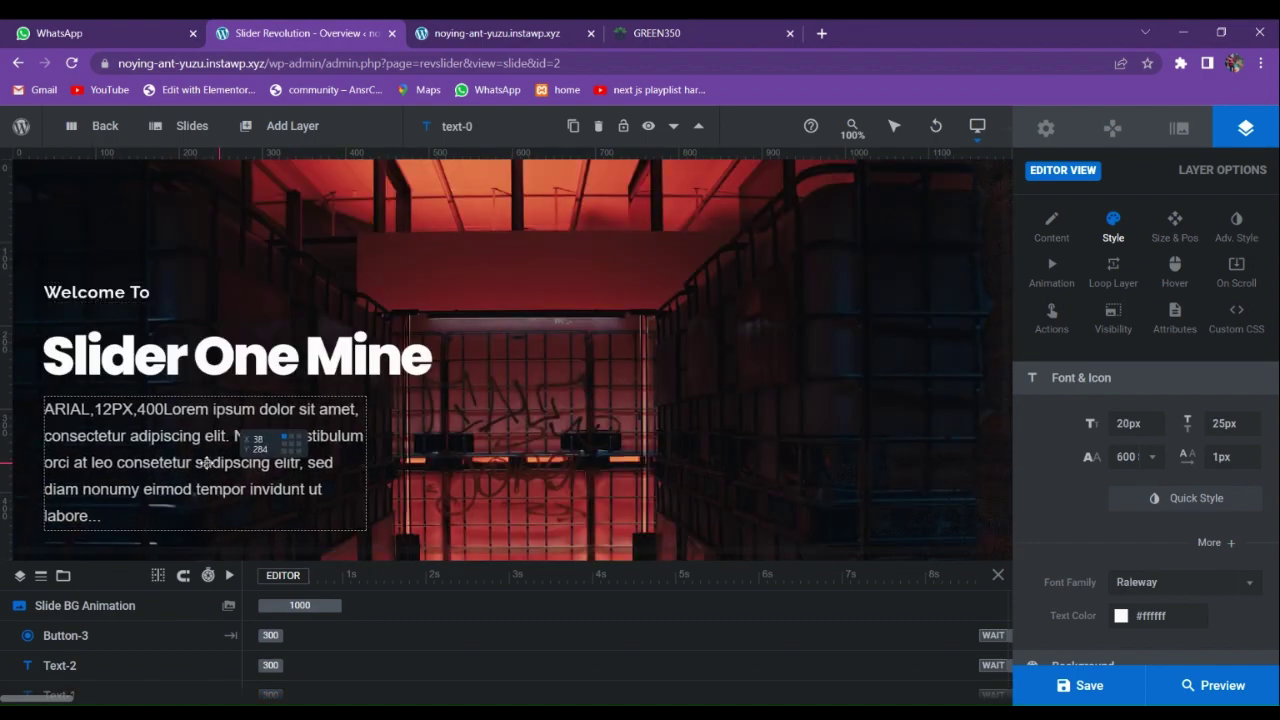
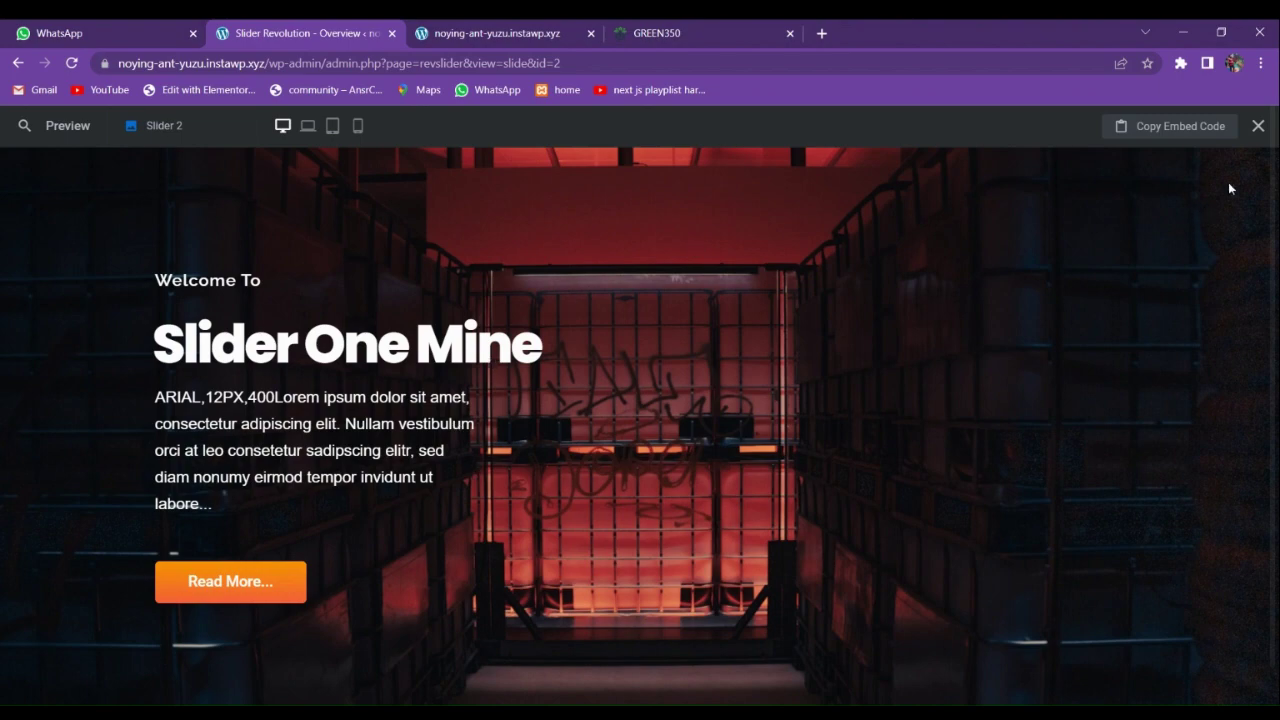
left_click(1258, 128)
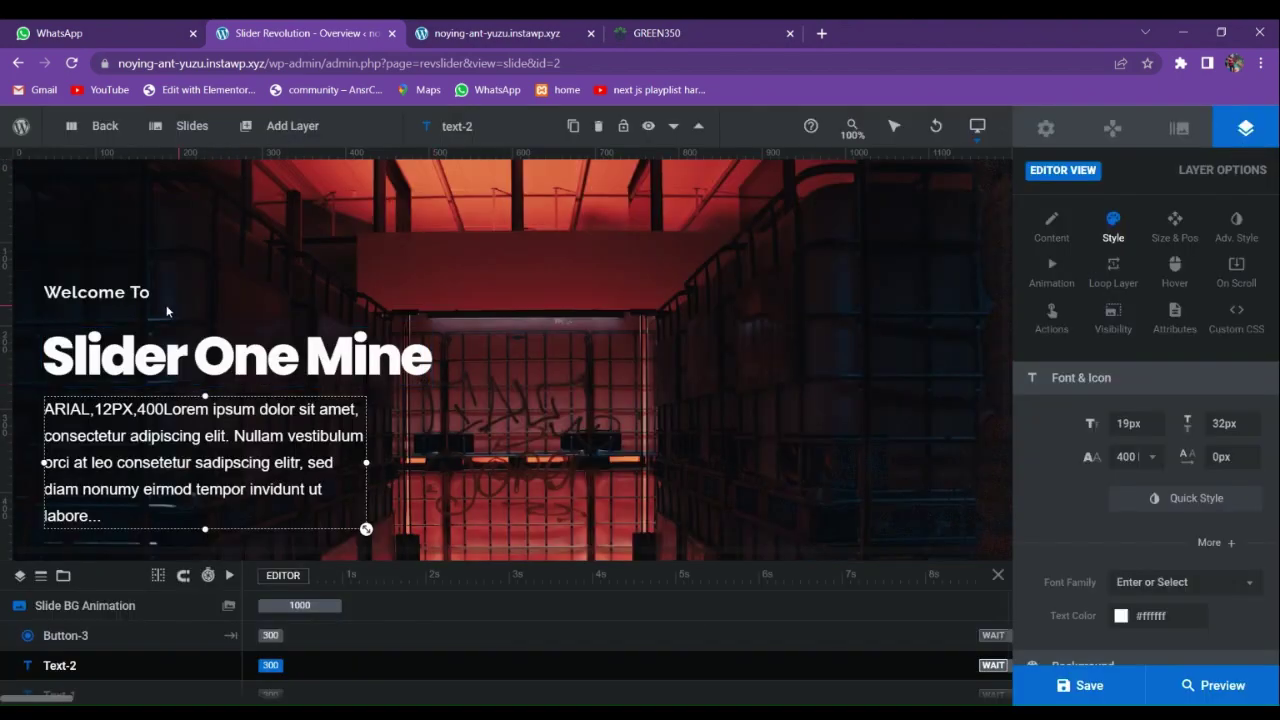
left_click_drag(121, 291, 120, 306)
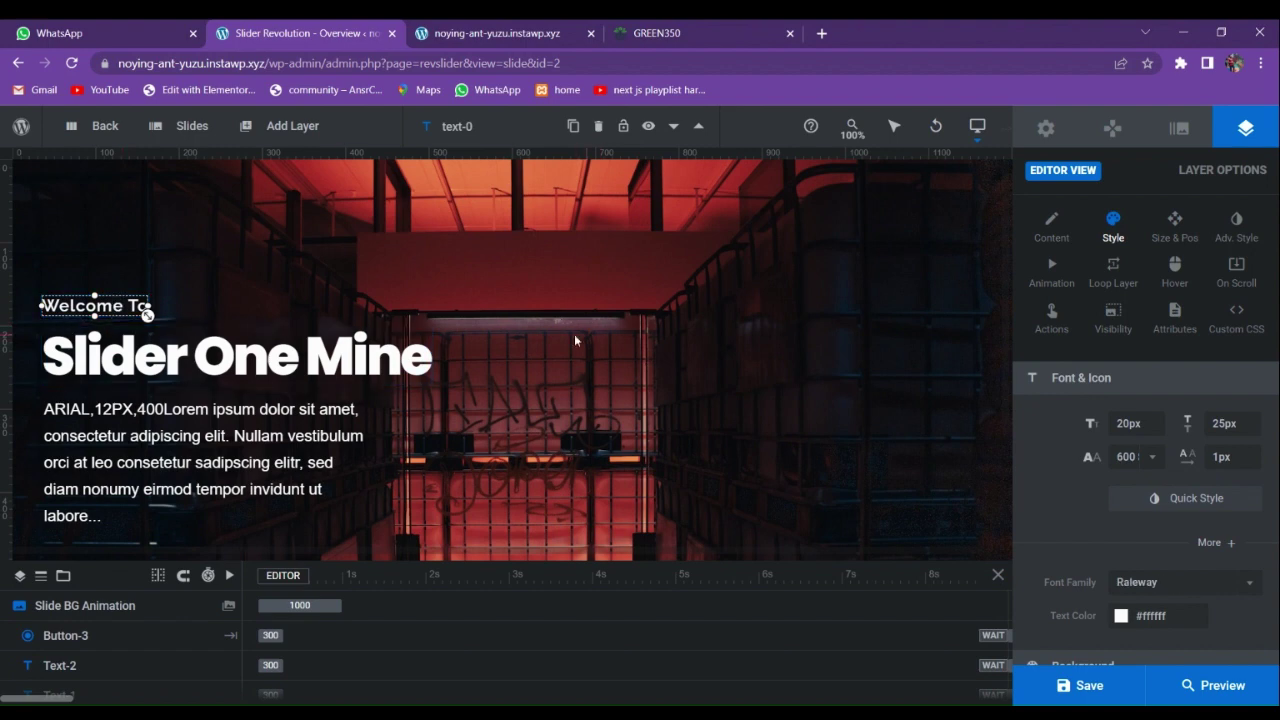
Open the slide's animation options and expand the Slide presets of the Columns transition group.
left_click(1047, 131)
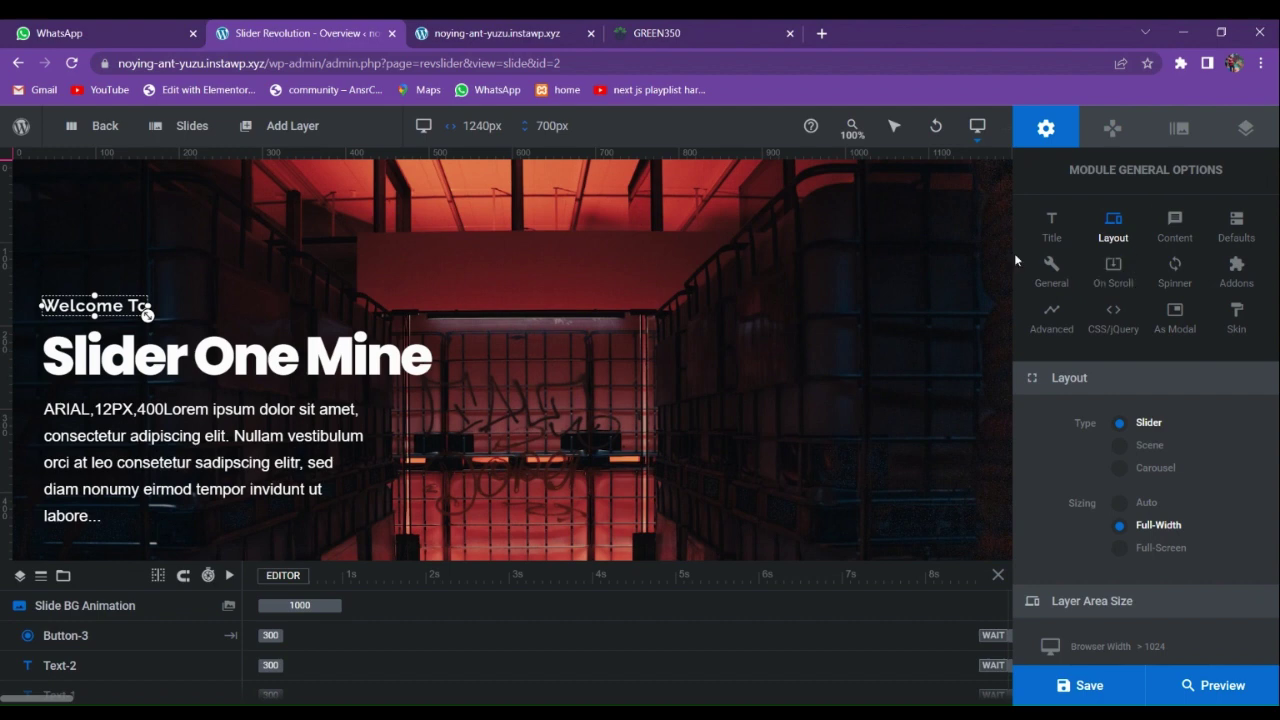
left_click(1113, 128)
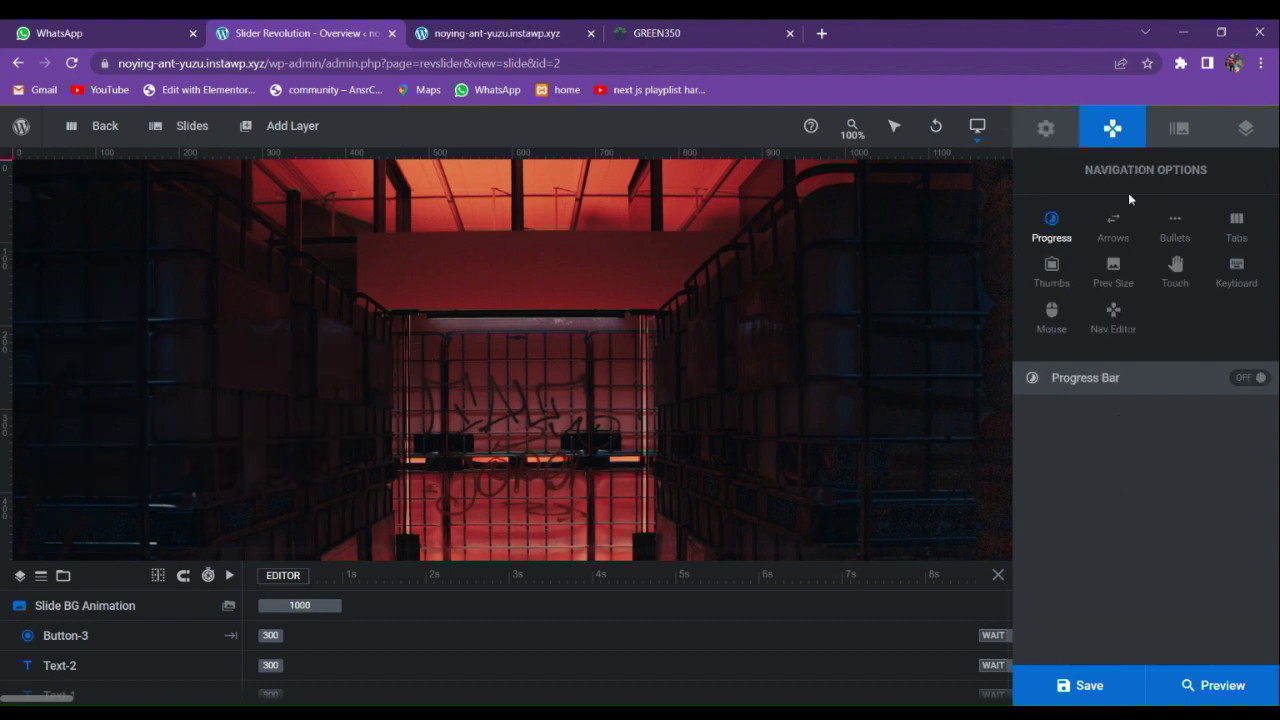
left_click(1180, 128)
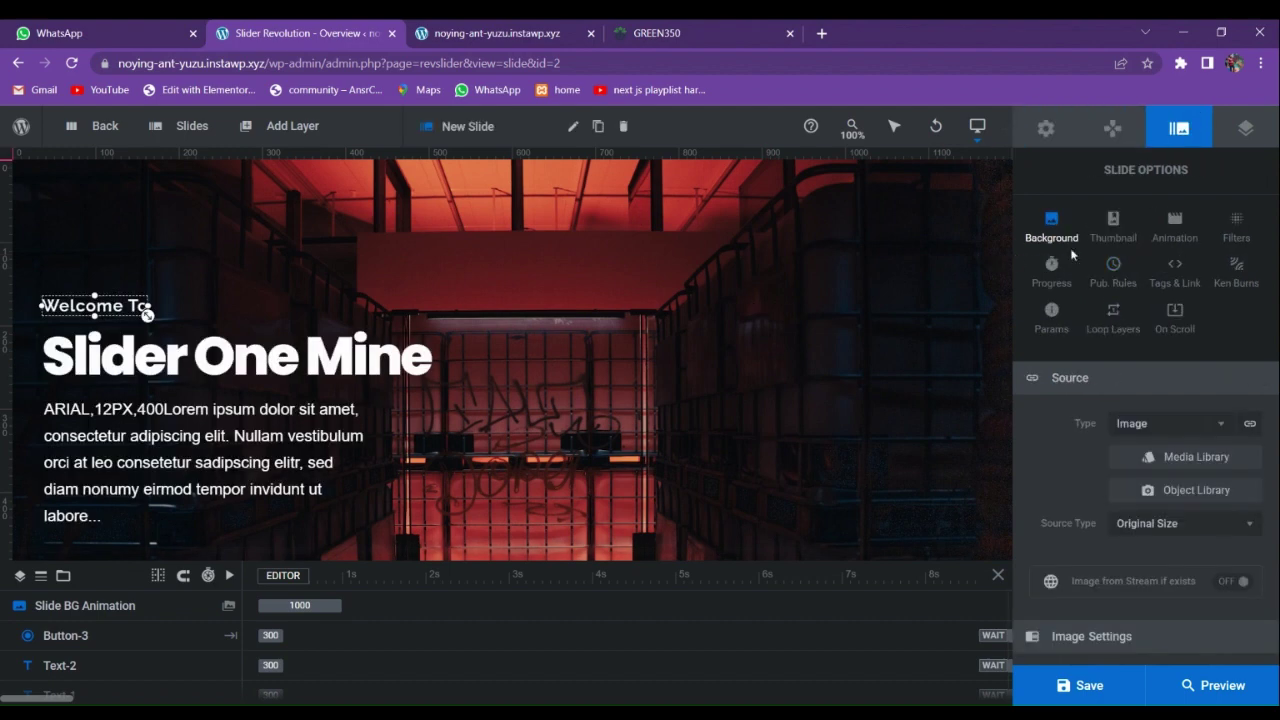
left_click(1180, 230)
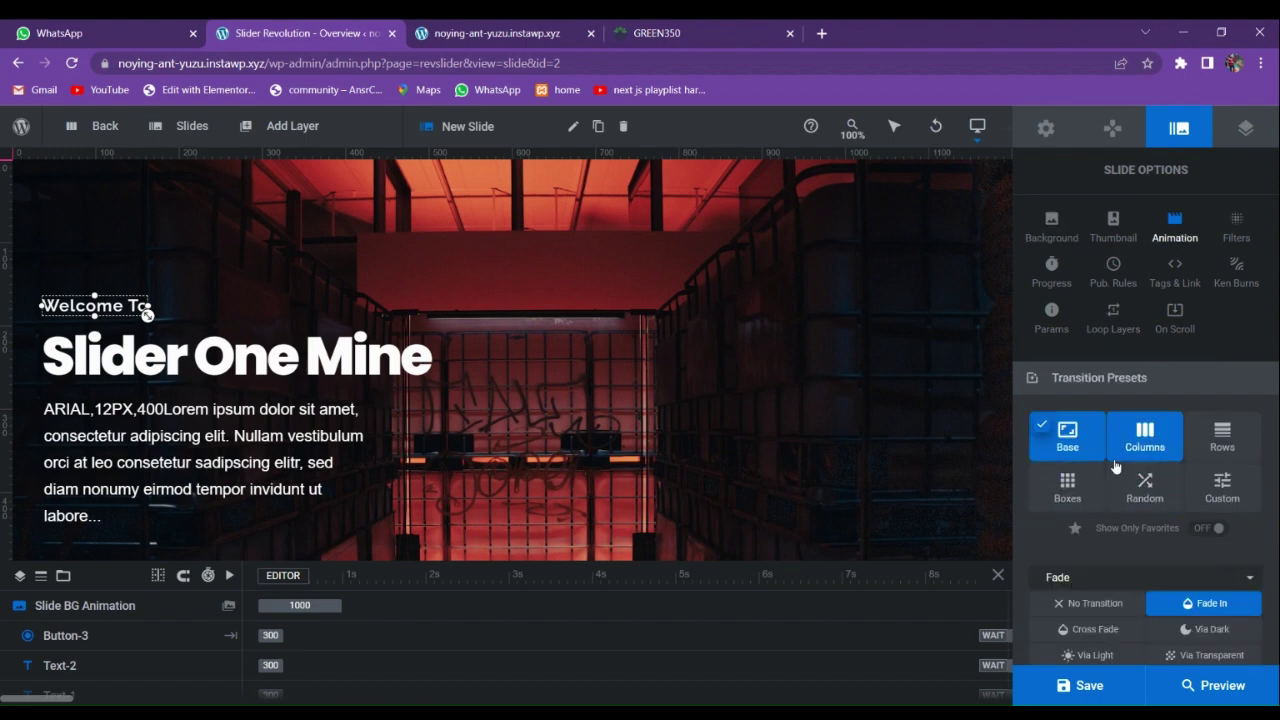
left_click(1155, 452)
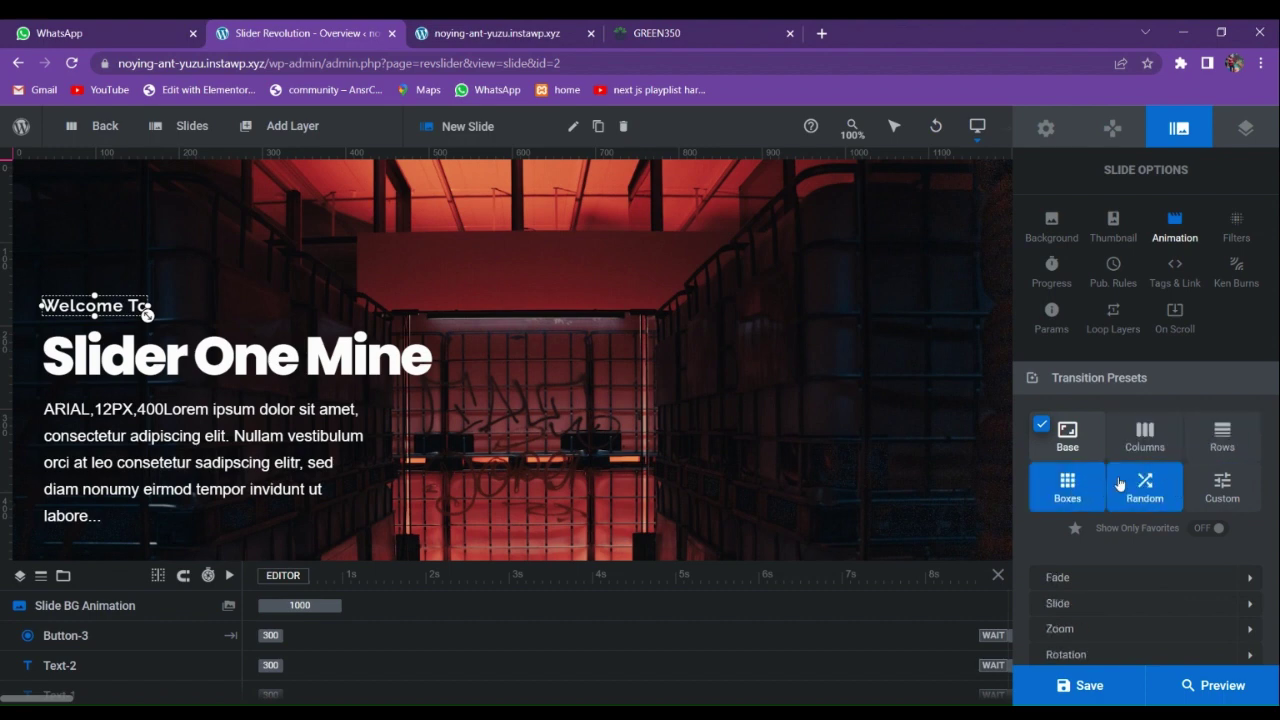
left_click(1150, 486)
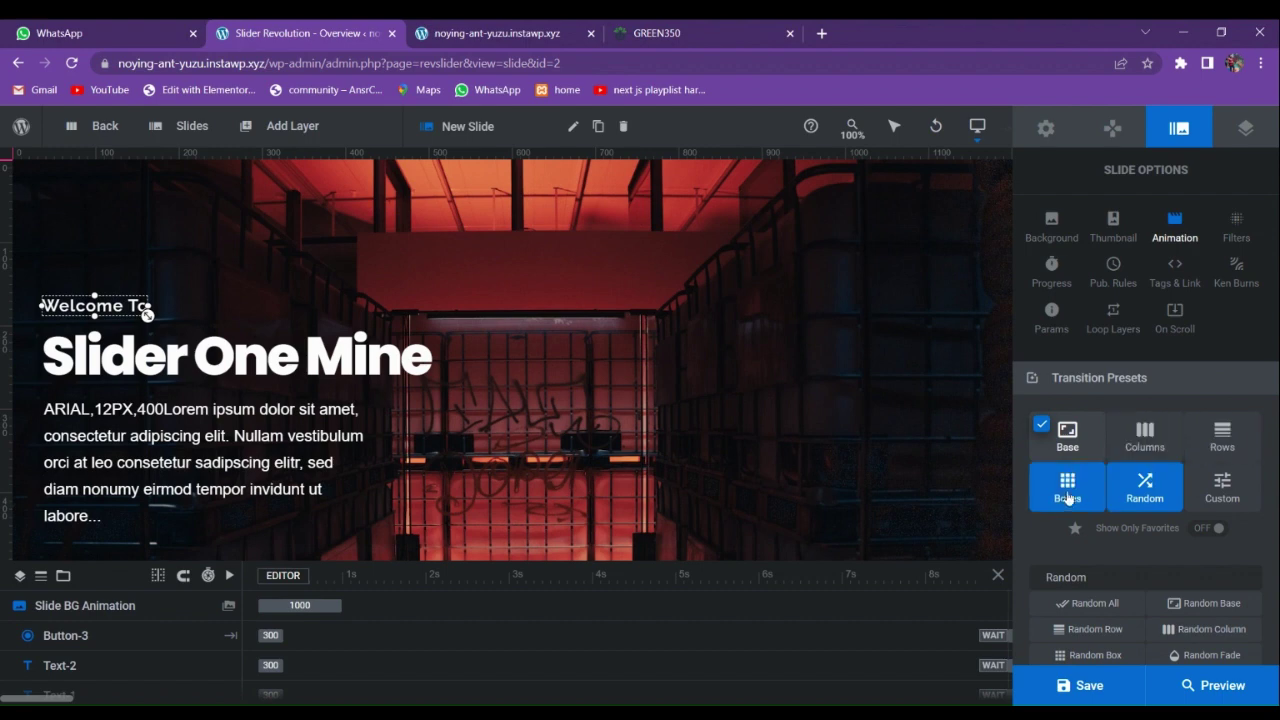
left_click(1112, 452)
scroll(1104, 496, "down", 5)
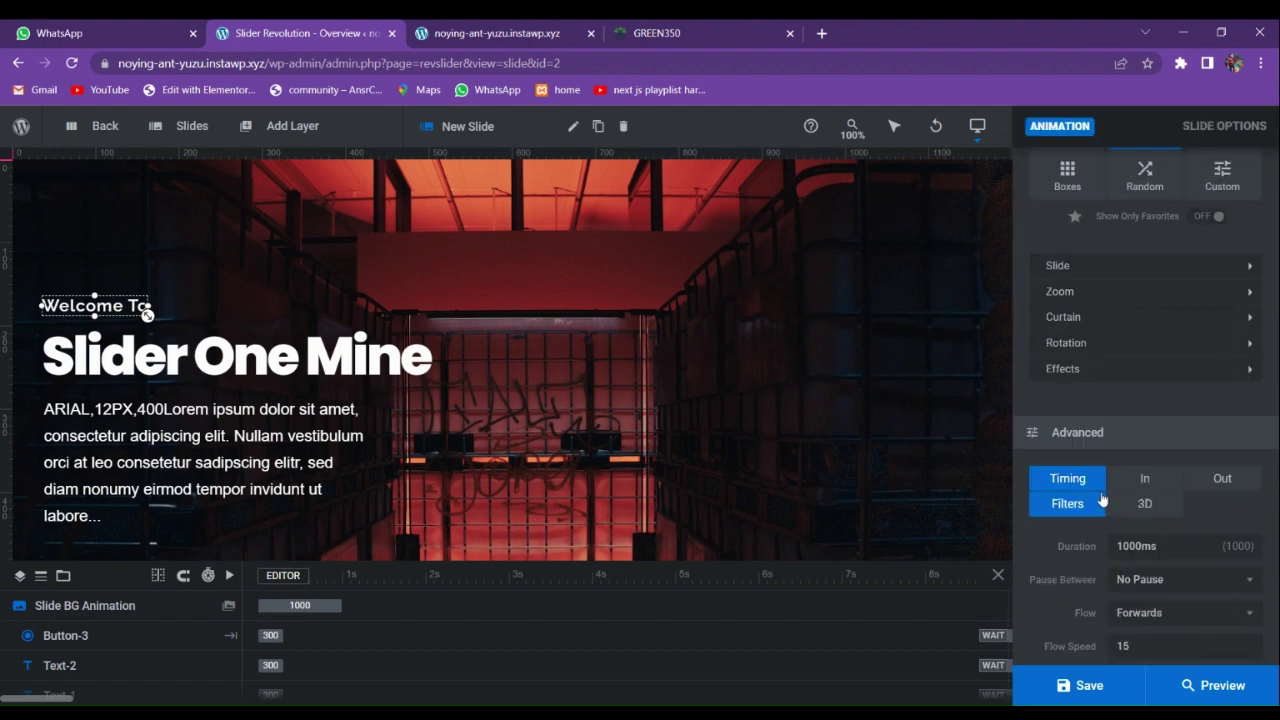
left_click(1112, 273)
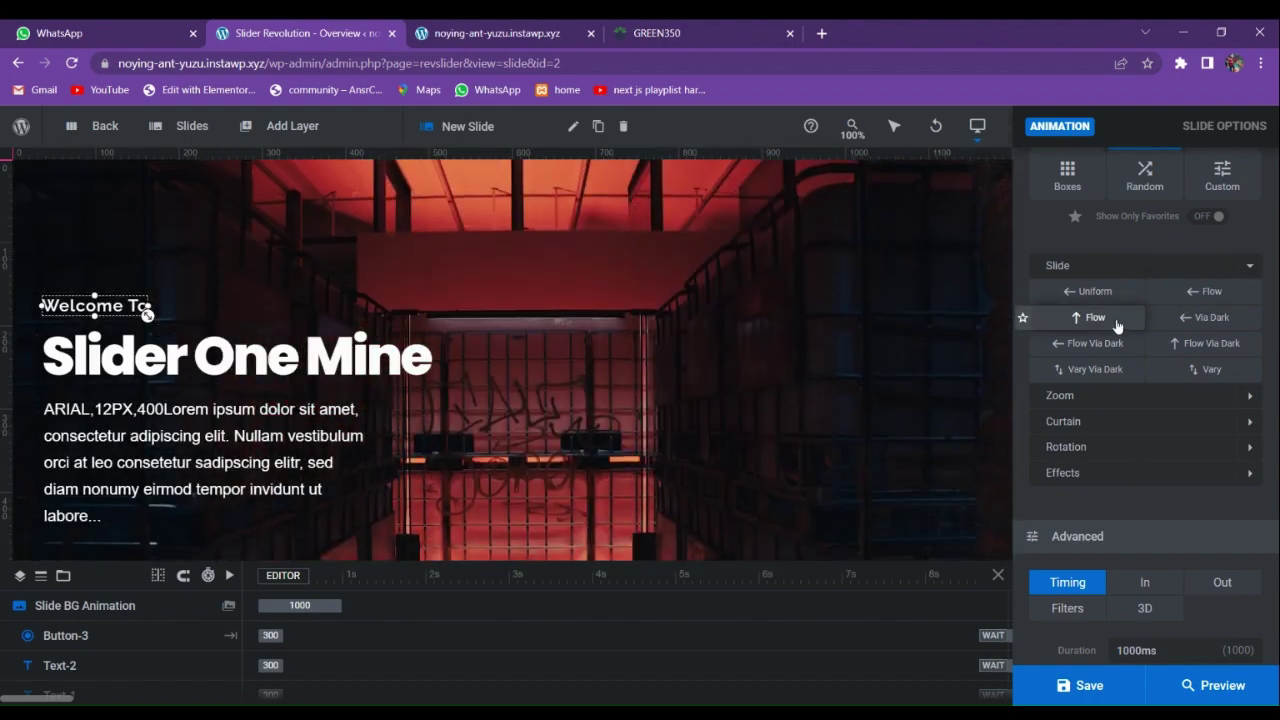
Examine the slide transition on the GREEN350 home page and return to the slider editor.
left_click(635, 25)
scroll(628, 444, "down", 2)
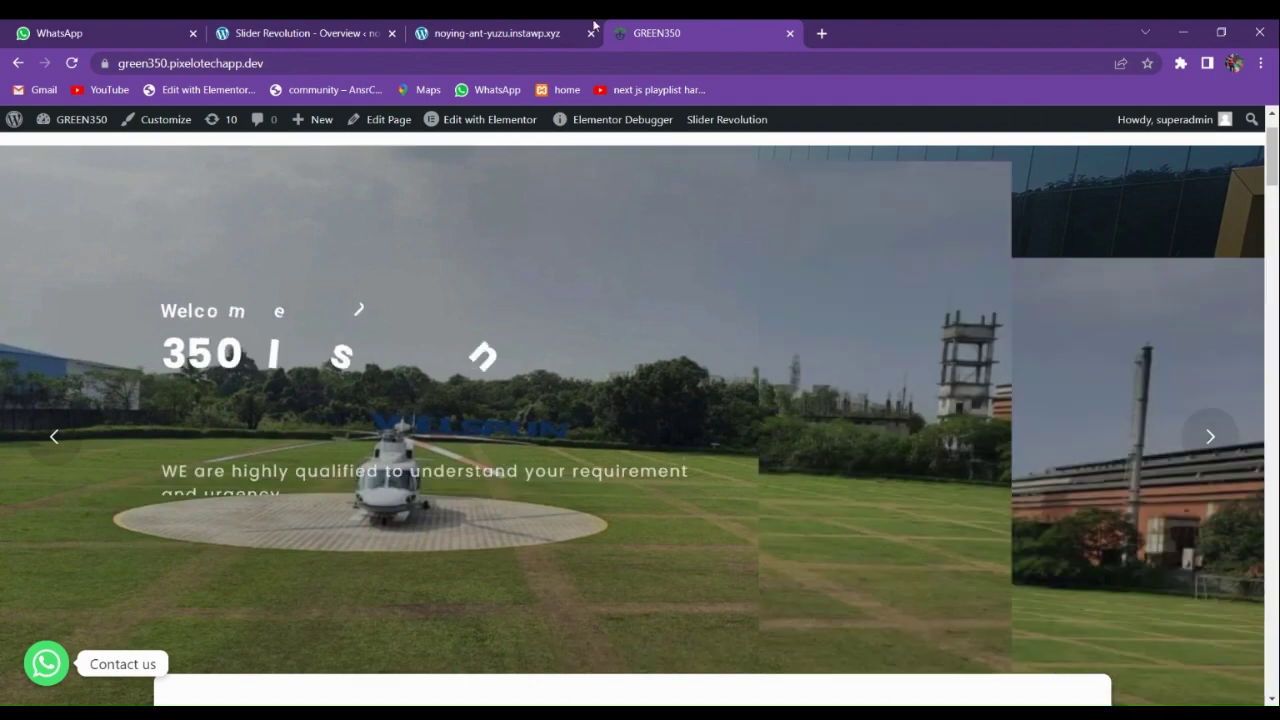
left_click(520, 30)
left_click(363, 25)
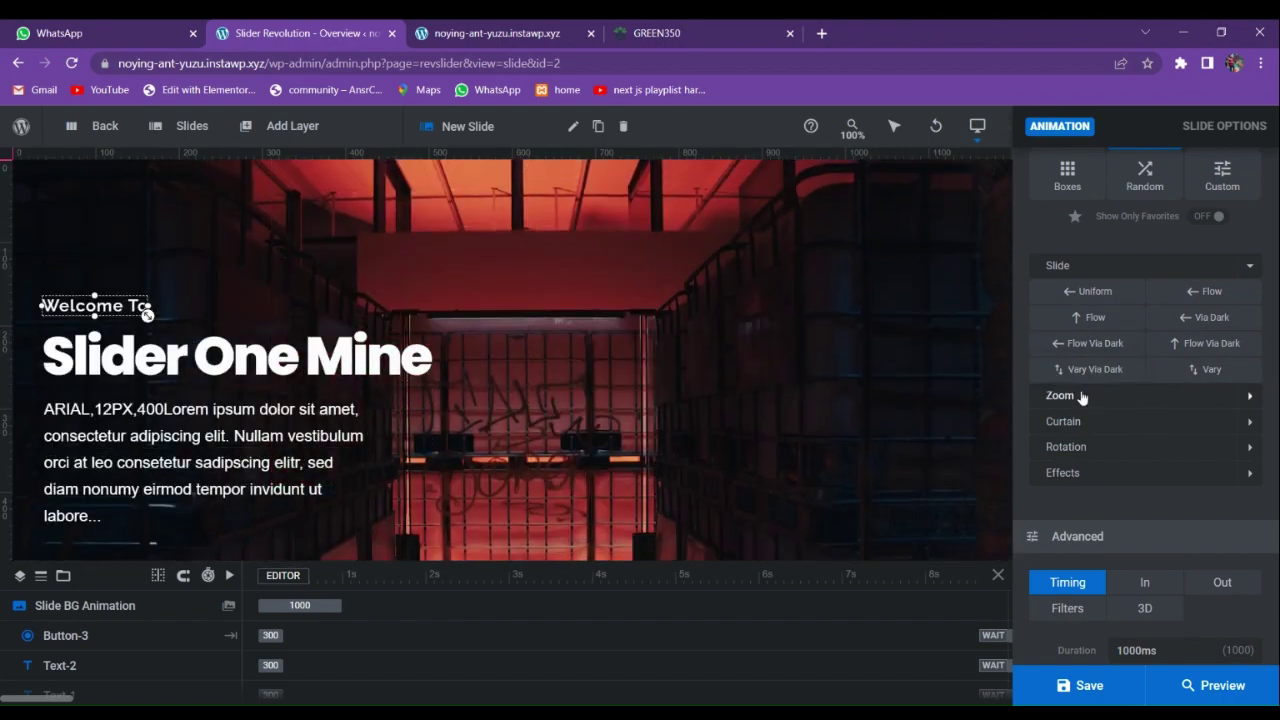
Apply the Curtain Auto Direction columns transition to the slide and save the slider.
left_click(1082, 398)
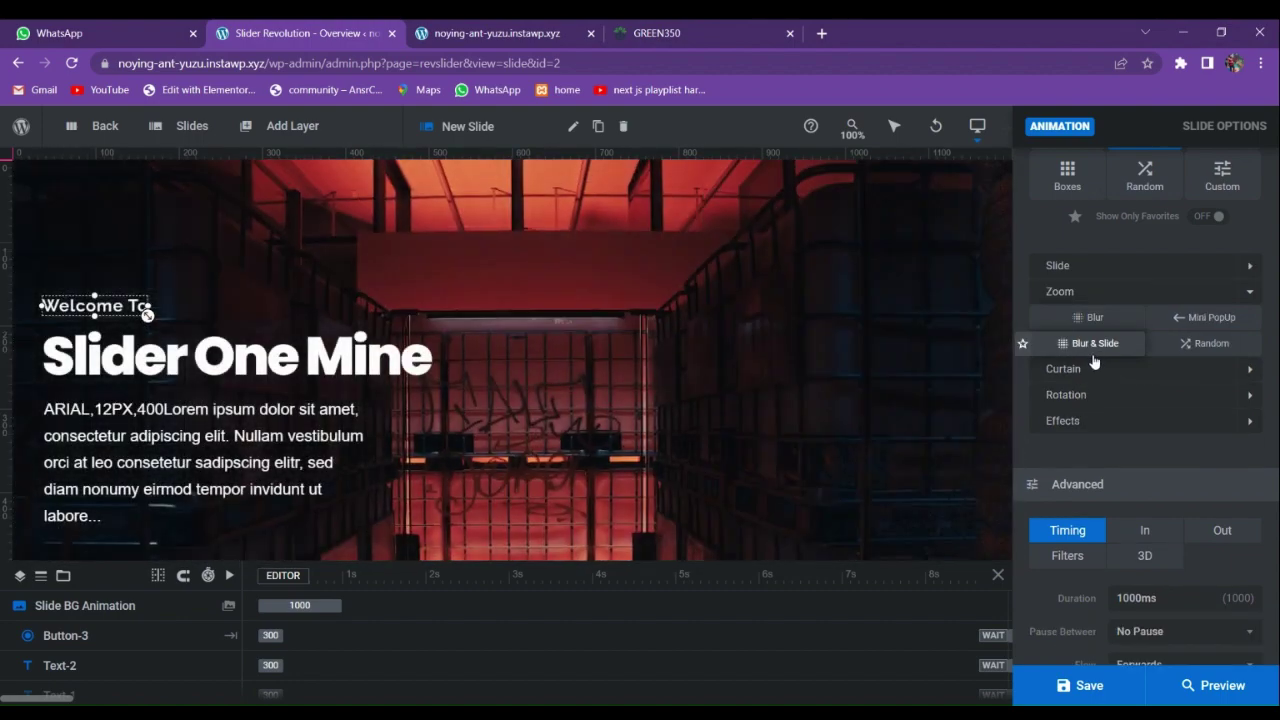
left_click(1095, 368)
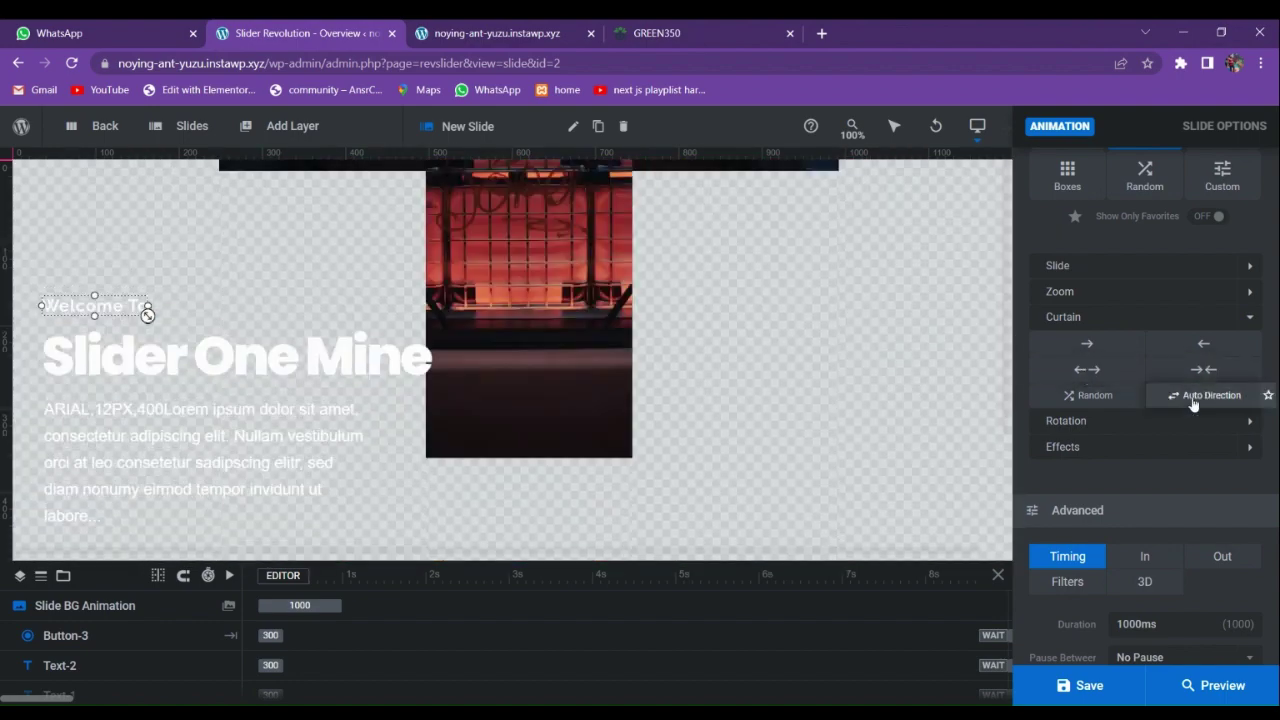
left_click(1190, 398)
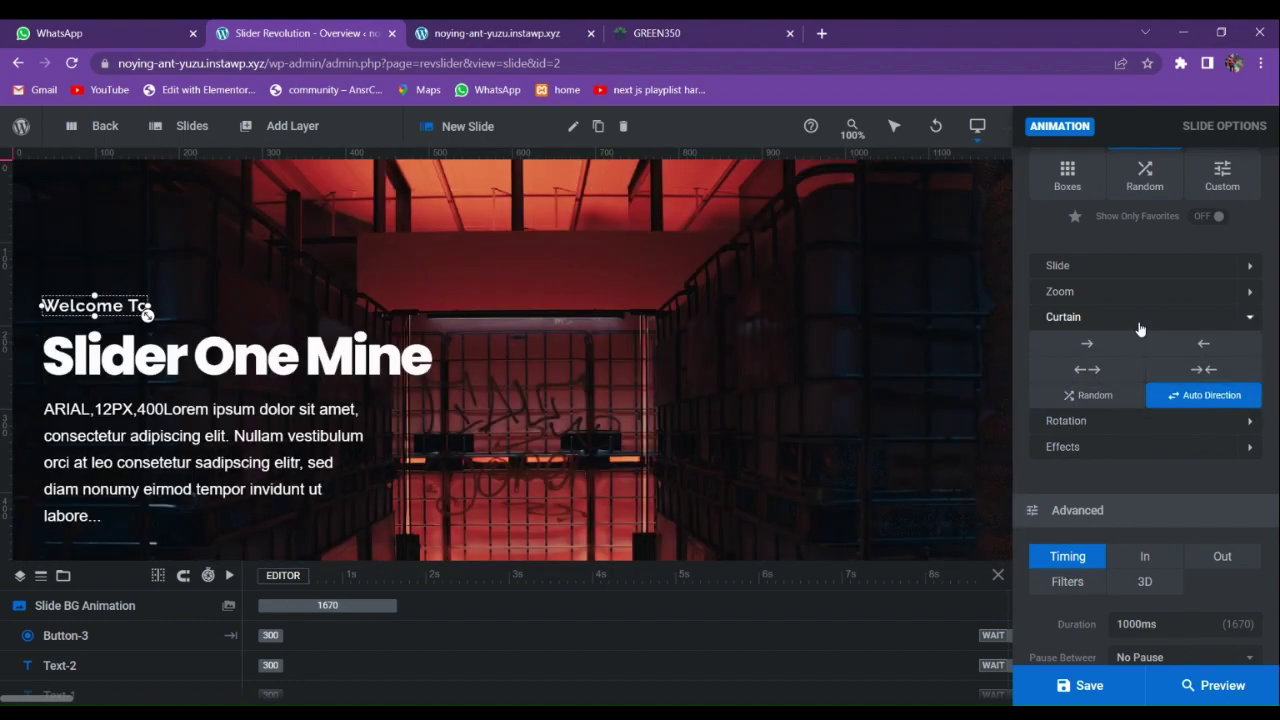
left_click(1140, 322)
scroll(1115, 483, "down", 4)
left_click(1105, 679)
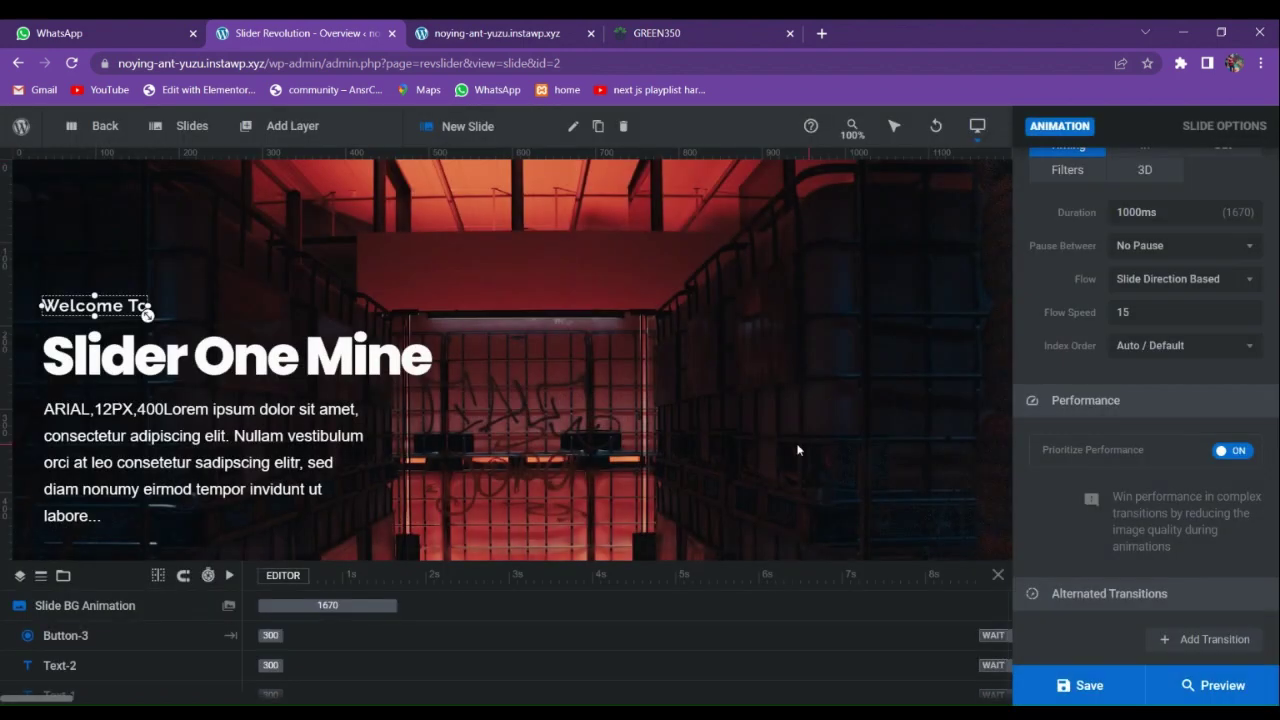
Preview the slider's slide transition, and open the In animation presets of the "Welcome To" text layer.
left_click(1200, 687)
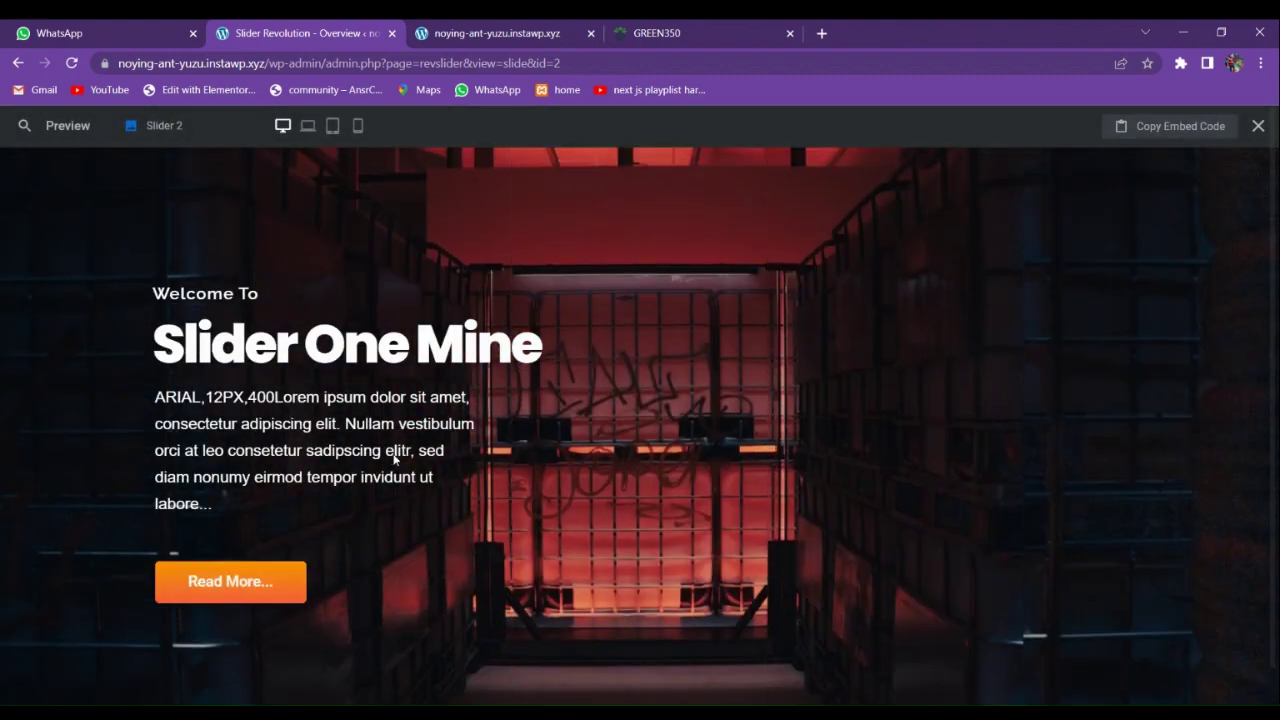
left_click(1258, 126)
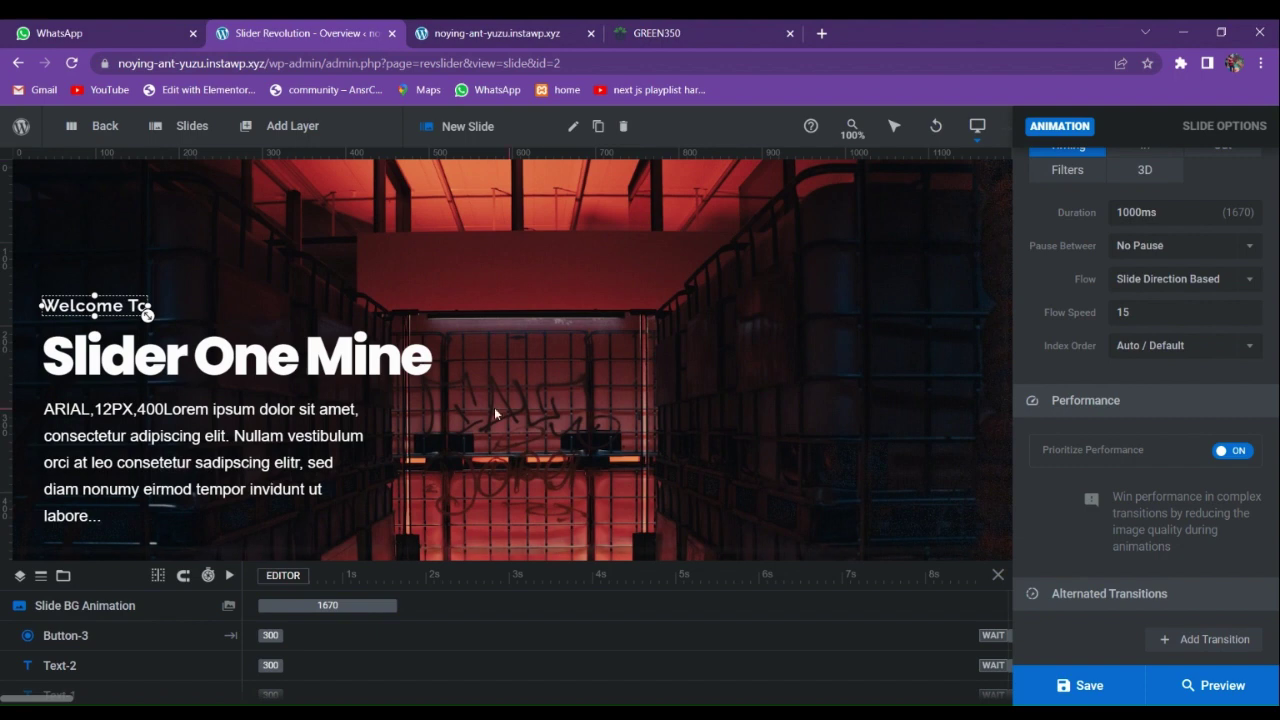
left_click(118, 306)
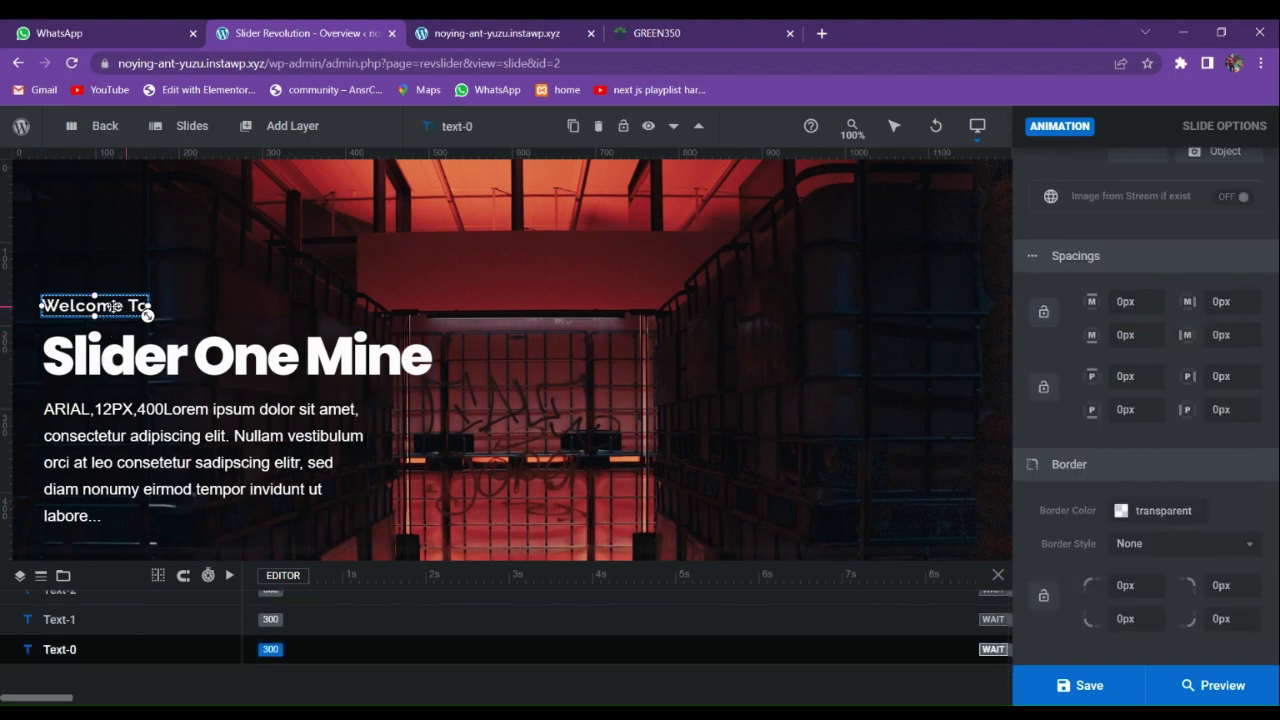
scroll(1073, 282, "up", 4)
scroll(1170, 213, "up", 2)
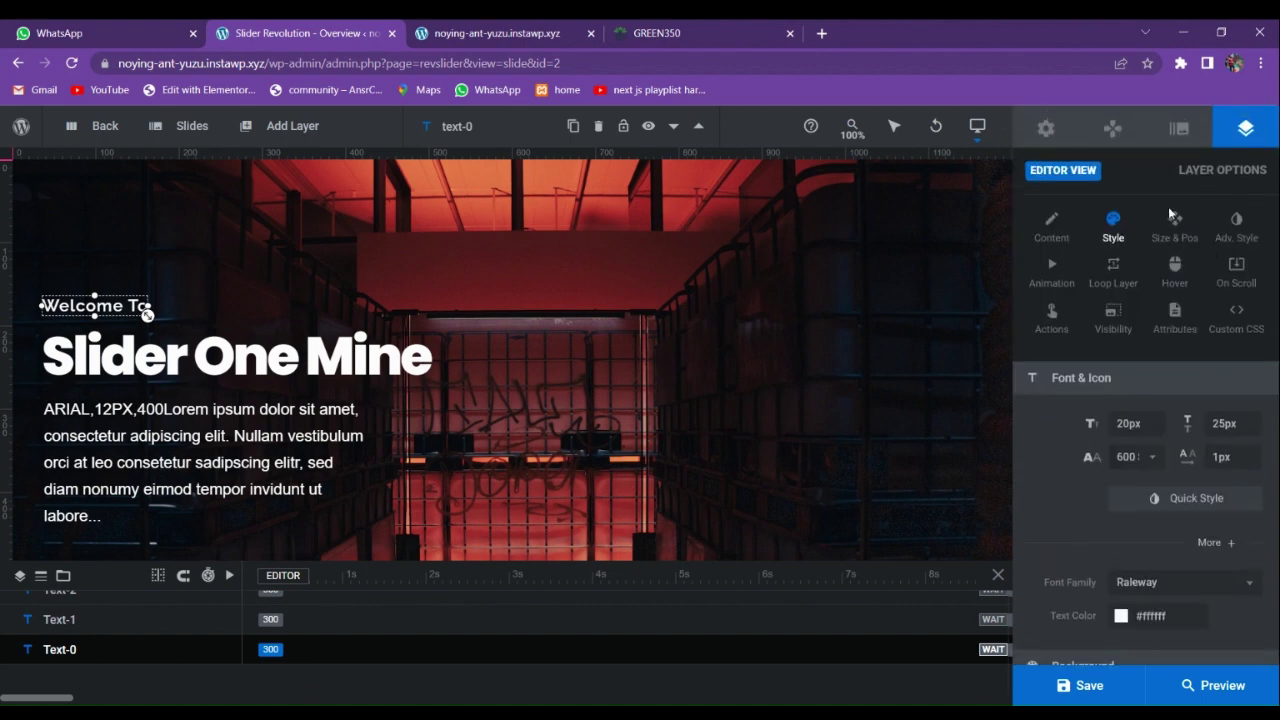
left_click(1045, 130)
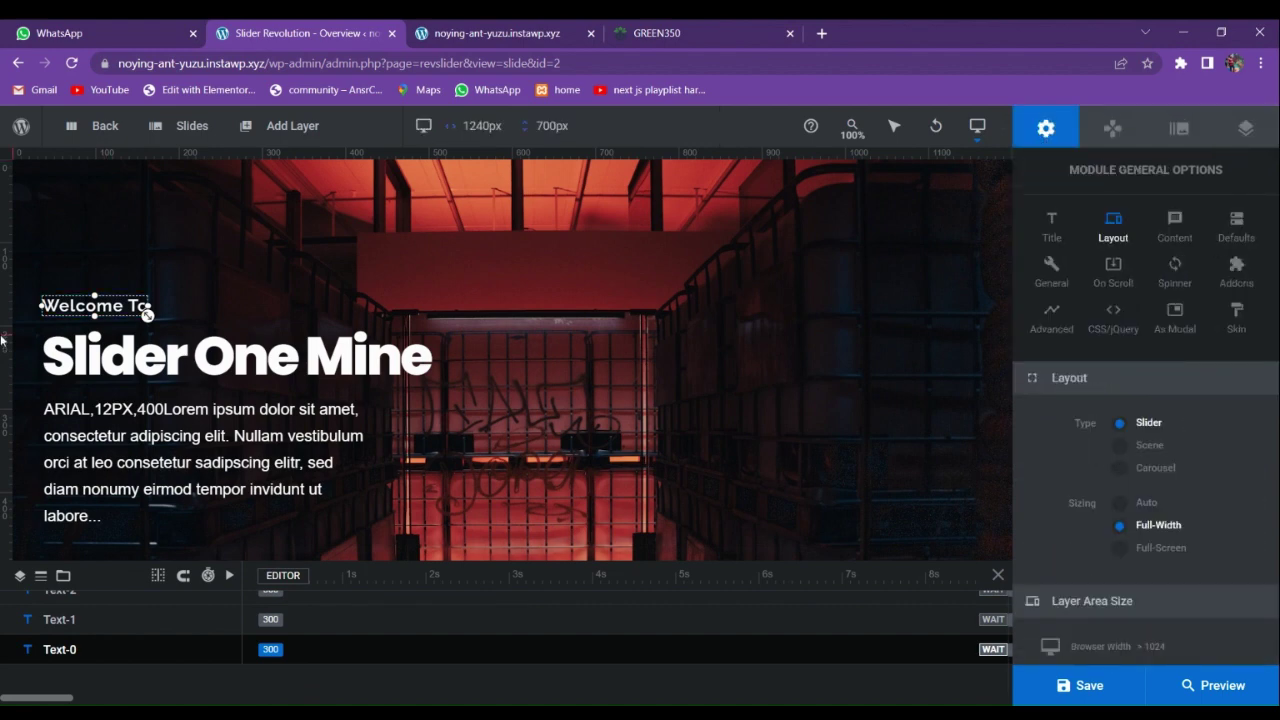
left_click(60, 305)
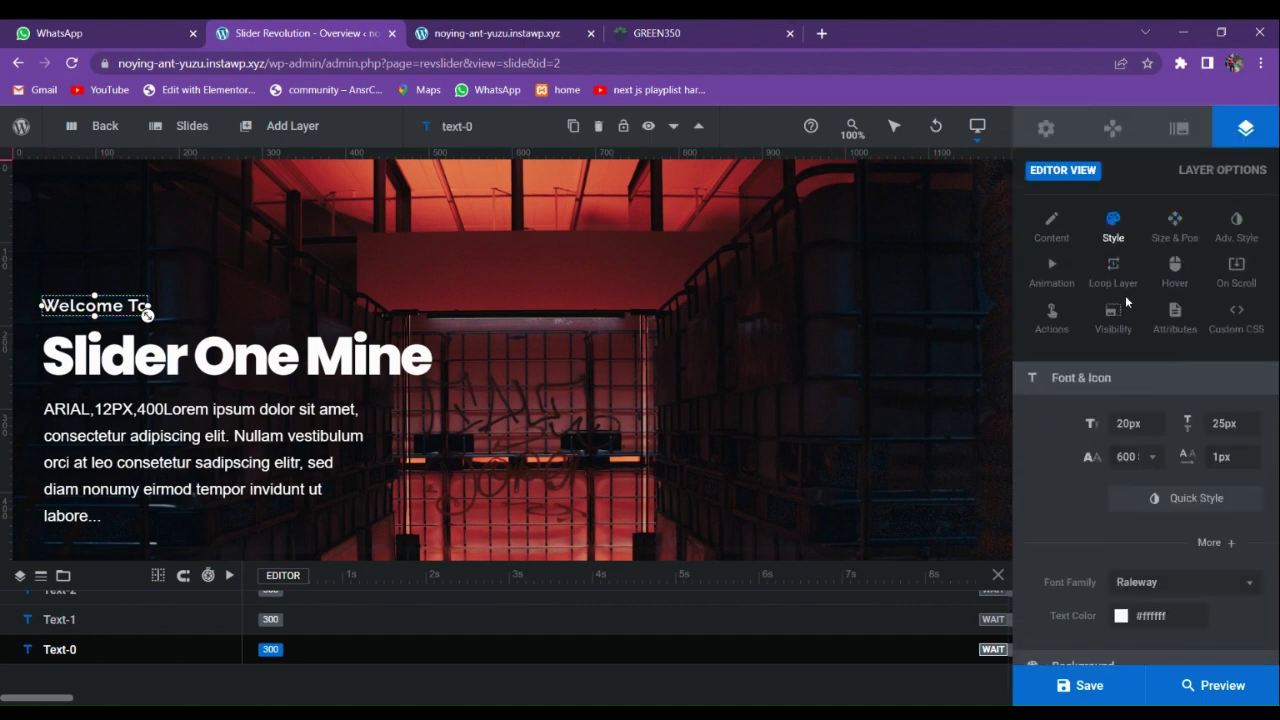
left_click(1041, 277)
left_click(1062, 424)
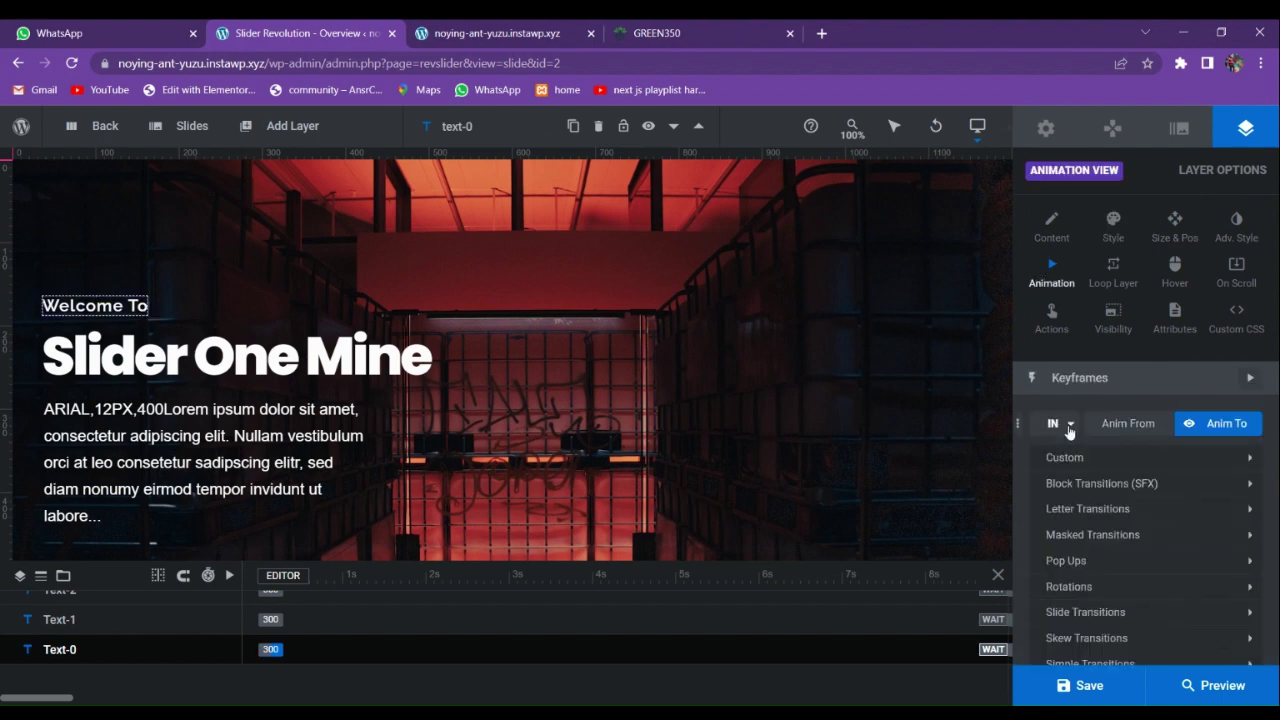
Apply the Letters Fly In From Bottom letter transition as the "Welcome To" layer's In animation.
scroll(1091, 420, "down", 2)
left_click(1096, 258)
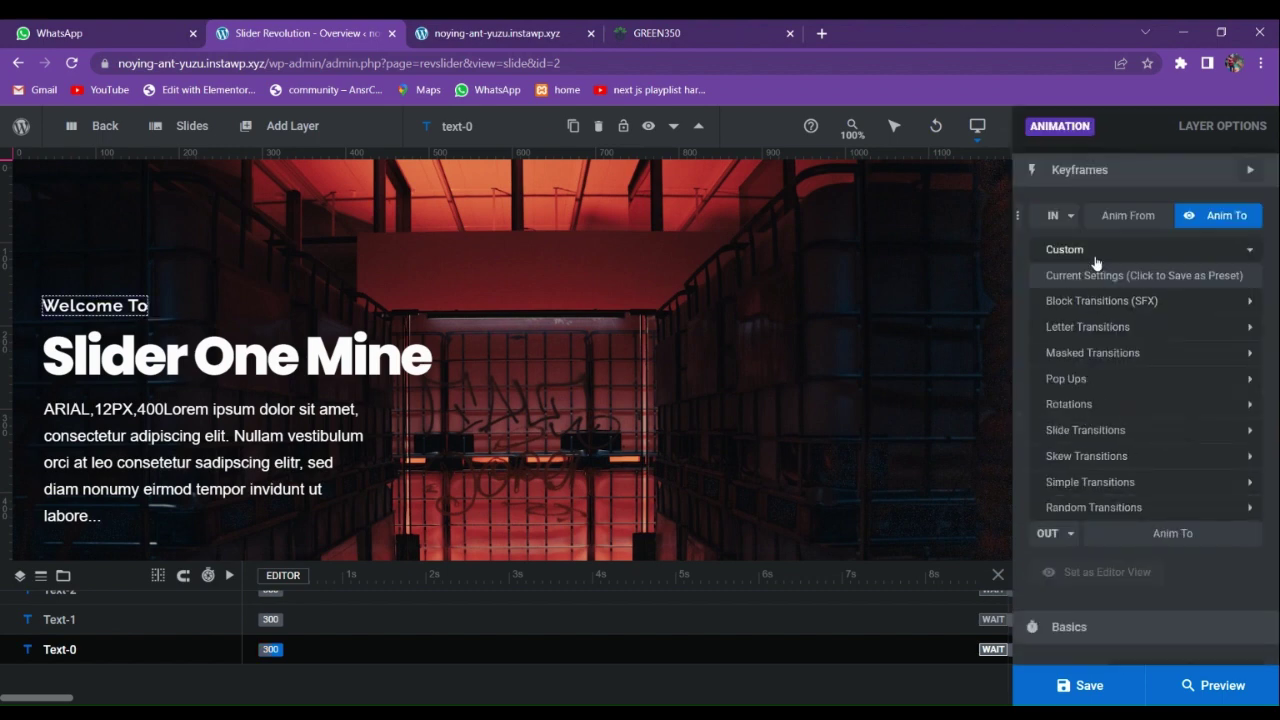
left_click(1096, 258)
left_click(1096, 276)
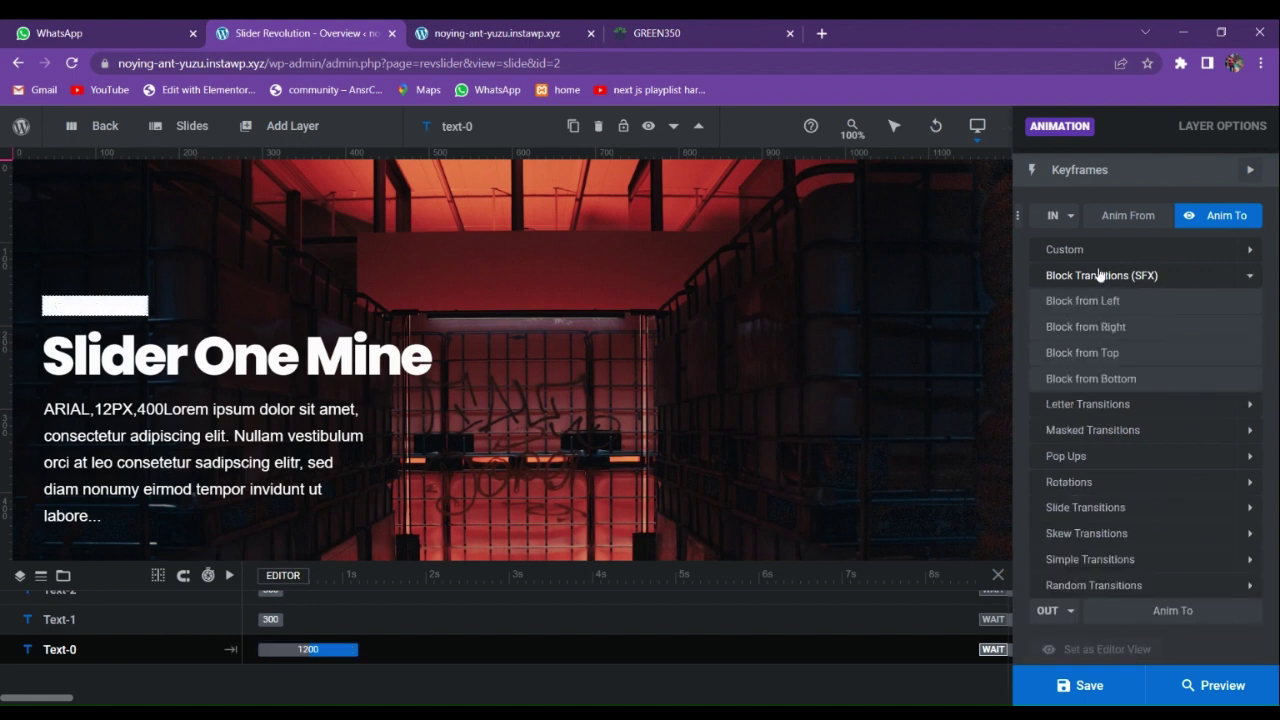
left_click(1096, 276)
left_click(1090, 302)
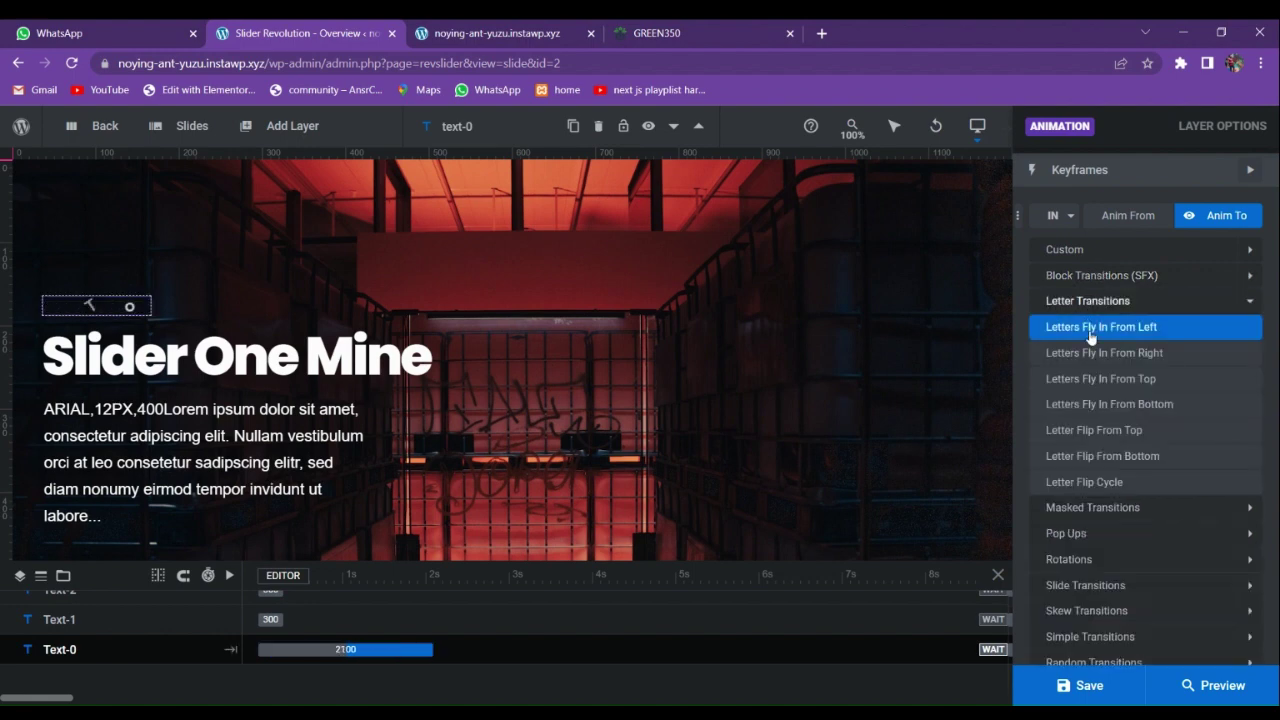
left_click(1088, 406)
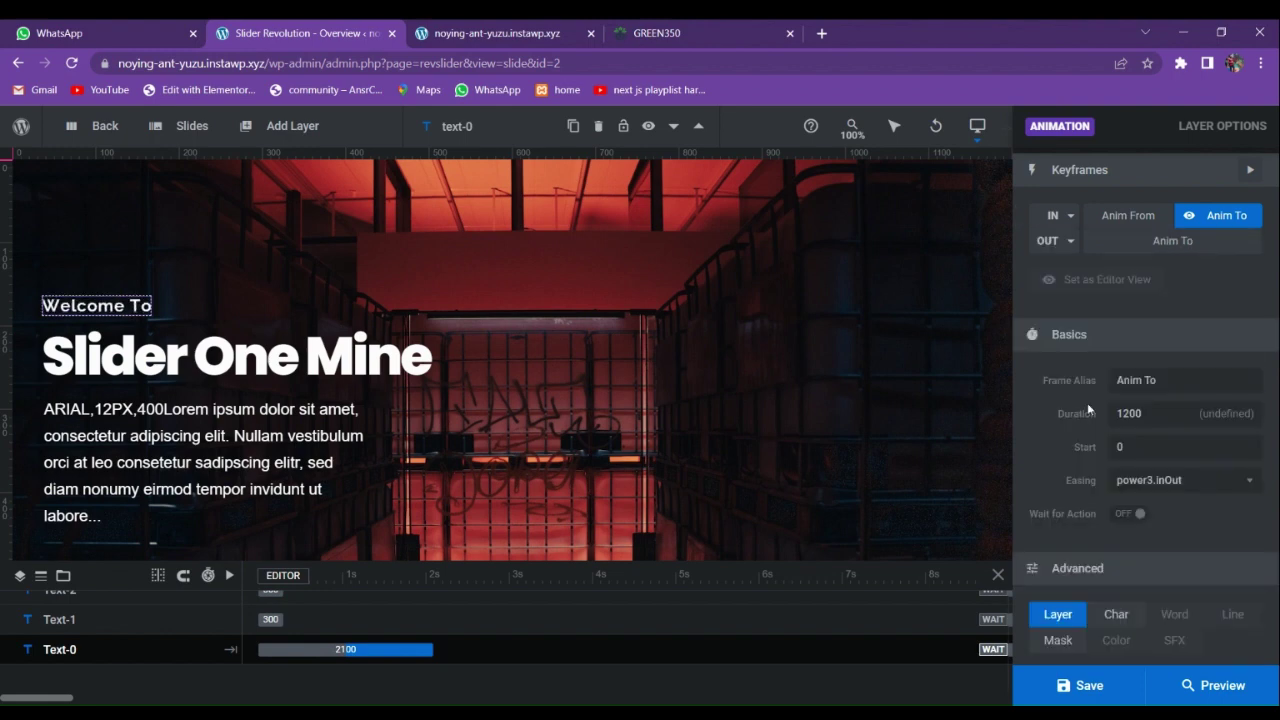
Give the "Slider One Mine" headline the Letters Fly In From Right letter transition as its In animation.
left_click(306, 367)
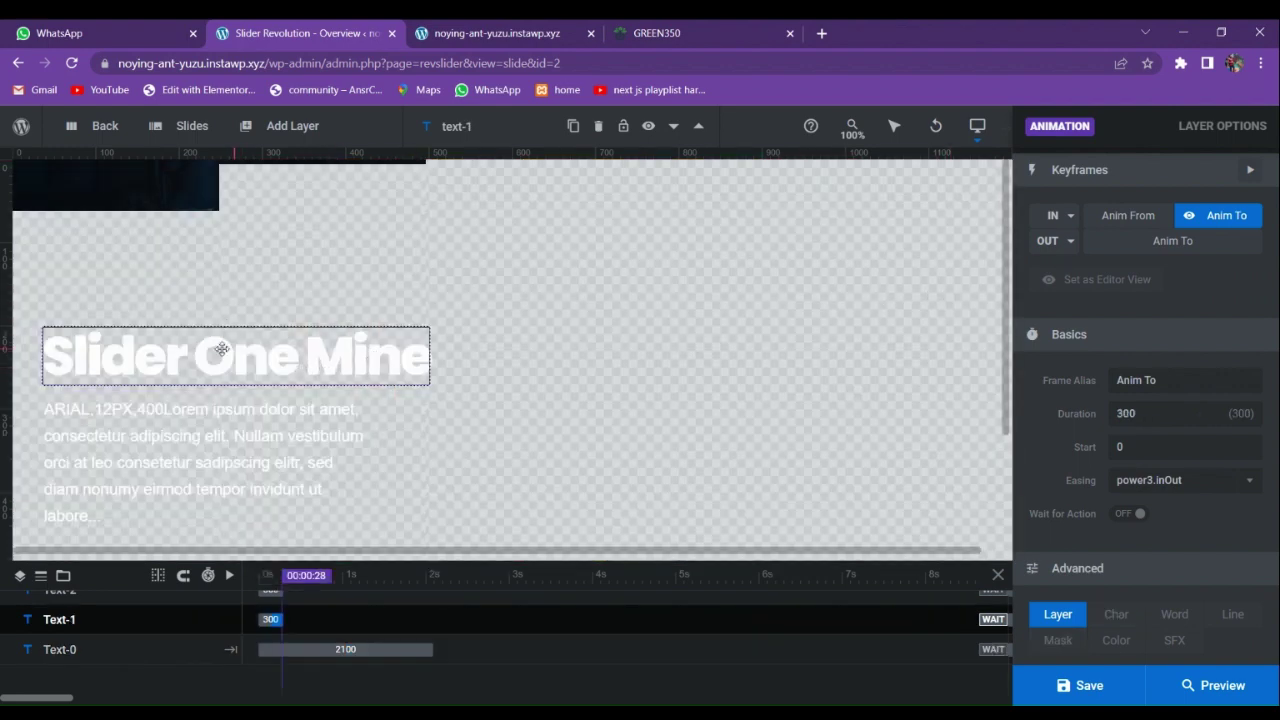
left_click(580, 344)
left_click(290, 357)
left_click(587, 337)
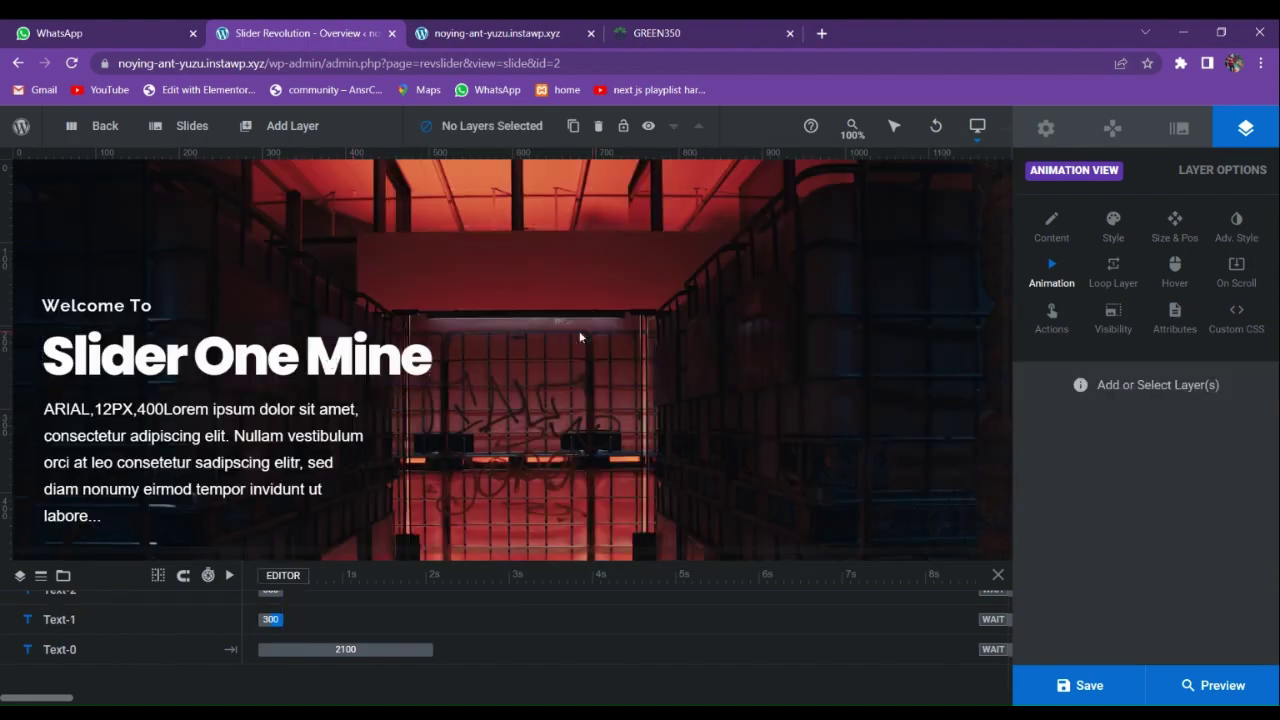
left_click(326, 364)
left_click(542, 350)
left_click(406, 356)
left_click(1048, 287)
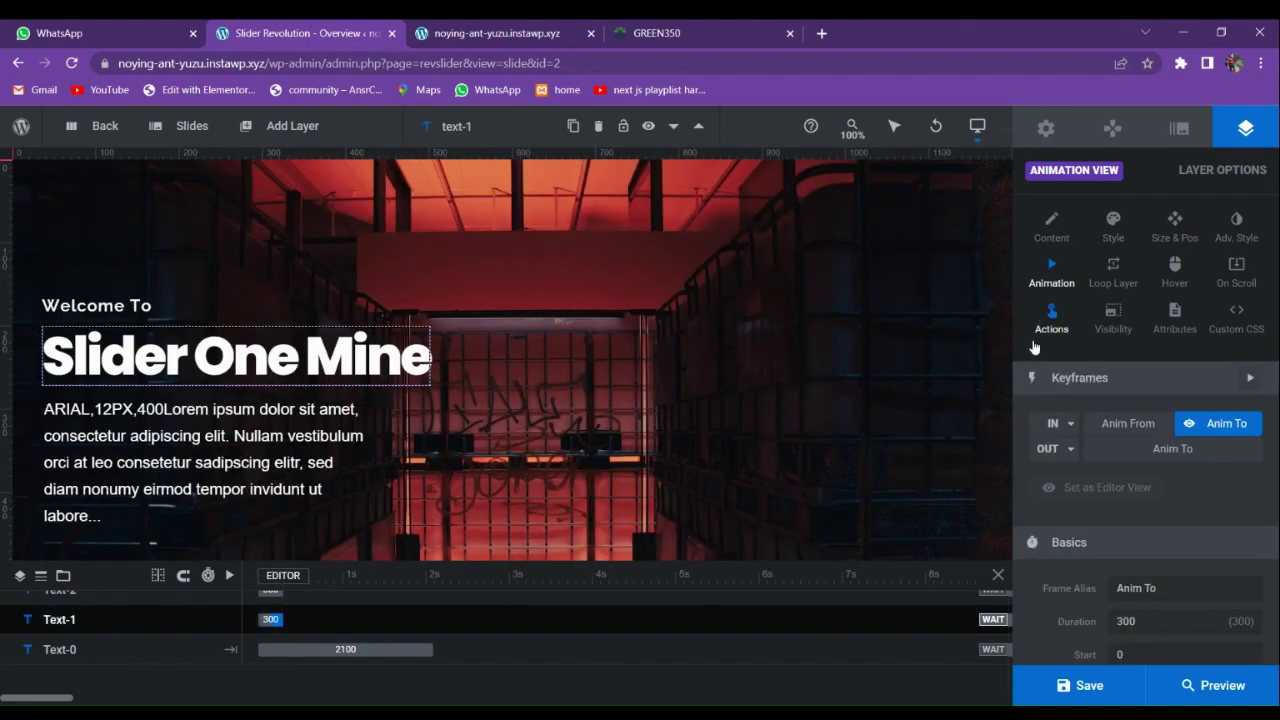
left_click(1094, 427)
scroll(1094, 495, "down", 2)
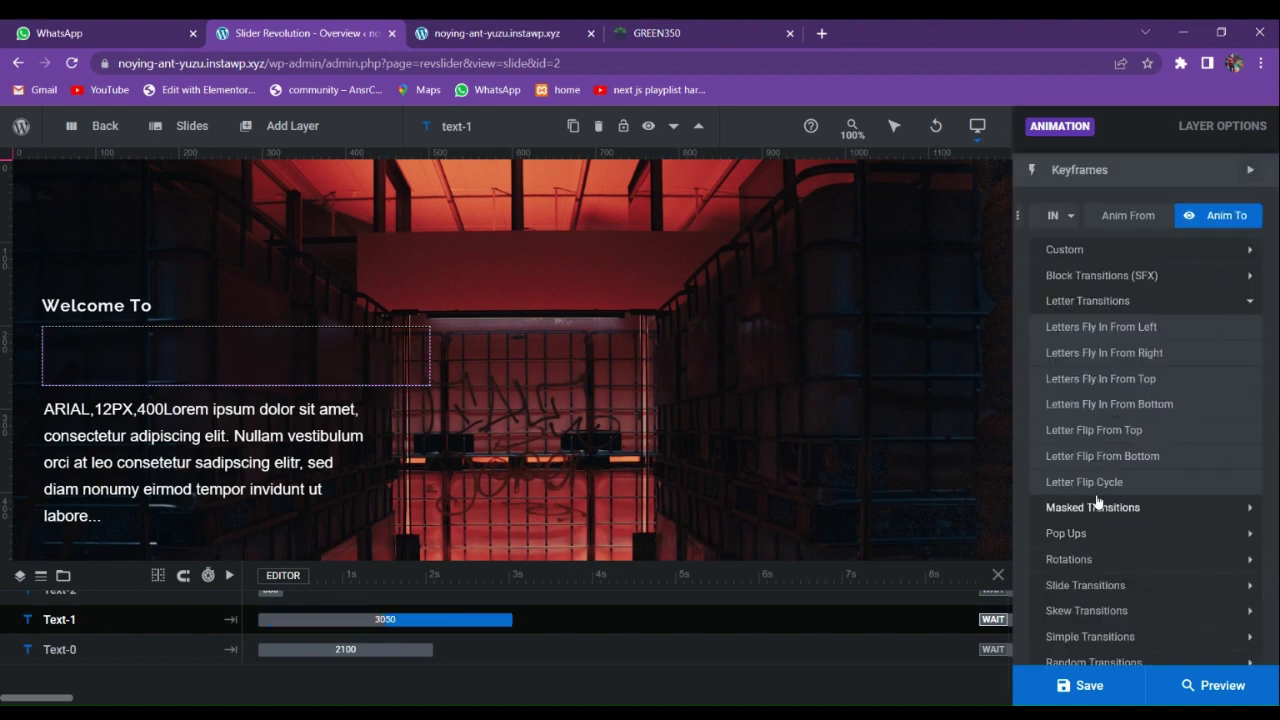
left_click(1098, 404)
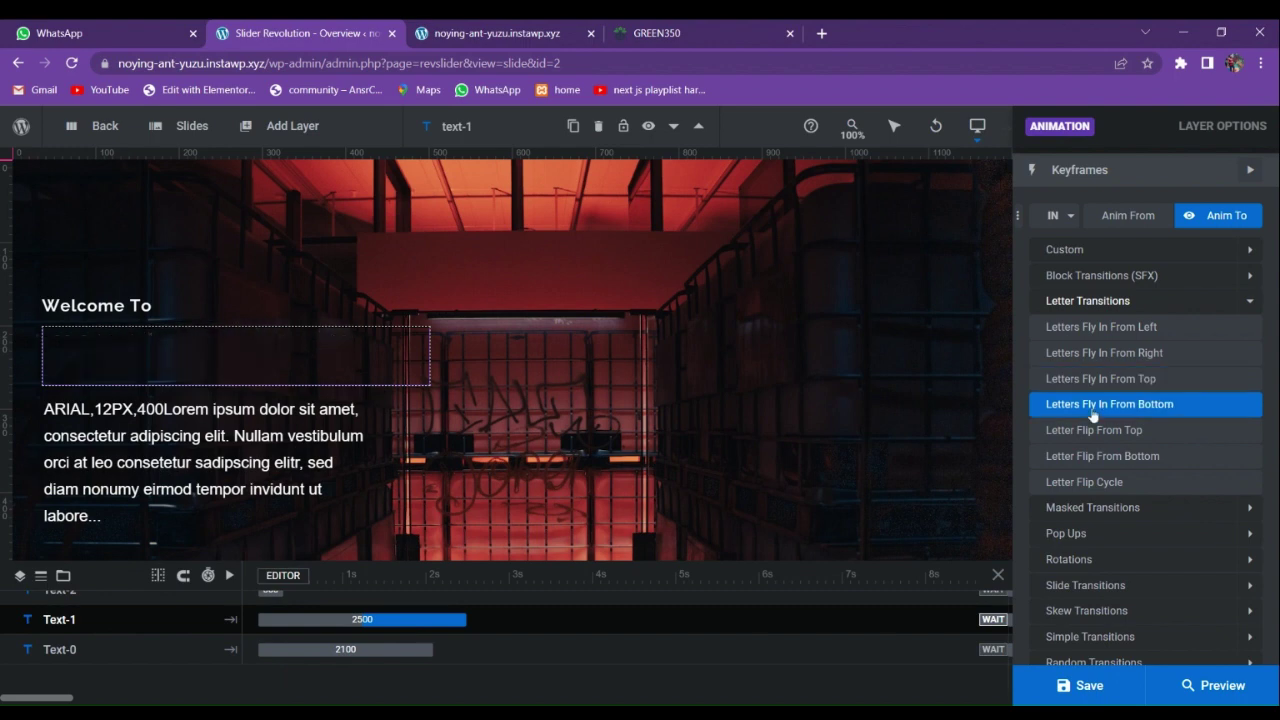
left_click(1100, 354)
Give the paragraph layer the Smooth Pop Up v.1 preset as its In animation.
left_click(206, 442)
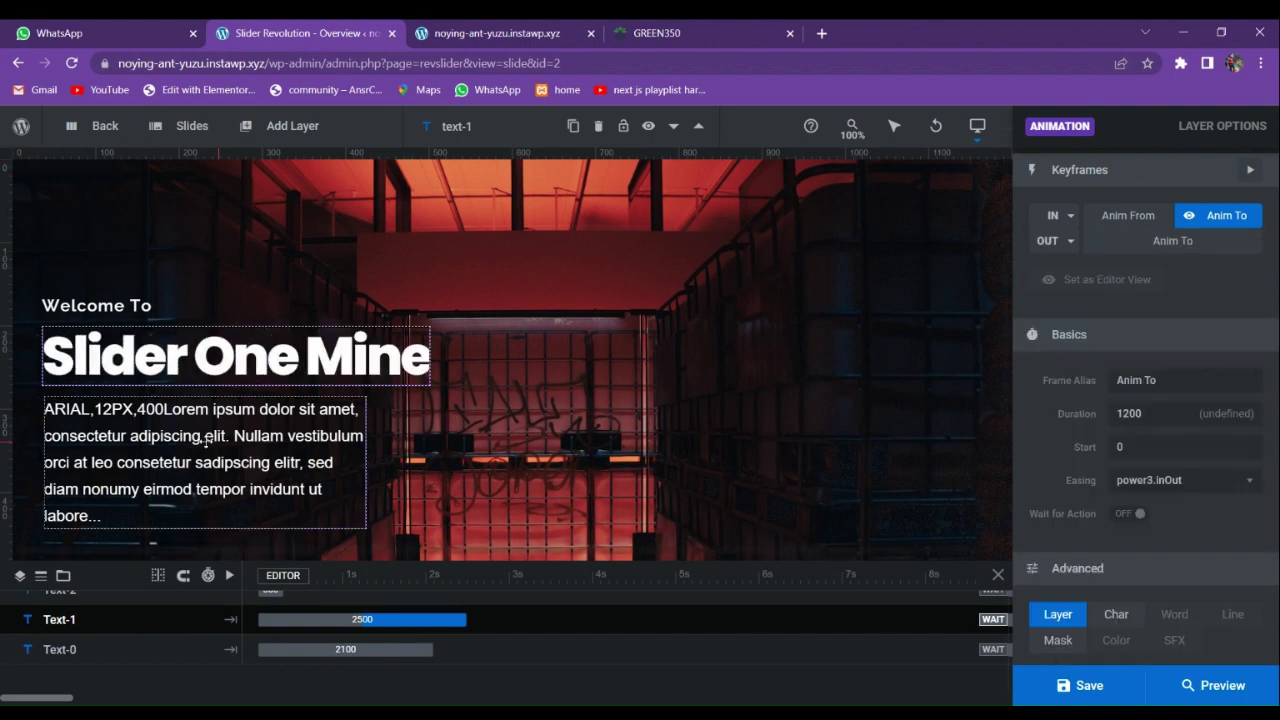
left_click(327, 384)
left_click(337, 412)
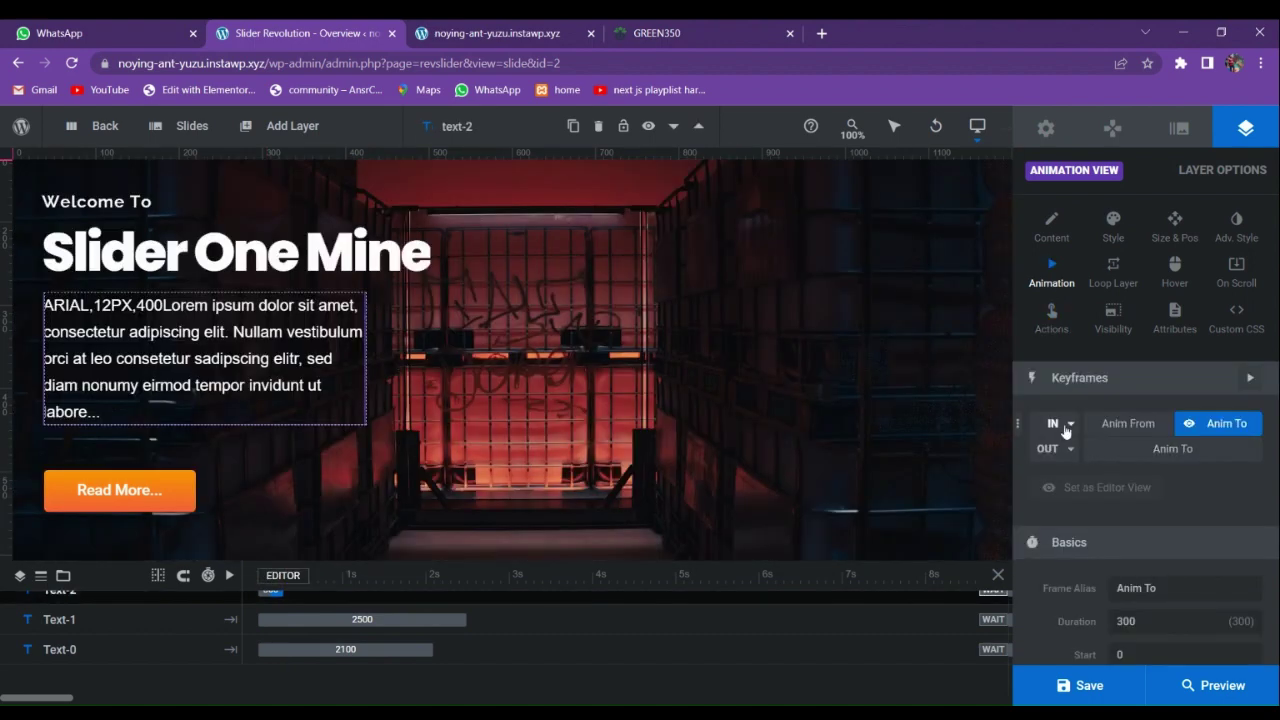
left_click(1060, 423)
scroll(1082, 480, "down", 2)
scroll(1085, 430, "down", 2)
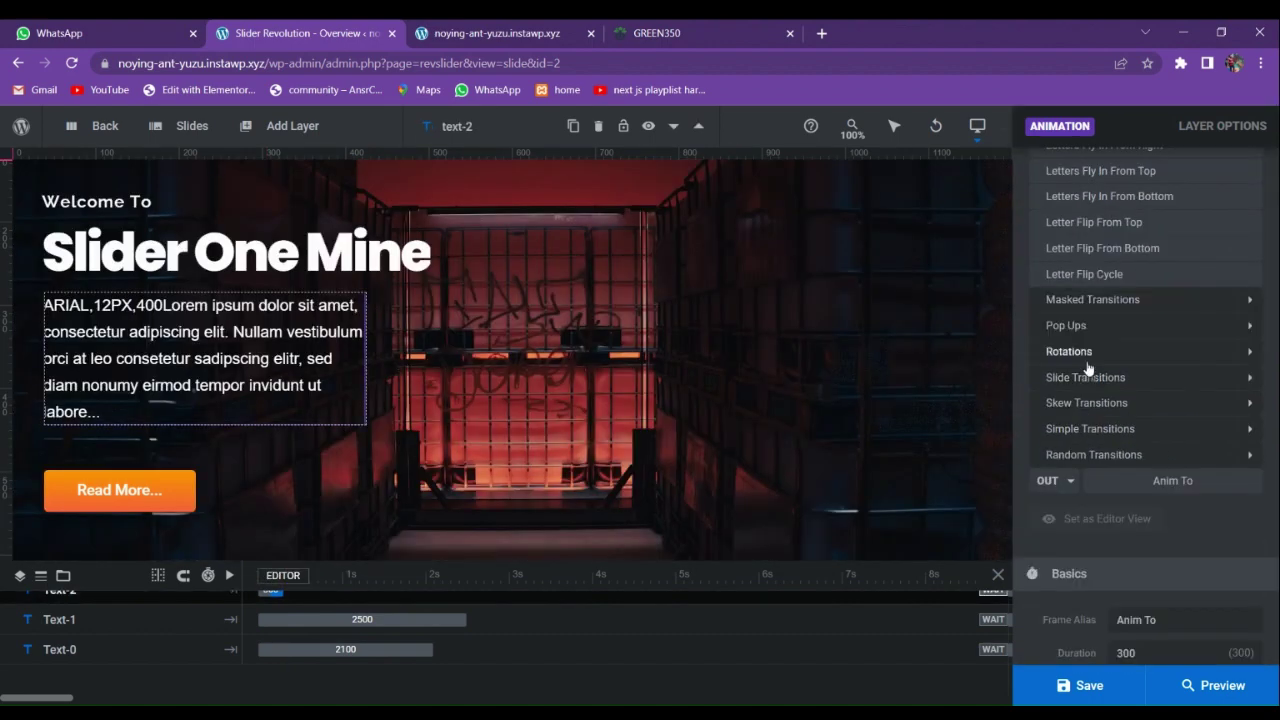
left_click(1072, 320)
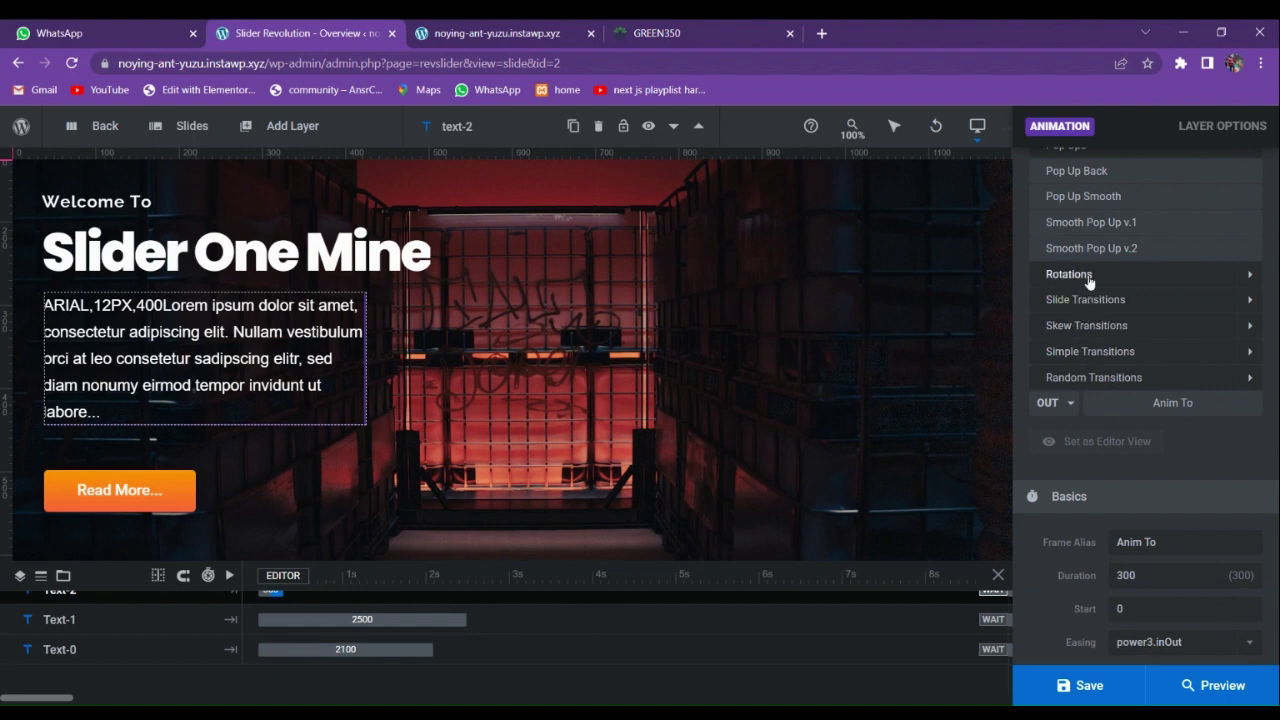
scroll(1088, 280, "up", 1)
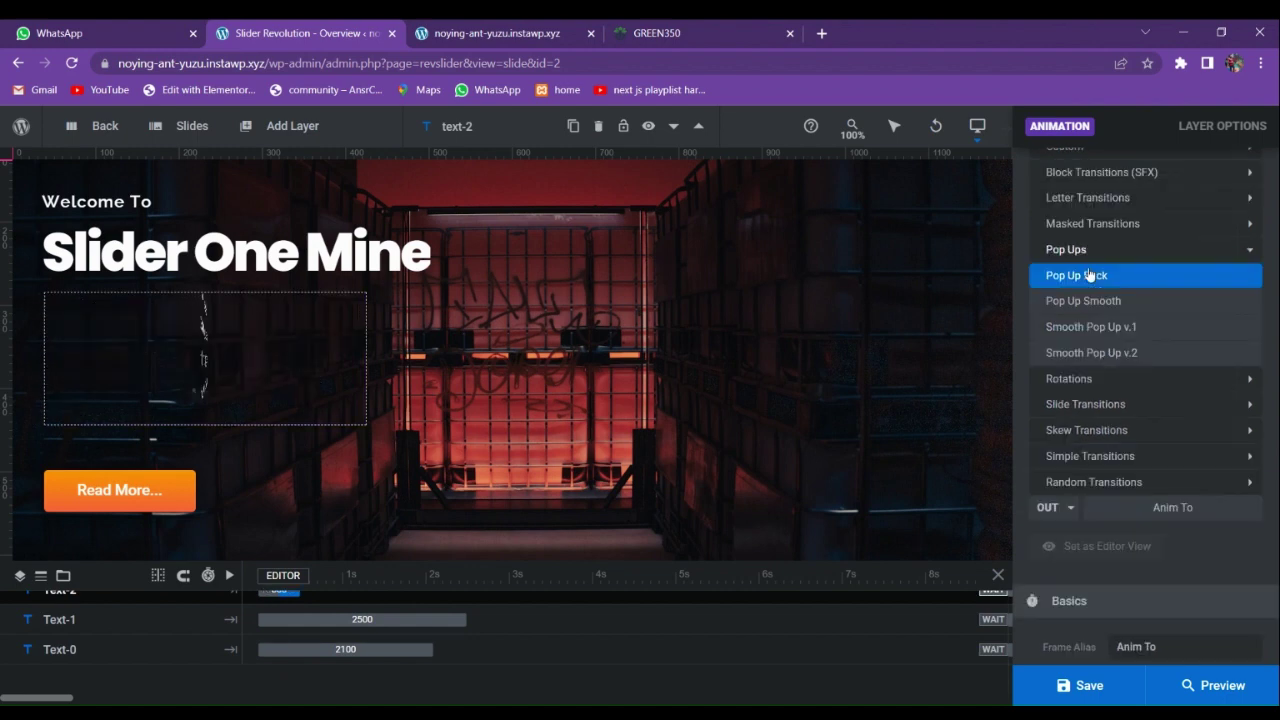
left_click(1090, 326)
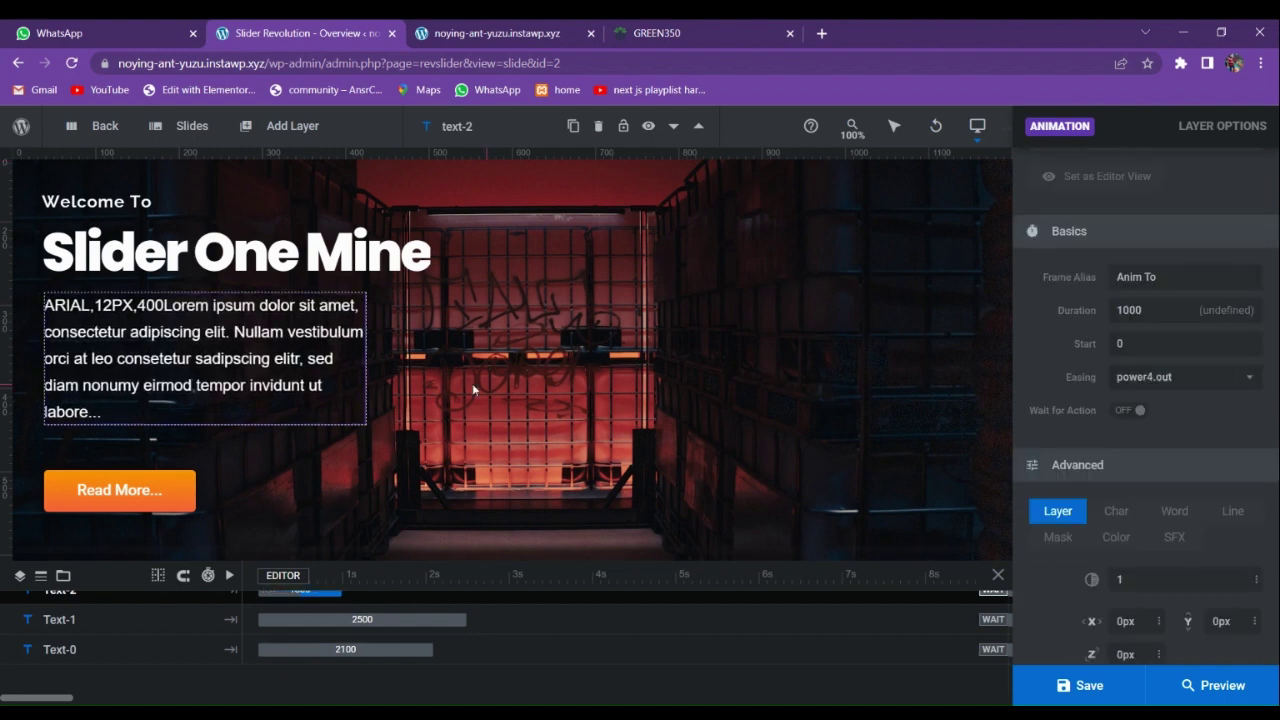
Give the "Read More..." button the Rotate In From Bottom preset as its In animation, and save the slide.
left_click(143, 497)
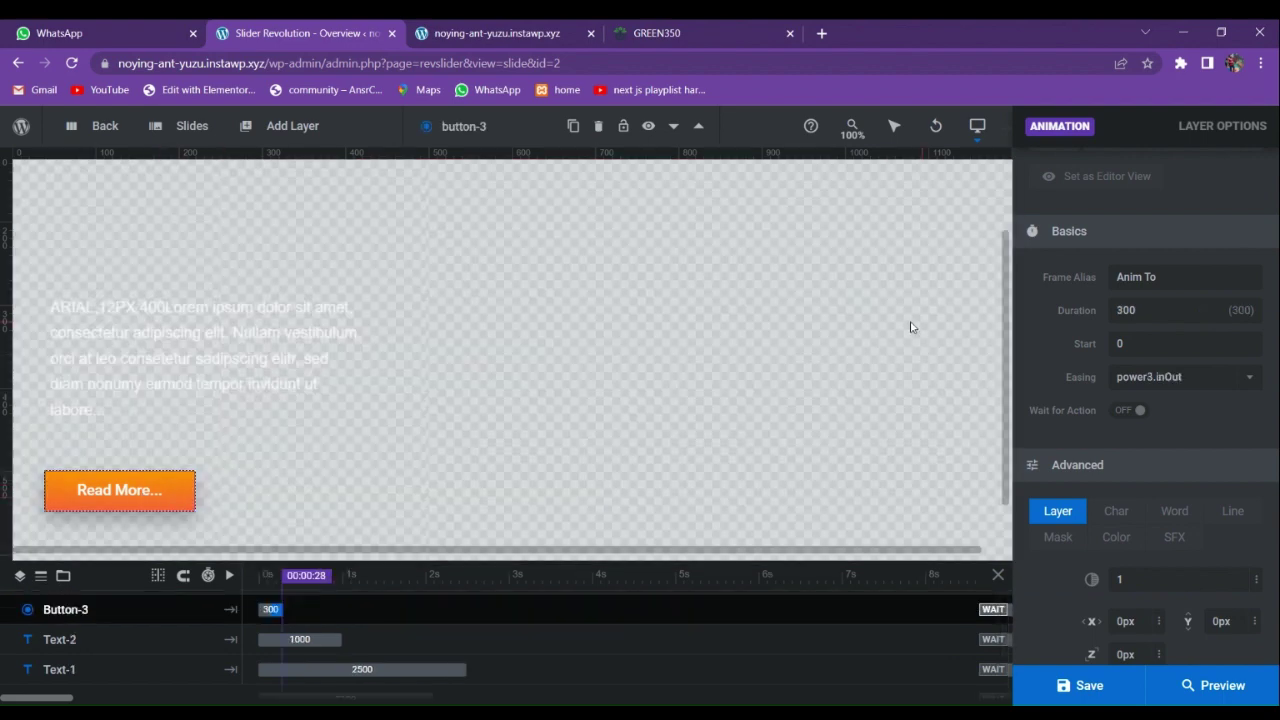
scroll(1047, 308, "up", 3)
left_click(1063, 282)
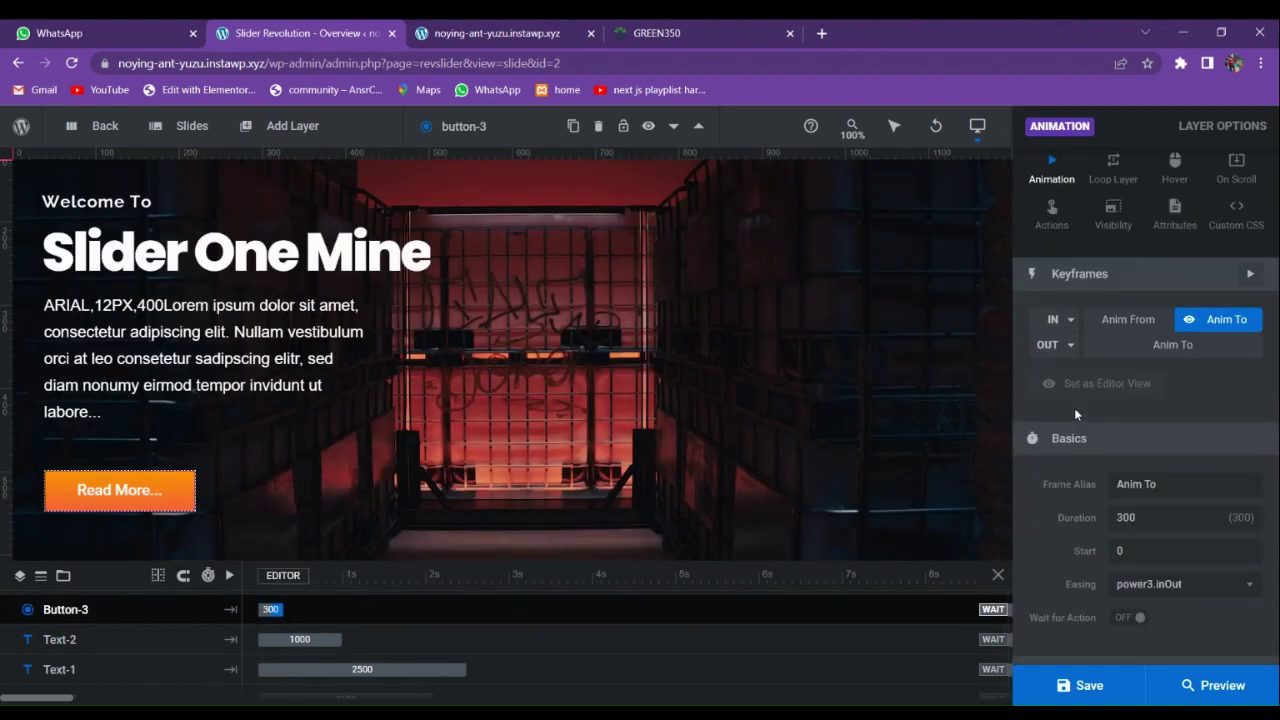
left_click(1058, 323)
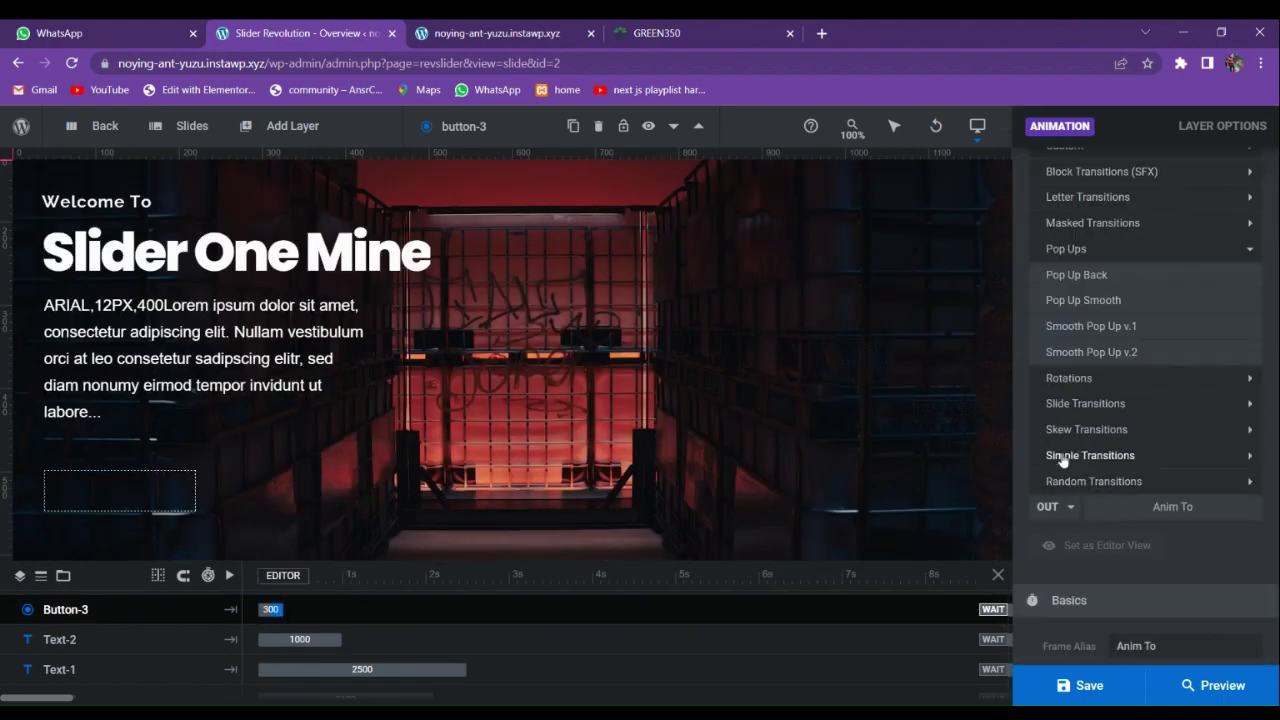
left_click(1080, 378)
scroll(1085, 360, "up", 1)
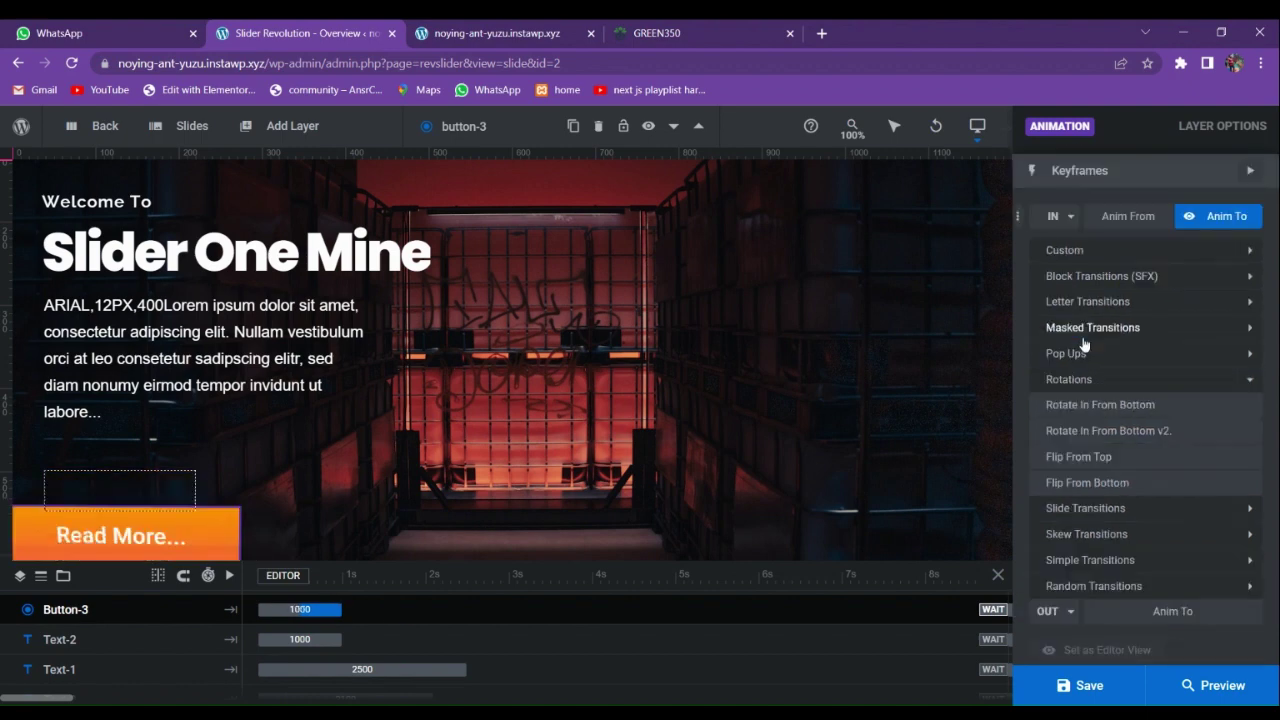
left_click(1086, 408)
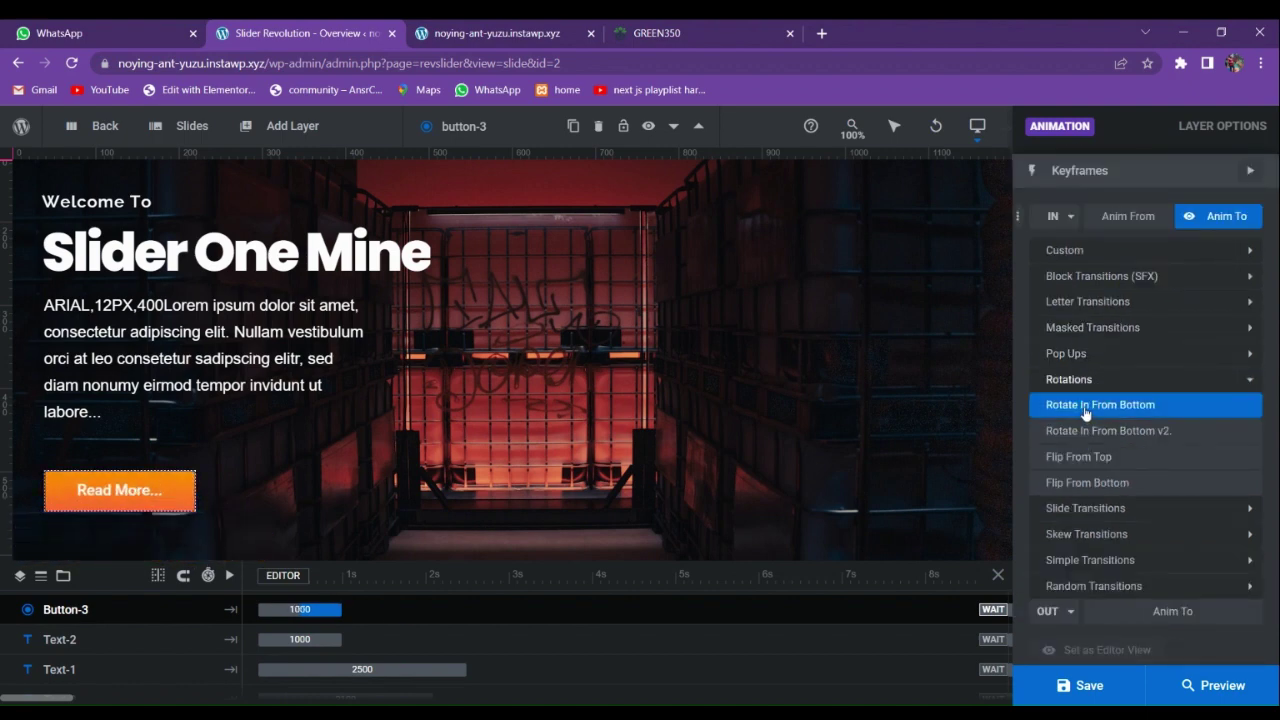
left_click(1086, 410)
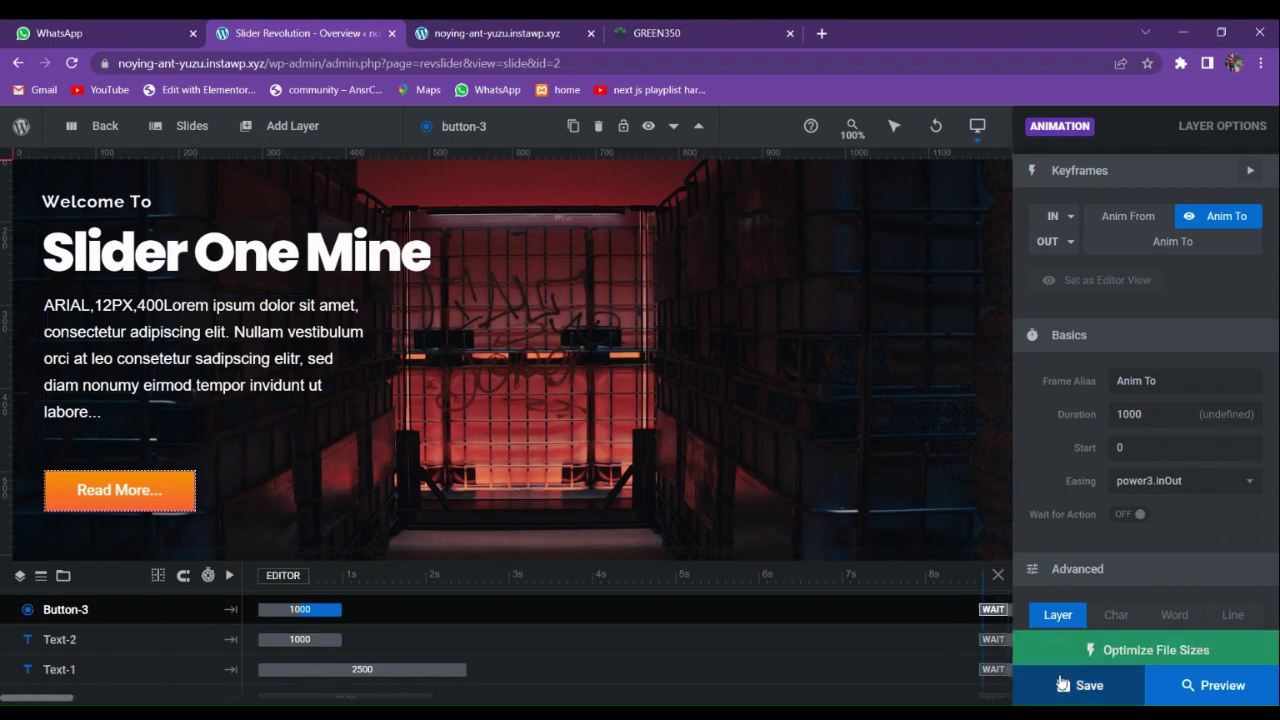
key("ctrl+s")
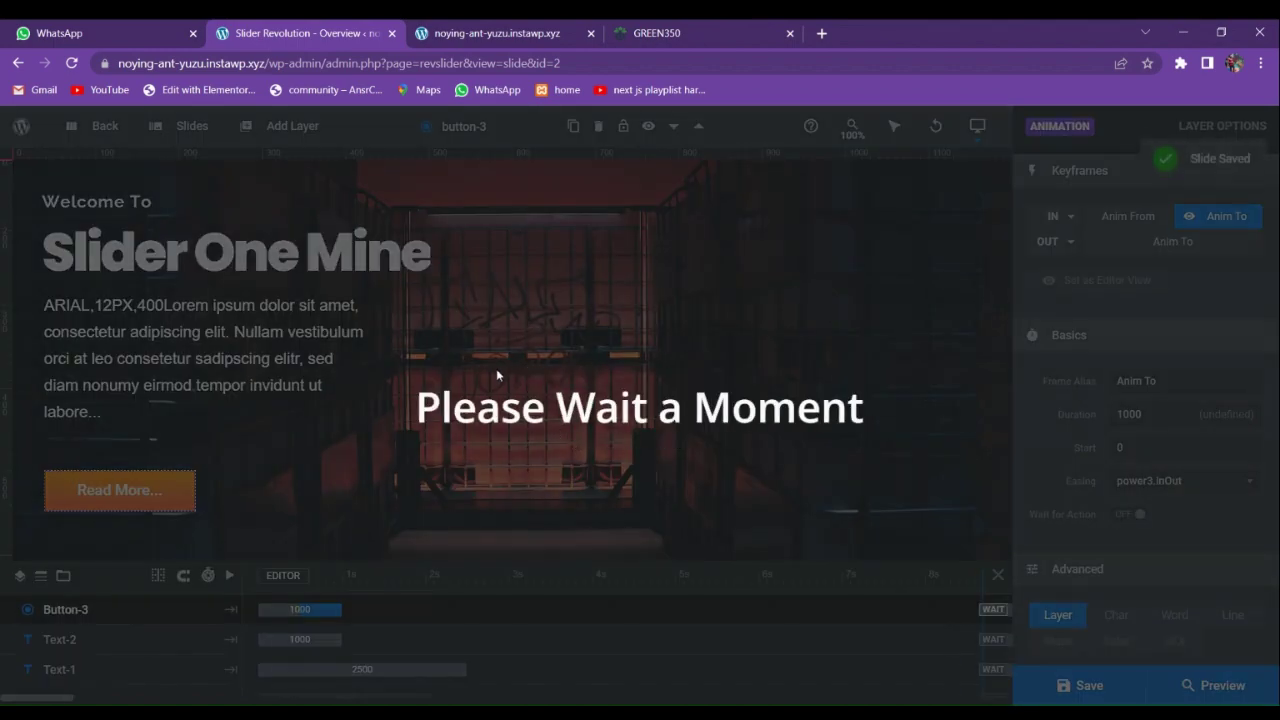
Preview the slider with its layer animations, return to the editor and bring up the list of slides.
scroll(430, 381, "up", 1)
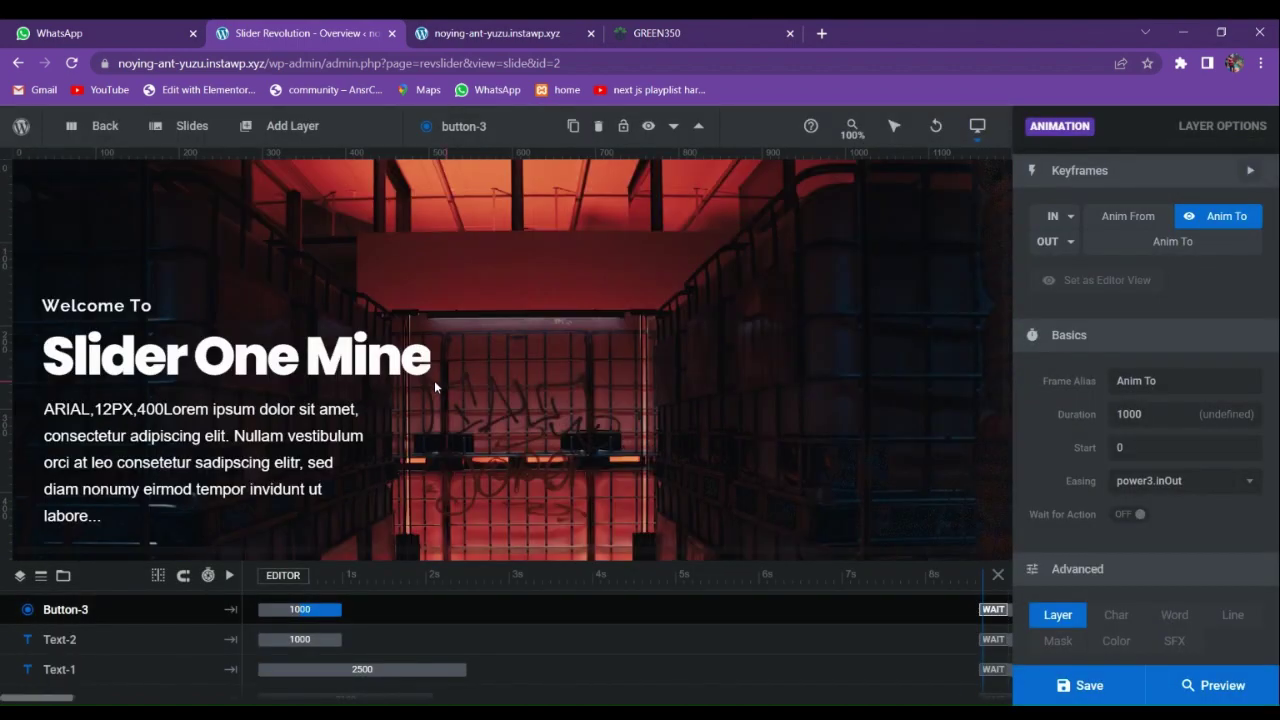
left_click(420, 362)
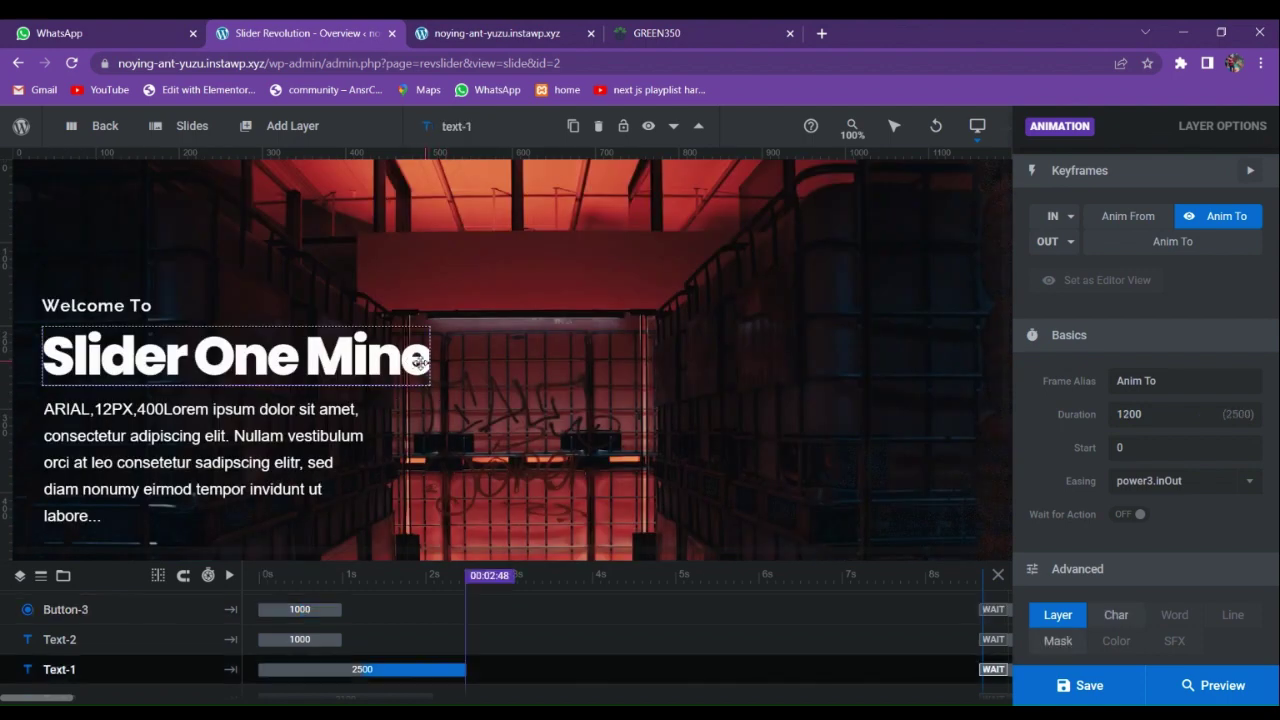
left_click(443, 372)
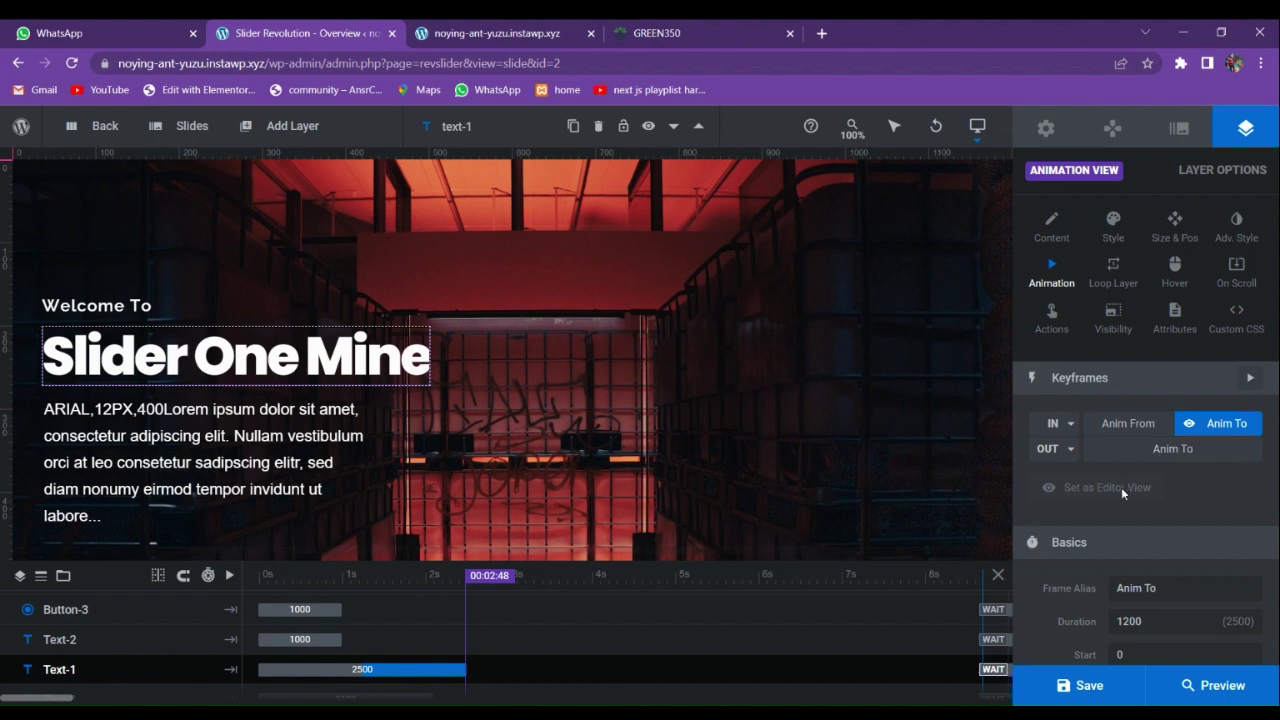
scroll(1121, 487, "down", 3)
left_click(1195, 685)
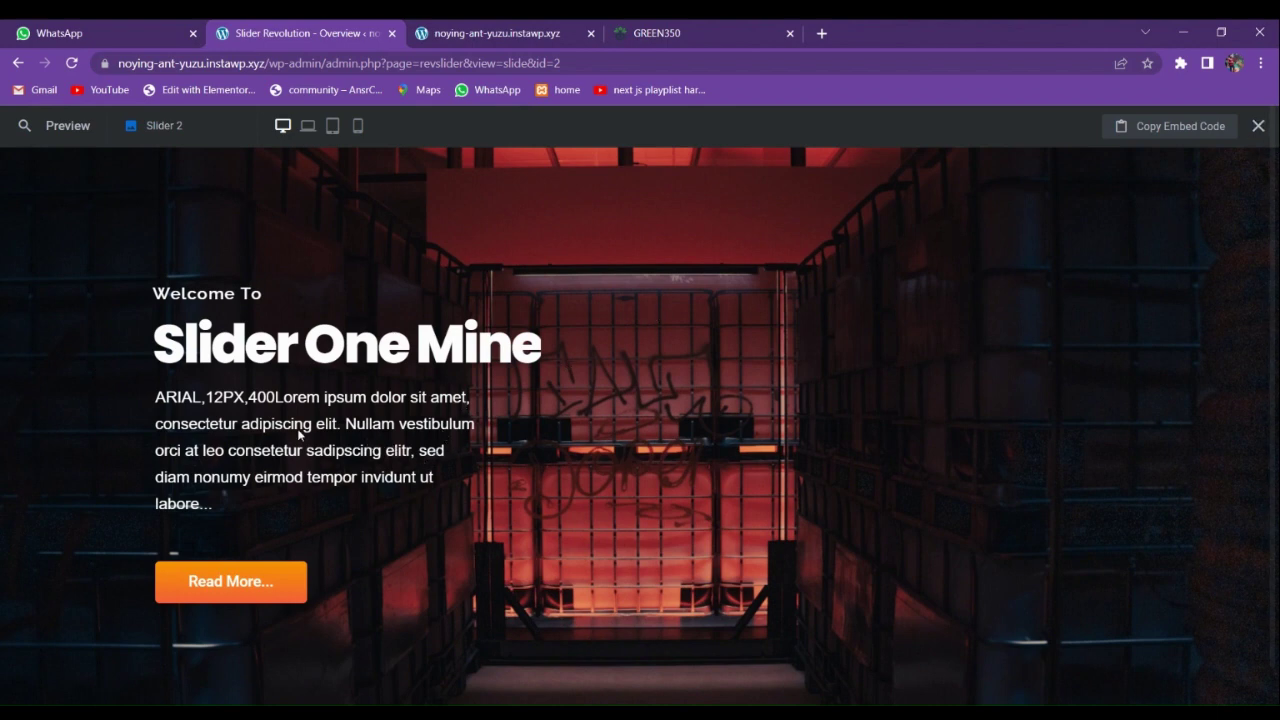
left_click(1258, 126)
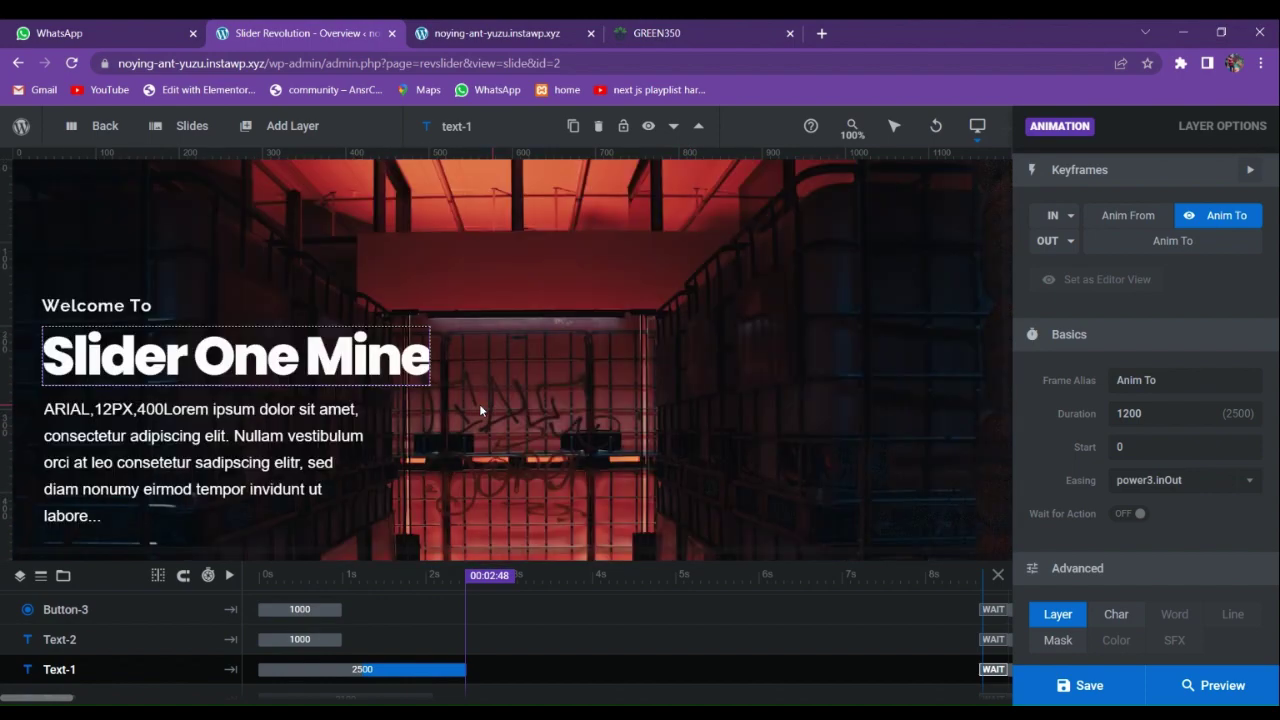
mouse_move(190, 126)
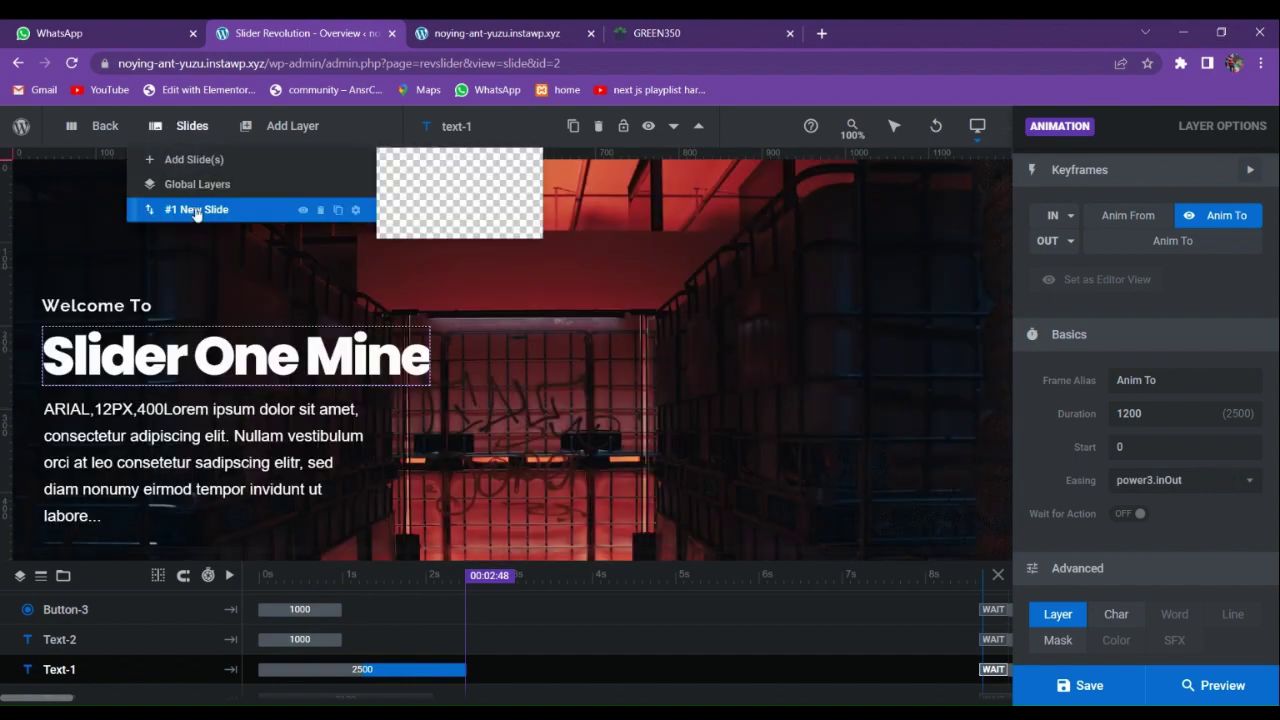
Duplicate the first slide and change the copy's headline to "Slider Two Mine".
left_click(337, 211)
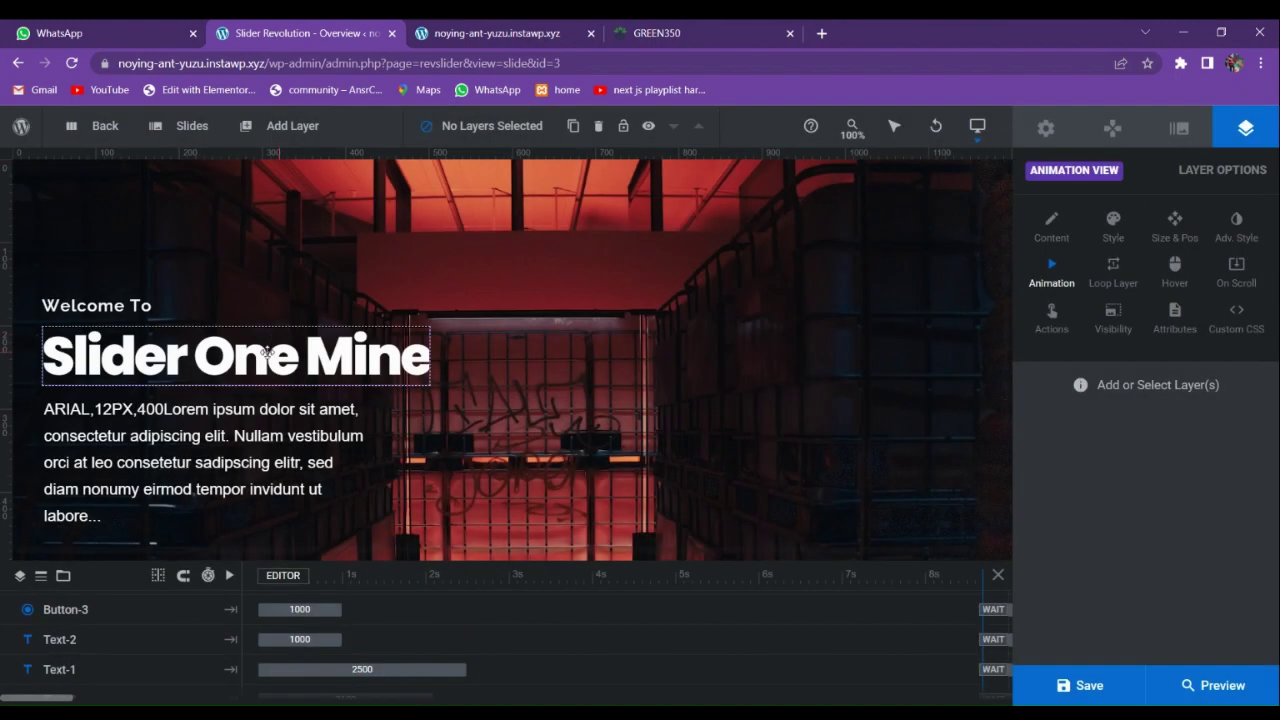
left_click(267, 352)
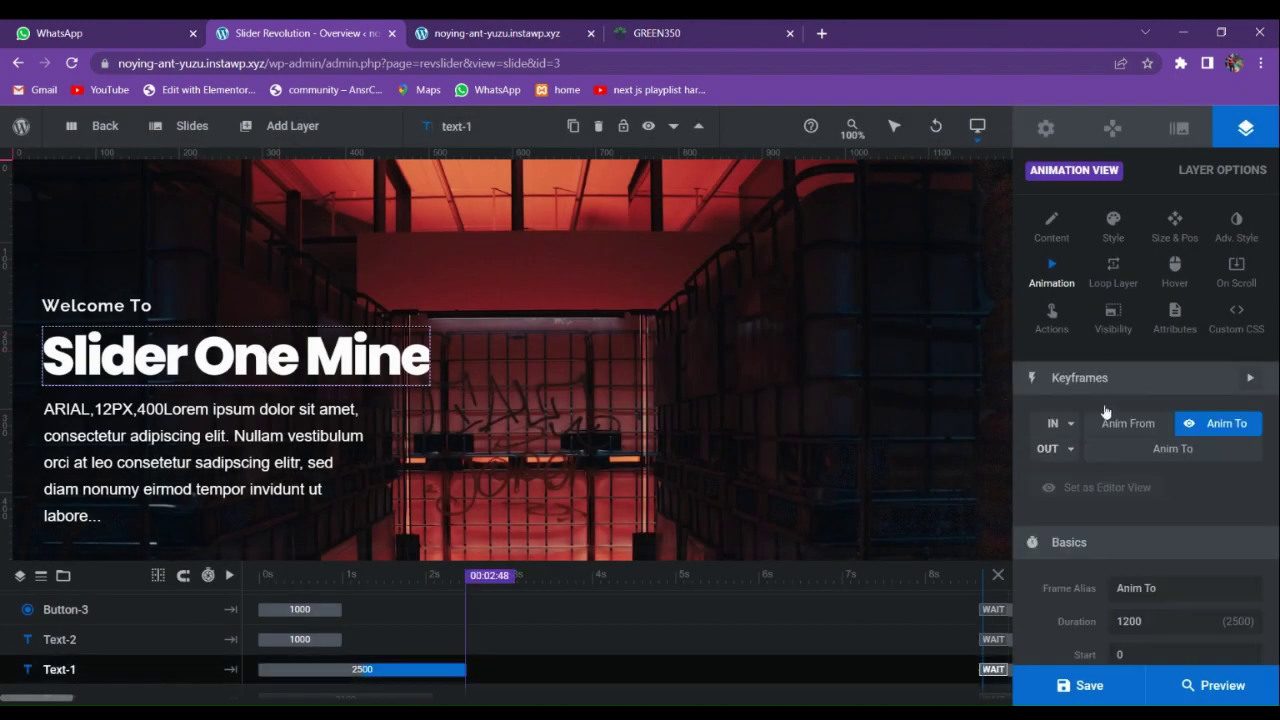
left_click(1051, 230)
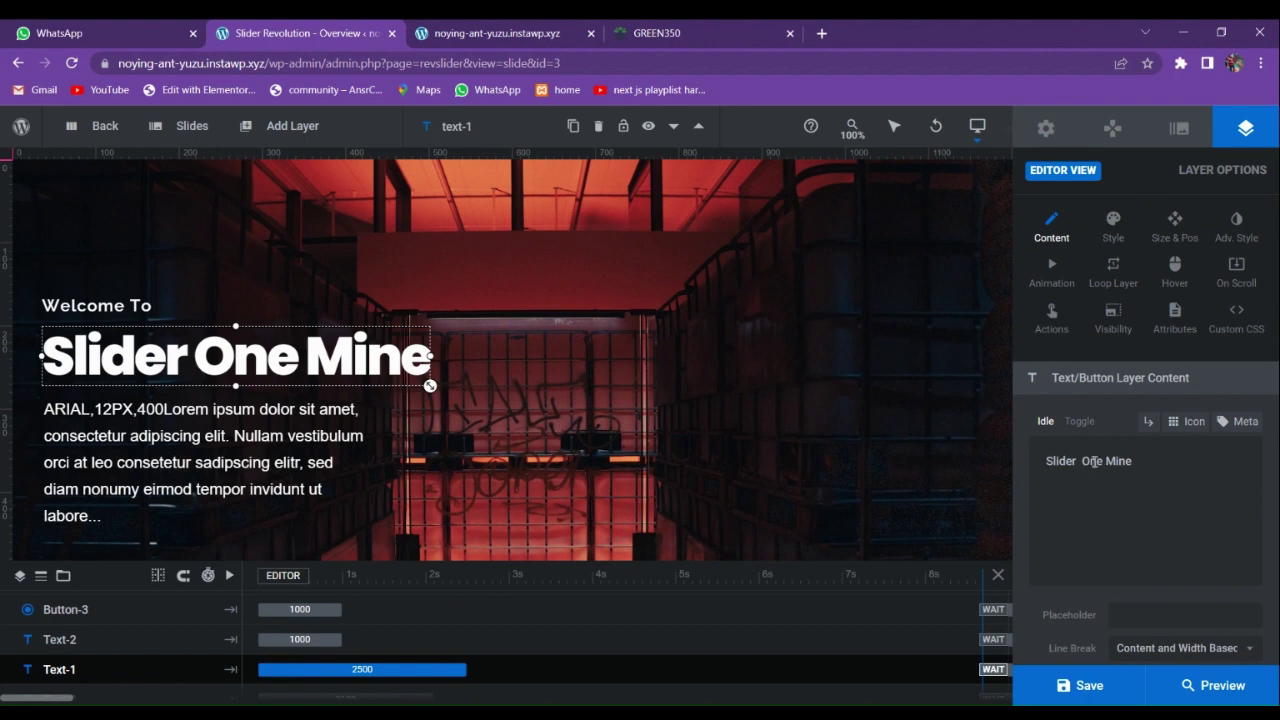
left_click(1102, 461)
key("BackSpace")
key("BackSpace")
key("BackSpace")
key("BackSpace")
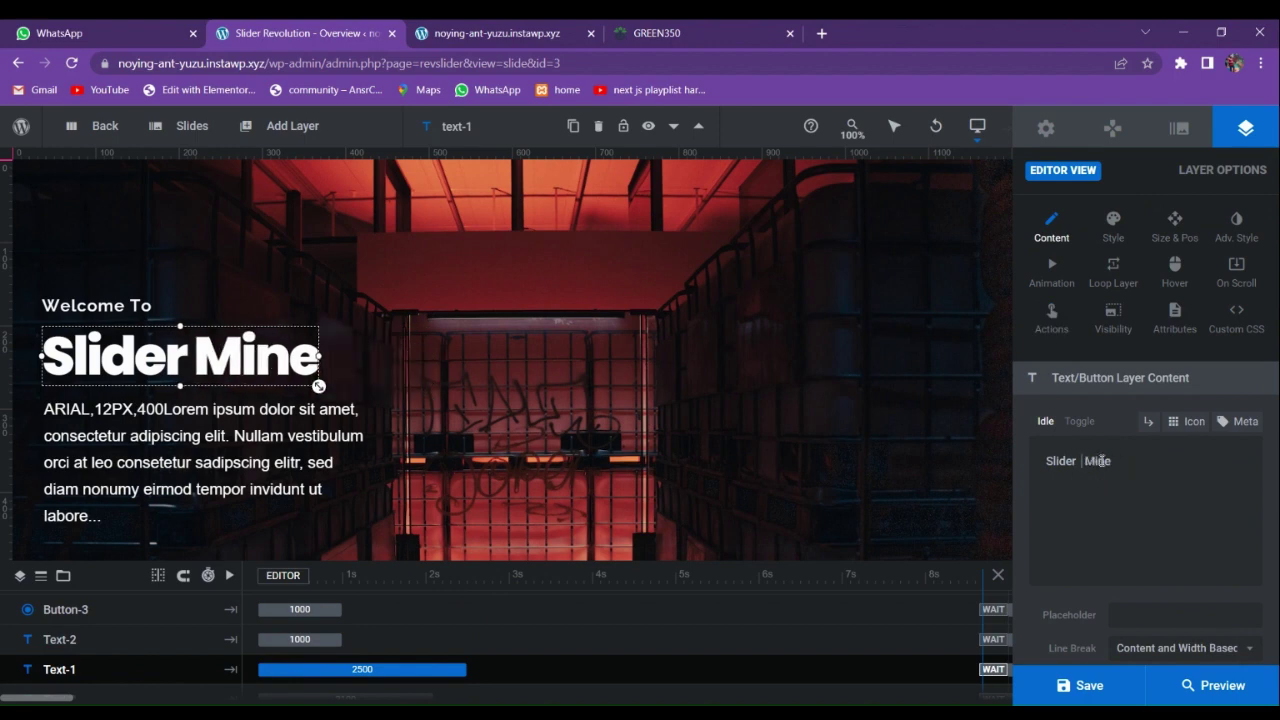
type("Two")
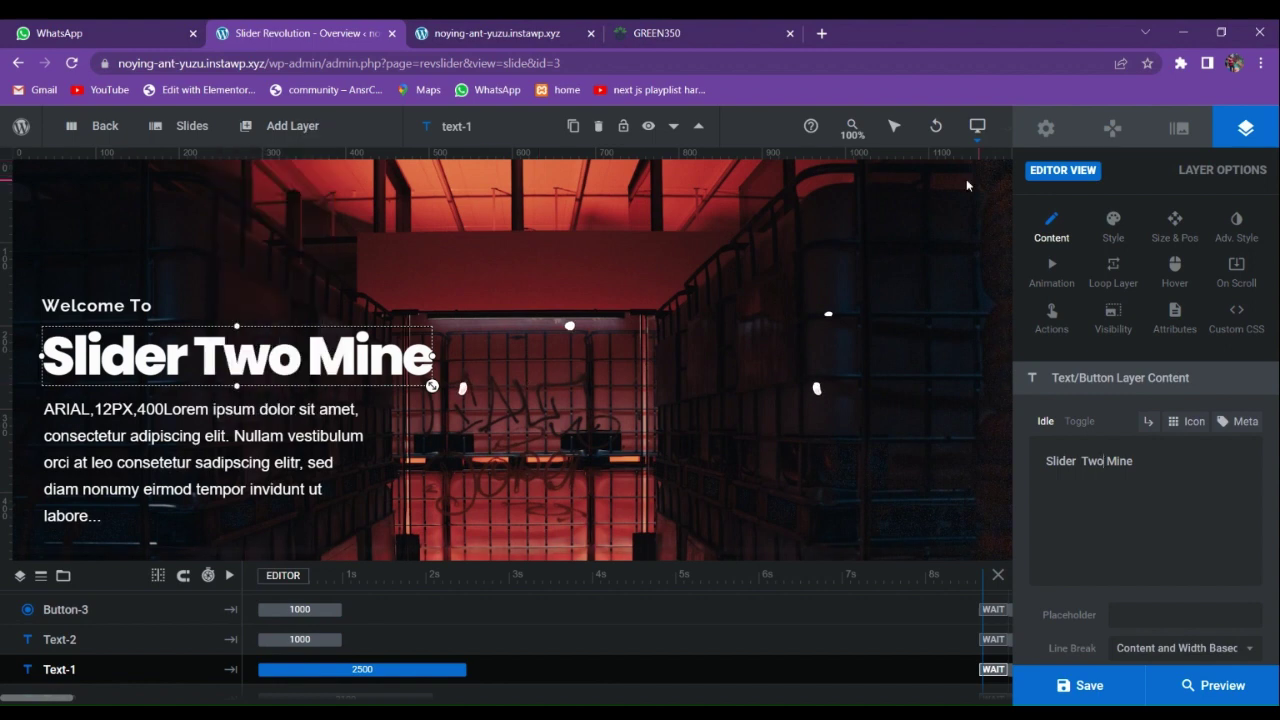
Replace the second slide's background with the media library image of the yellow-edged building against a blue sky.
left_click(1179, 128)
scroll(1162, 414, "down", 2)
scroll(1162, 414, "up", 3)
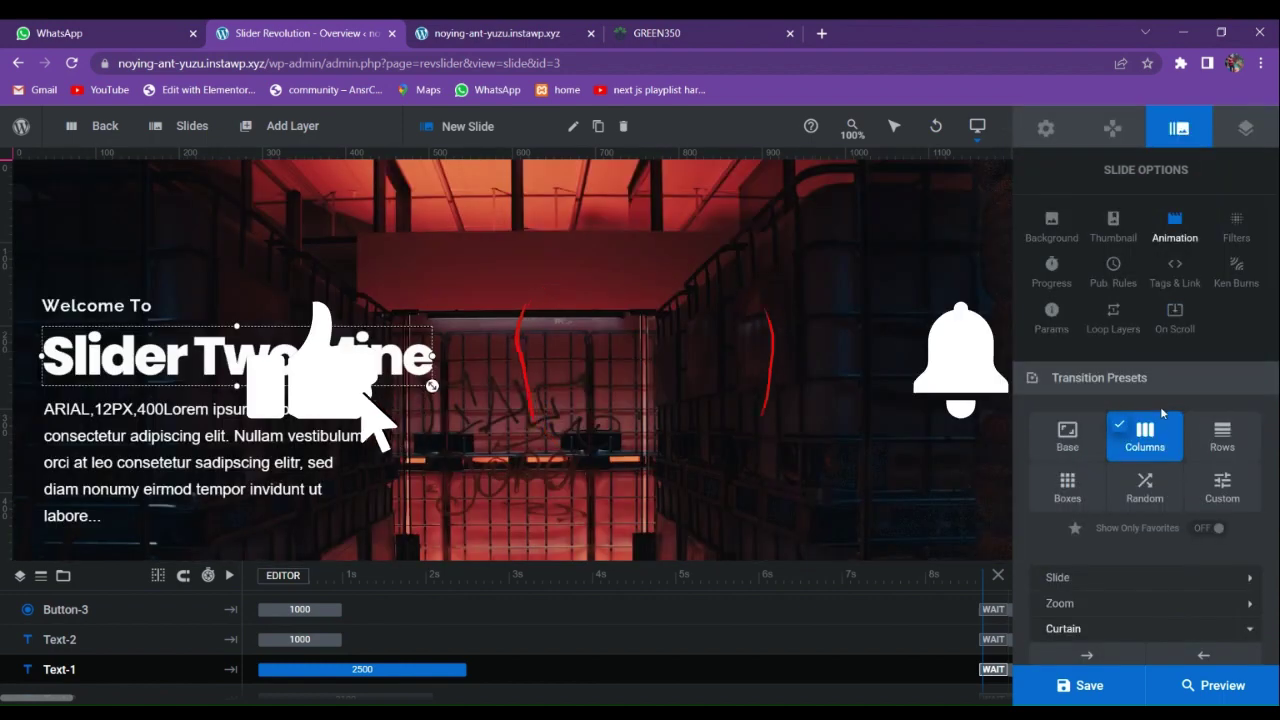
left_click(1051, 226)
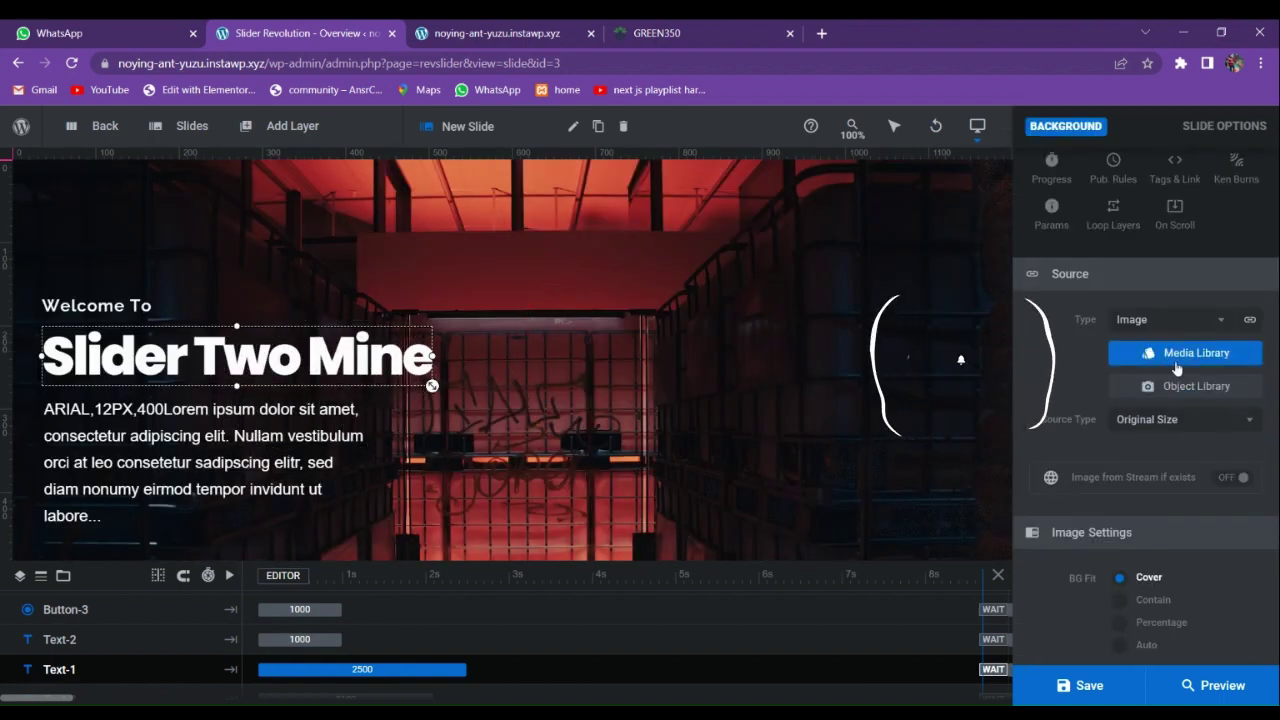
left_click(1120, 353)
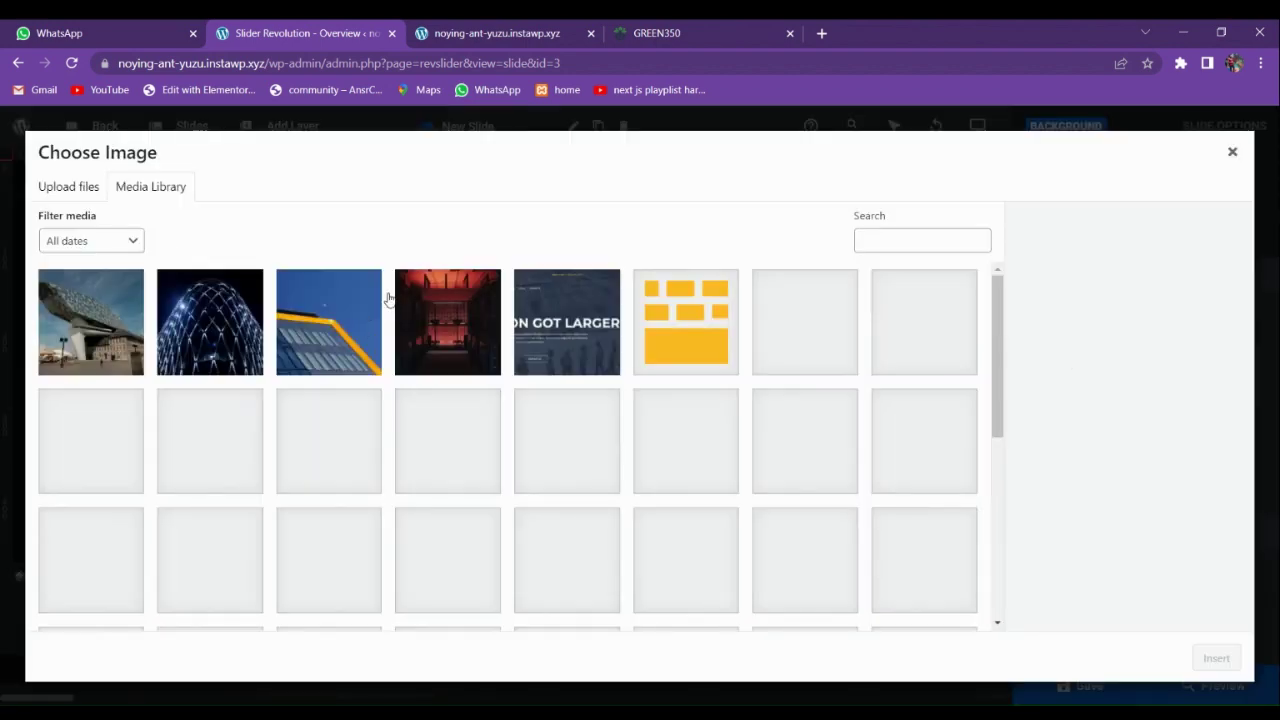
left_click(358, 372)
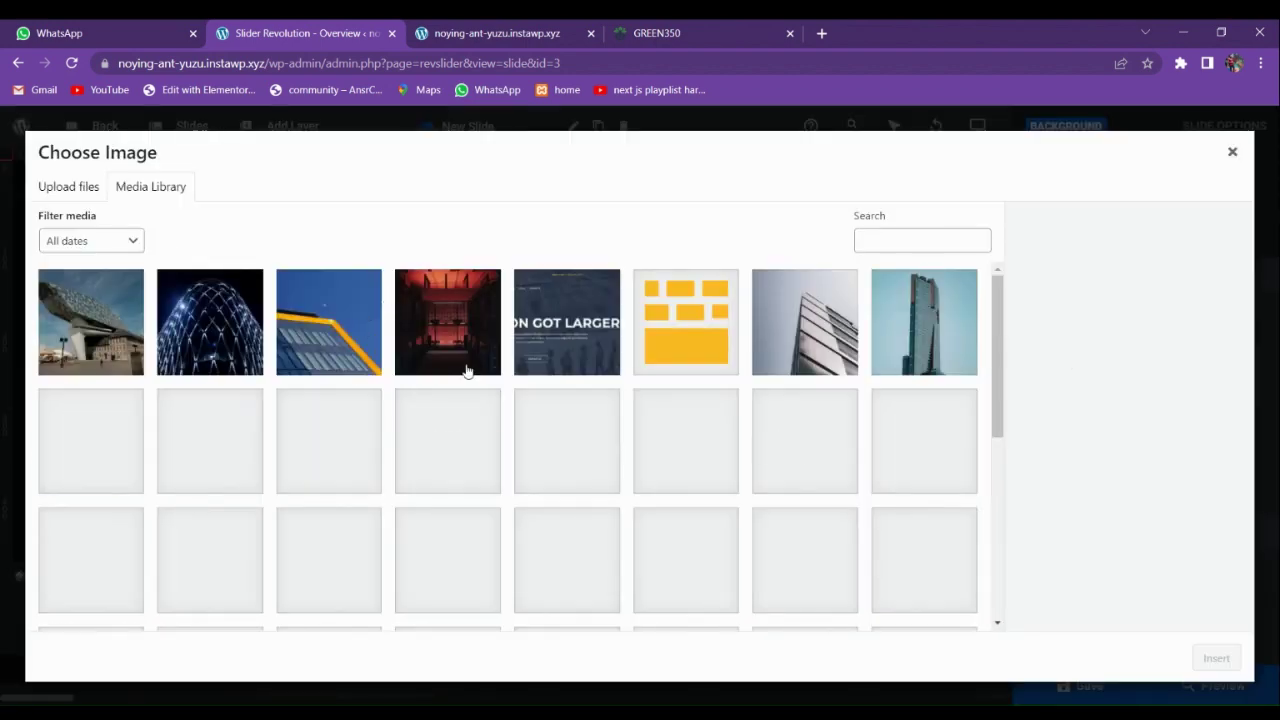
left_click(1214, 659)
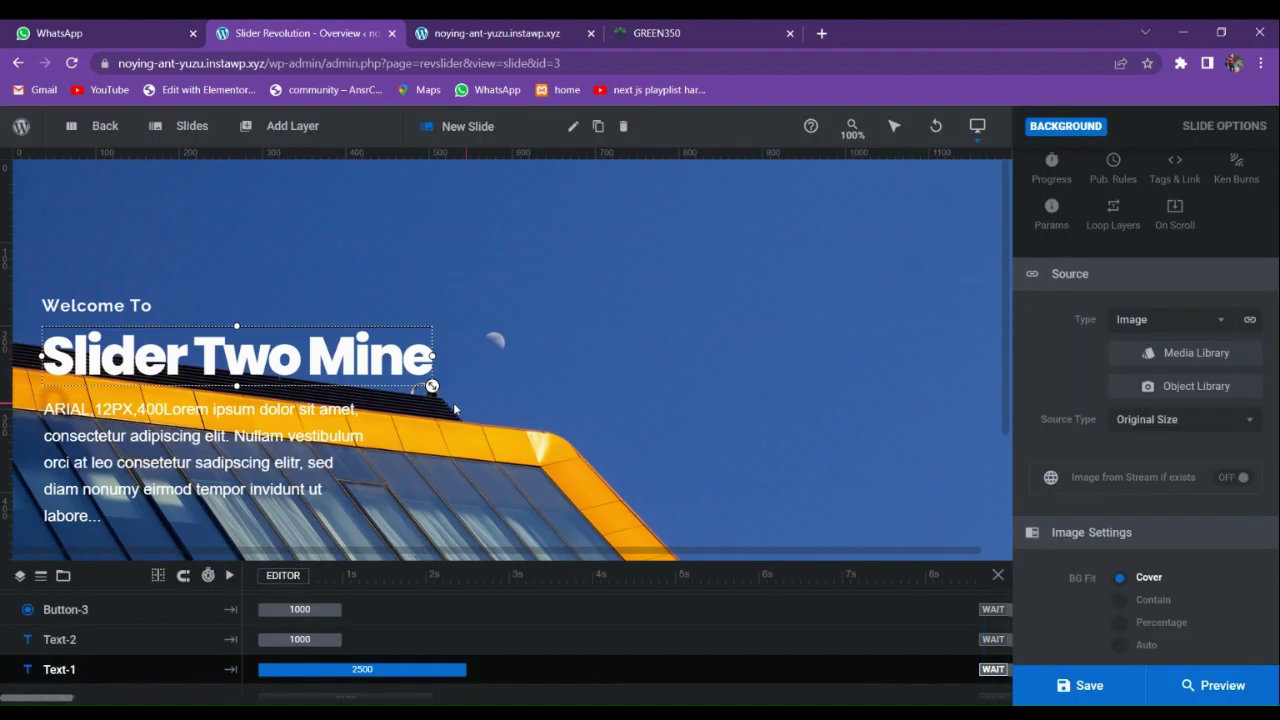
Duplicate the second slide, change the copy's headline to "Slider Three Mine" and save.
mouse_move(192, 126)
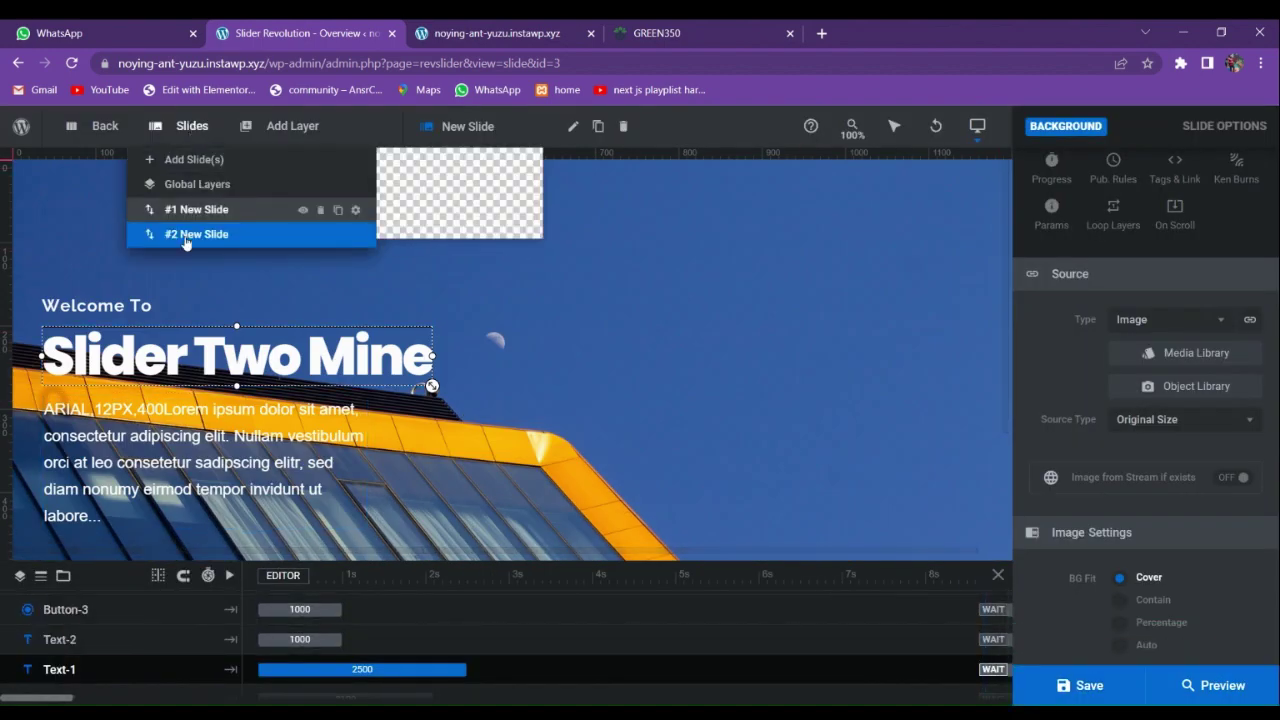
left_click(337, 237)
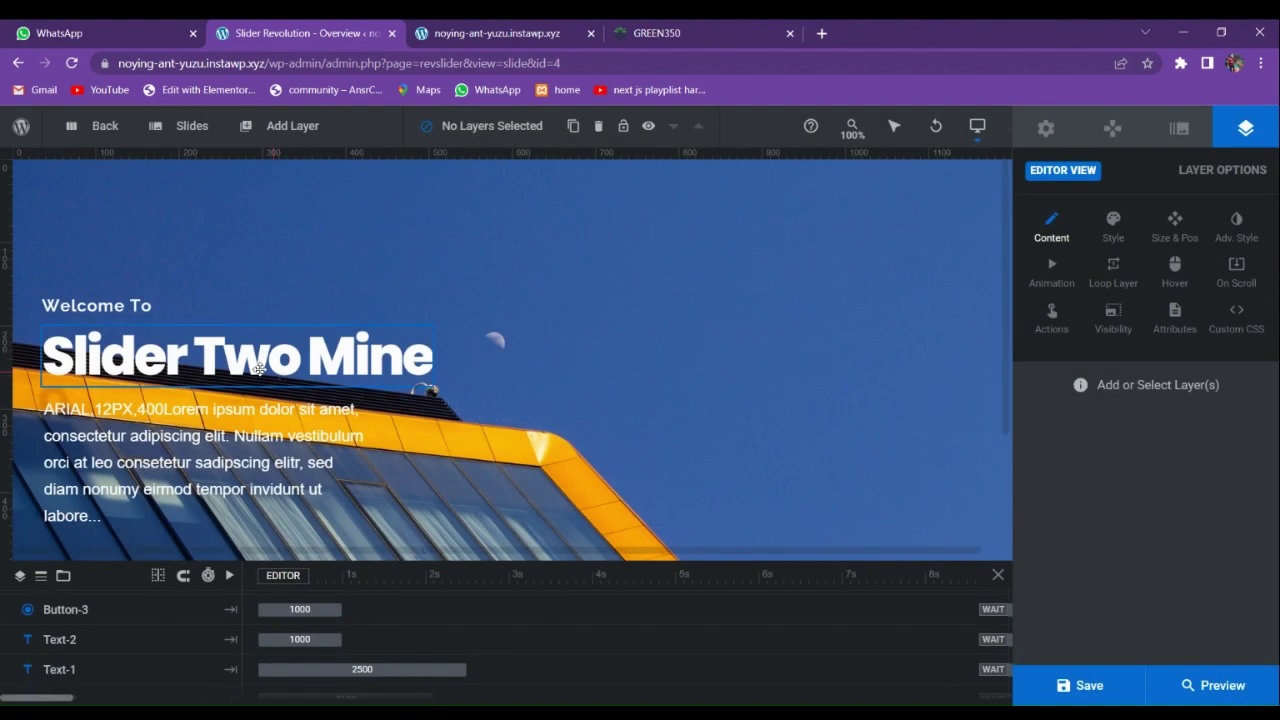
left_click(240, 356)
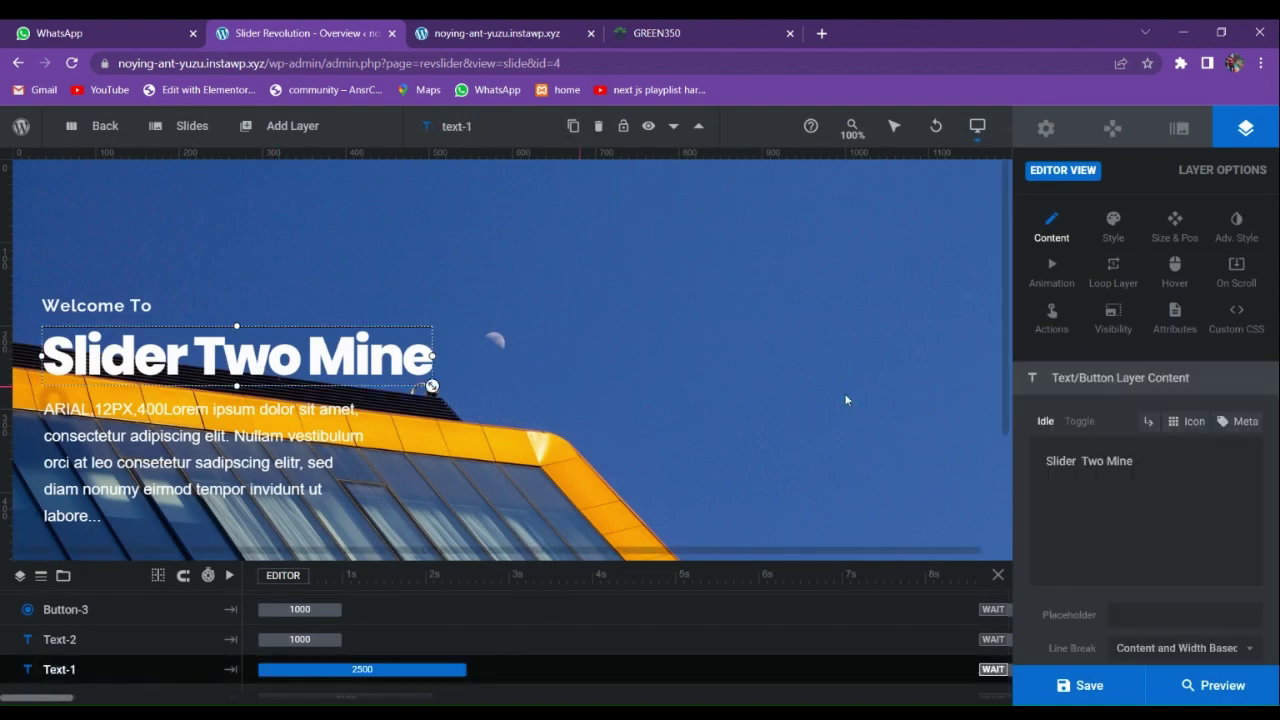
left_click(1104, 463)
key("BackSpace")
key("BackSpace")
key("BackSpace")
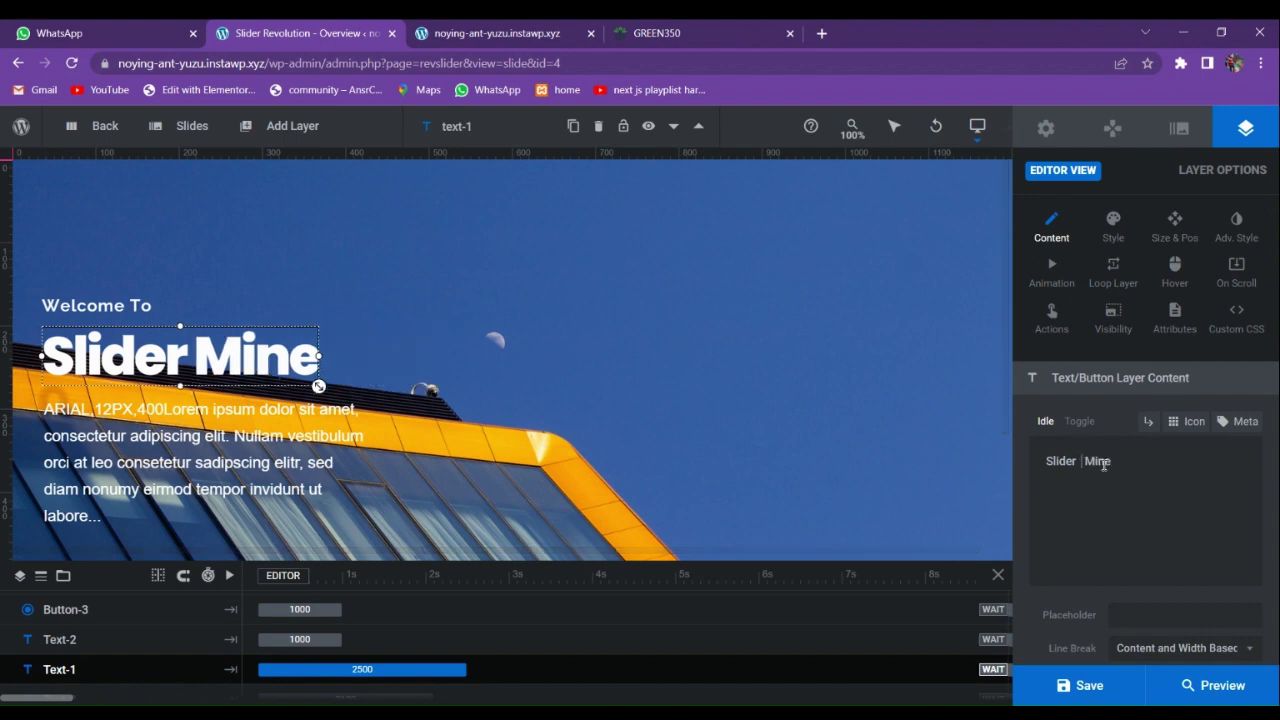
type("Three")
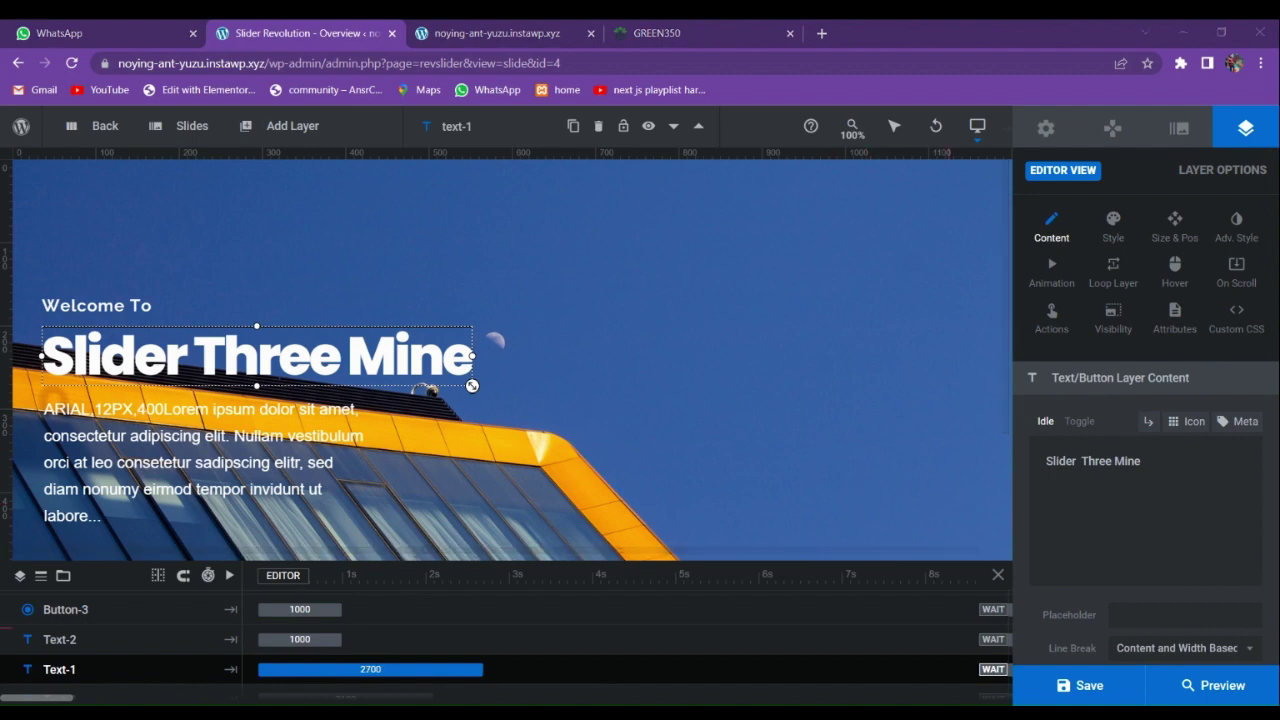
mouse_move(180, 130)
mouse_move(205, 162)
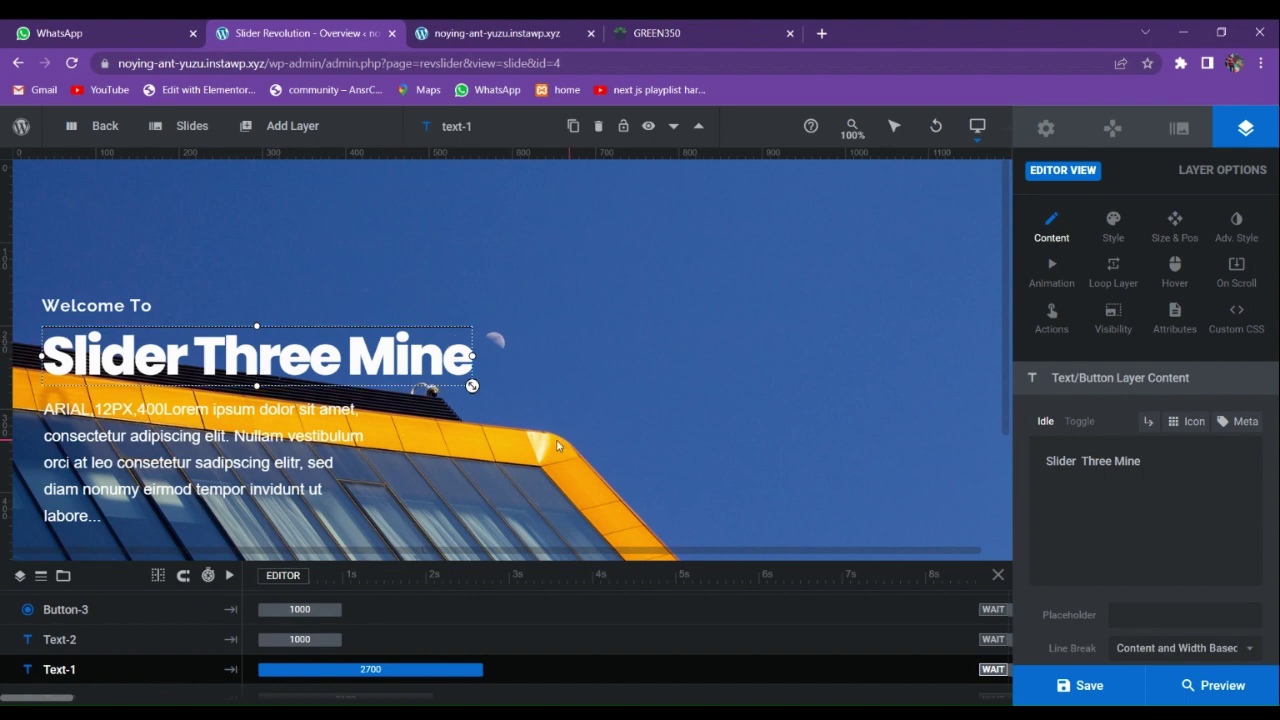
left_click(1082, 687)
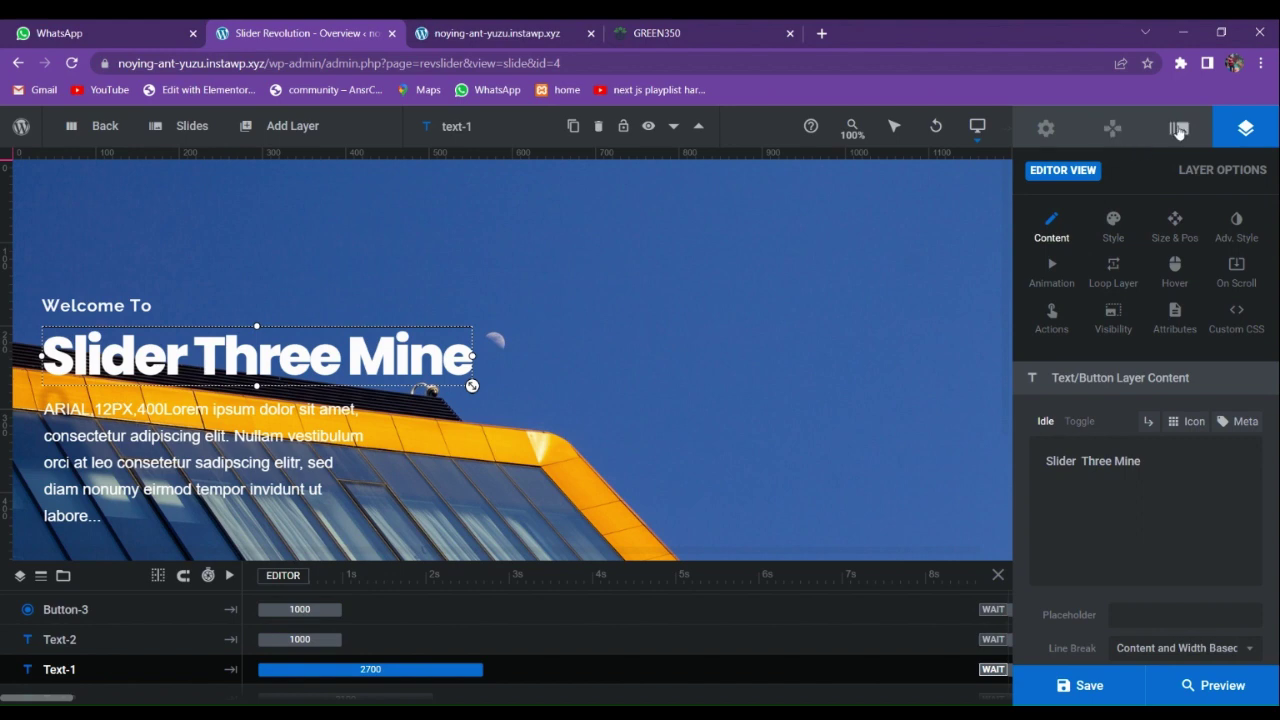
Replace the third slide's background with the media library image of the illuminated lattice building at night, and save.
left_click(1179, 128)
mouse_move(192, 126)
left_click(212, 234)
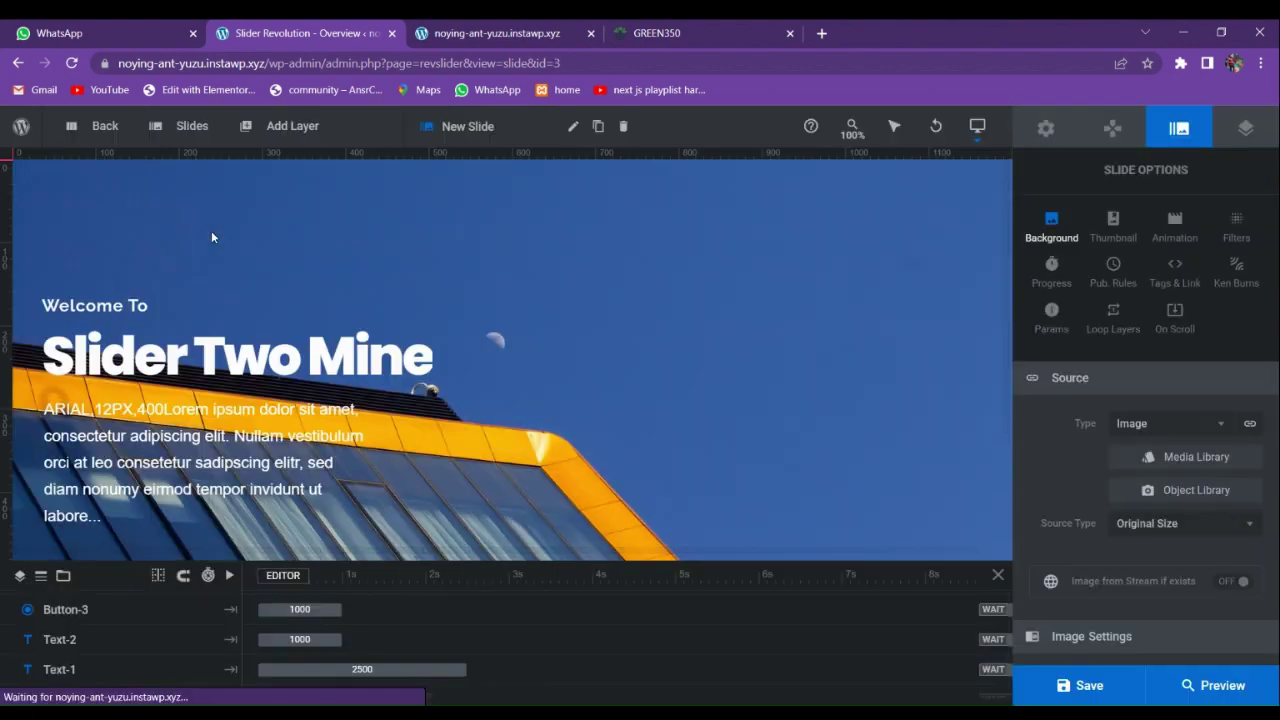
left_click(200, 257)
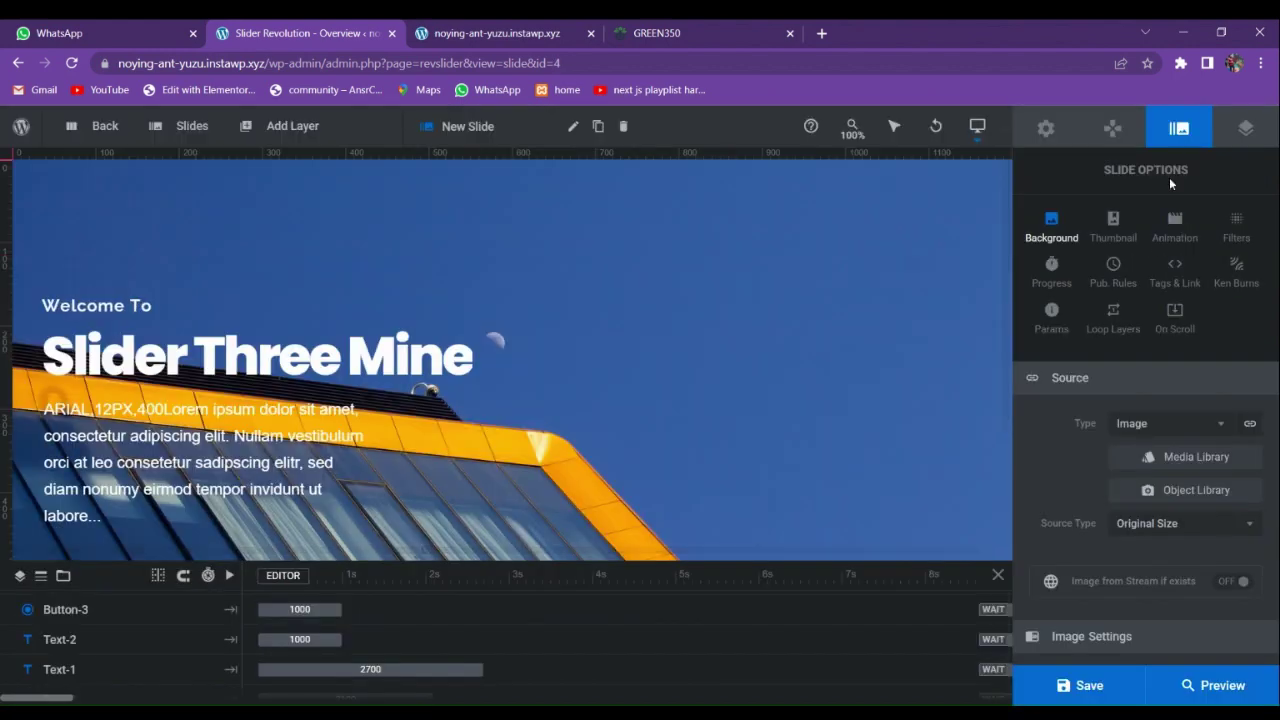
left_click(1165, 457)
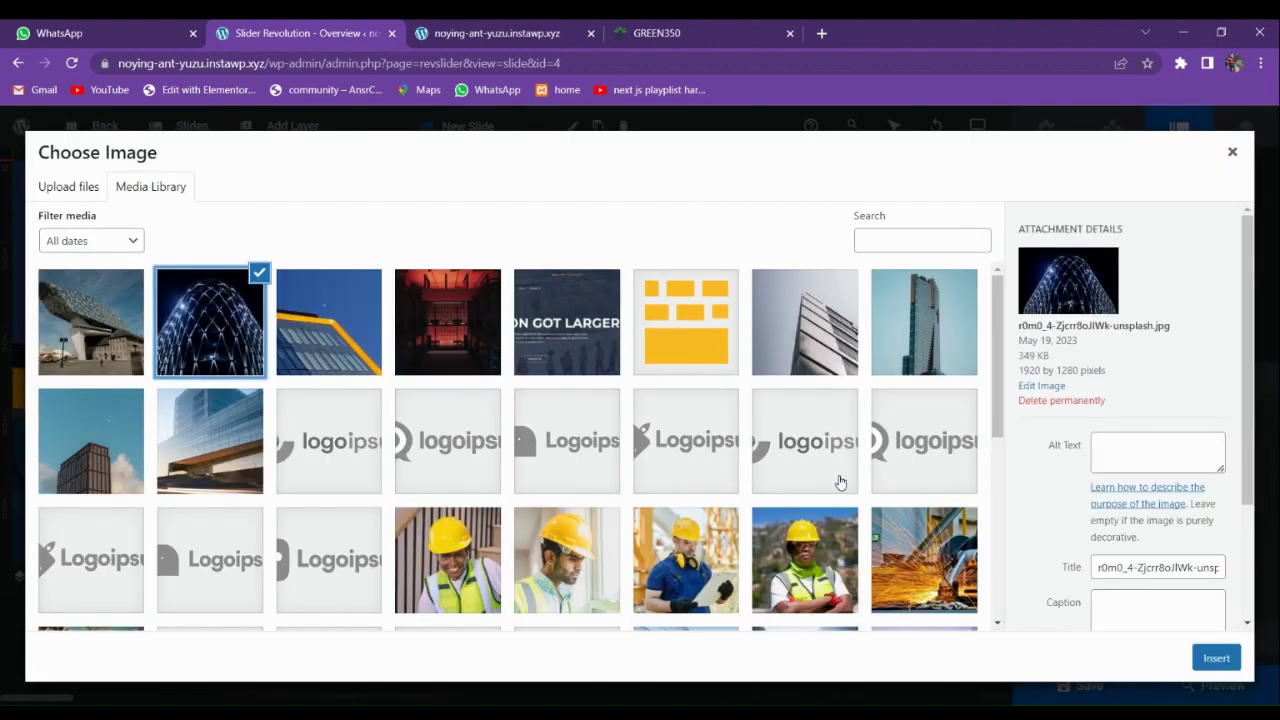
left_click(1216, 657)
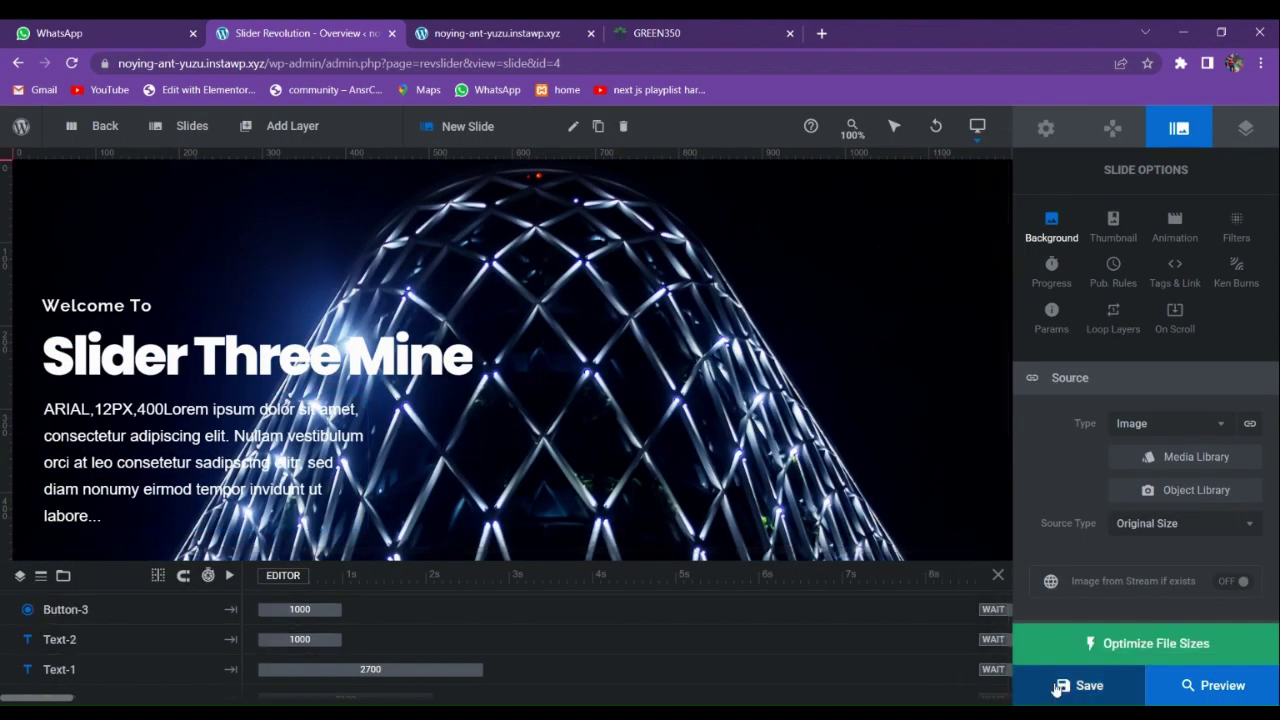
left_click(1082, 685)
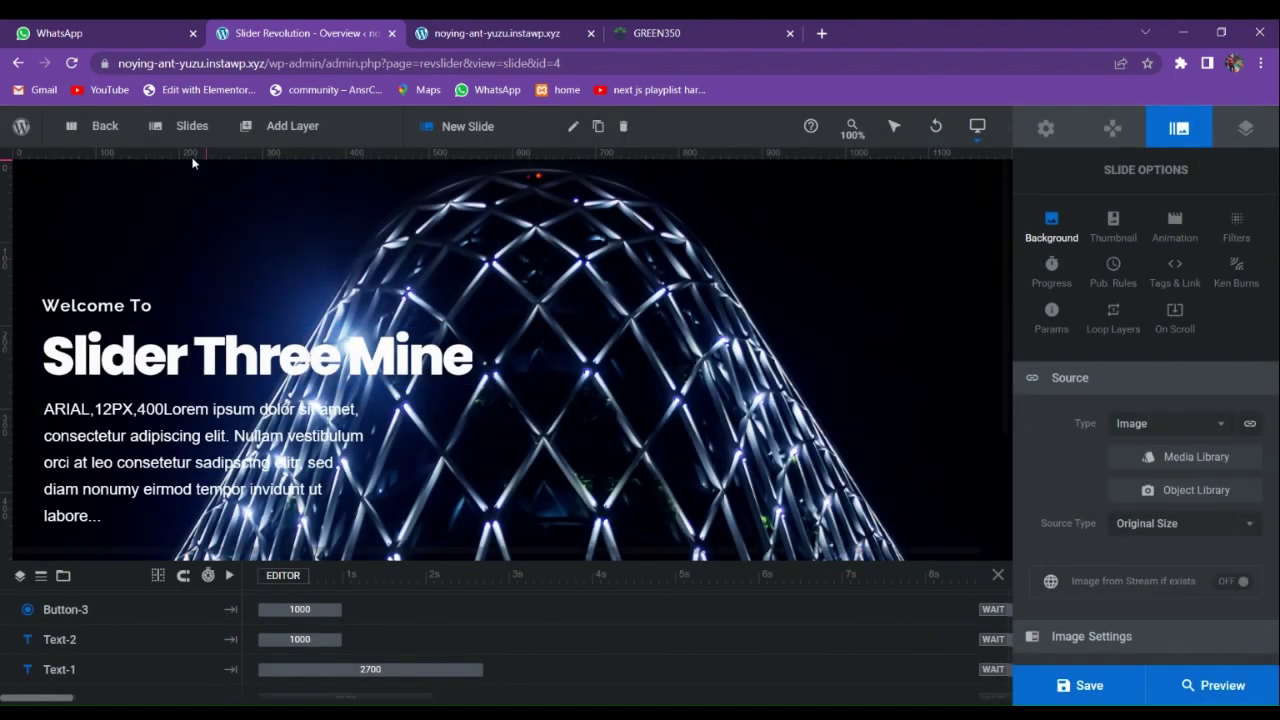
Duplicate the third slide and change the copy's headline to "Slider Four Mine".
mouse_move(192, 128)
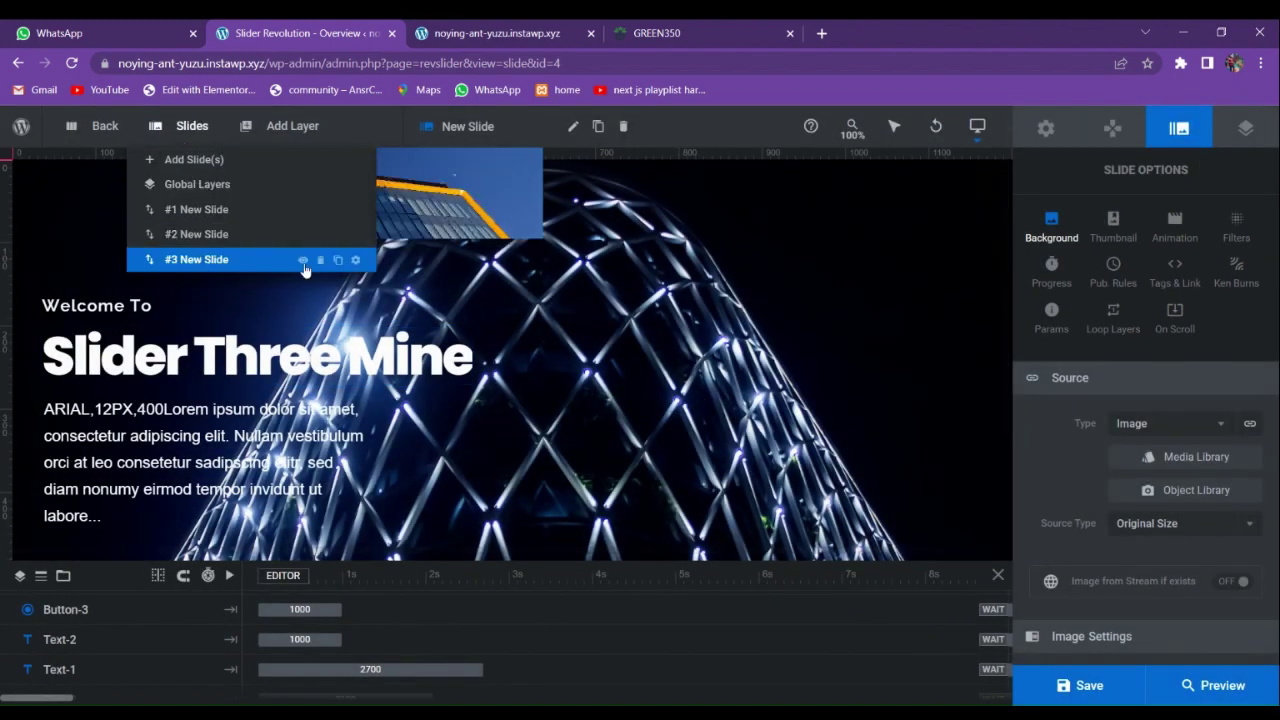
left_click(337, 261)
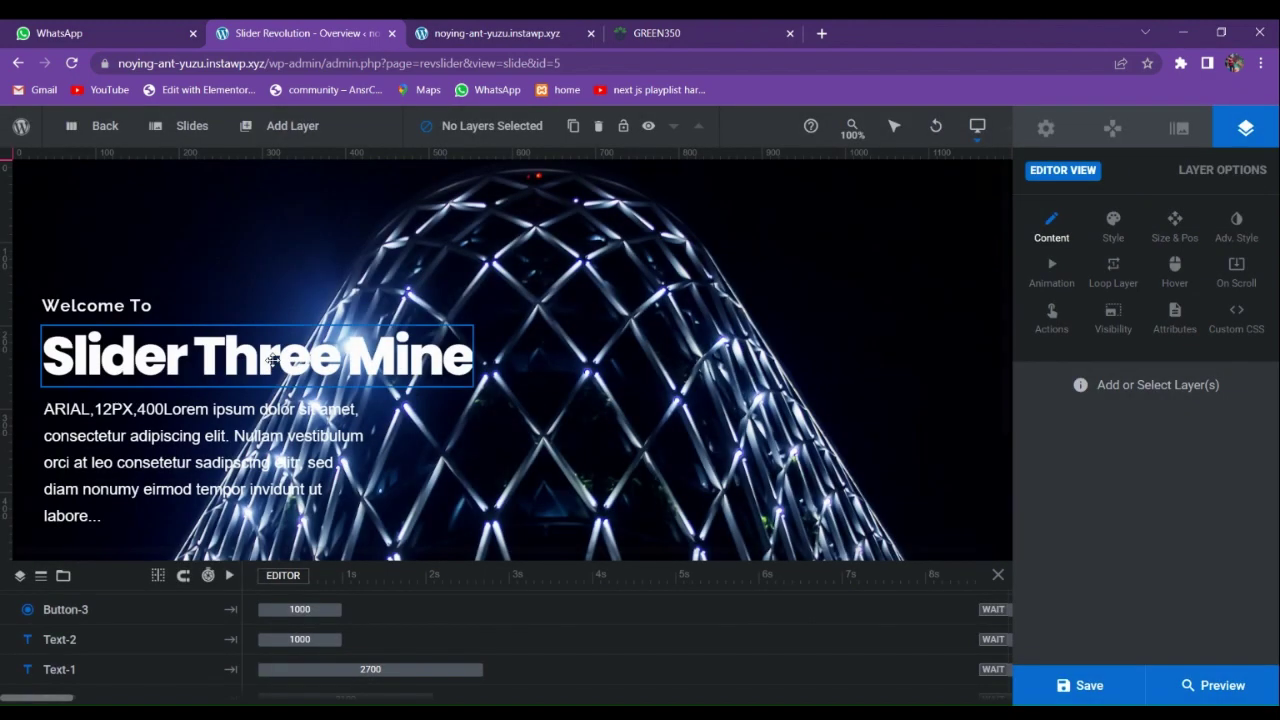
left_click(272, 358)
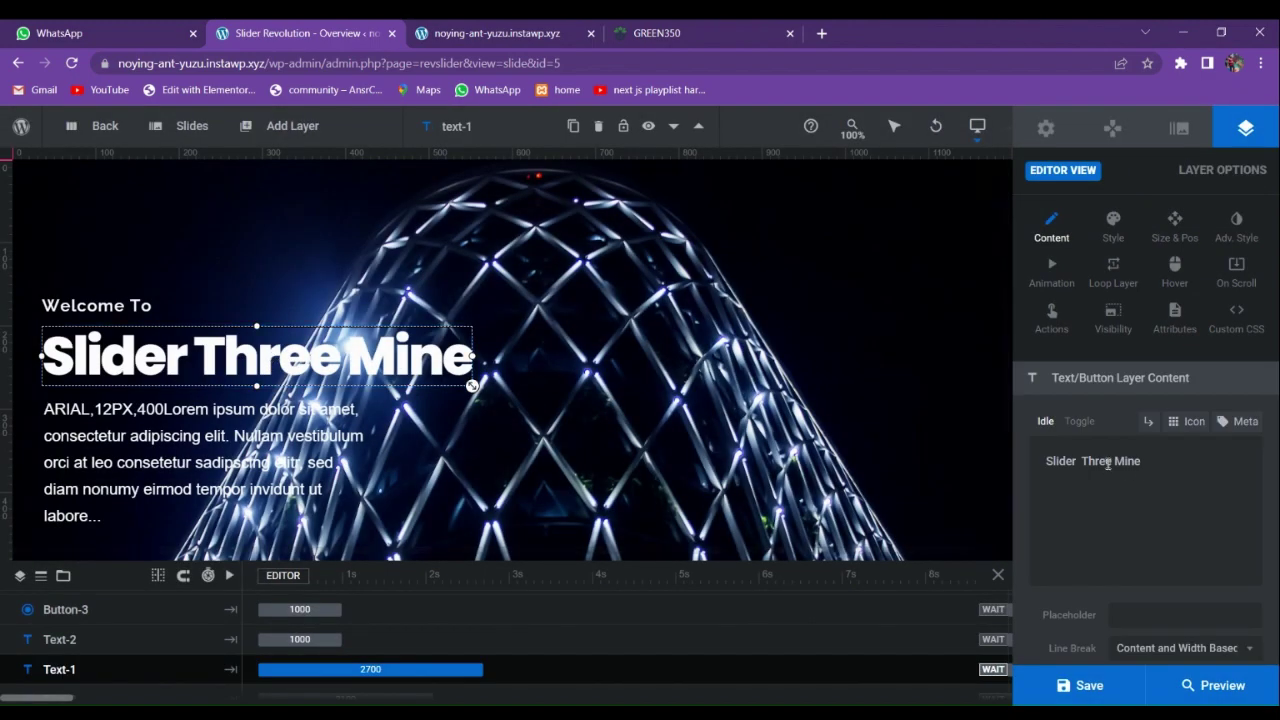
key("BackSpace")
key("BackSpace")
key("BackSpace")
key("BackSpace")
key("BackSpace")
type("Fpir")
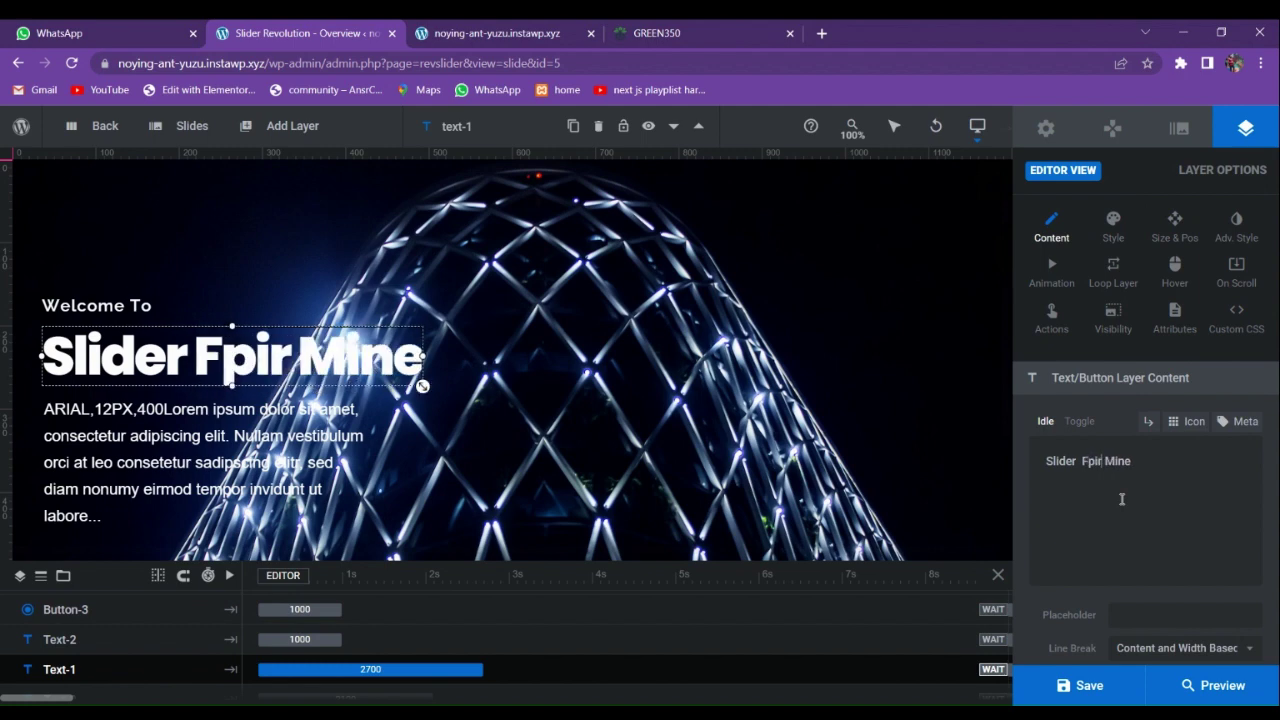
key("BackSpace")
key("BackSpace")
key("BackSpace")
type("our")
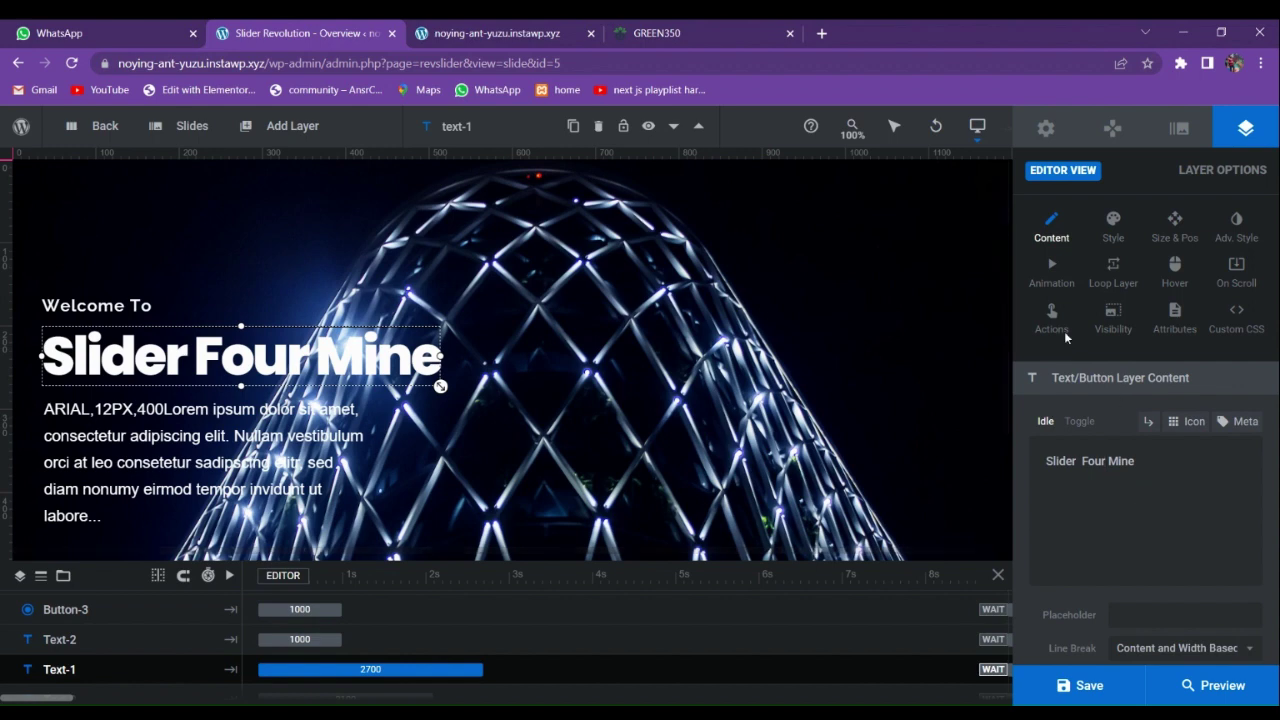
Replace the fourth slide's background with the media library image of the angular glass-faceted building above the old brick block, and save.
left_click(1178, 128)
left_click(1181, 462)
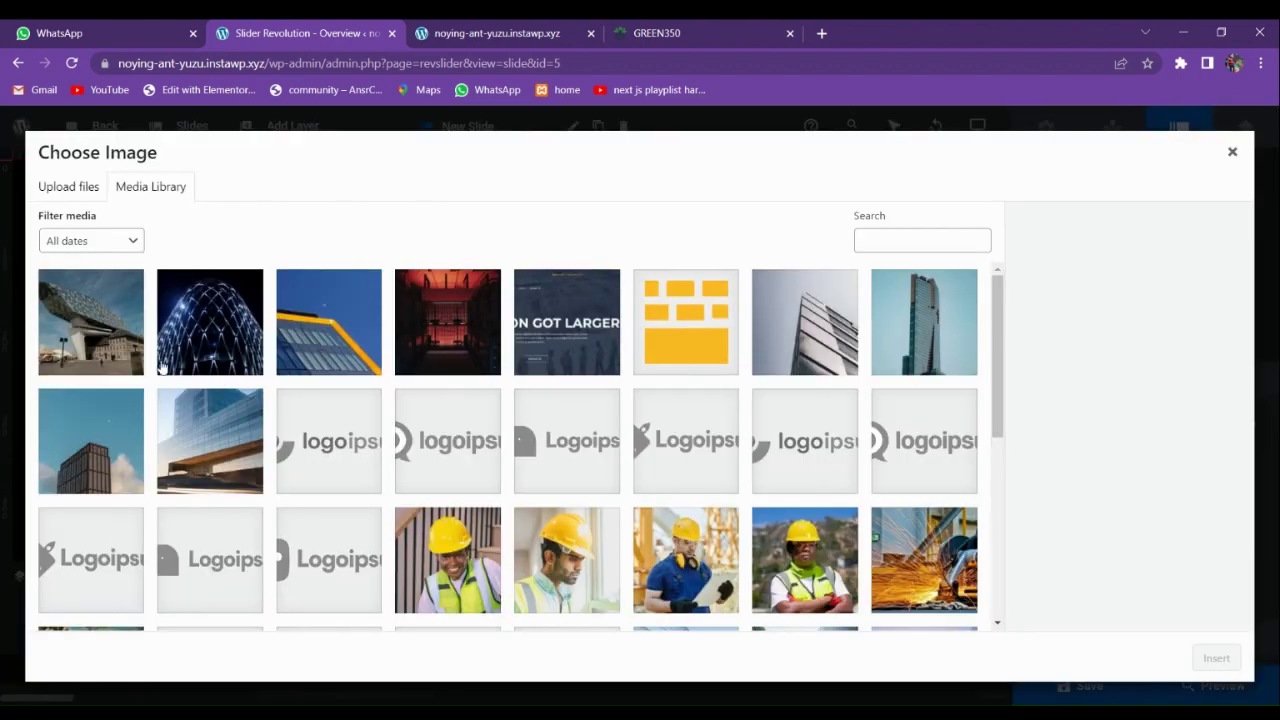
left_click(90, 345)
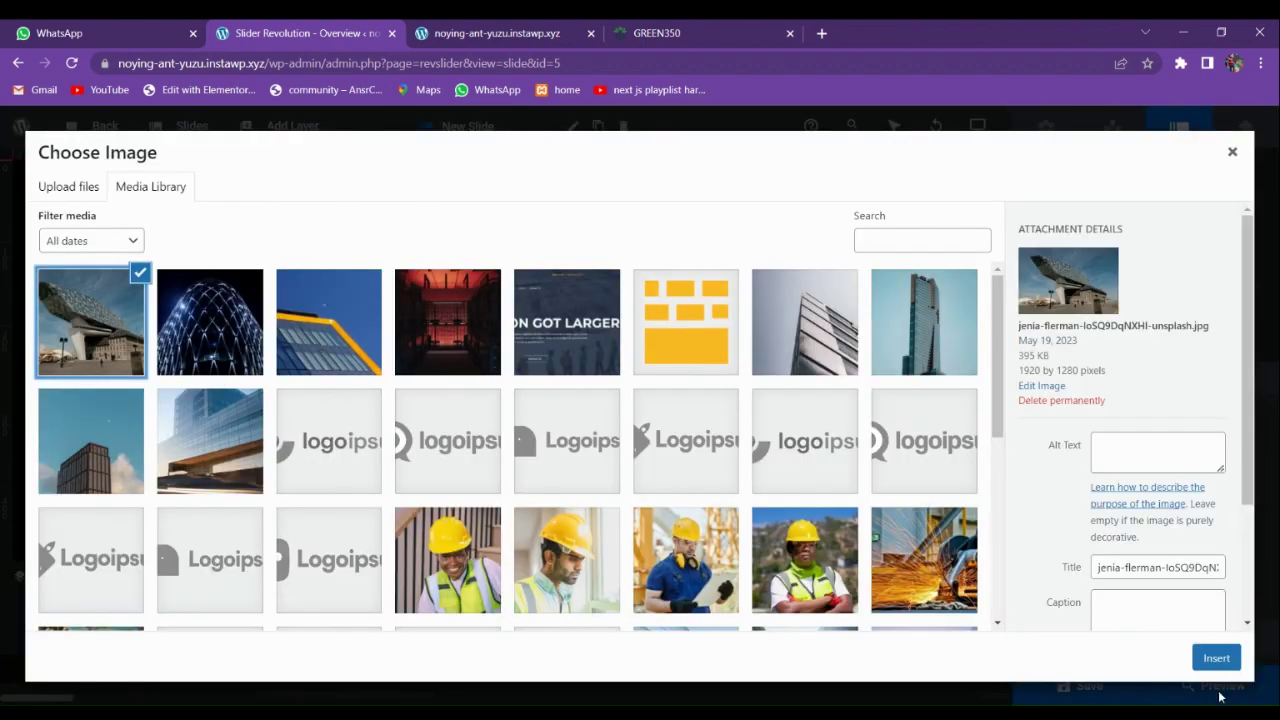
left_click(1216, 657)
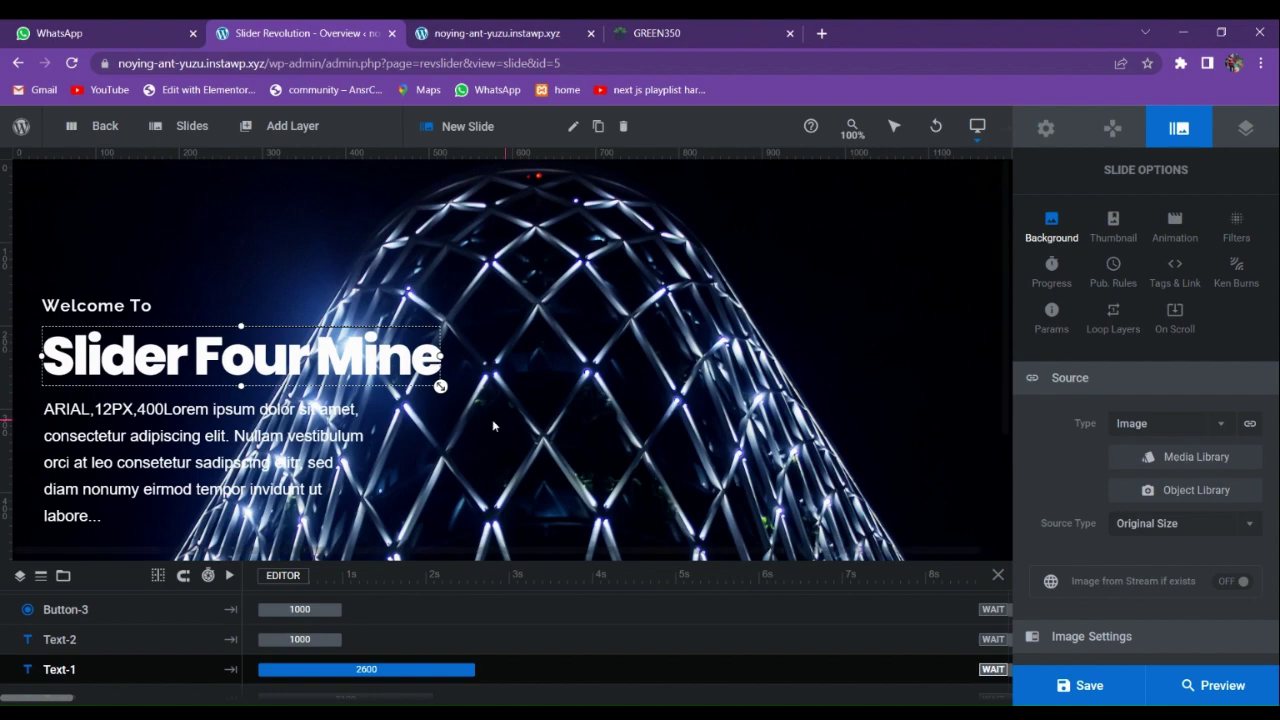
scroll(560, 420, "down", 2)
scroll(600, 415, "up", 2)
scroll(675, 412, "down", 2)
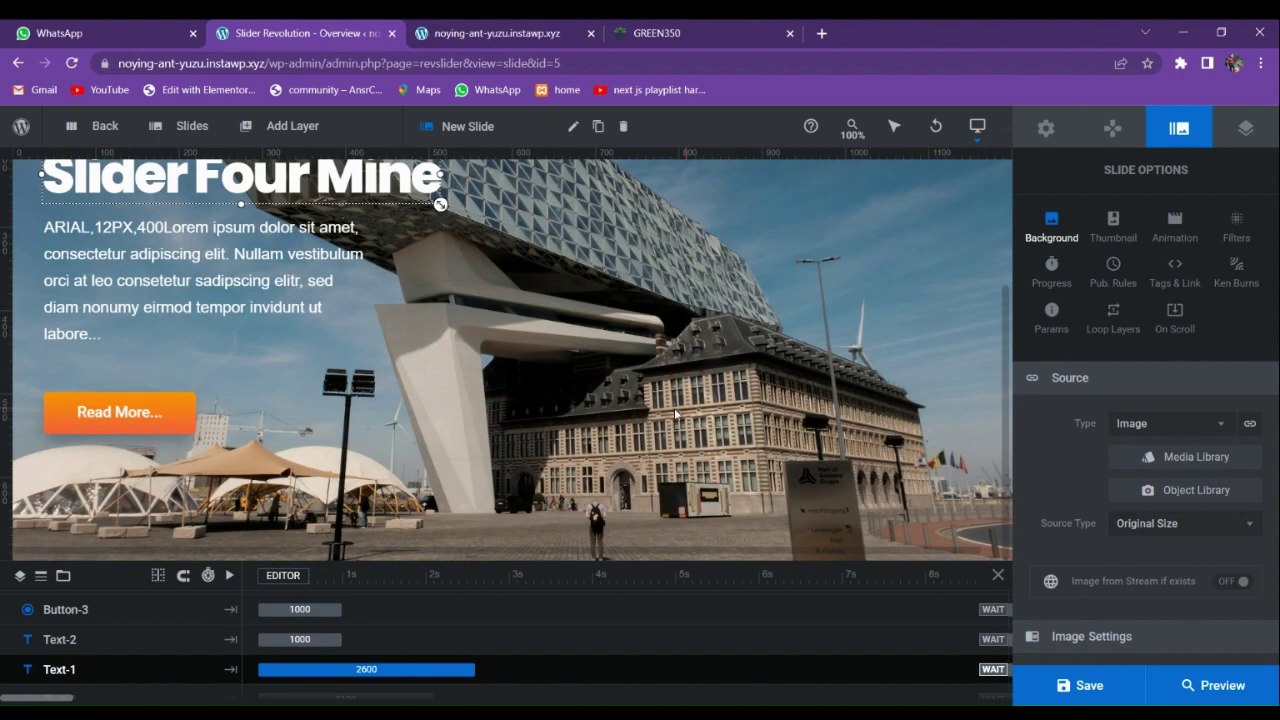
key("ctrl+s")
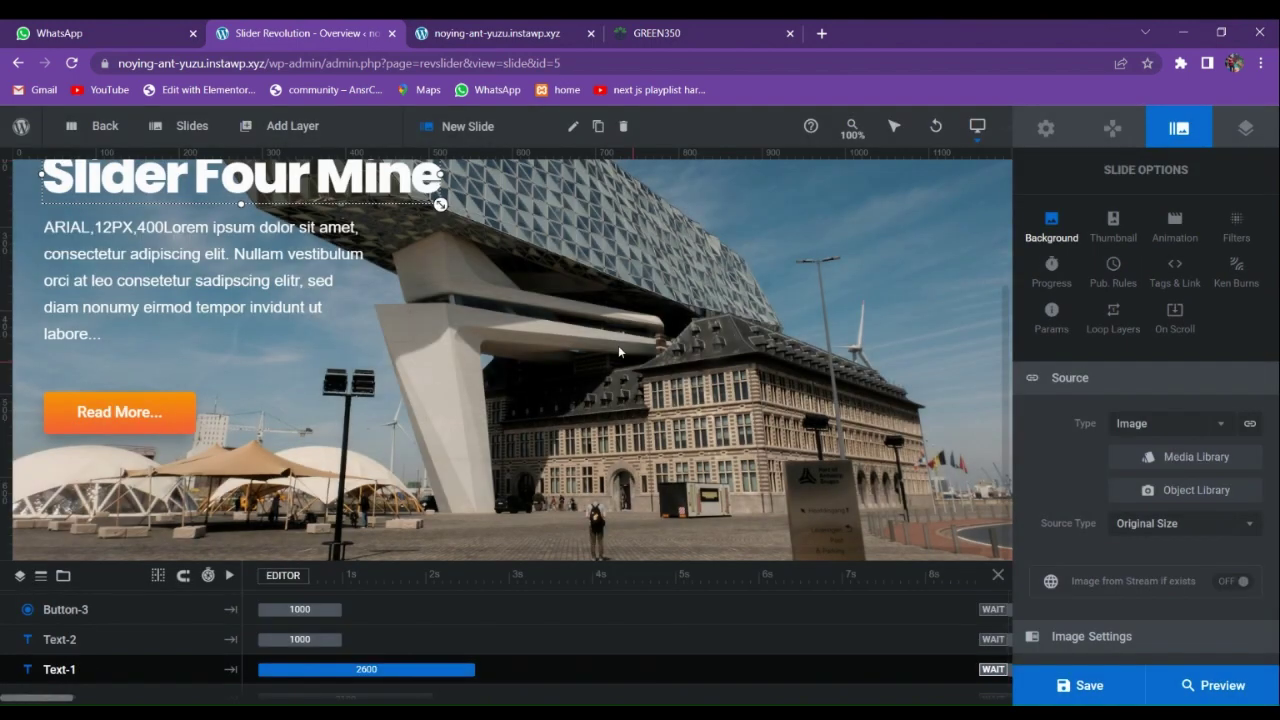
Set the module's default slide duration to 5000 ms and save the slider.
scroll(618, 345, "up", 2)
left_click(1045, 128)
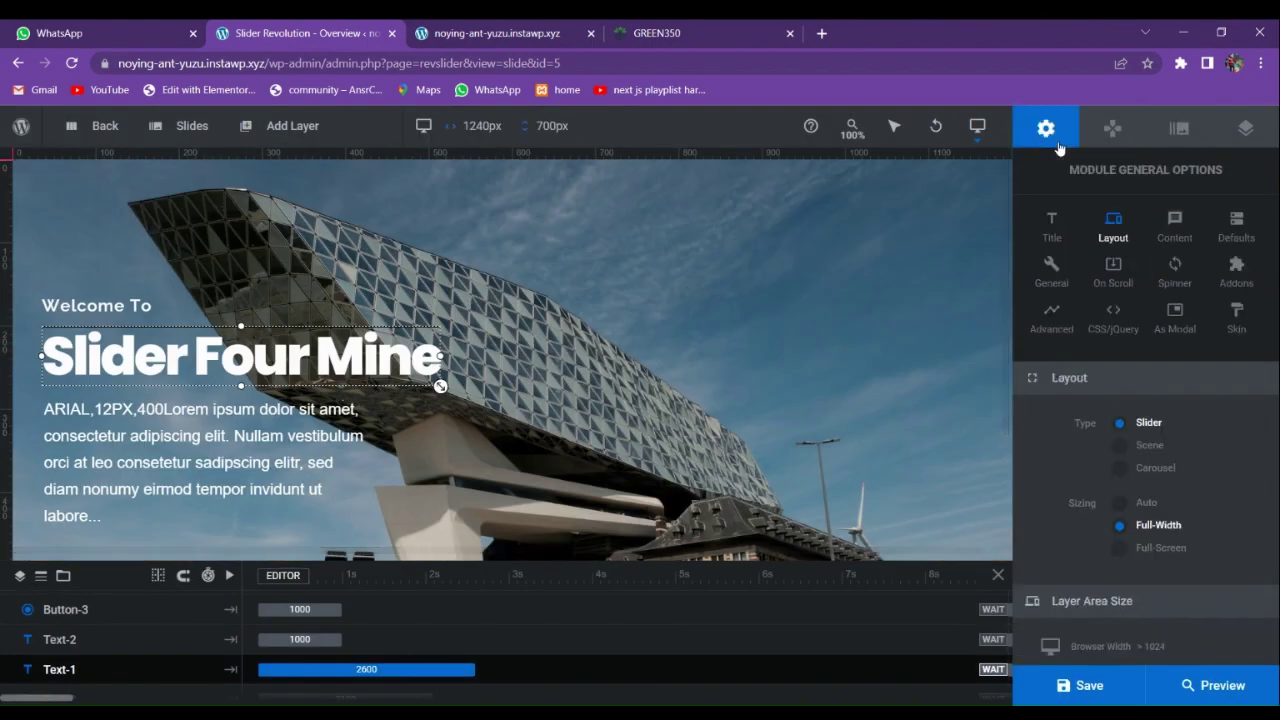
left_click(1175, 228)
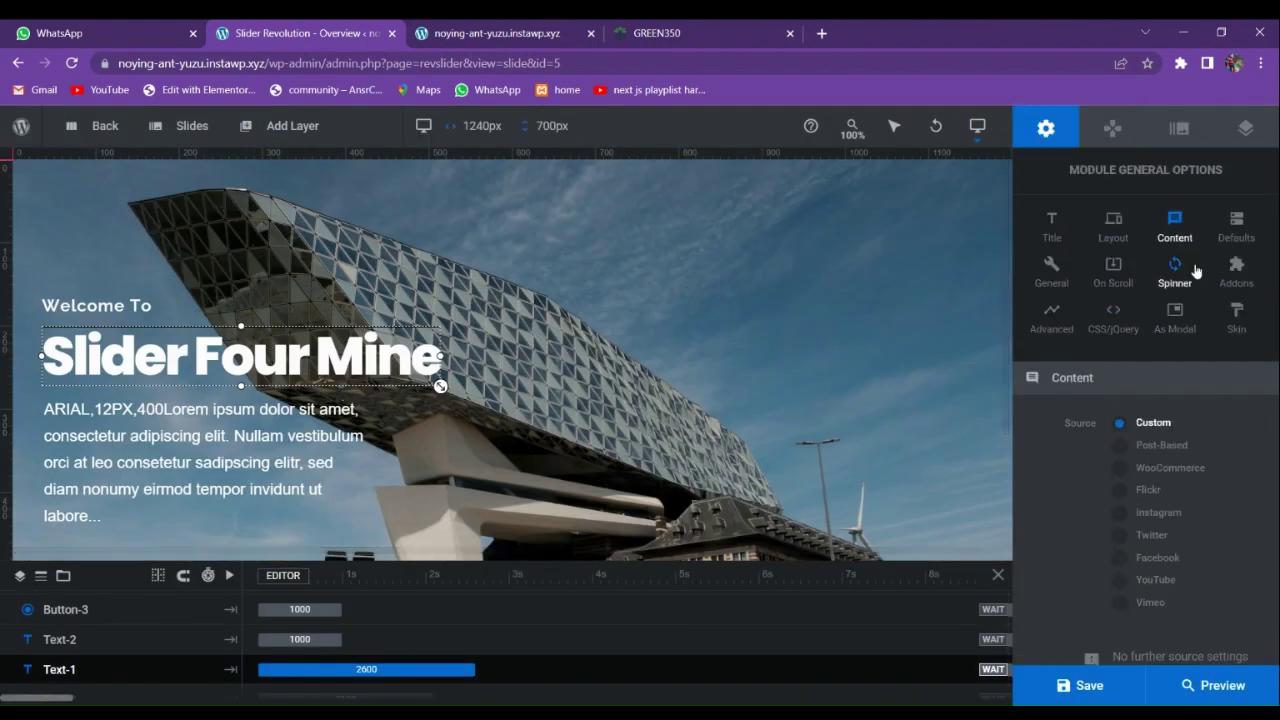
scroll(1126, 470, "down", 1)
scroll(1133, 468, "up", 1)
left_click(1227, 248)
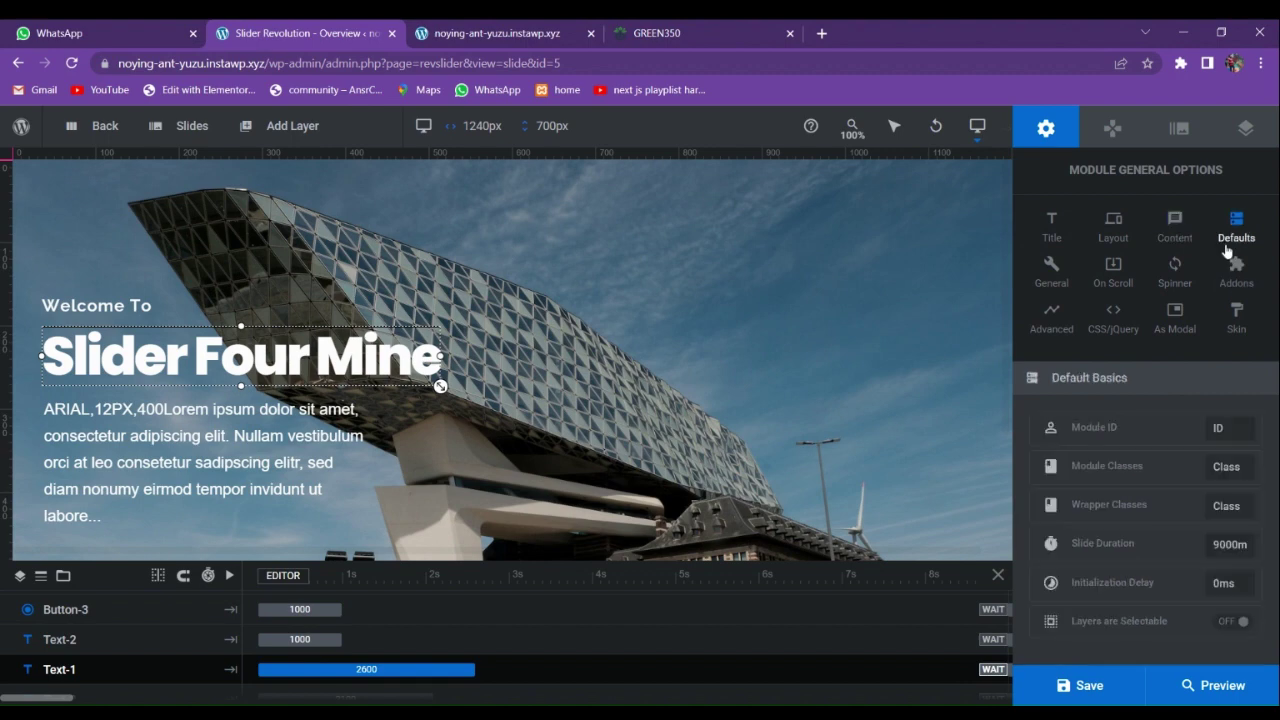
scroll(1213, 526, "down", 2)
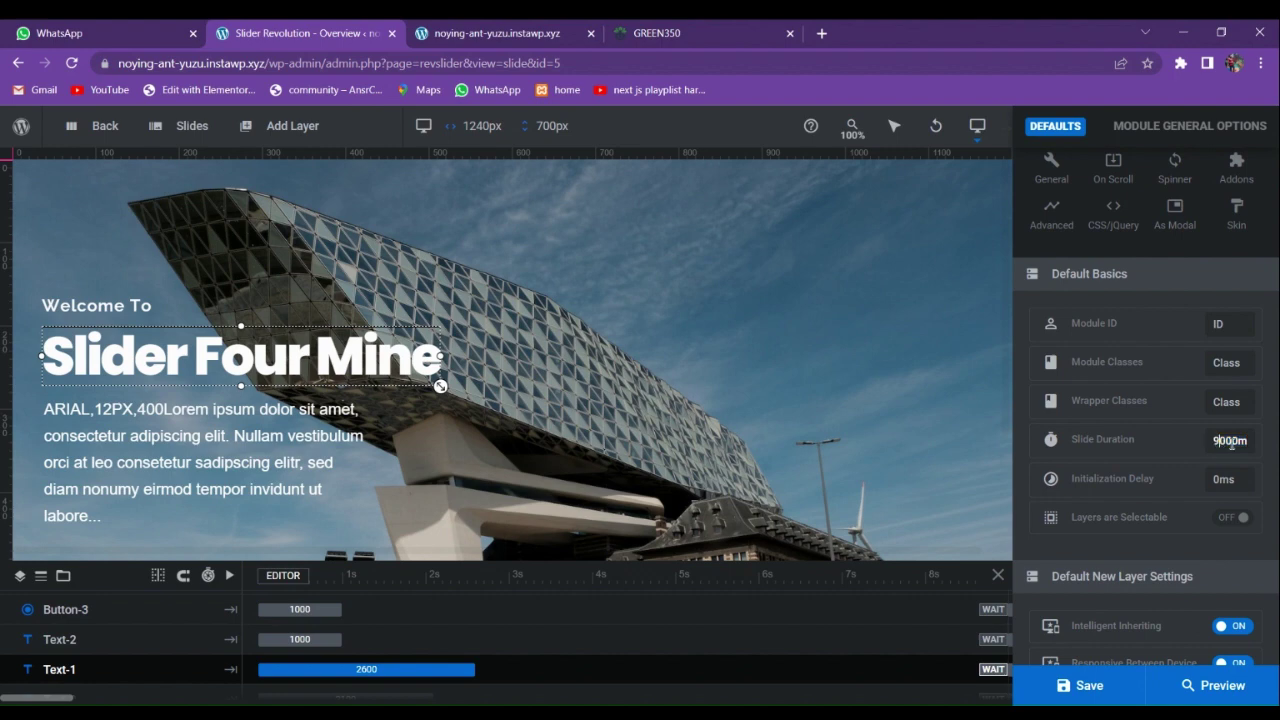
key("Return")
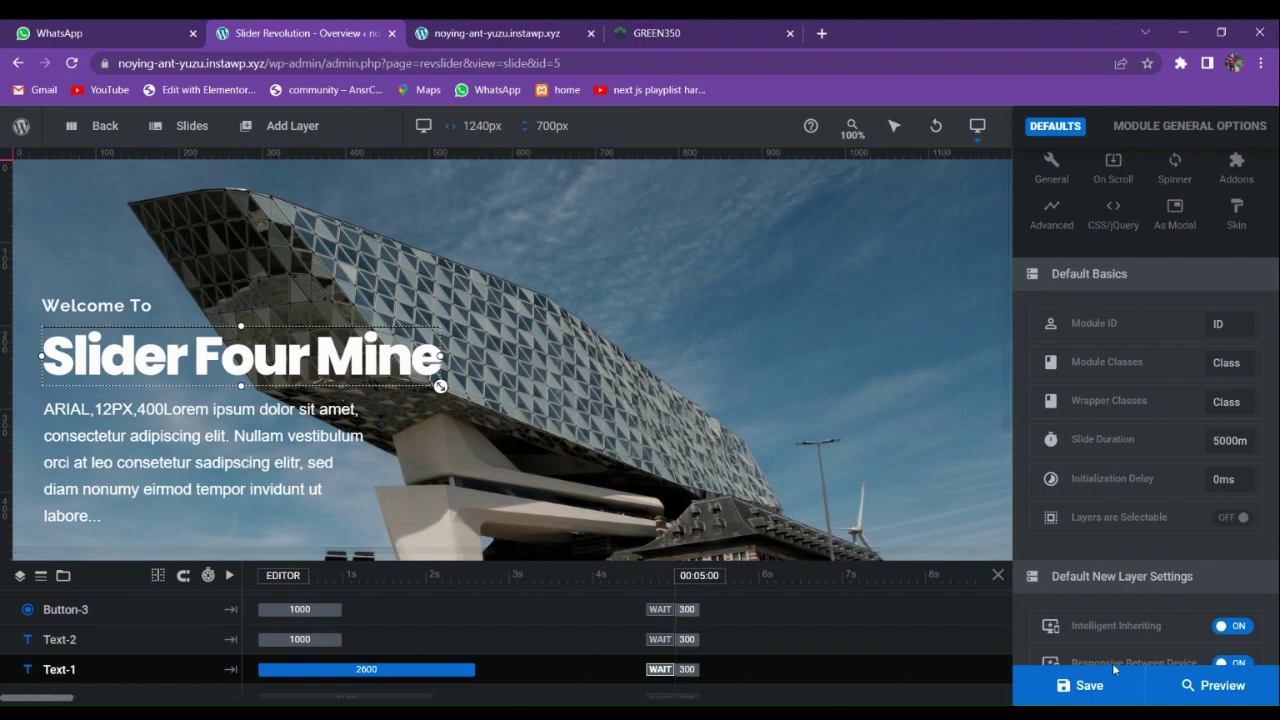
key("ctrl+s")
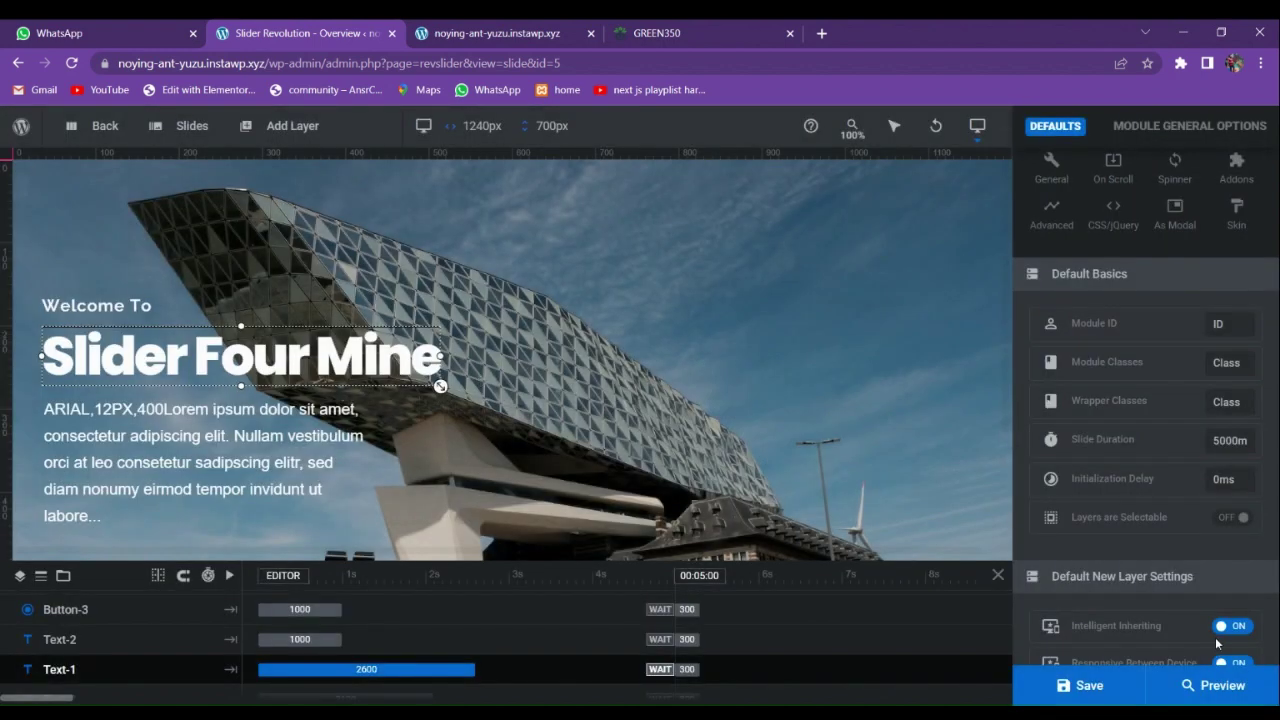
Preview the slider to check the slide timing, and return to the editor.
left_click(1212, 685)
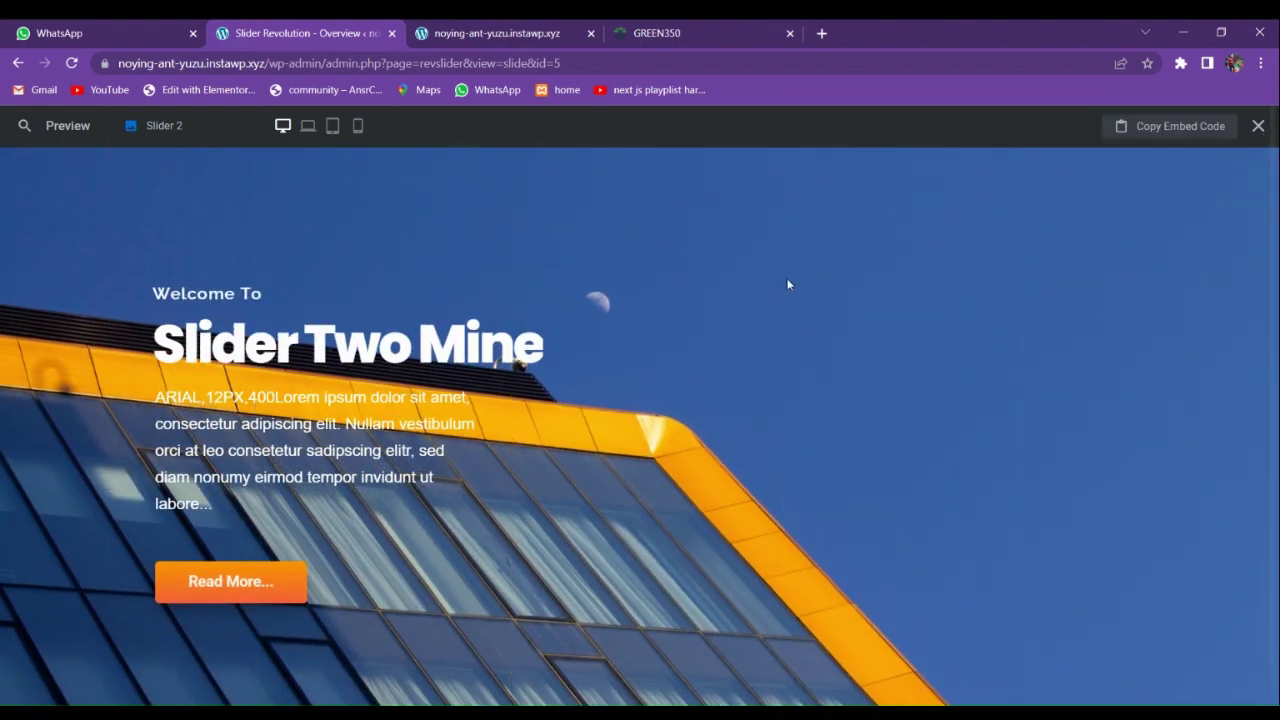
left_click(1258, 126)
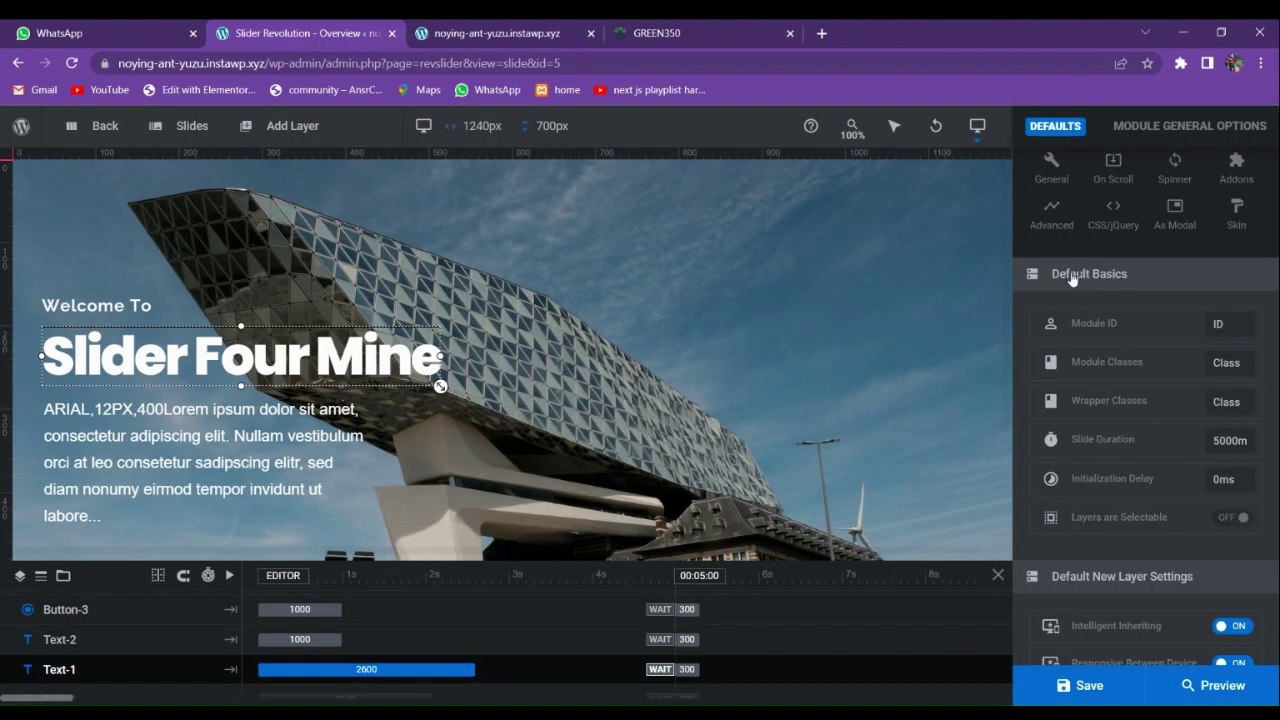
scroll(1080, 185, "up", 1)
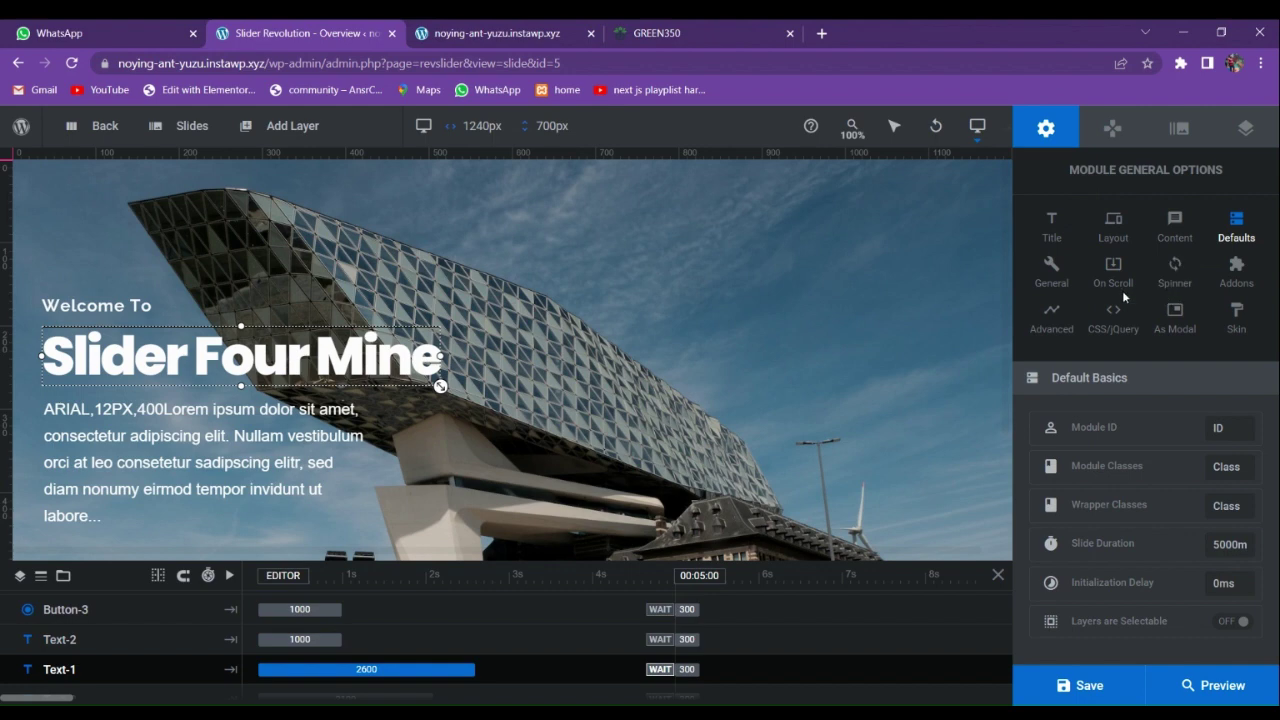
Enable the slider's navigation arrows and set their style to Hades.
left_click(1113, 127)
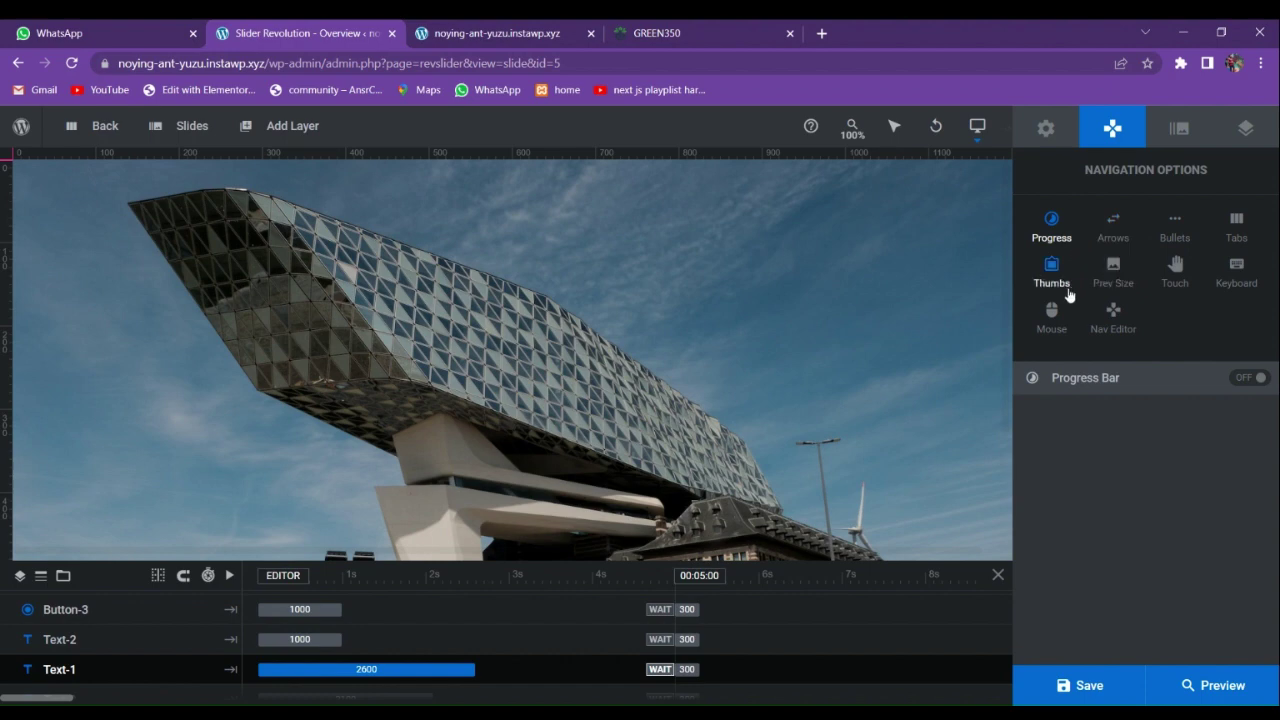
left_click(1116, 236)
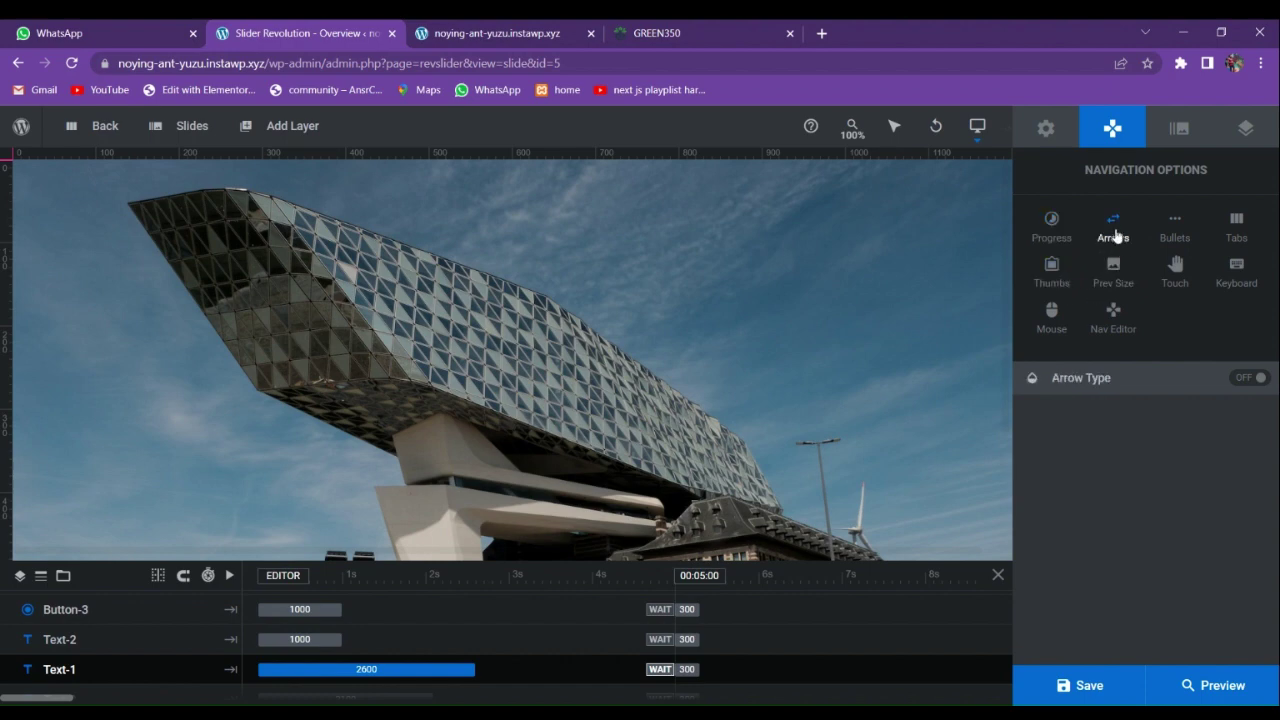
left_click(1248, 378)
left_click(1153, 422)
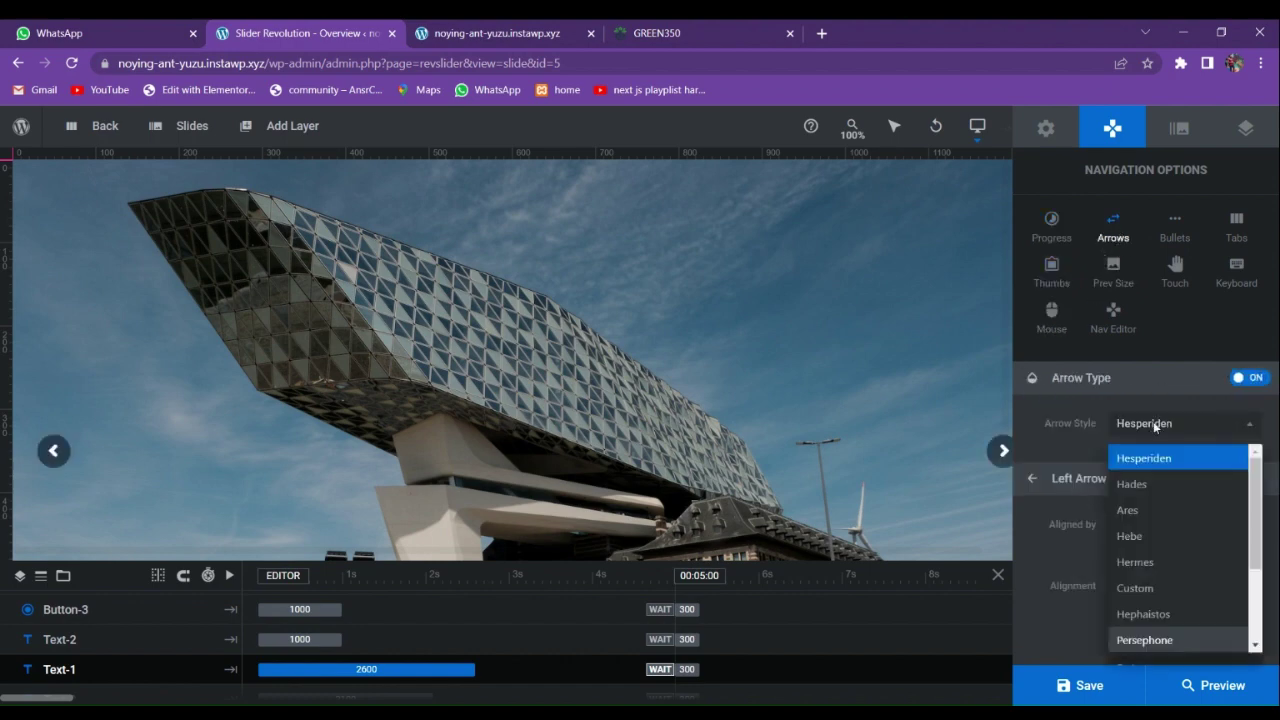
left_click(1132, 484)
Try the Ares, Hebe, Hermes, Custom, Hephaistos and Persephone styles on the navigation arrows.
left_click(1145, 423)
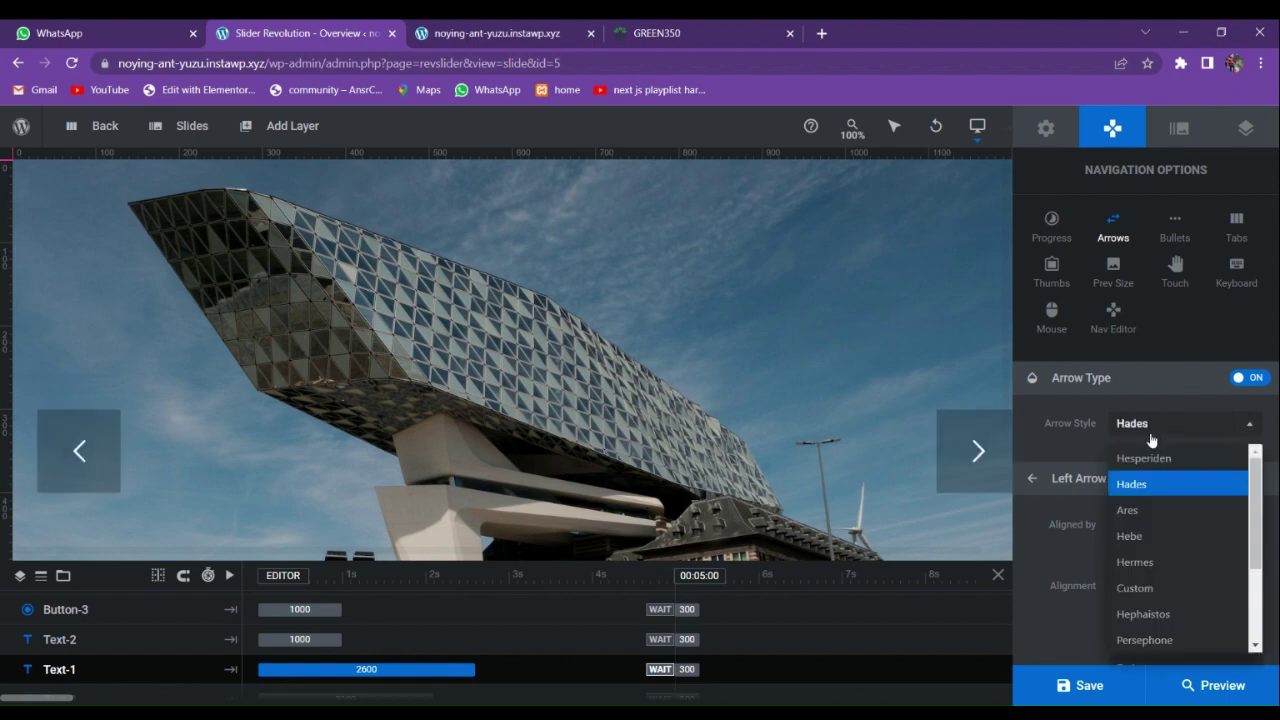
left_click(1132, 510)
left_click(1145, 428)
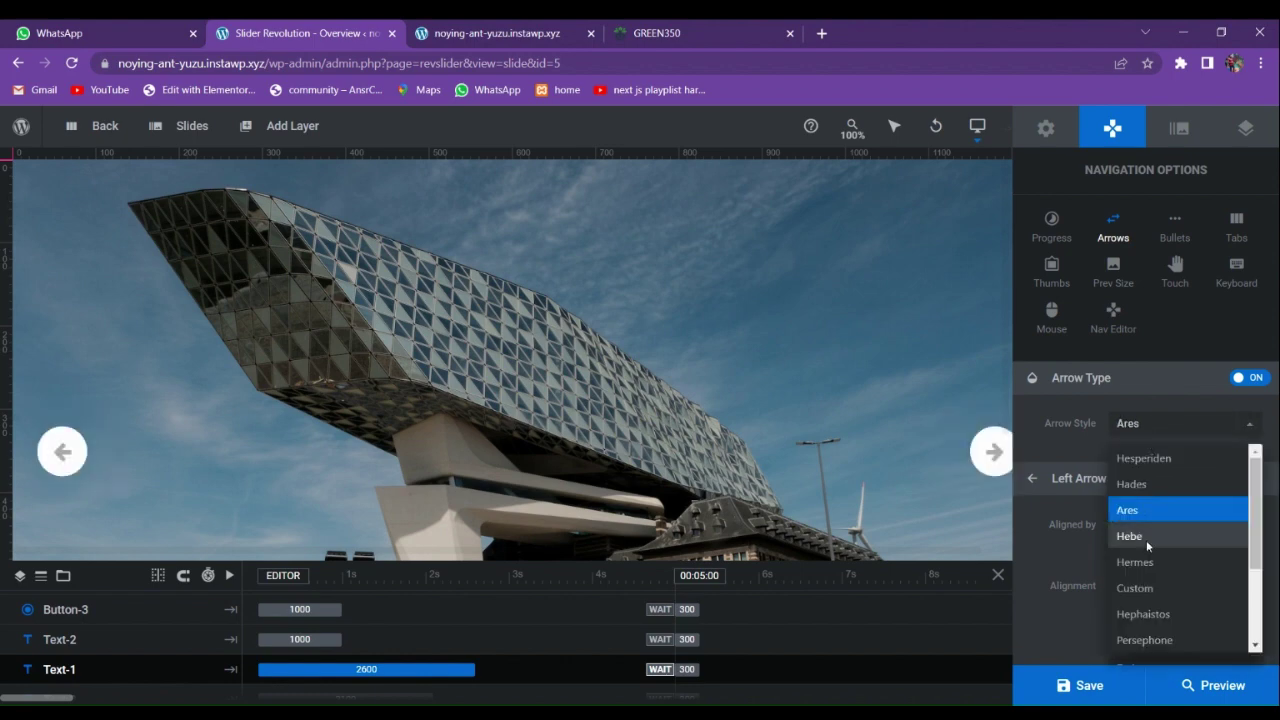
left_click(1146, 537)
left_click(1145, 428)
scroll(1148, 494, "down", 1)
left_click(1140, 479)
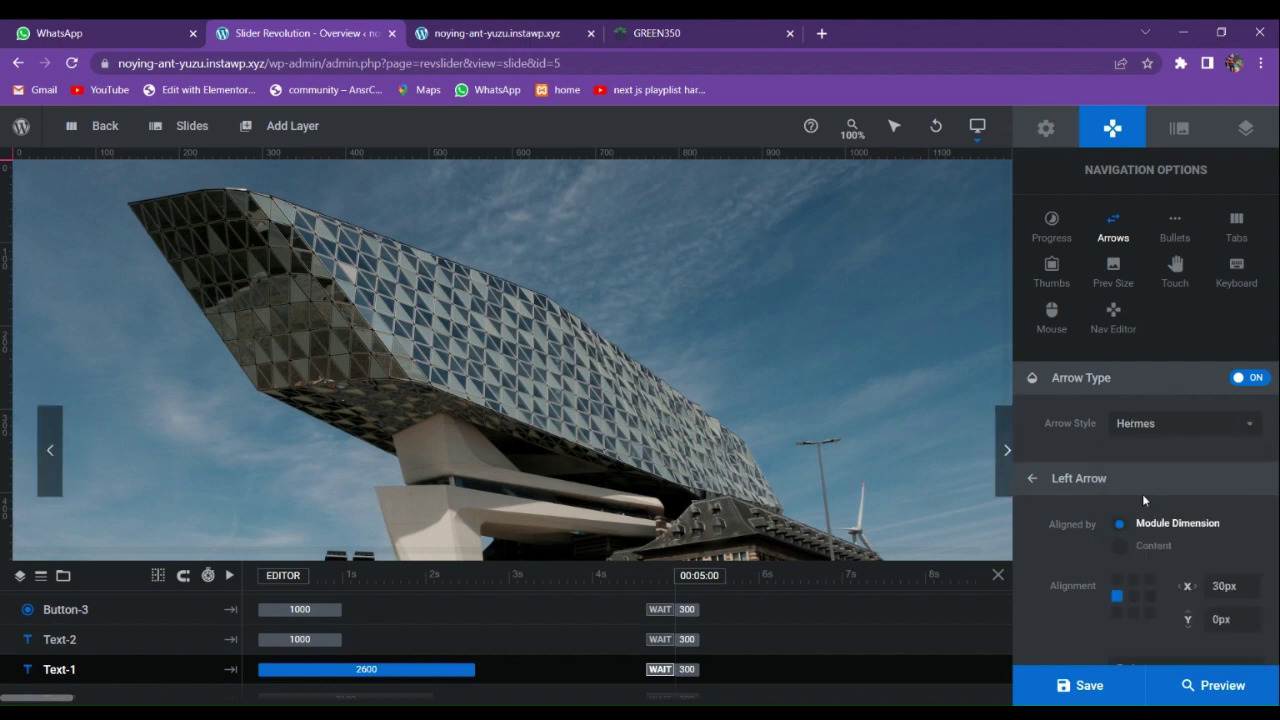
left_click(1156, 432)
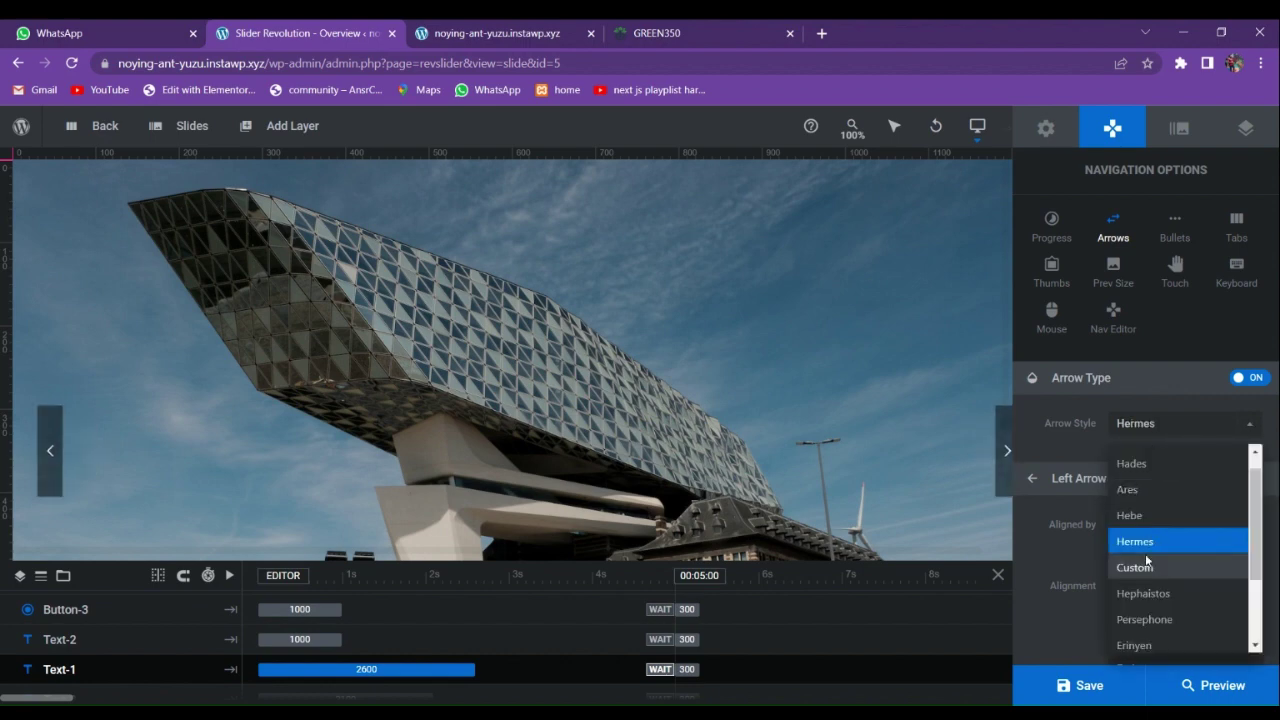
left_click(1145, 560)
left_click(1135, 430)
scroll(1135, 550, "down", 1)
left_click(1142, 486)
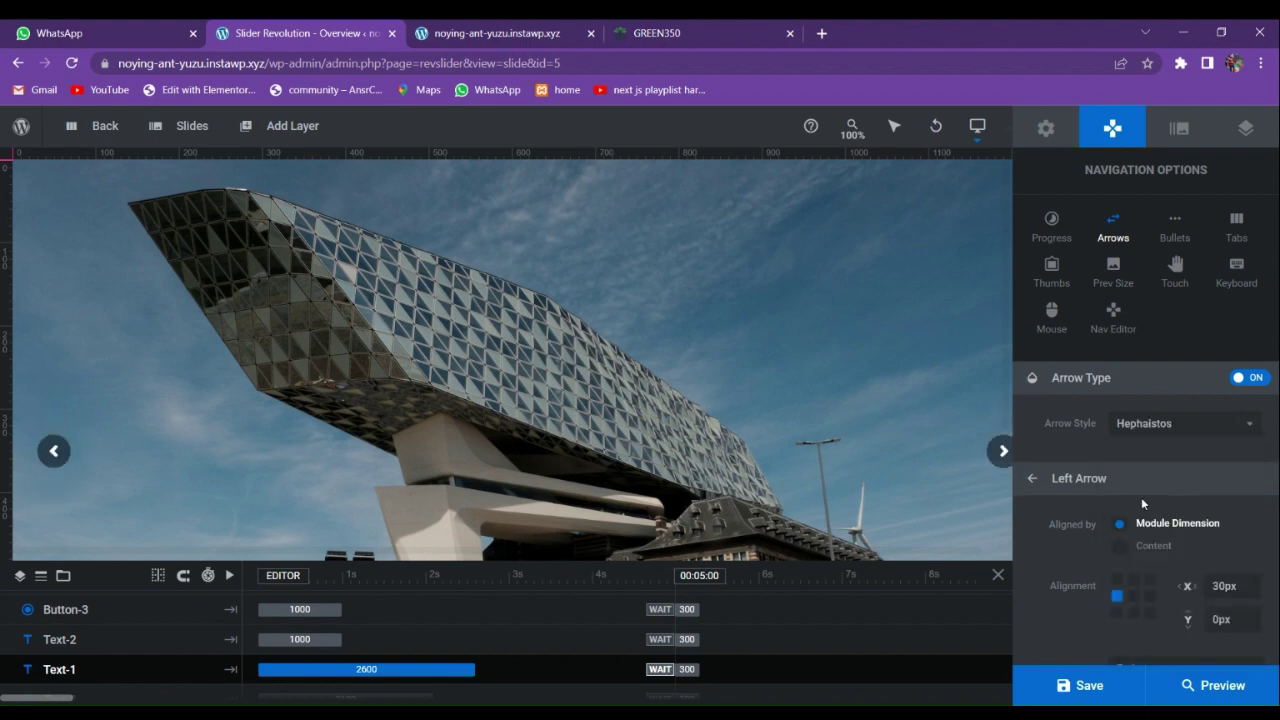
left_click(1150, 428)
left_click(1139, 510)
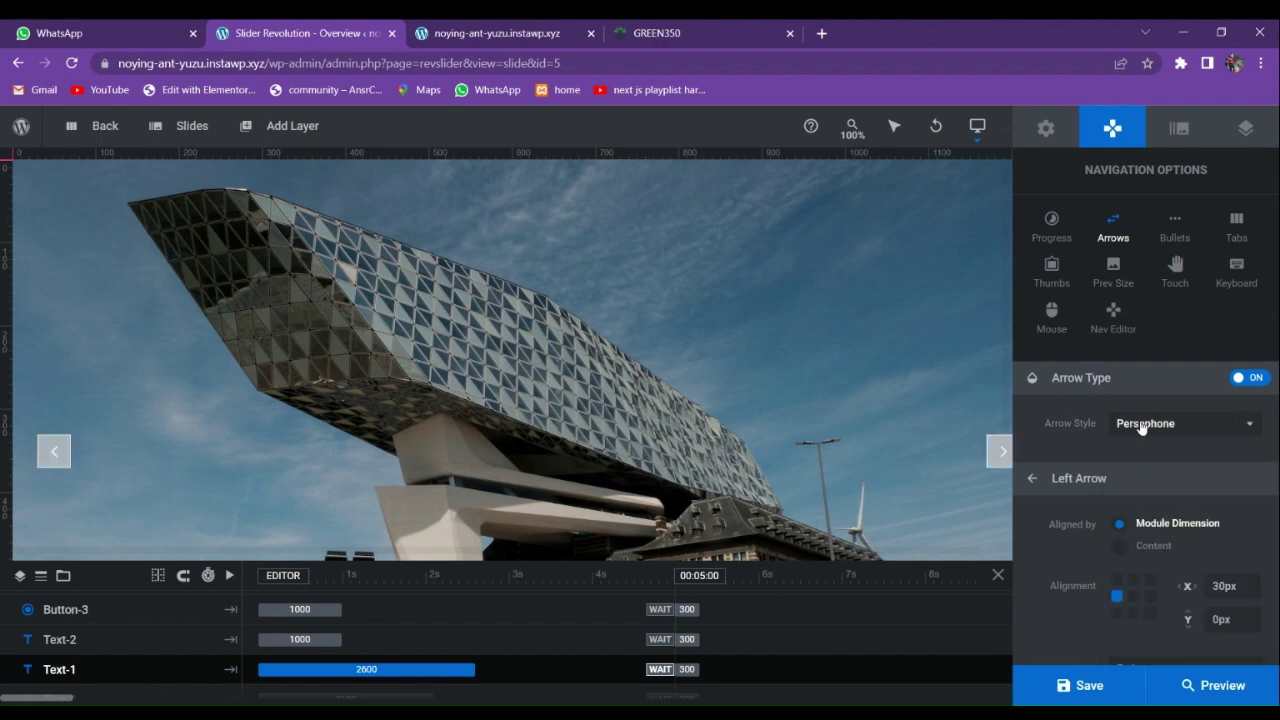
Try the Erinyen, Zeus, Metis and Dione arrow styles, and compare them with Hebe and Ares.
left_click(1143, 425)
scroll(1140, 530, "down", 1)
left_click(1140, 531)
left_click(1145, 425)
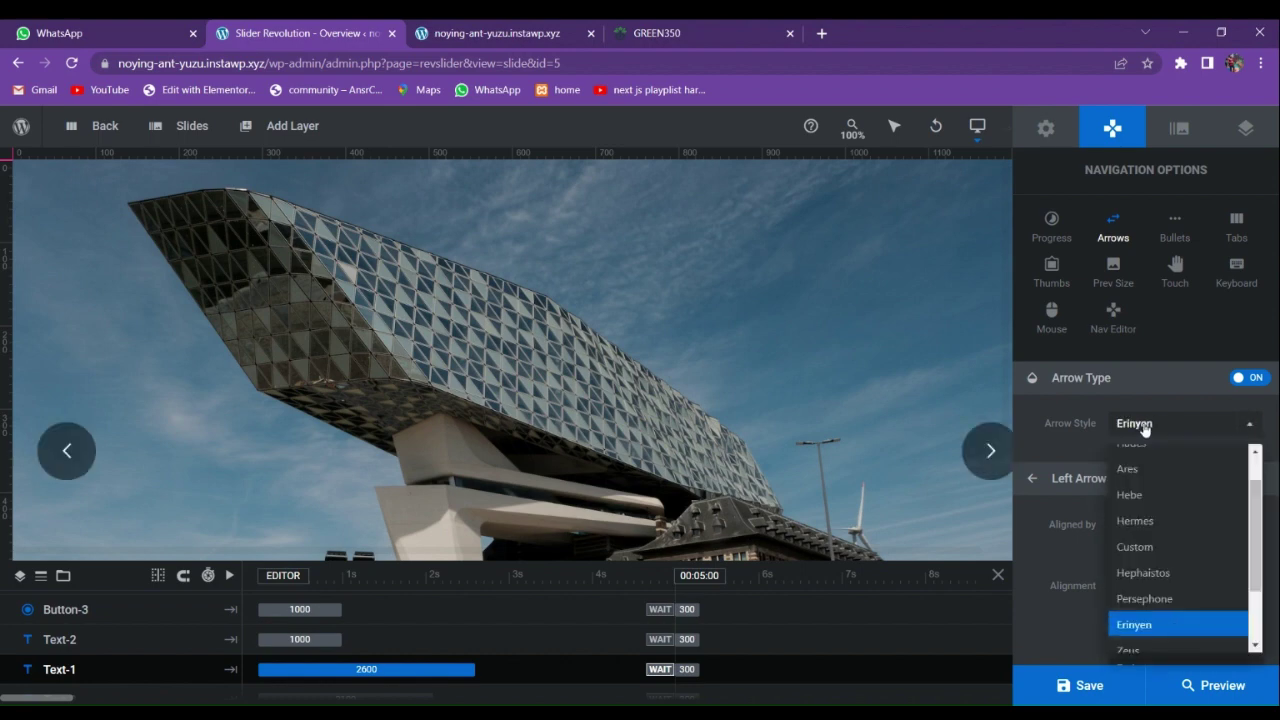
scroll(1148, 554, "down", 1)
left_click(1141, 572)
left_click(1140, 425)
scroll(1130, 557, "down", 1)
left_click(1138, 589)
left_click(1142, 425)
scroll(1140, 600, "down", 1)
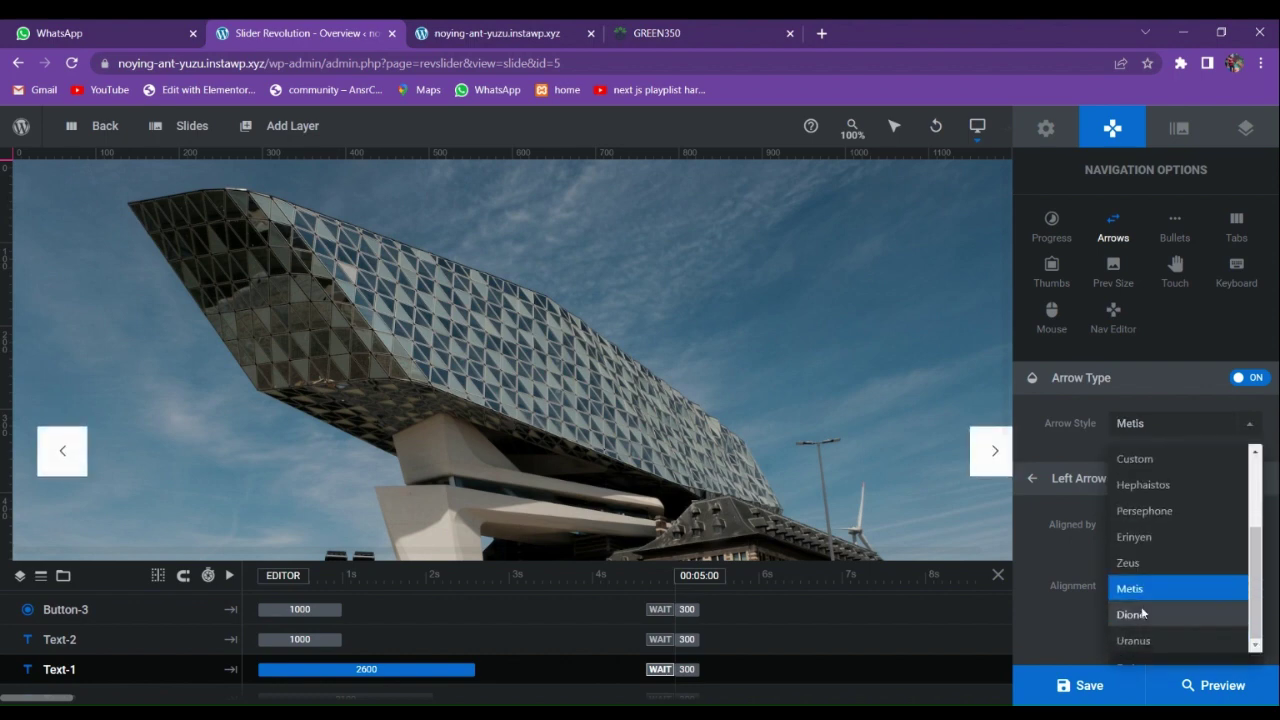
left_click(1135, 614)
left_click(1133, 430)
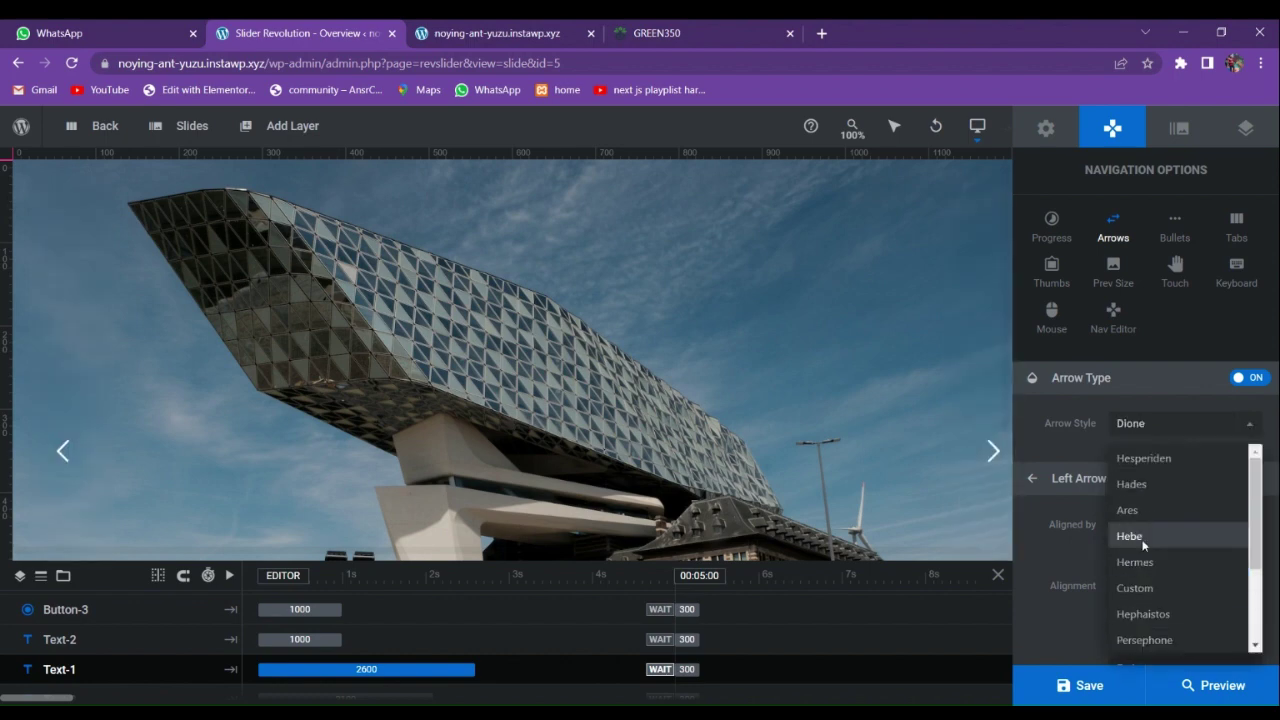
left_click(1131, 535)
left_click(1145, 428)
left_click(1145, 510)
Set the navigation arrow style back to Hades and save the slider.
left_click(1145, 455)
left_click(1145, 490)
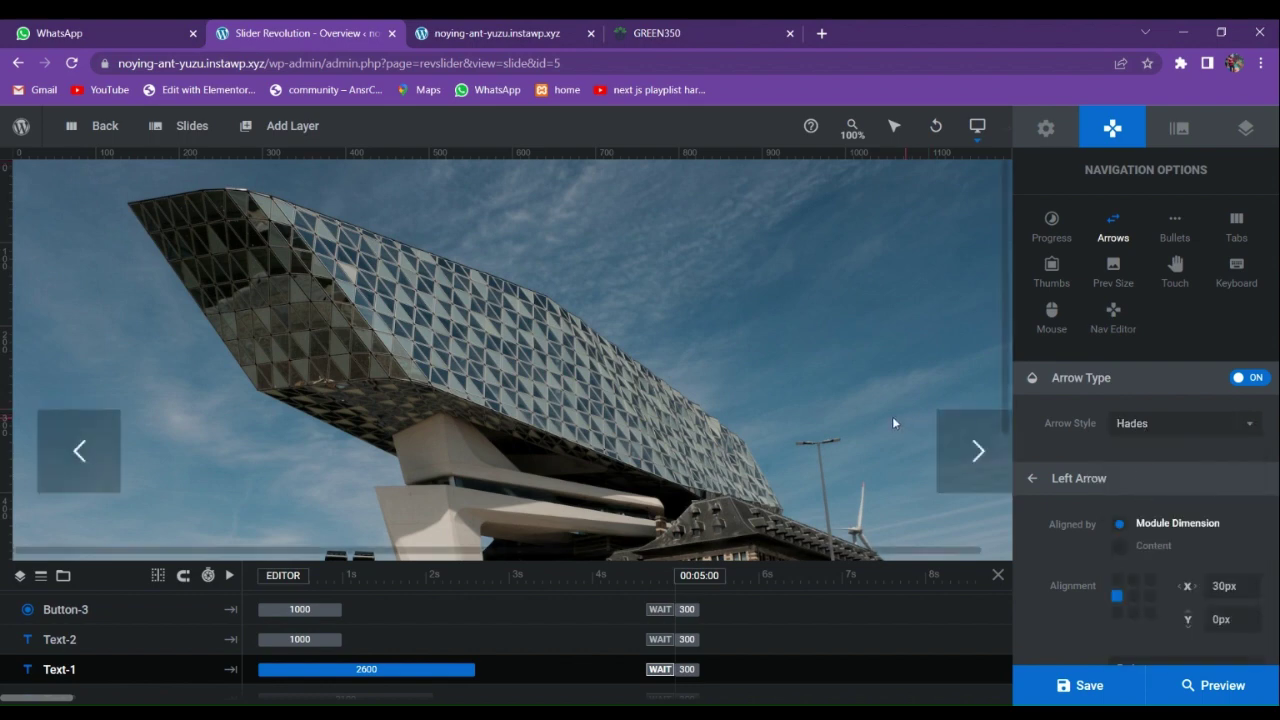
key("ctrl+s")
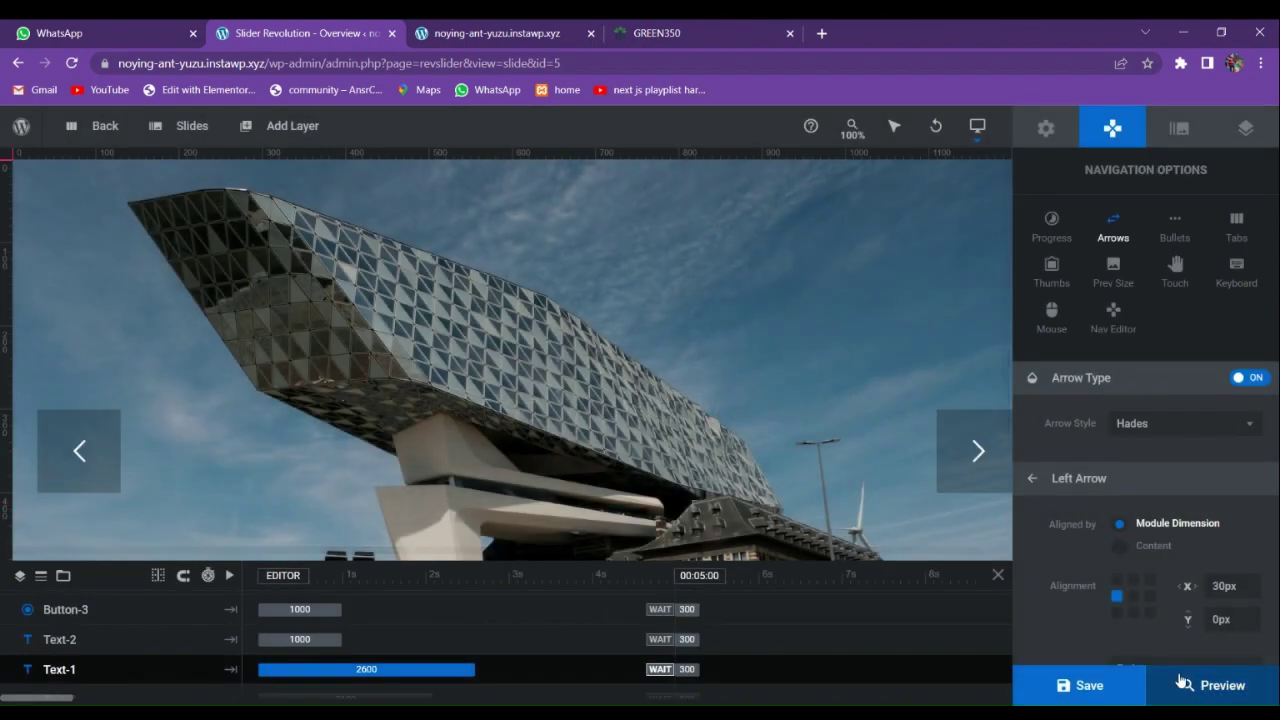
Preview the slider, advance through all four slides with the next arrow, and close the preview.
left_click(1188, 686)
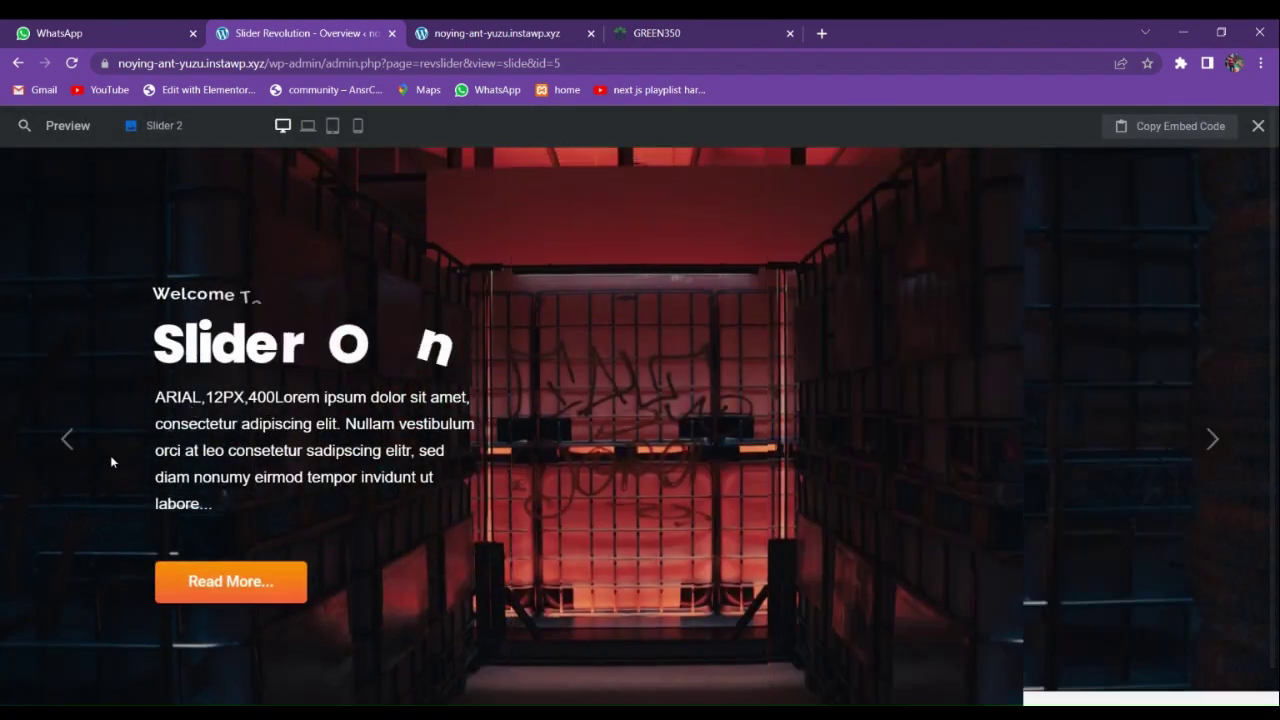
left_click(1203, 459)
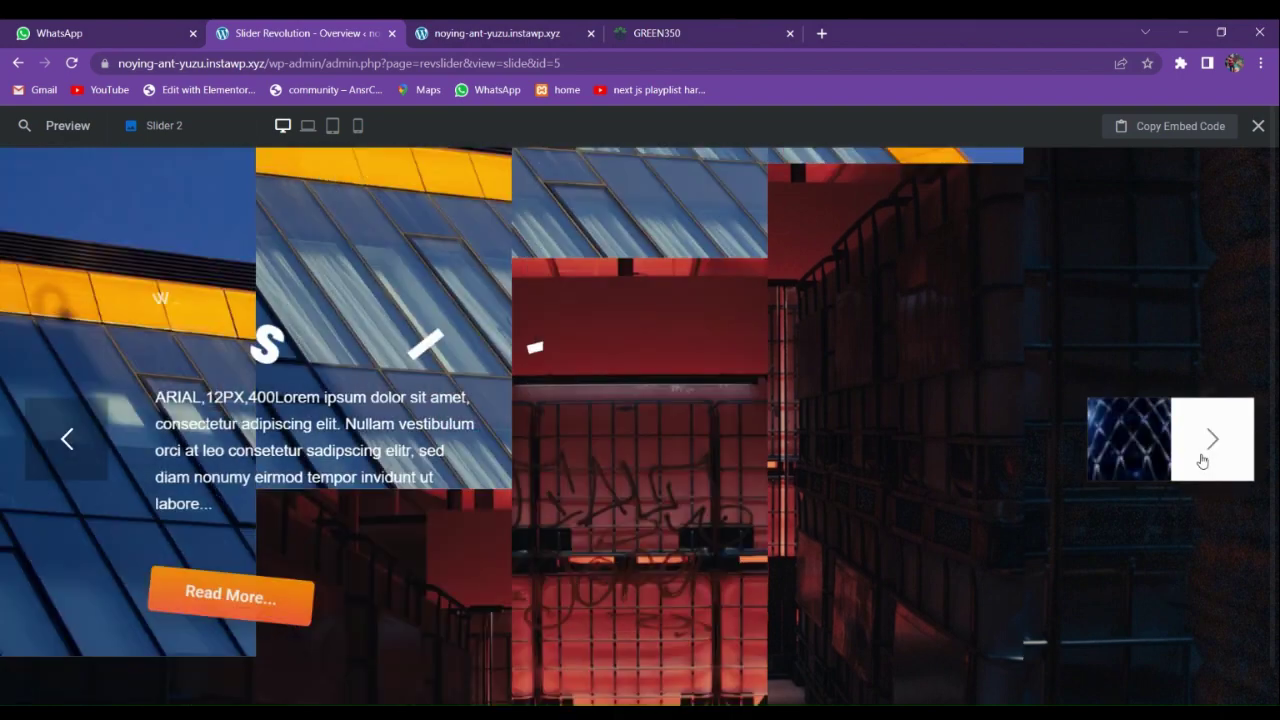
left_click(1209, 461)
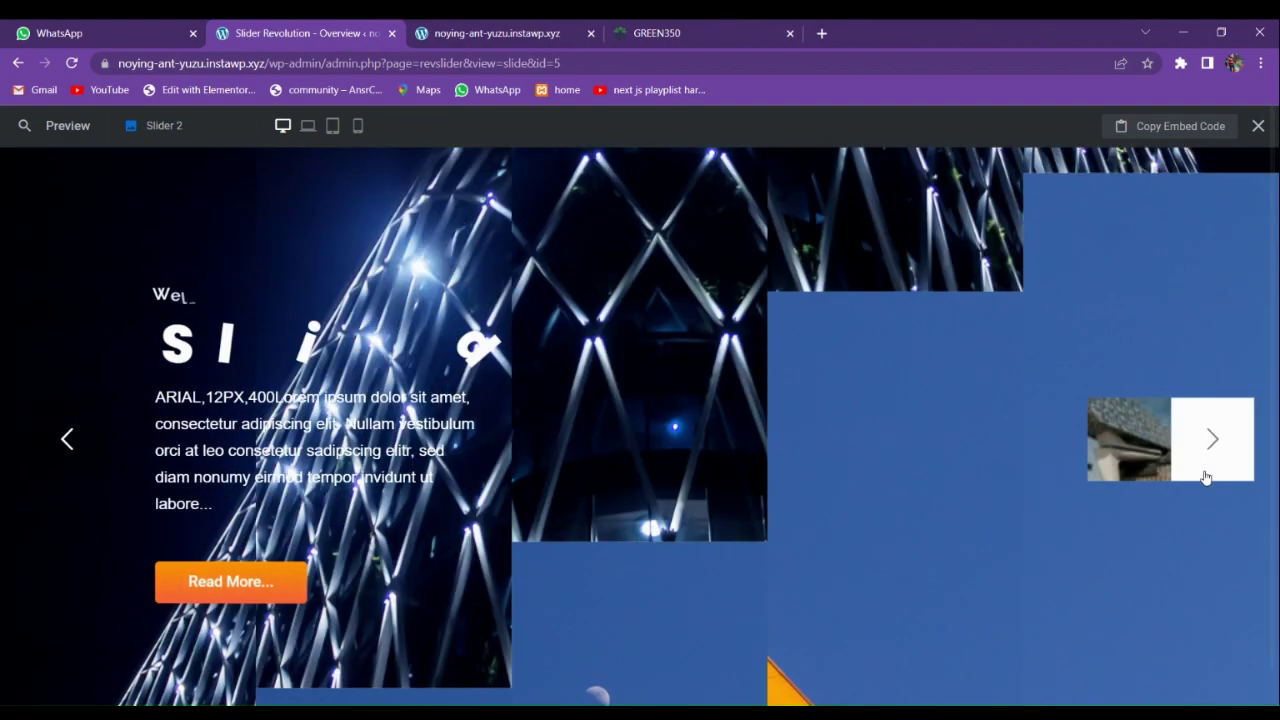
left_click(1214, 460)
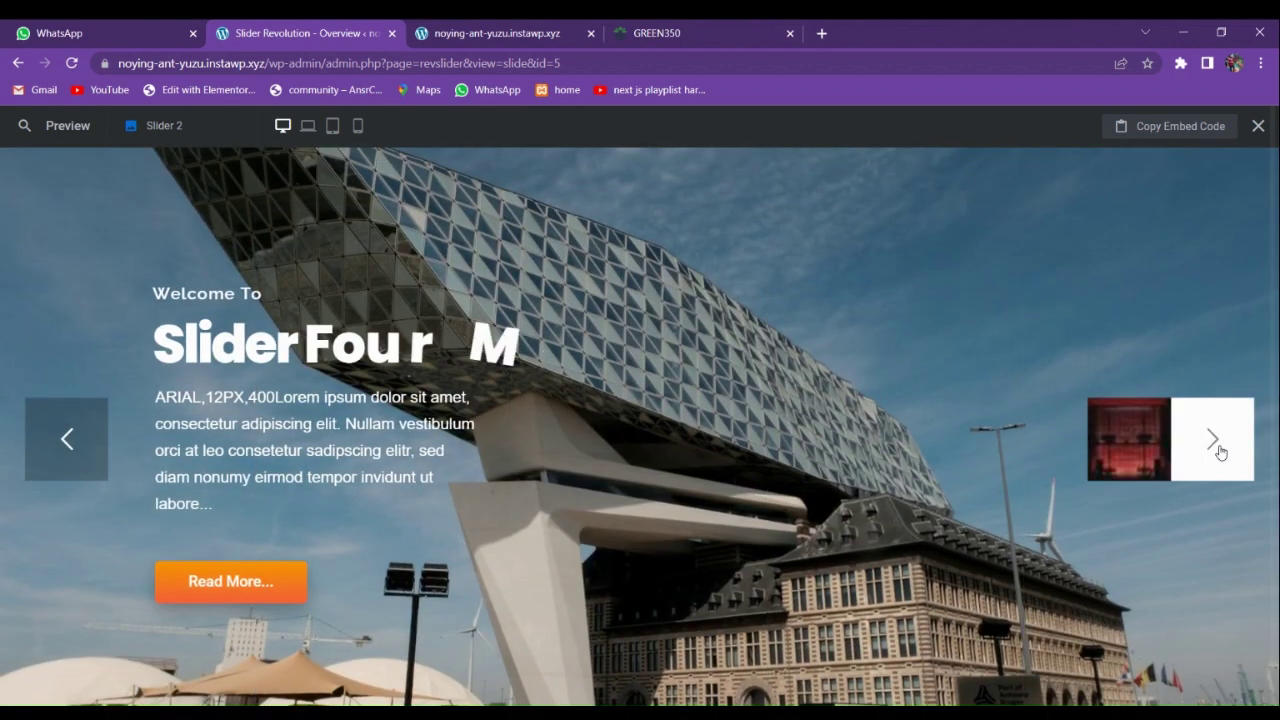
left_click(1220, 452)
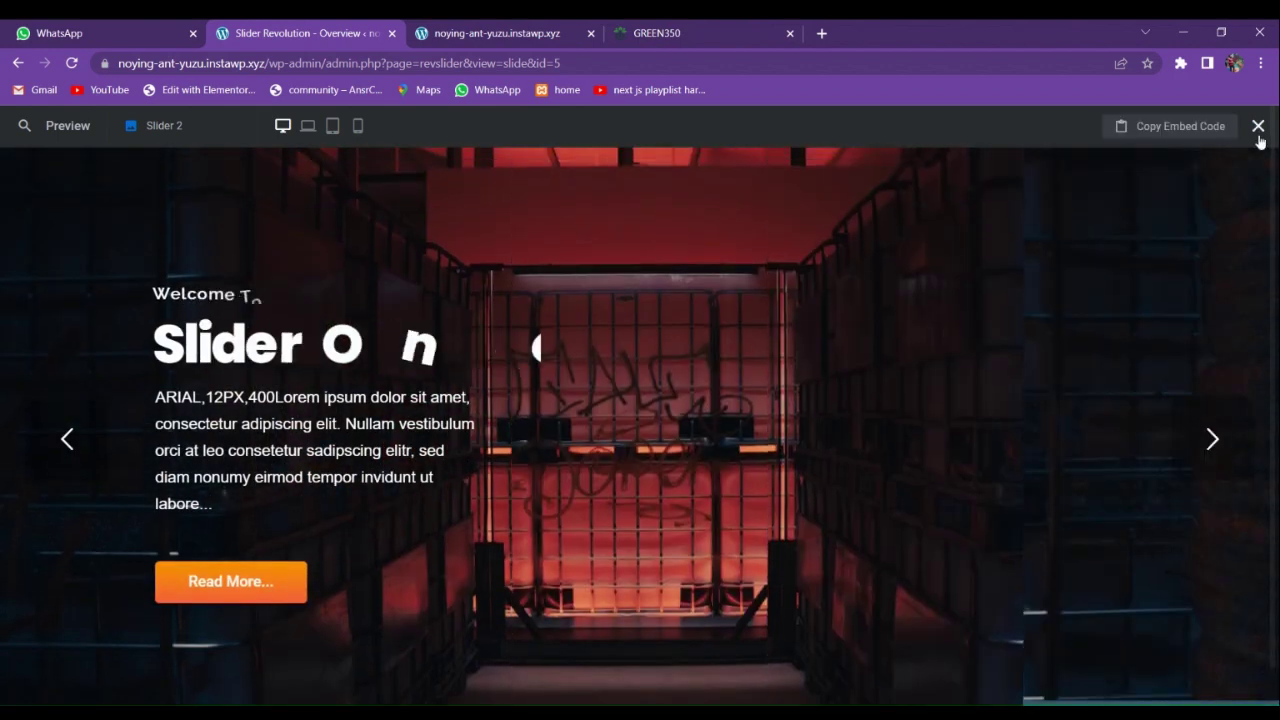
left_click(1258, 125)
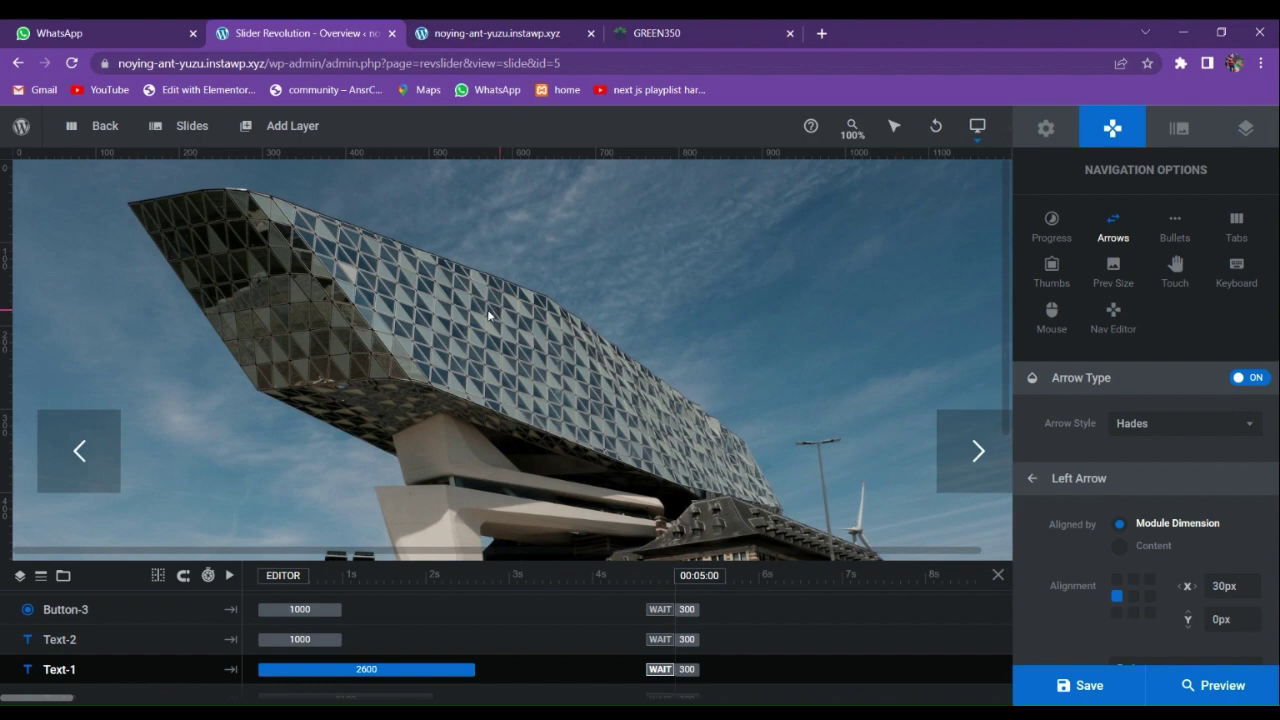
Switch to the Urban Nest home page, reload it and open it for editing with Elementor in a new tab.
left_click(485, 33)
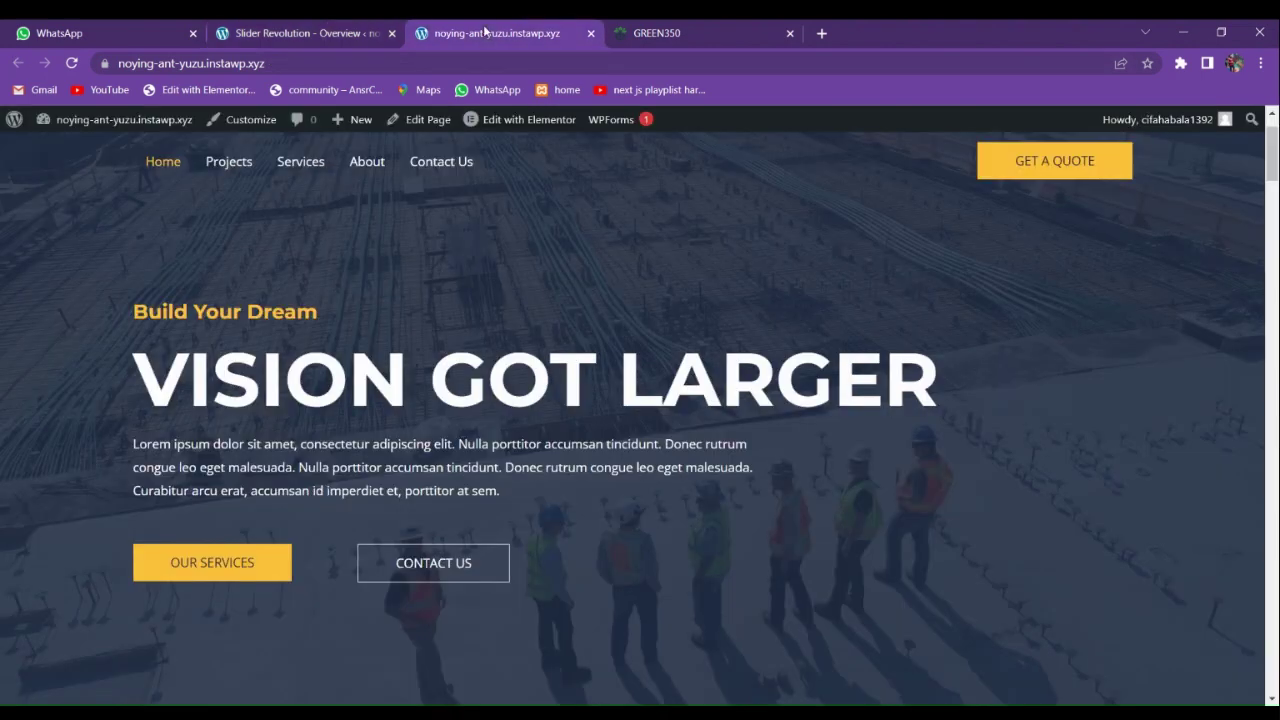
scroll(263, 211, "up", 1)
left_click(229, 244)
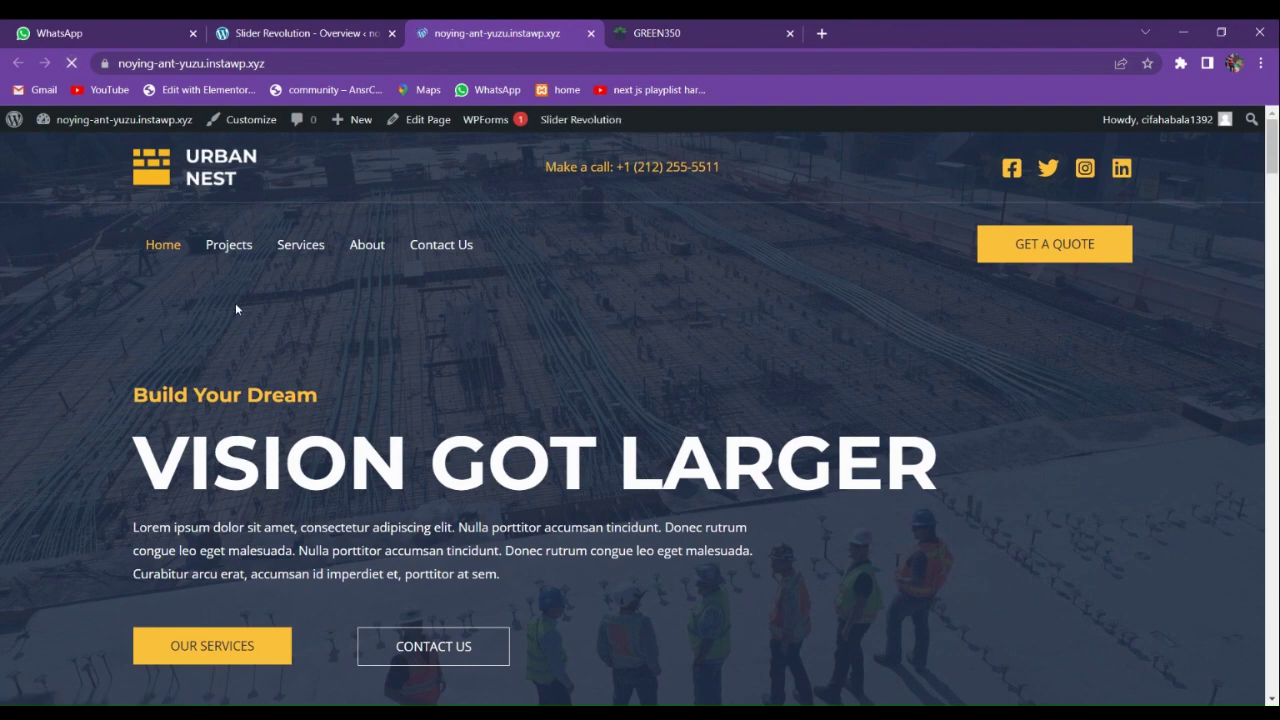
right_click(506, 121)
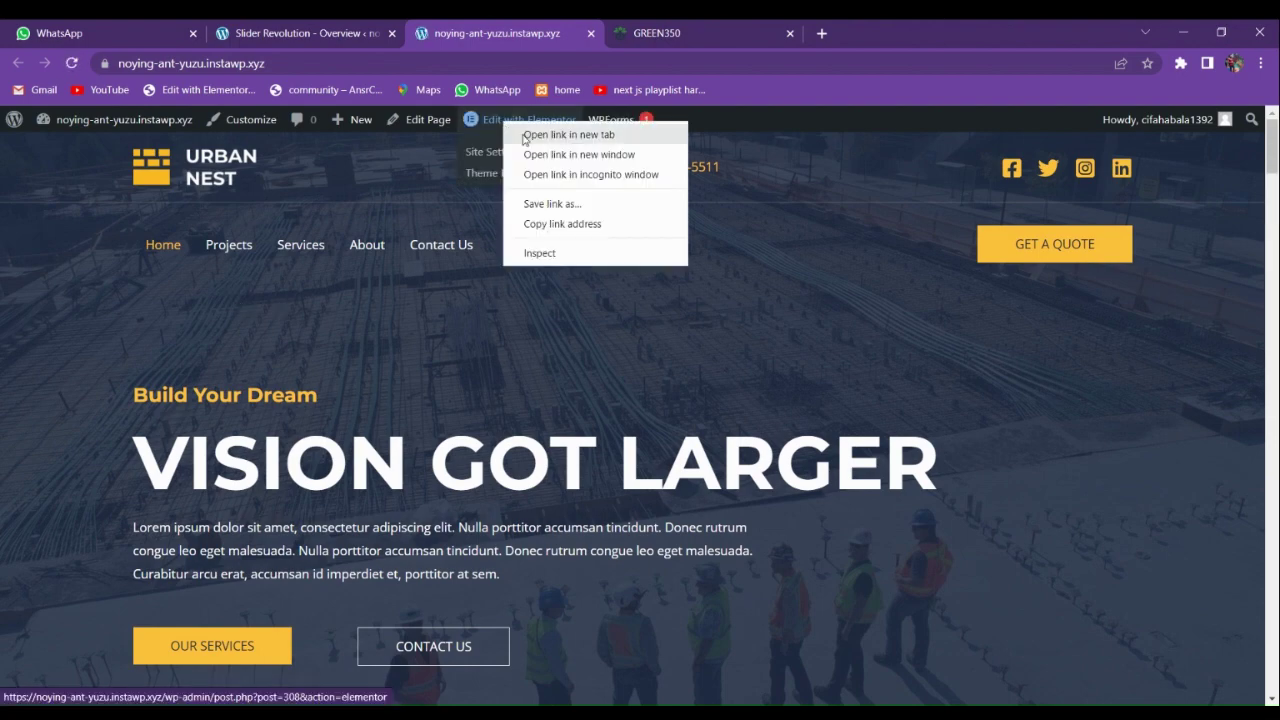
left_click(545, 134)
left_click(631, 34)
left_click(549, 27)
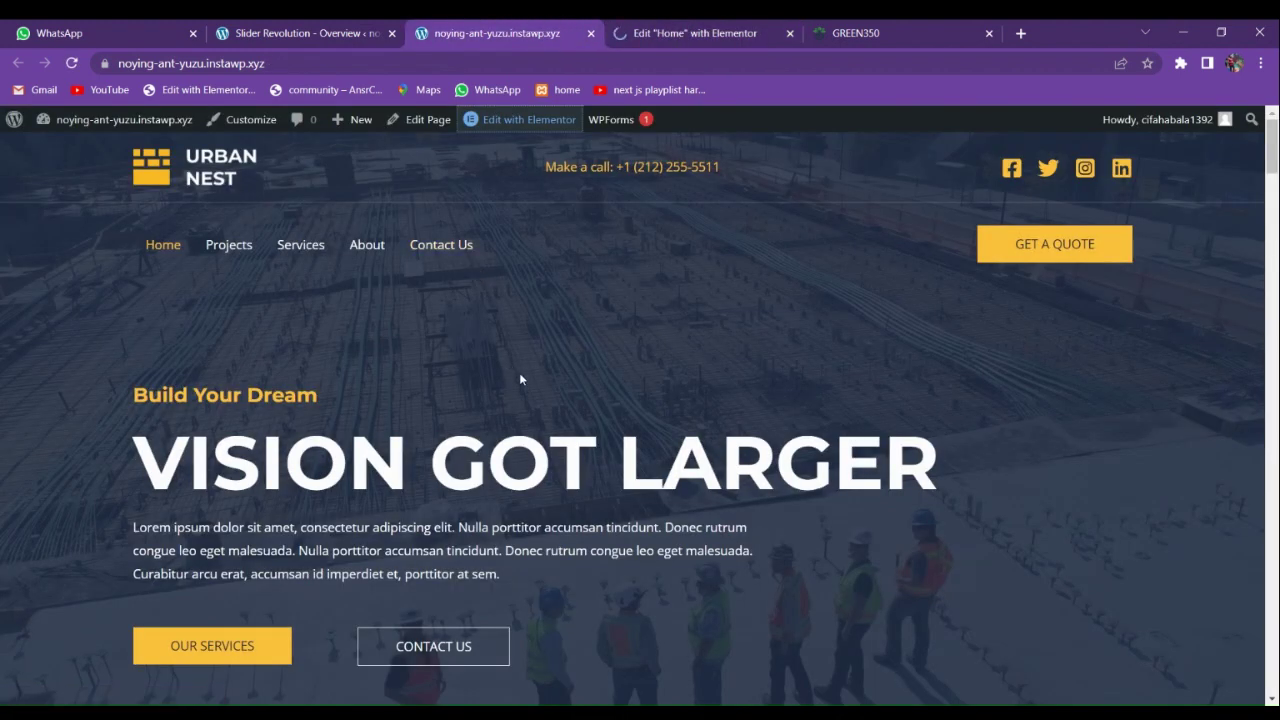
left_click(351, 25)
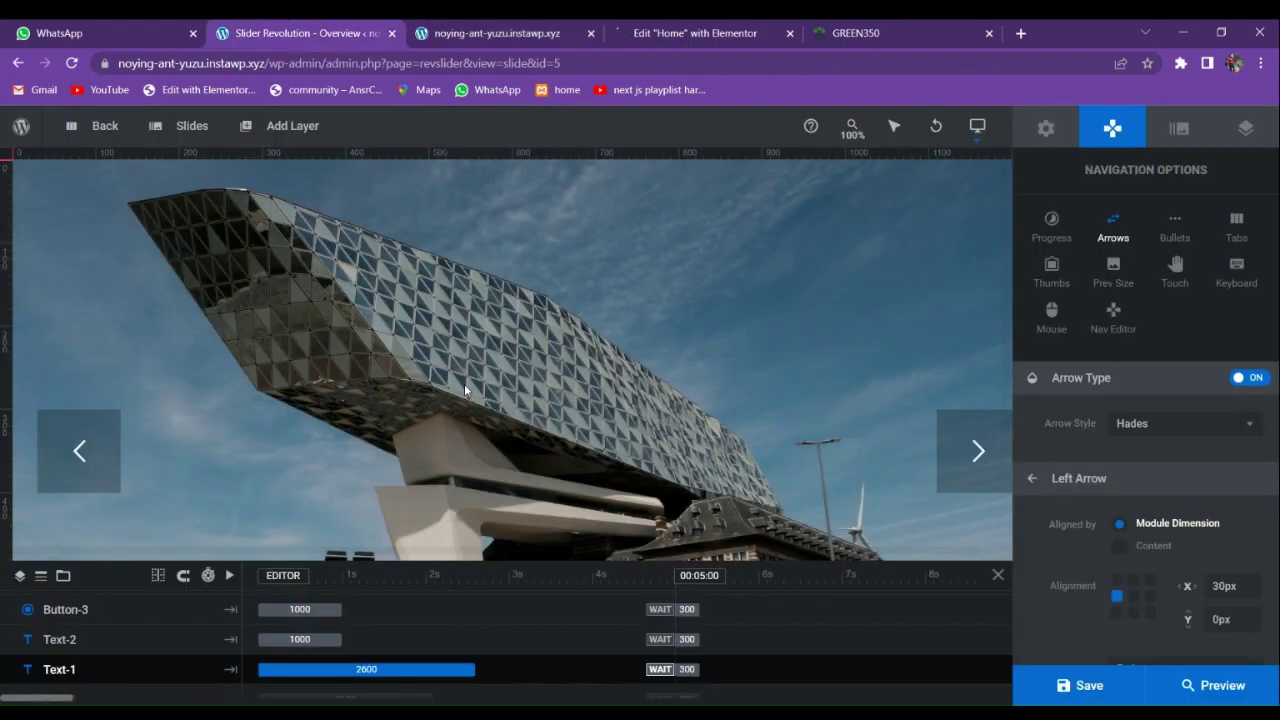
scroll(1104, 419, "down", 5)
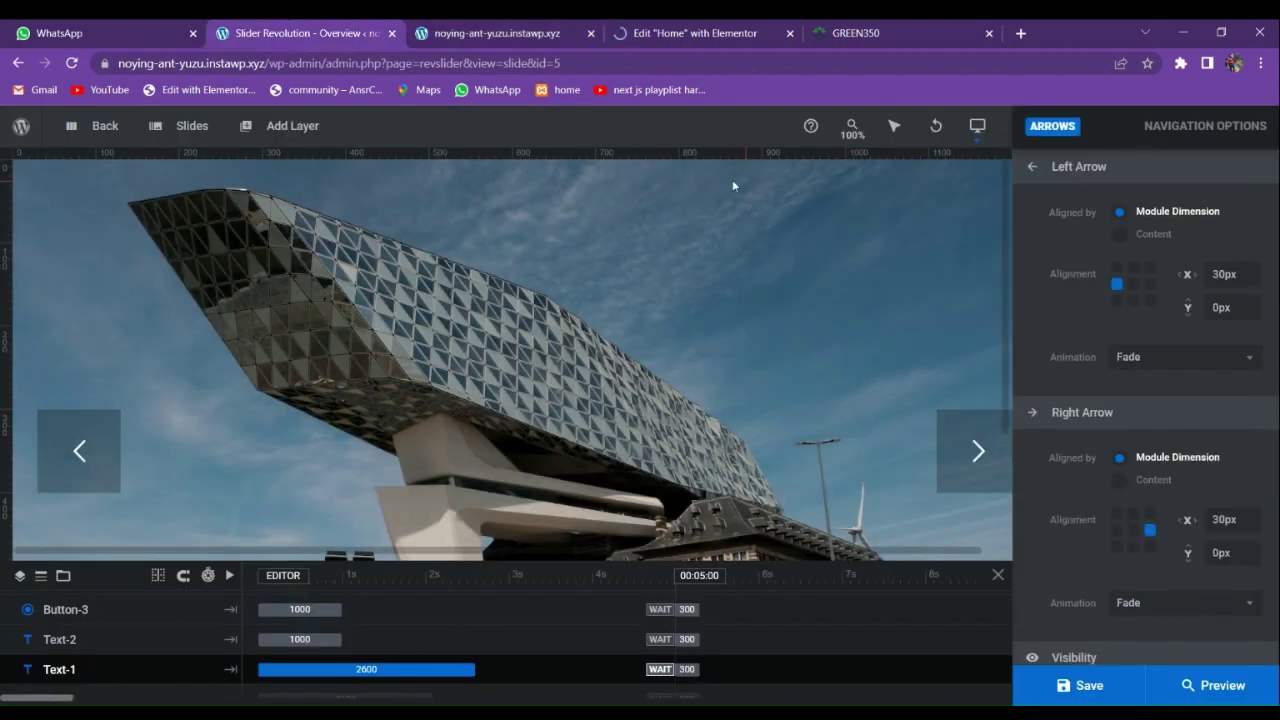
Switch to the Elementor editor of the Home page and dismiss the Elementor AI announcement.
left_click(674, 33)
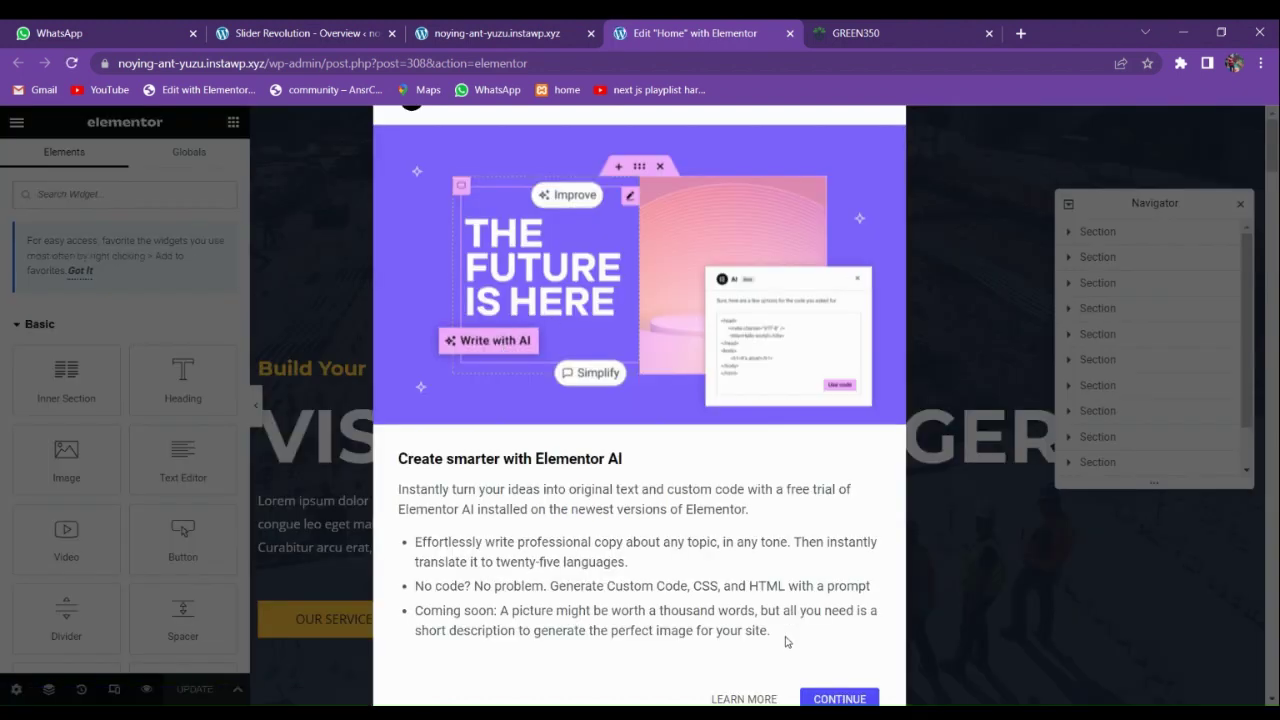
left_click(748, 697)
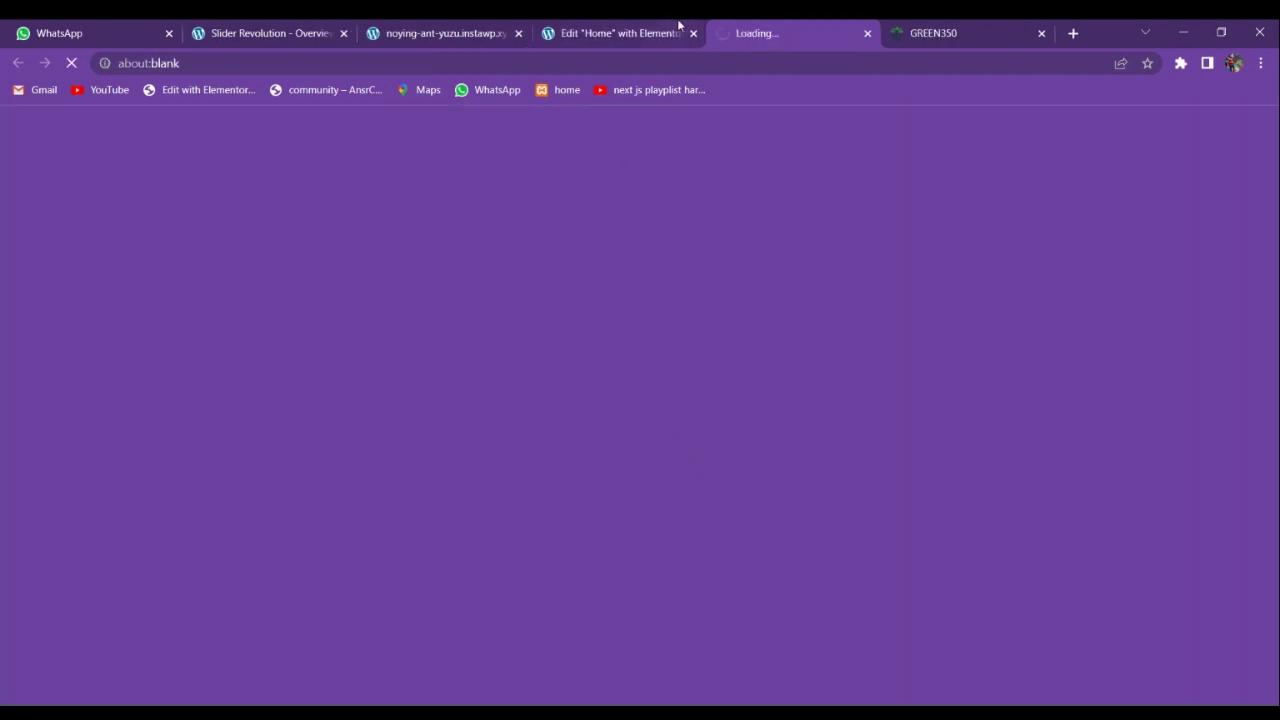
left_click(679, 25)
left_click(874, 157)
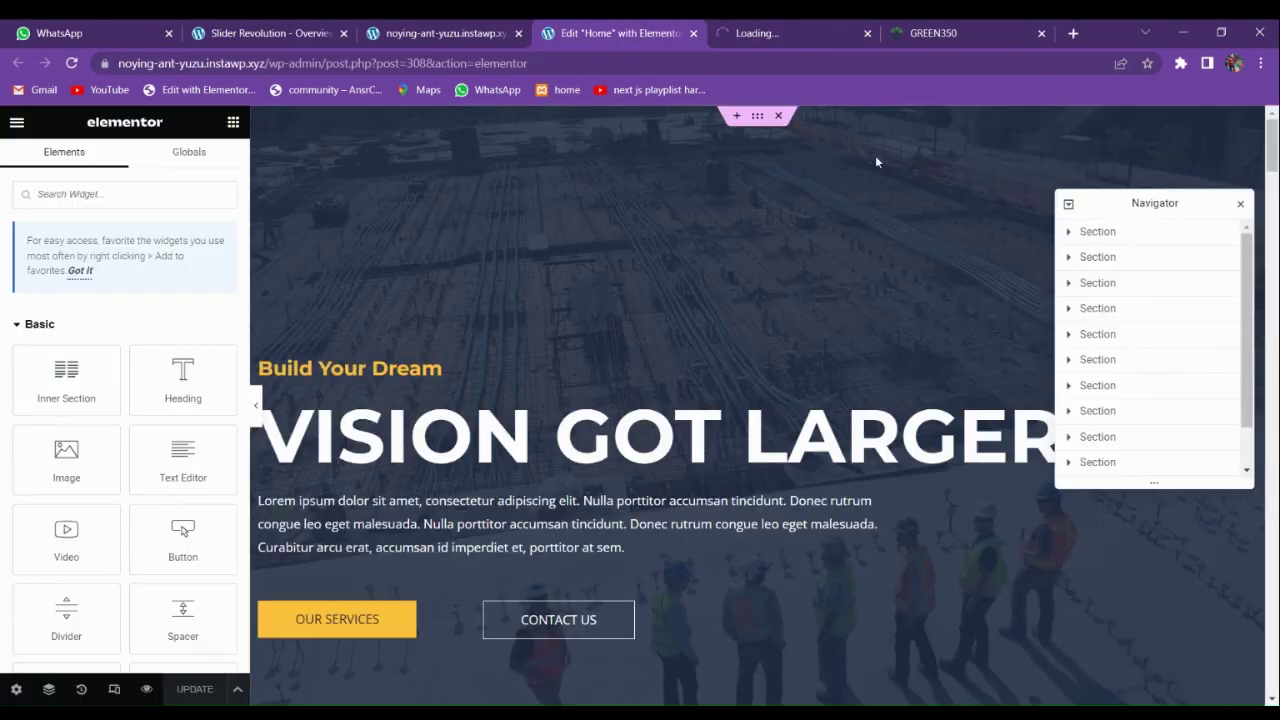
Add an empty single-column section above the hero section of the Home page.
left_click(736, 118)
left_click(737, 185)
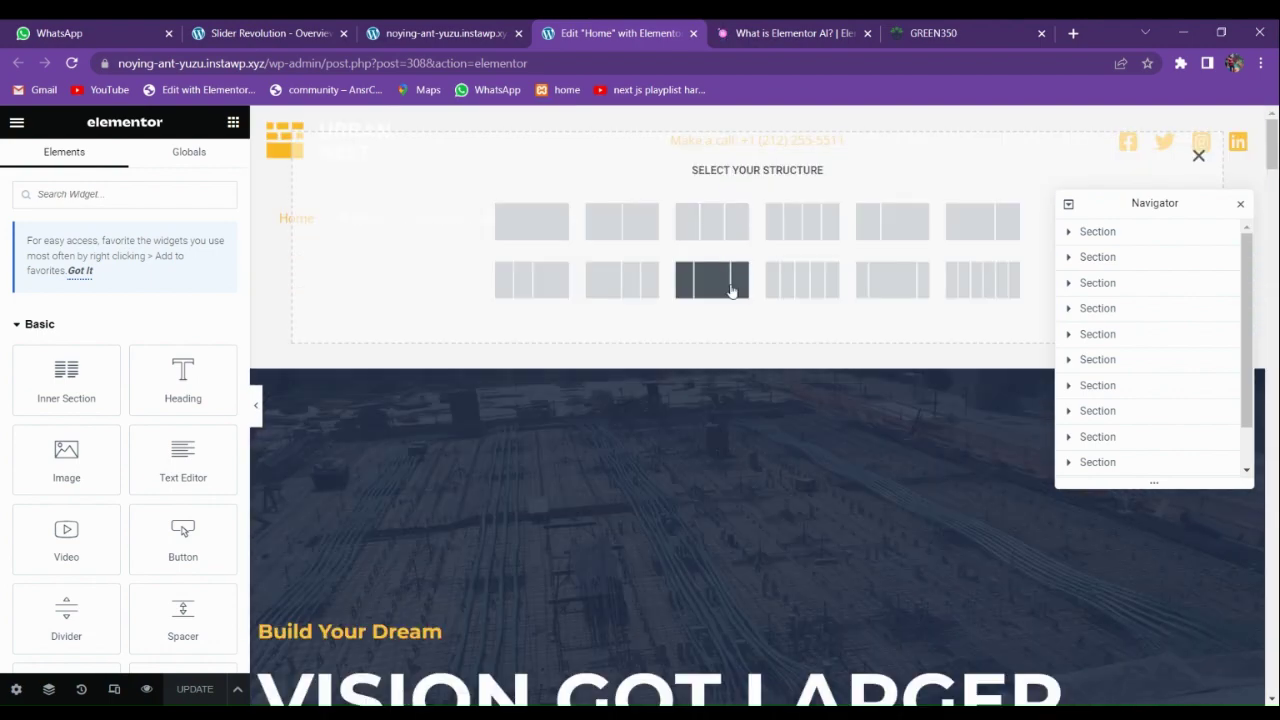
left_click(548, 244)
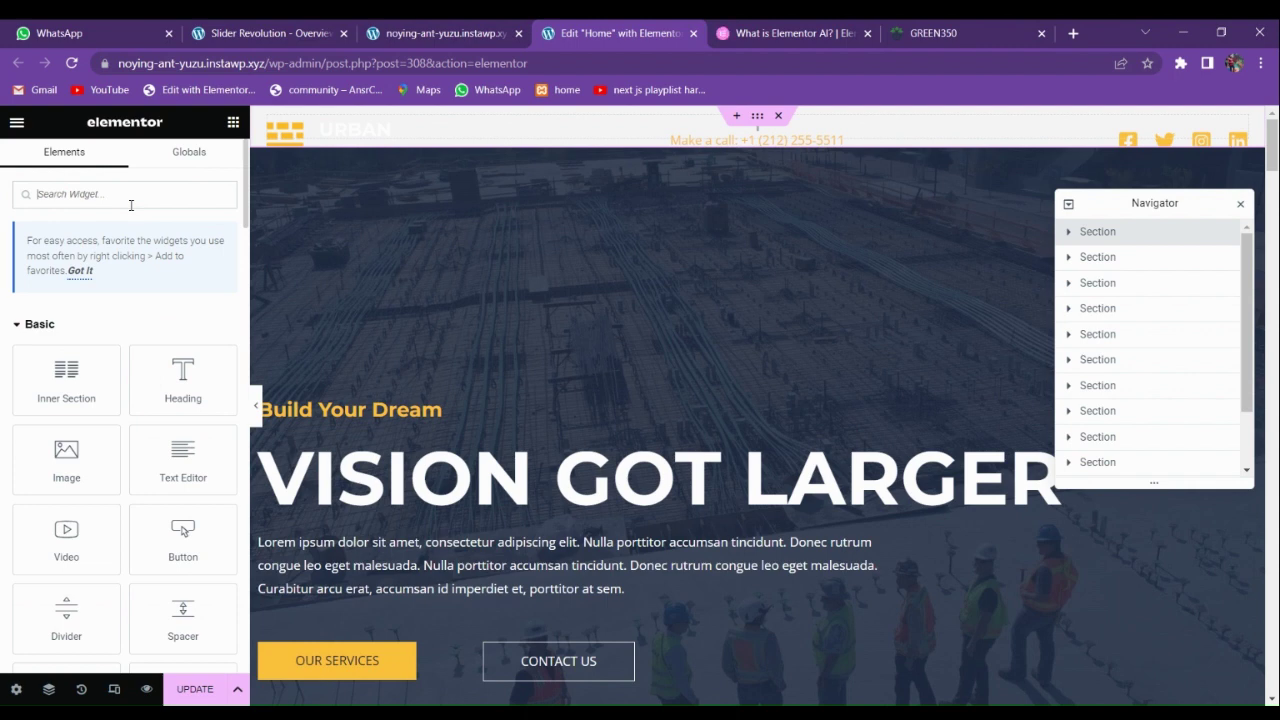
Place a Slider Revolution 6 widget with the Slider 2 module in the new section and check it at full editor width.
type("slider")
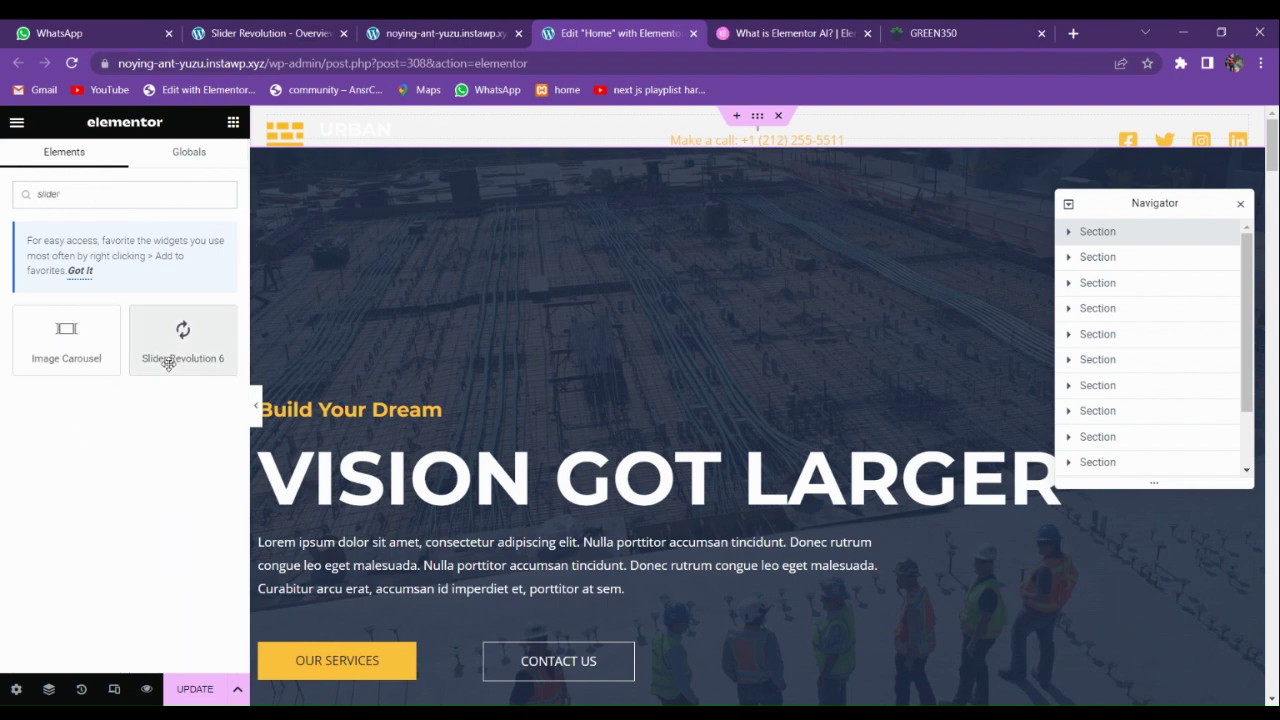
left_click_drag(168, 363, 558, 205)
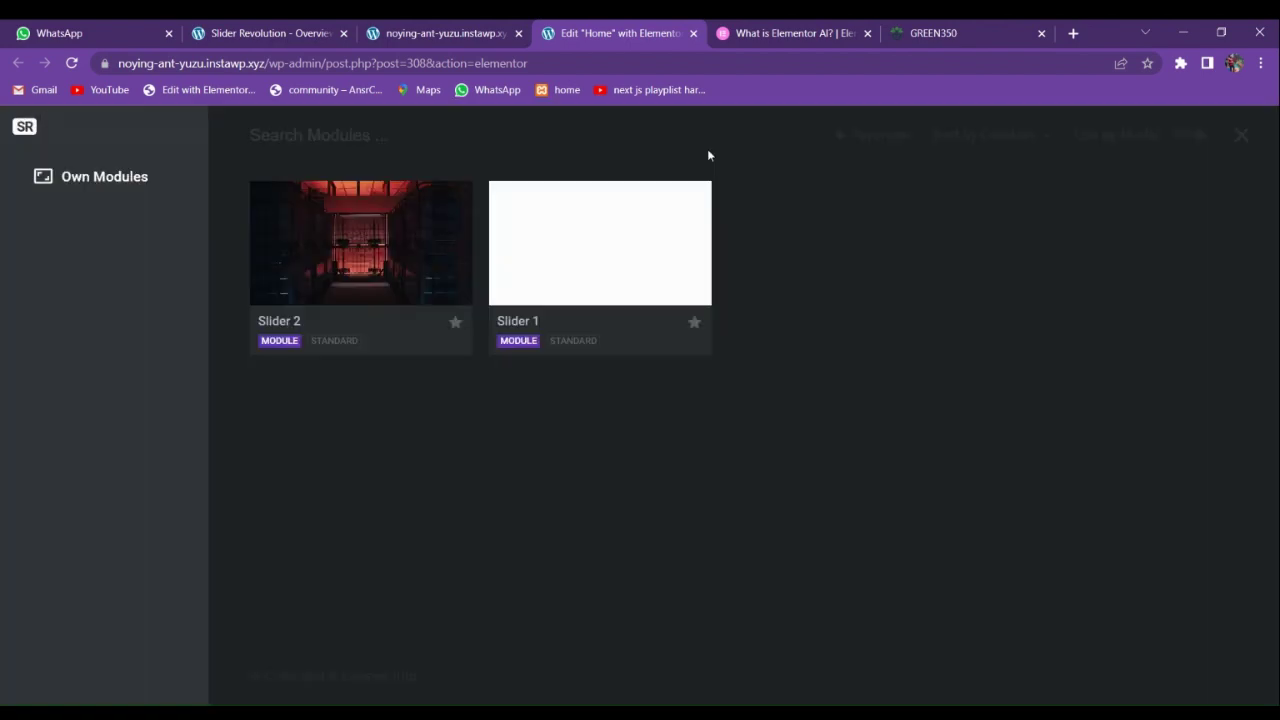
left_click(361, 243)
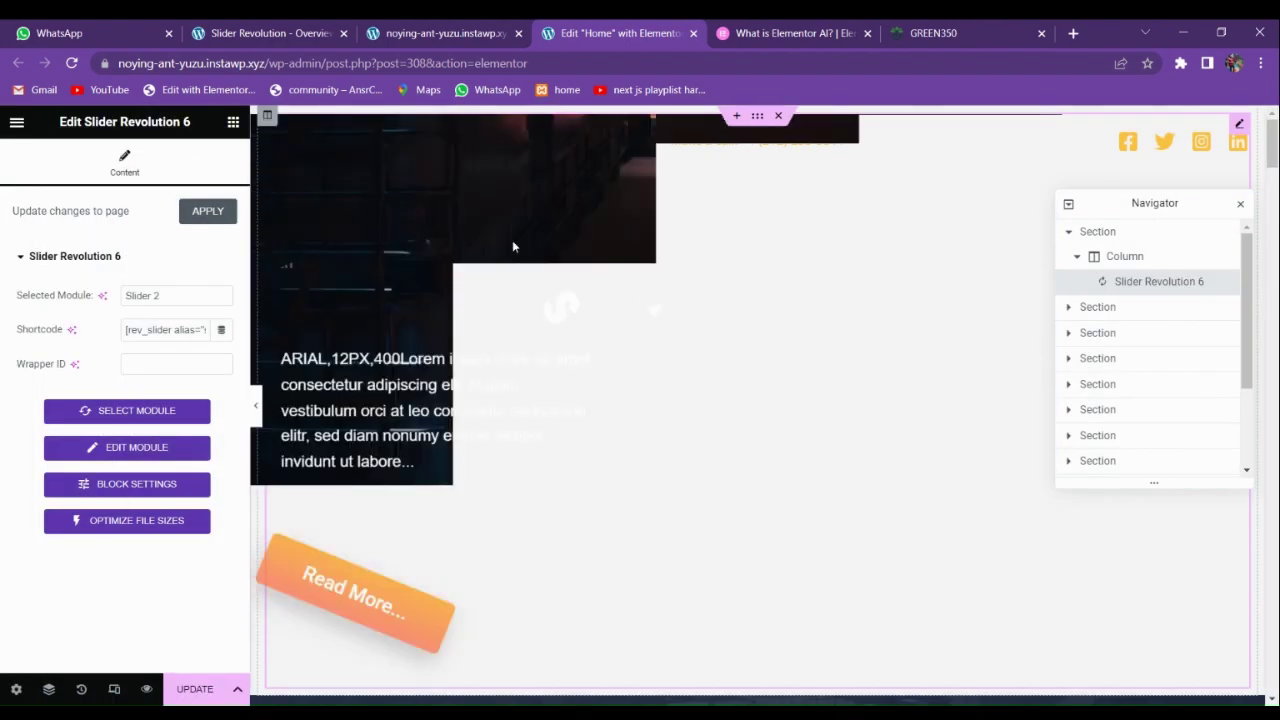
left_click(255, 408)
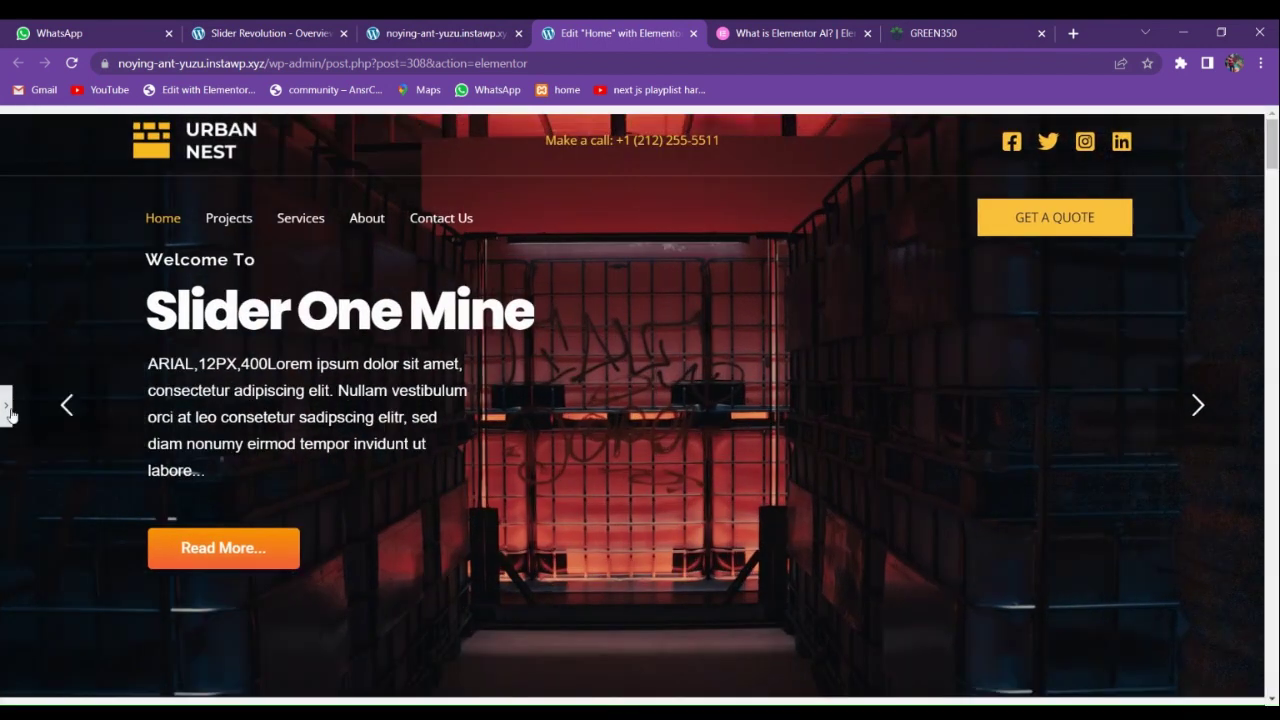
left_click(6, 405)
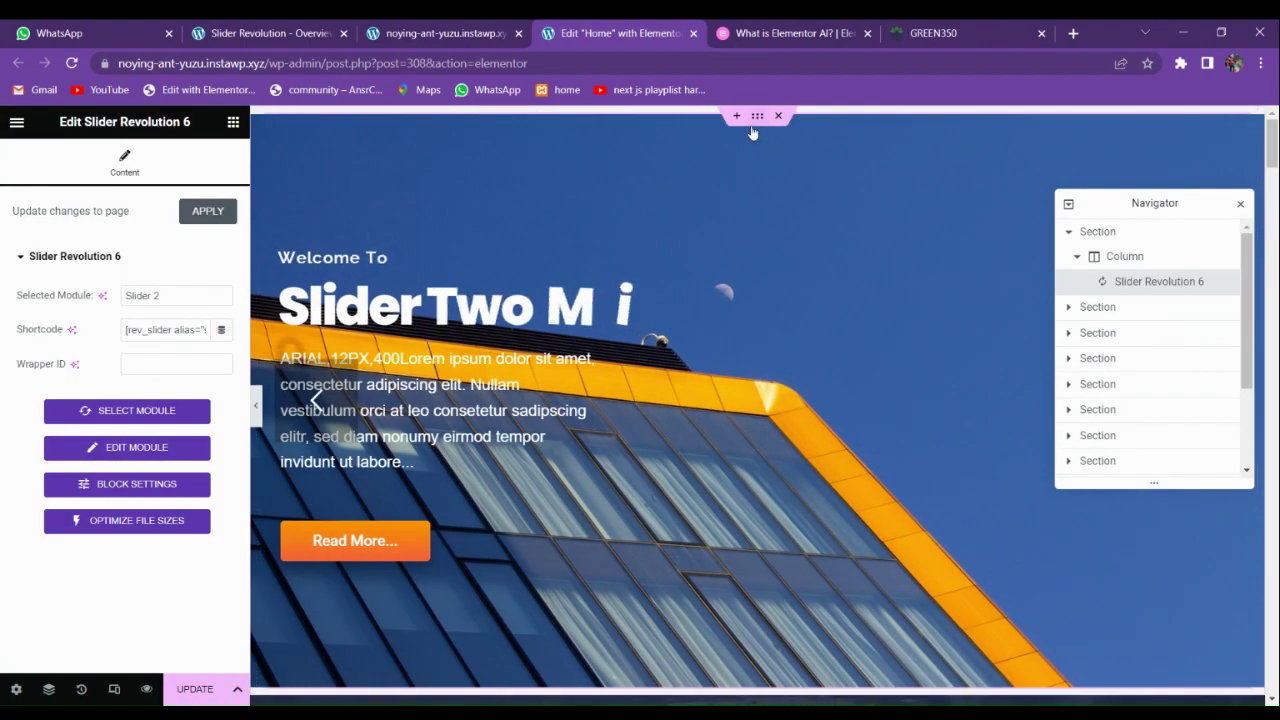
Set the slider section to Full Width content with No Gap between columns, stretch the section, and update the page.
left_click(757, 116)
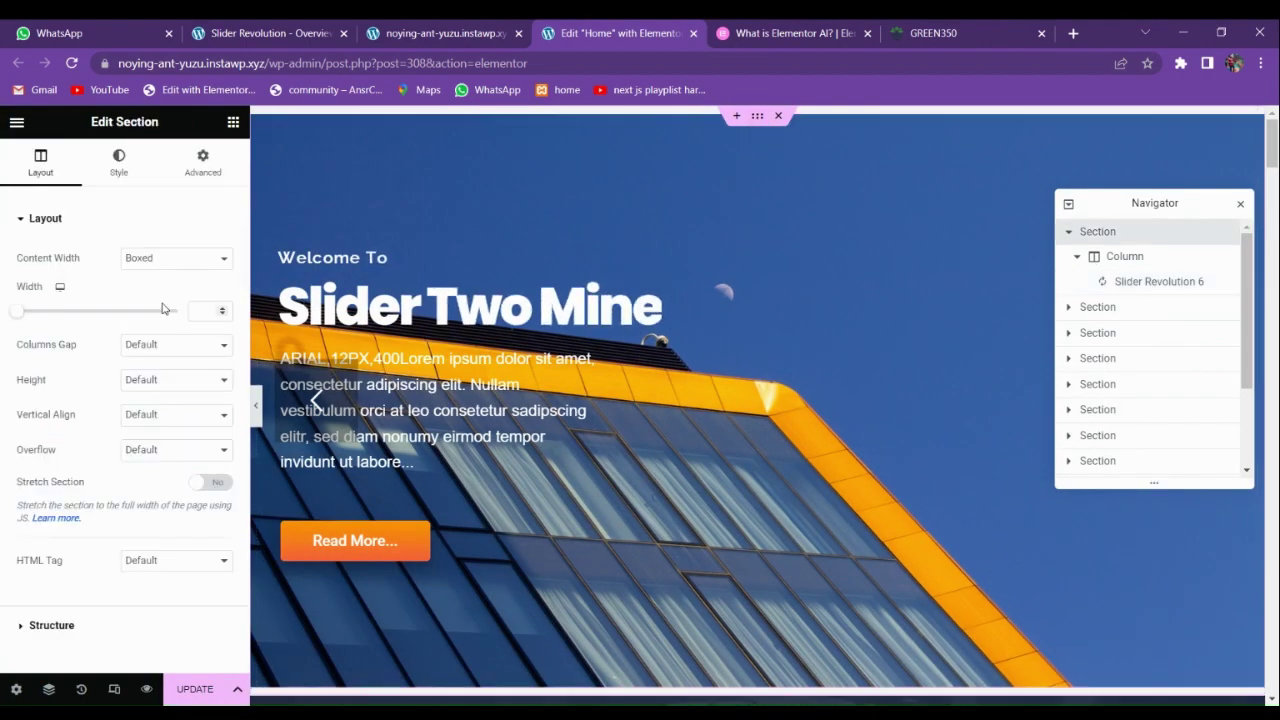
left_click(148, 340)
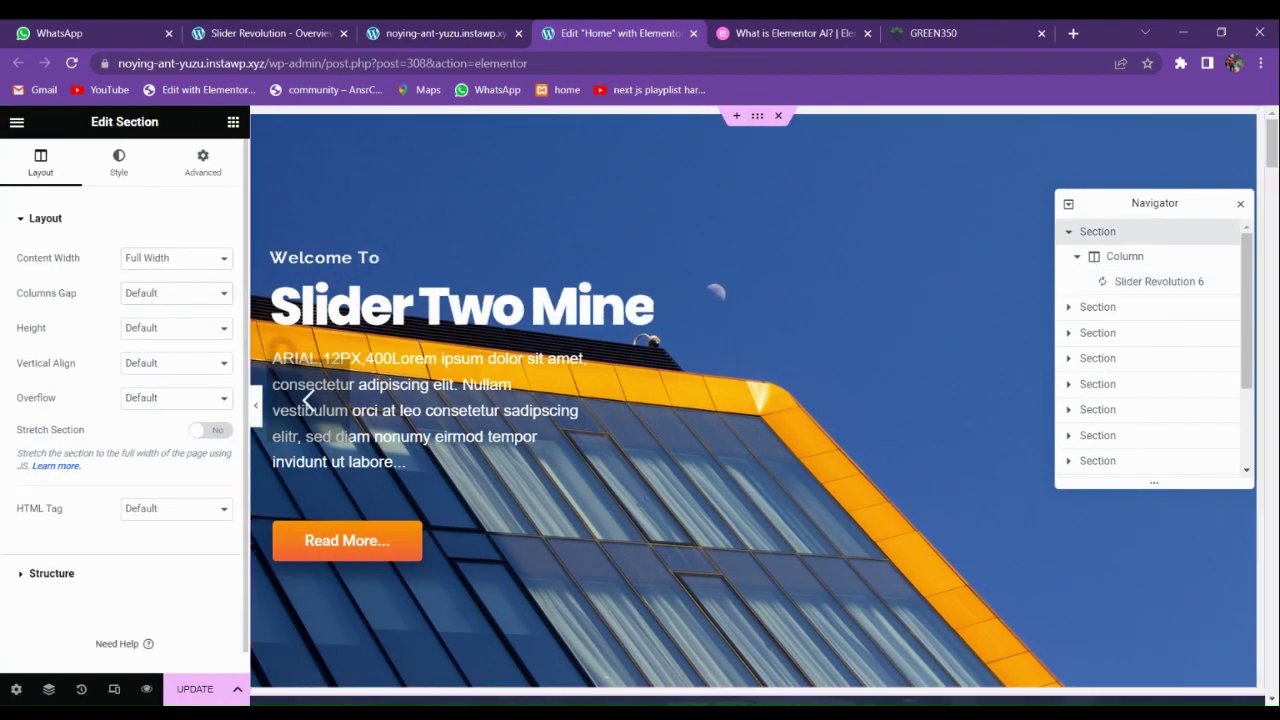
left_click(157, 331)
left_click(208, 430)
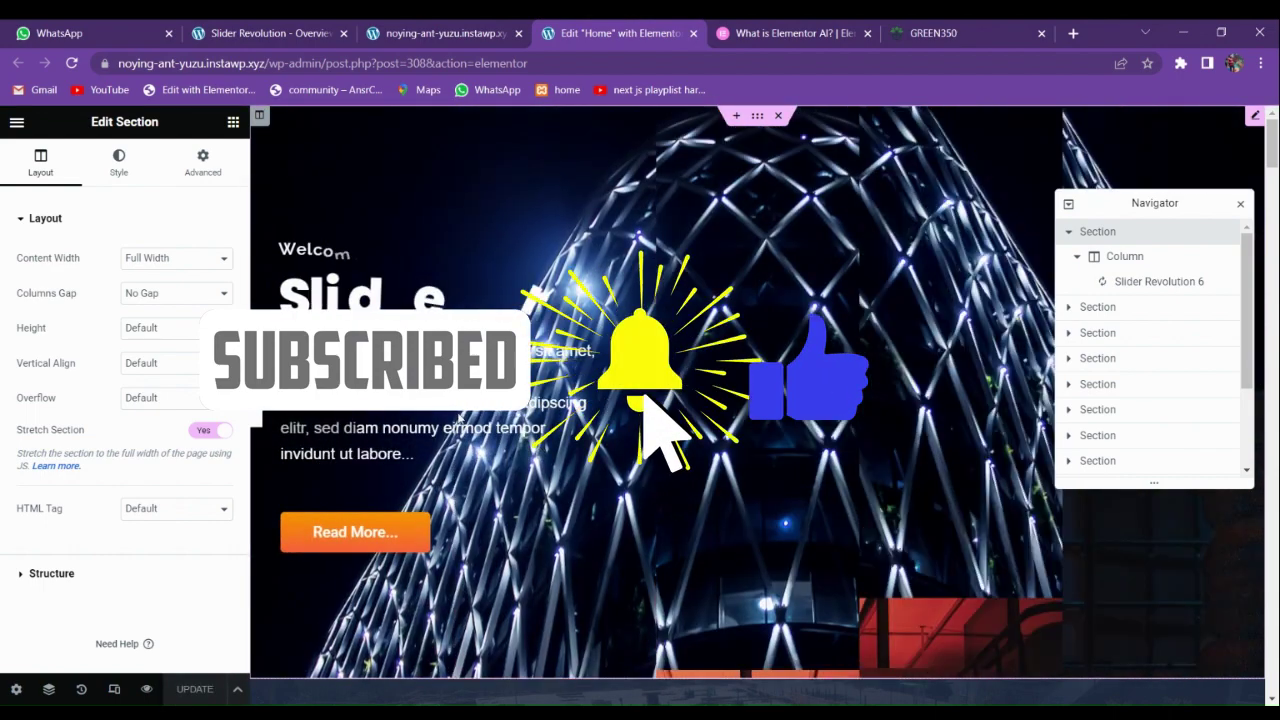
Check the slider on the live home page and advance through its slides with the next arrow.
left_click(445, 33)
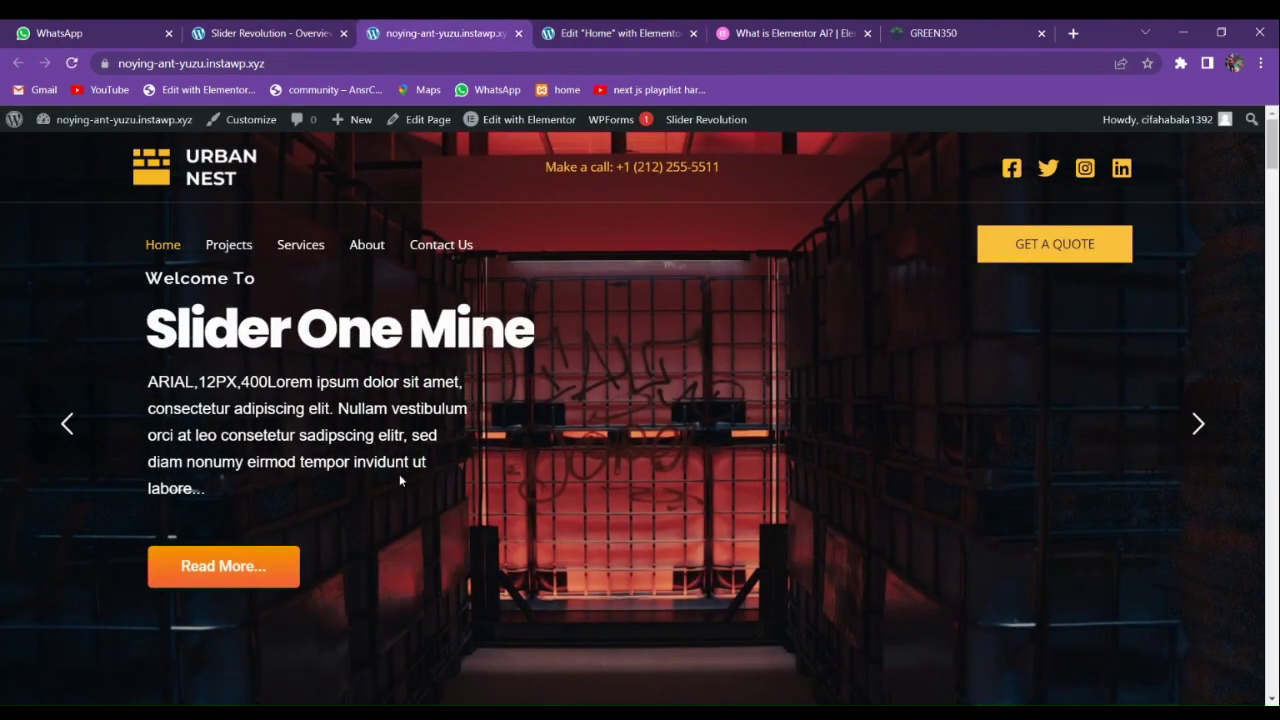
left_click(1185, 435)
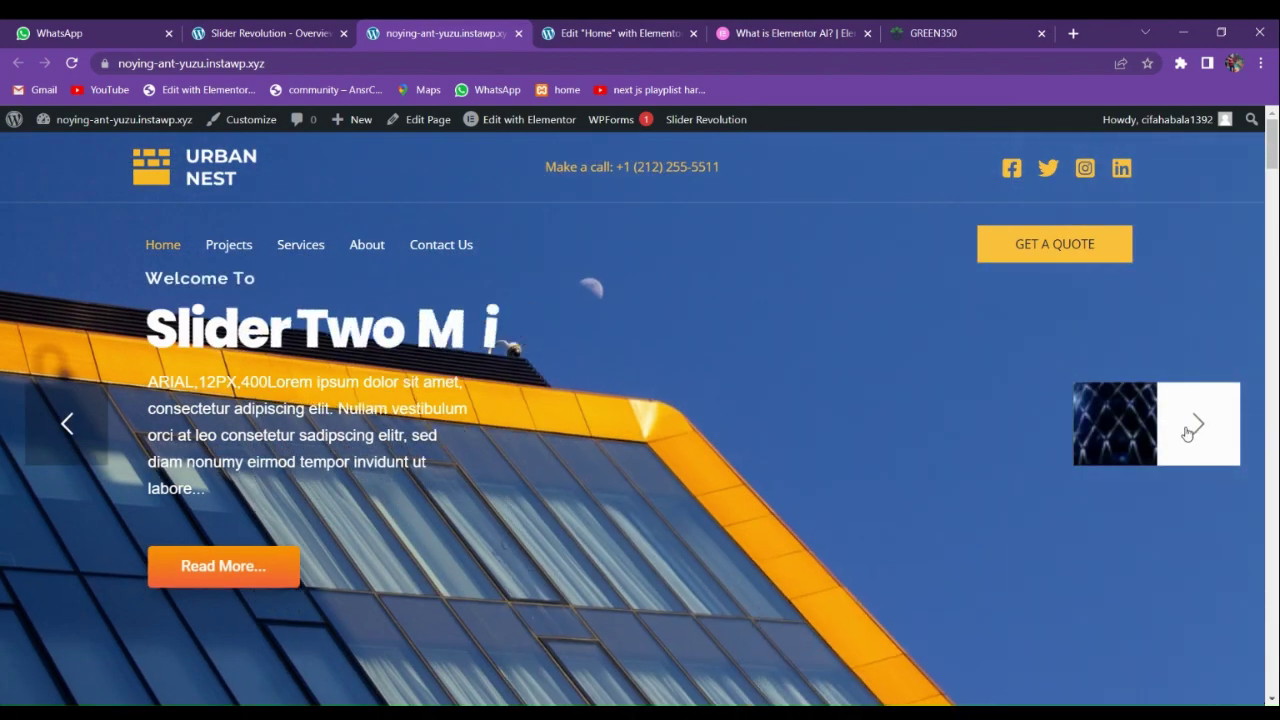
left_click(1187, 432)
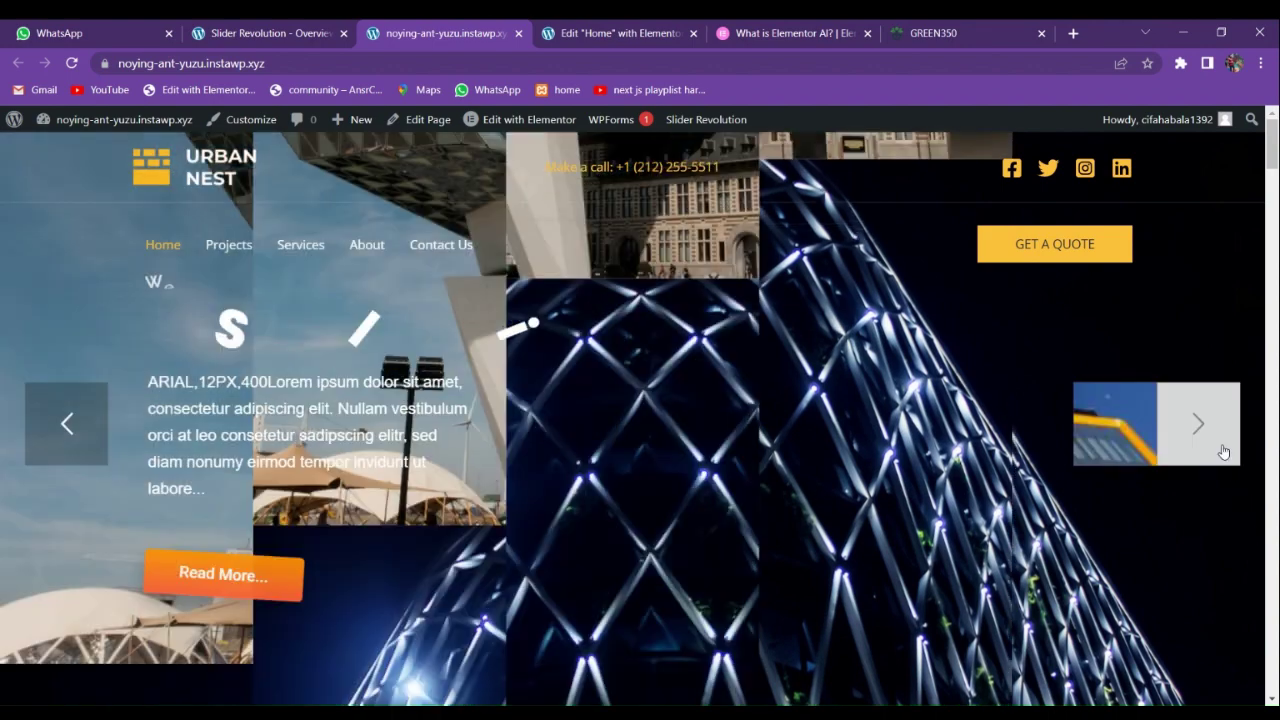
scroll(496, 477, "down", 1)
scroll(496, 471, "up", 1)
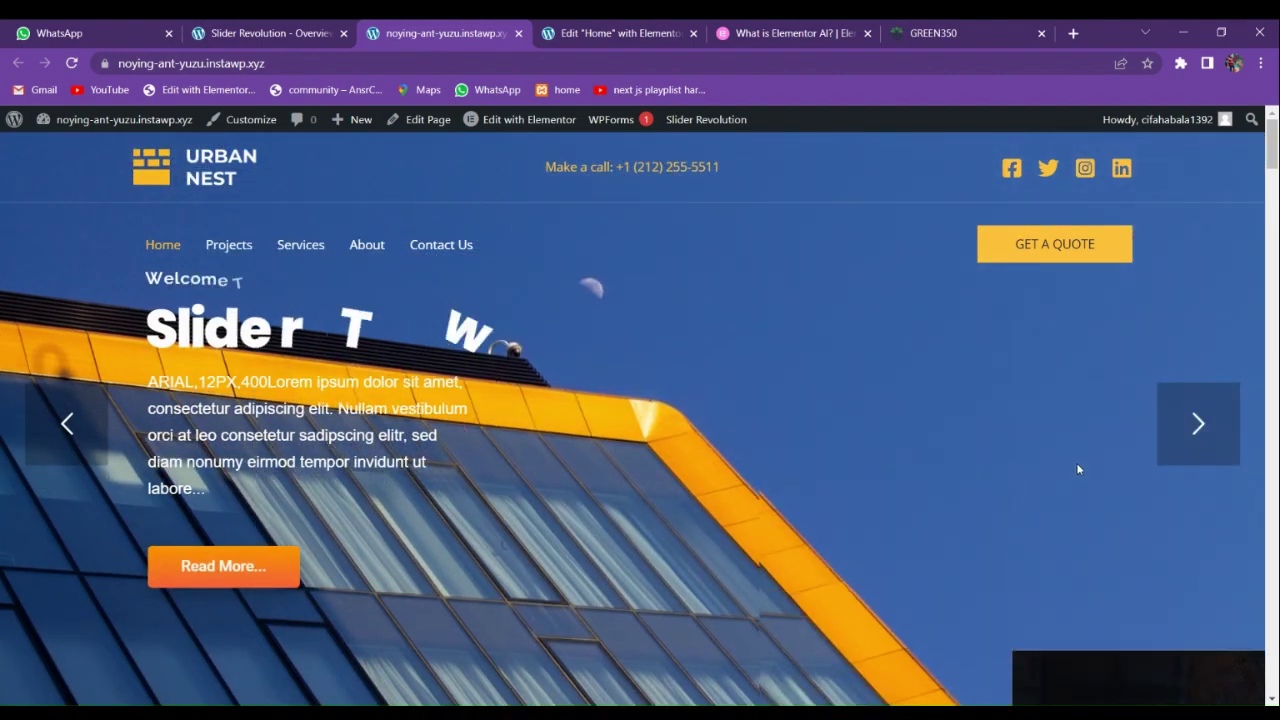
left_click(1192, 453)
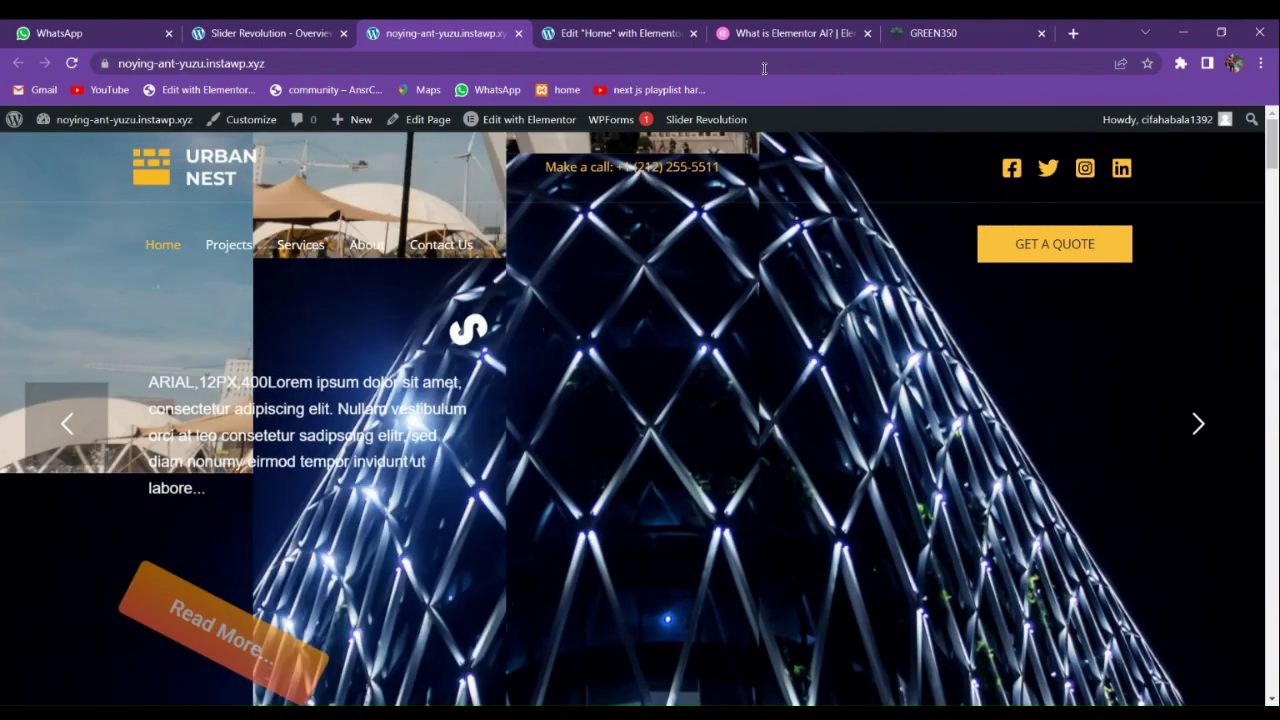
Return to the Elementor editor and add an empty single-column section above the slider section.
left_click(615, 33)
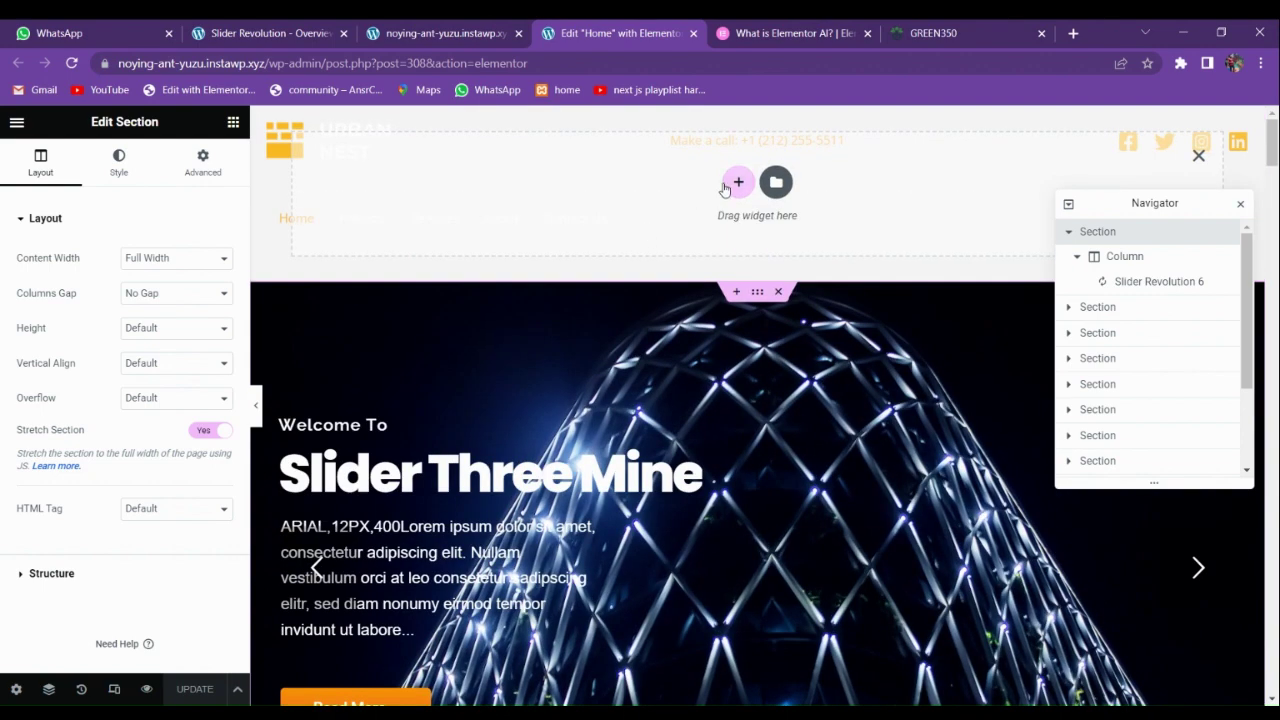
left_click(725, 188)
left_click(537, 232)
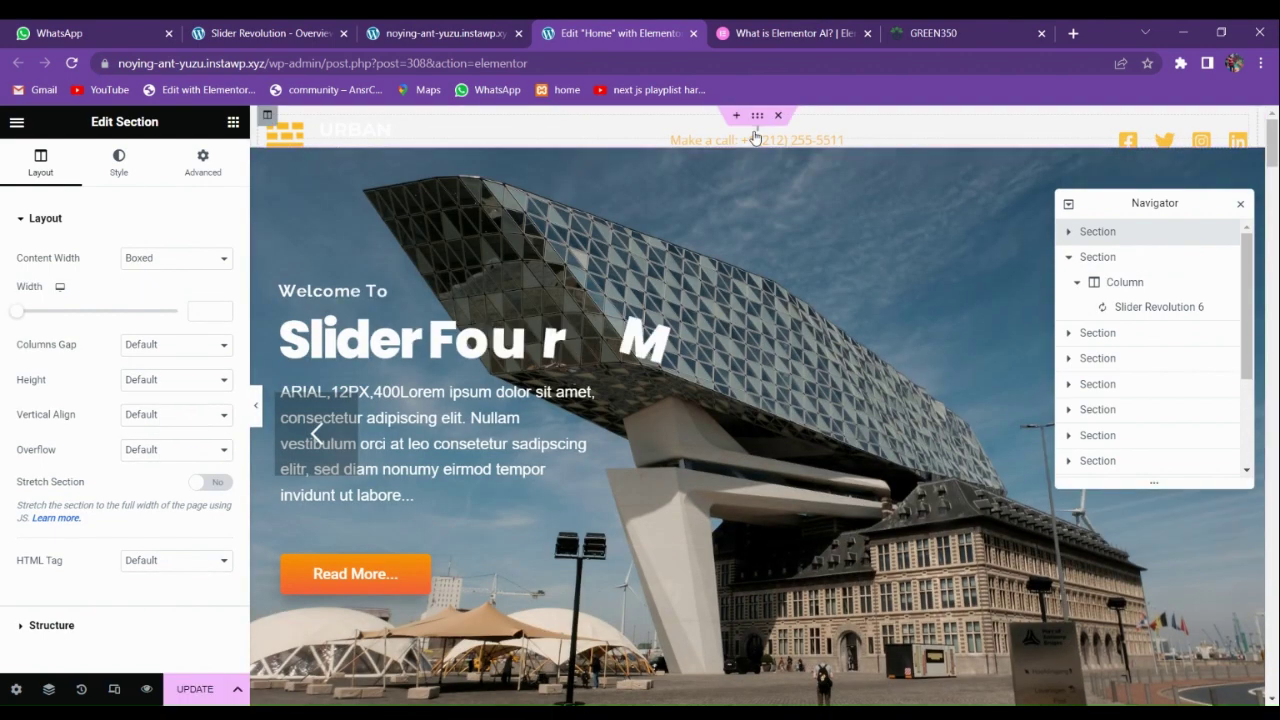
left_click(231, 124)
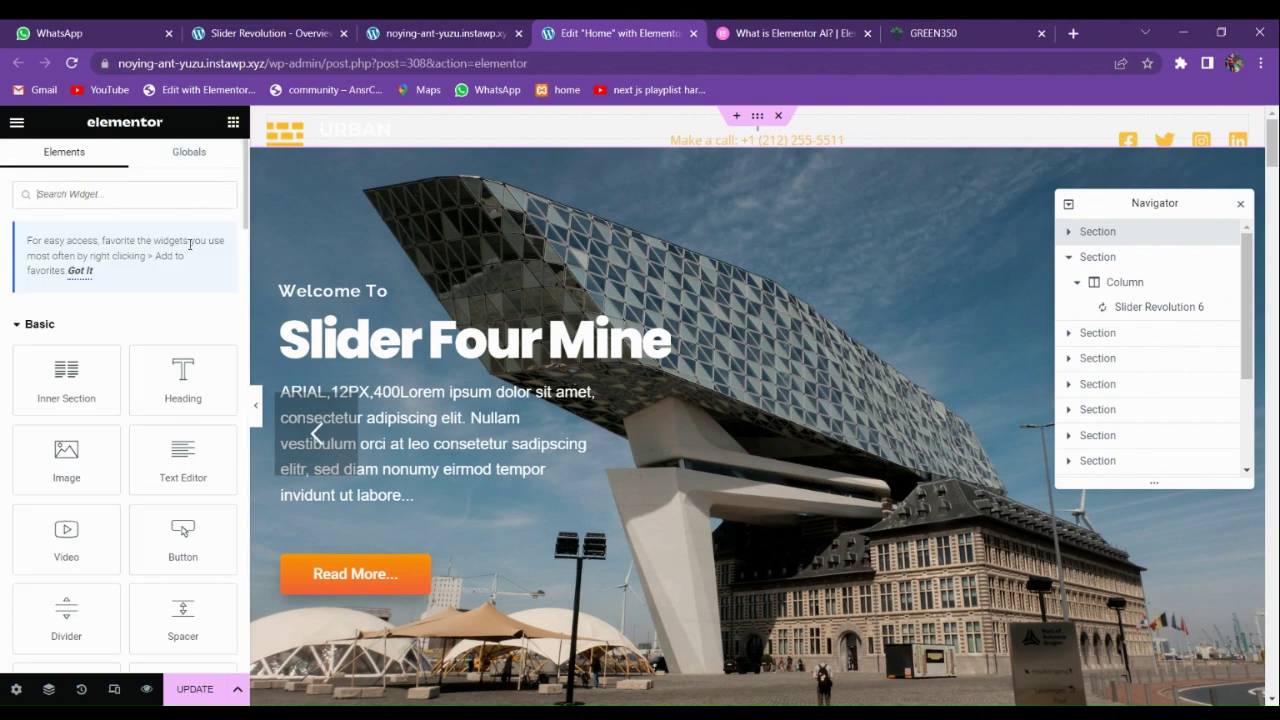
left_click_drag(77, 454, 730, 138)
left_click(757, 118)
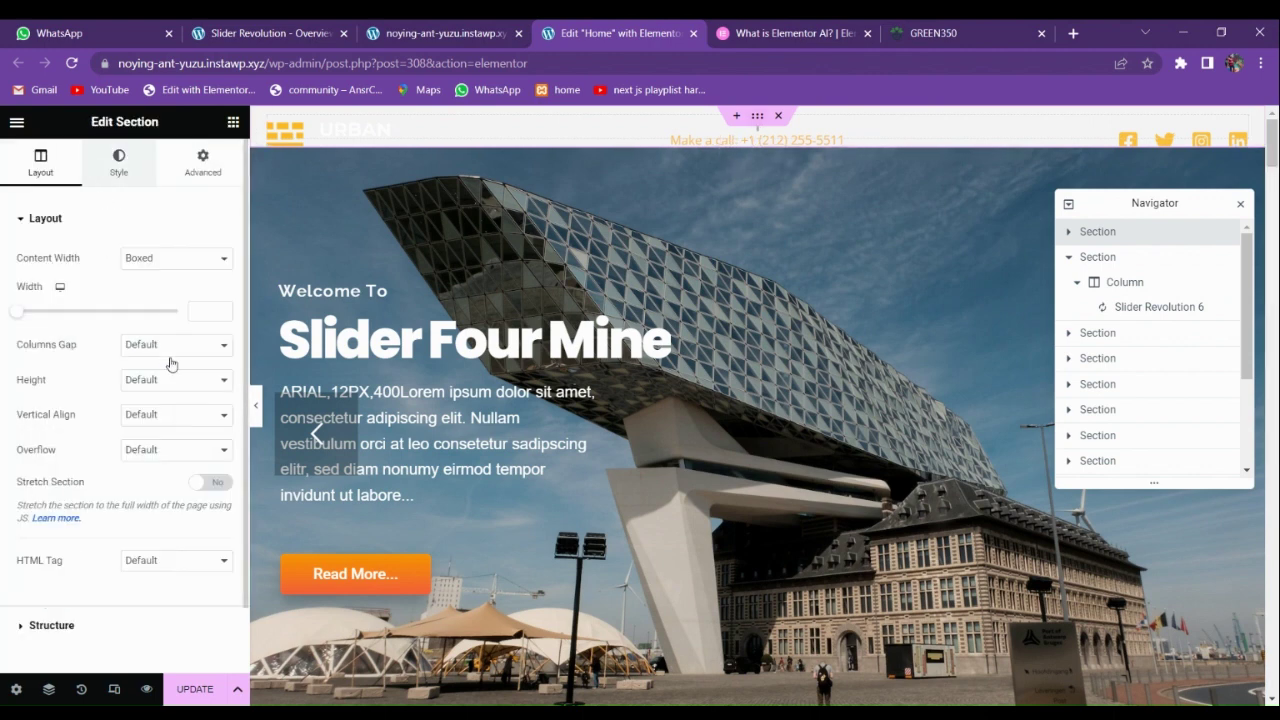
Give the new section above the slider a solid near-black background colour.
left_click(119, 162)
left_click(154, 292)
left_click(222, 328)
left_click_drag(225, 457, 128, 420)
Set the dark section's height to Min Height with a minimum of 400 px and update the page.
left_click(40, 162)
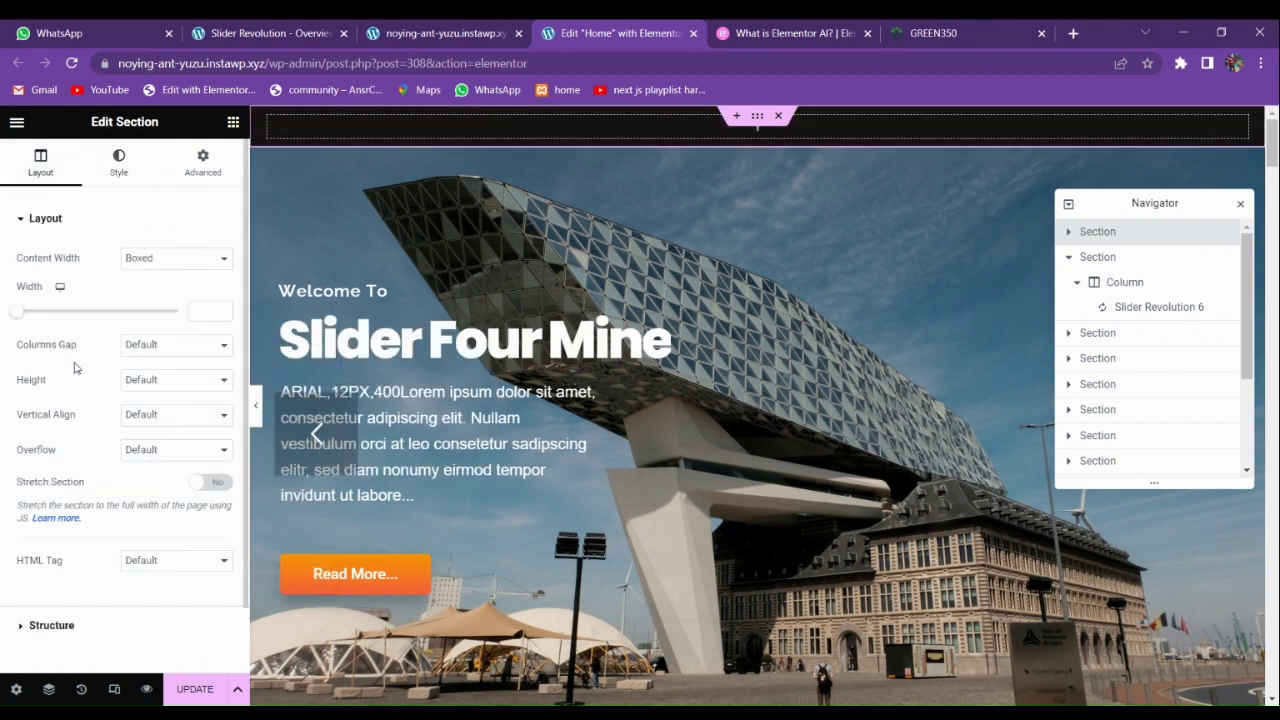
left_click(176, 380)
left_click(155, 420)
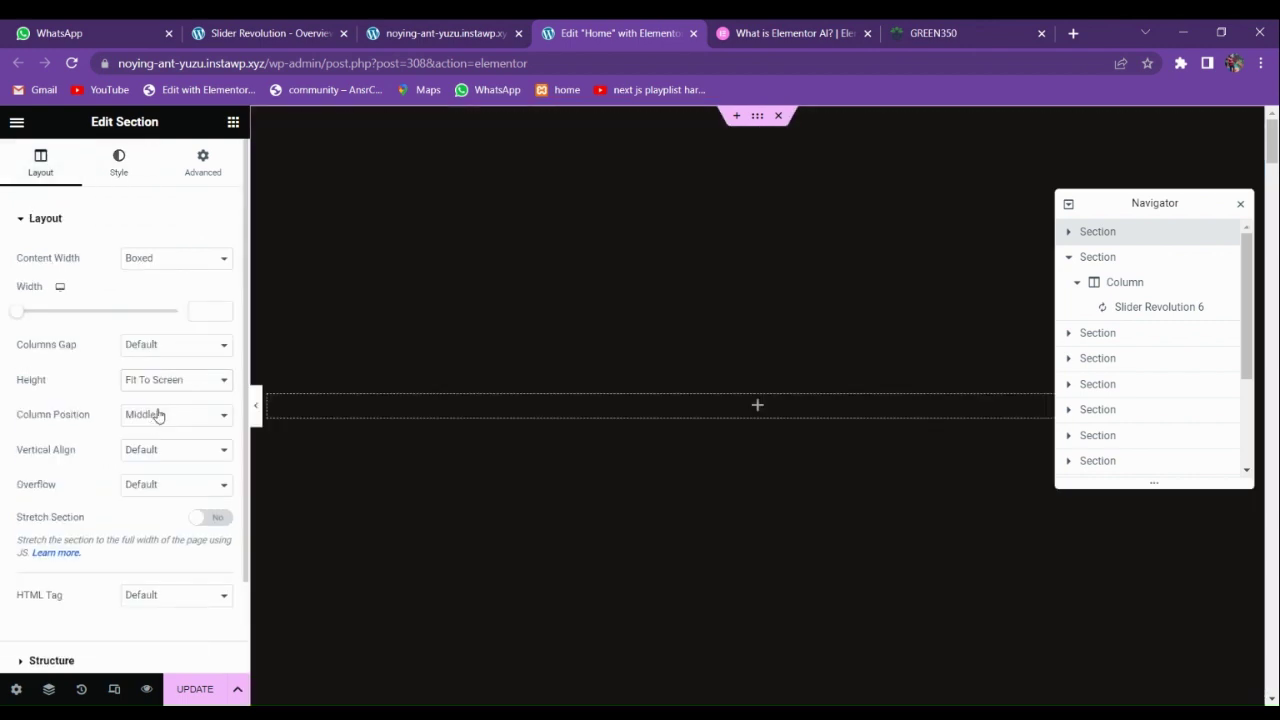
left_click(151, 427)
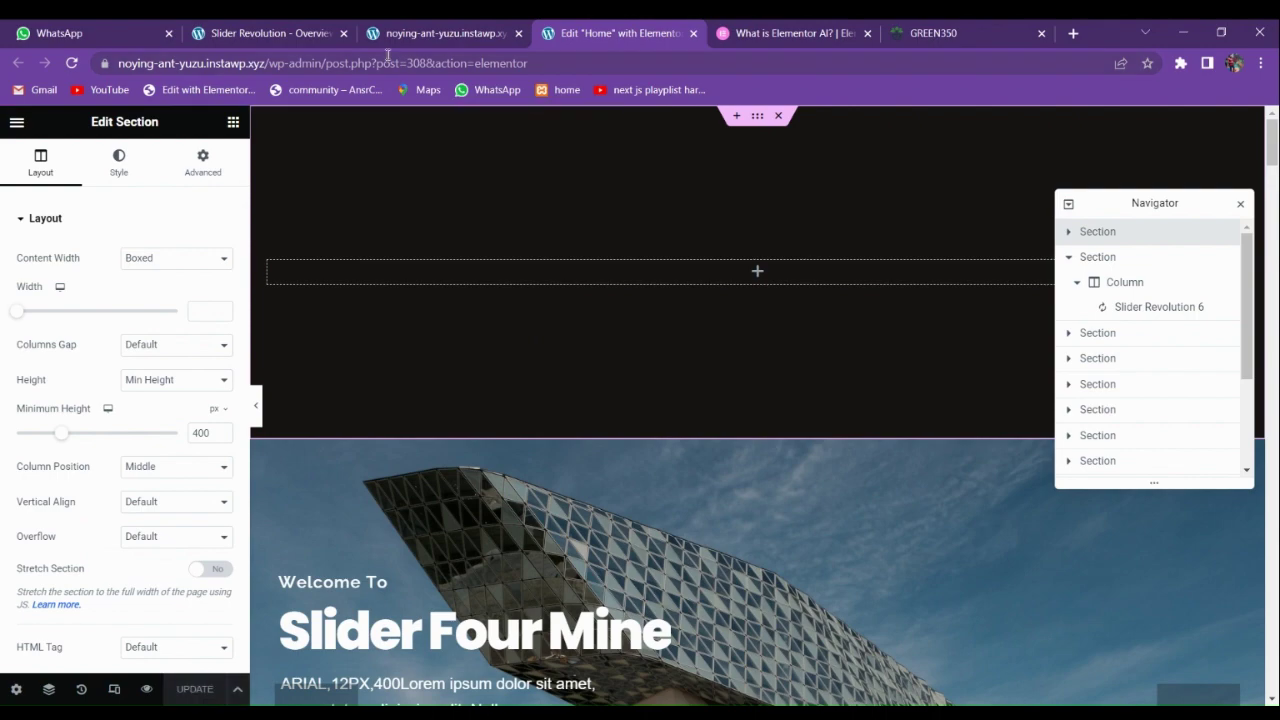
Reload the live home page and review the slider below the dark section, advancing its slides with the next arrow.
left_click(440, 33)
left_click(72, 63)
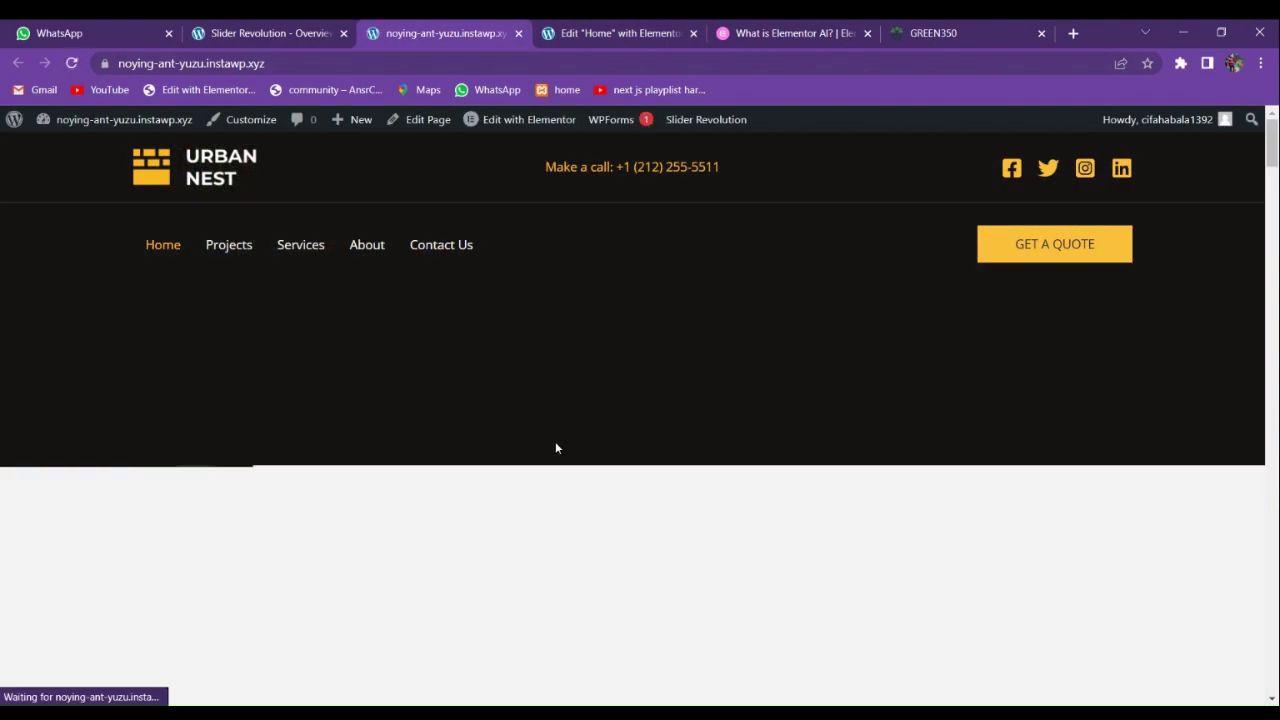
scroll(594, 481, "down", 3)
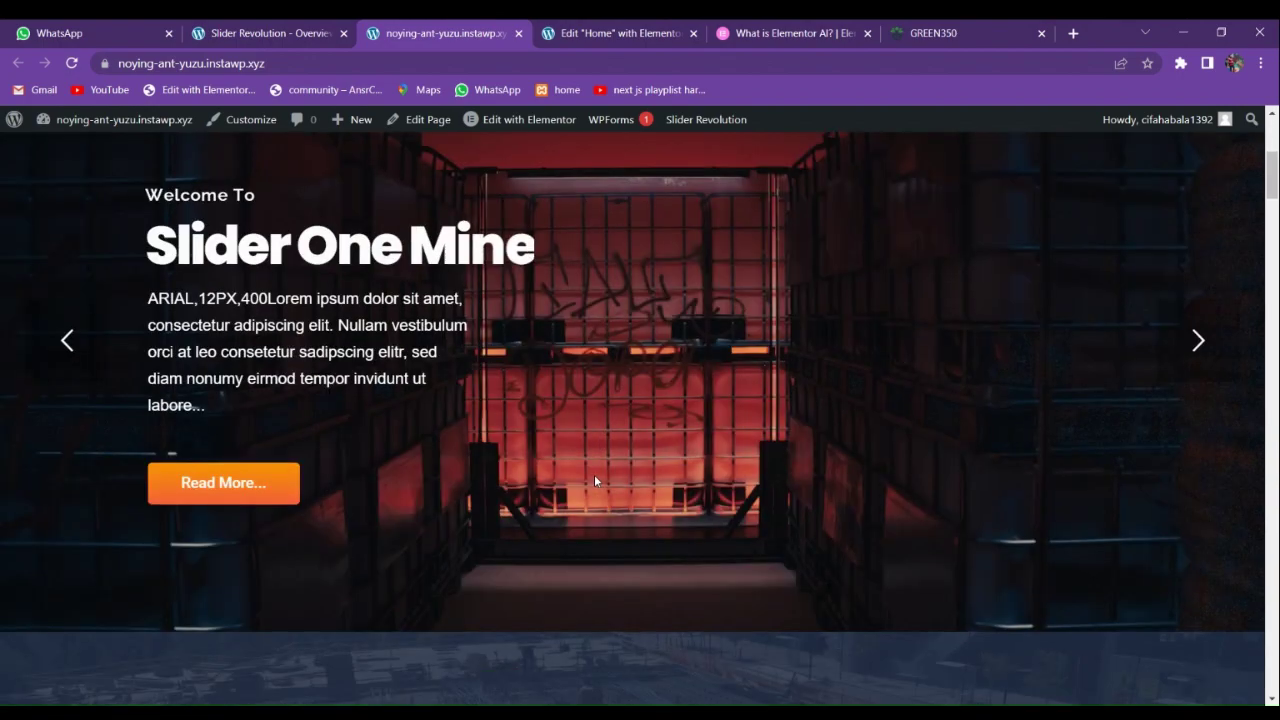
scroll(594, 472, "up", 1)
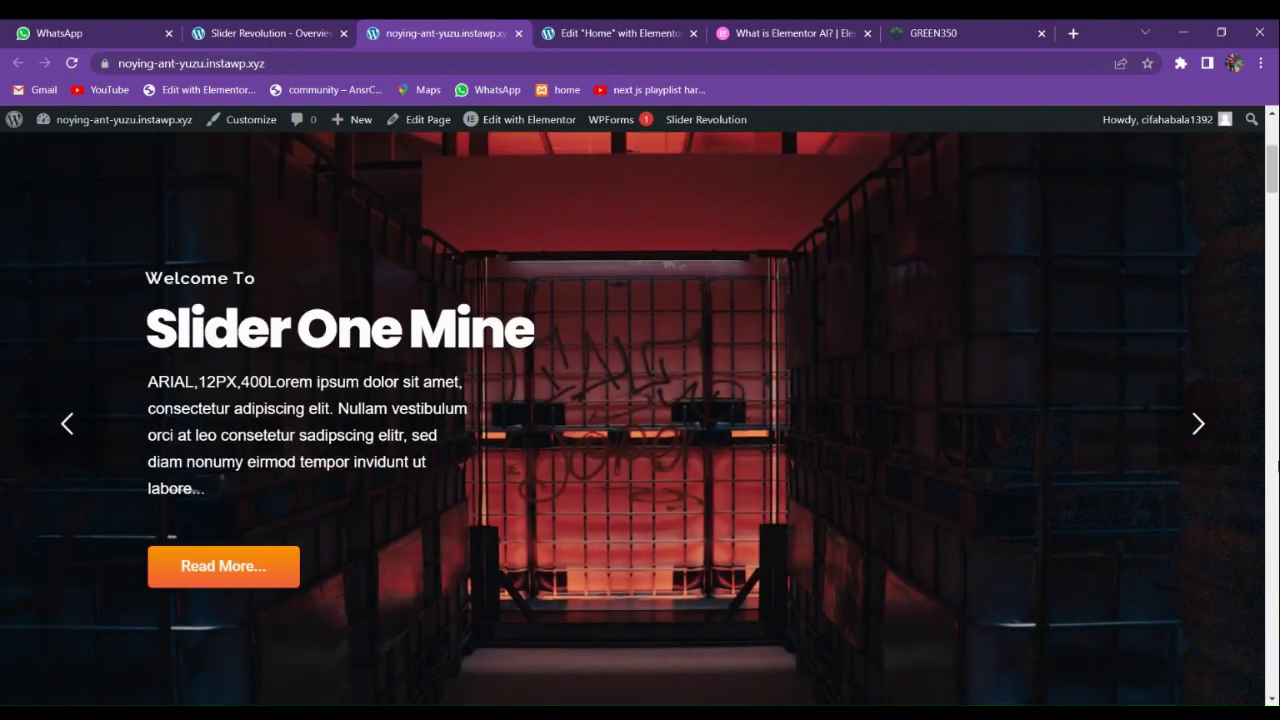
left_click(1215, 449)
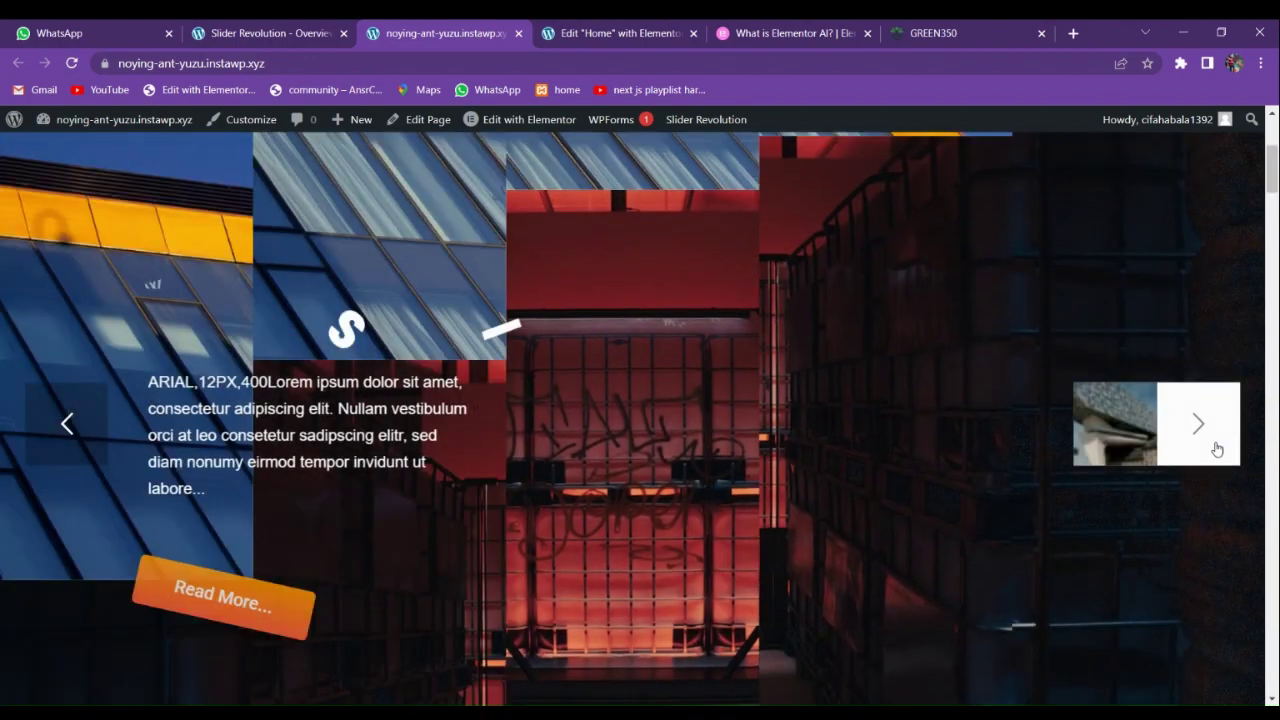
left_click(1217, 449)
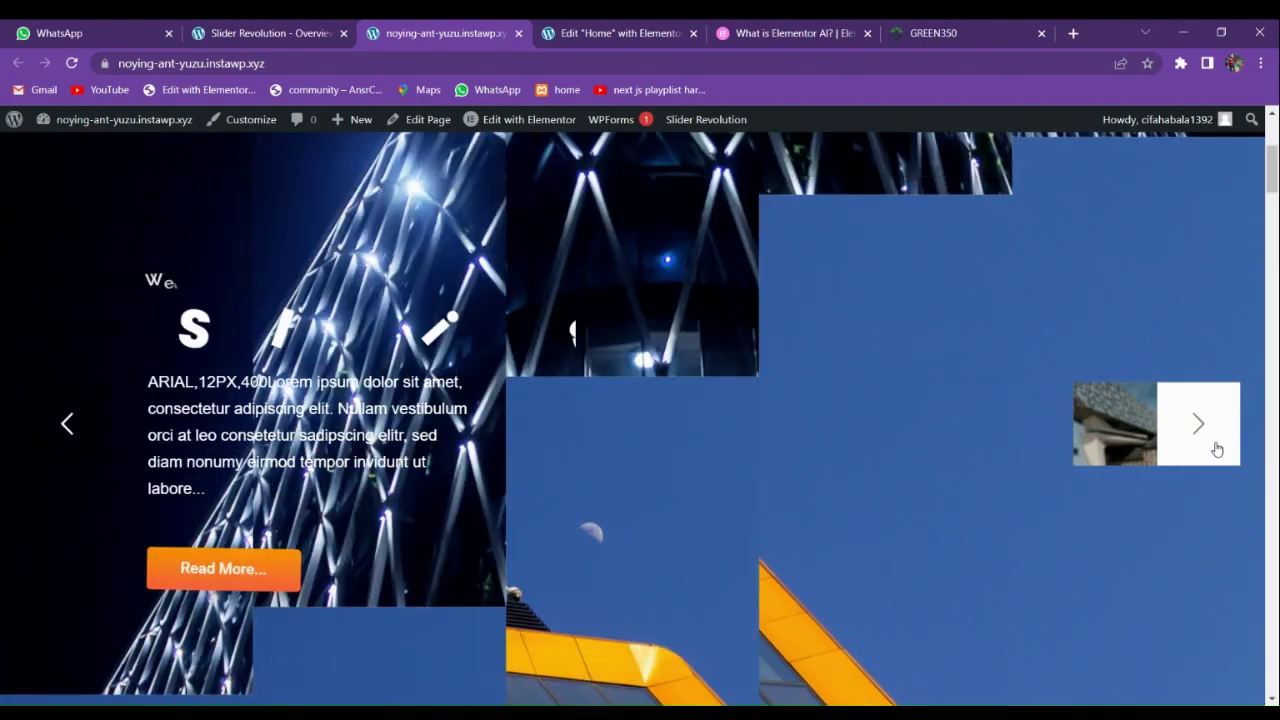
scroll(679, 508, "down", 2)
scroll(679, 508, "up", 2)
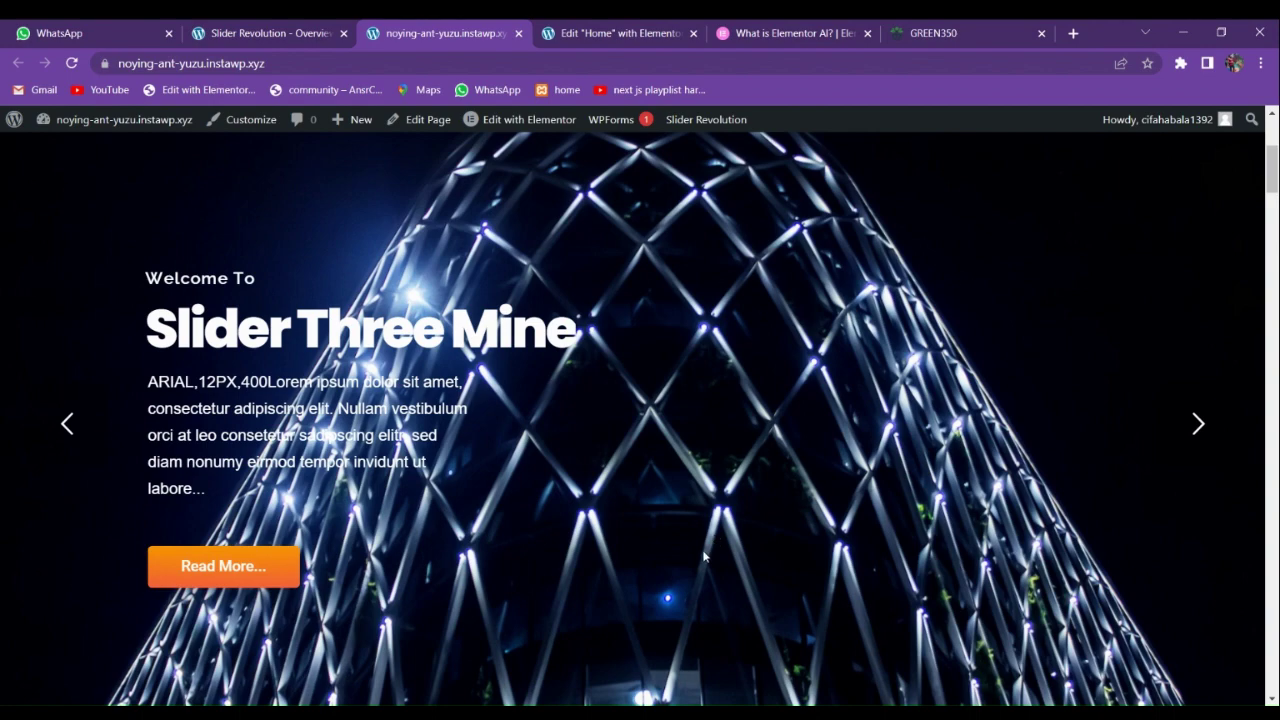
scroll(731, 500, "up", 1)
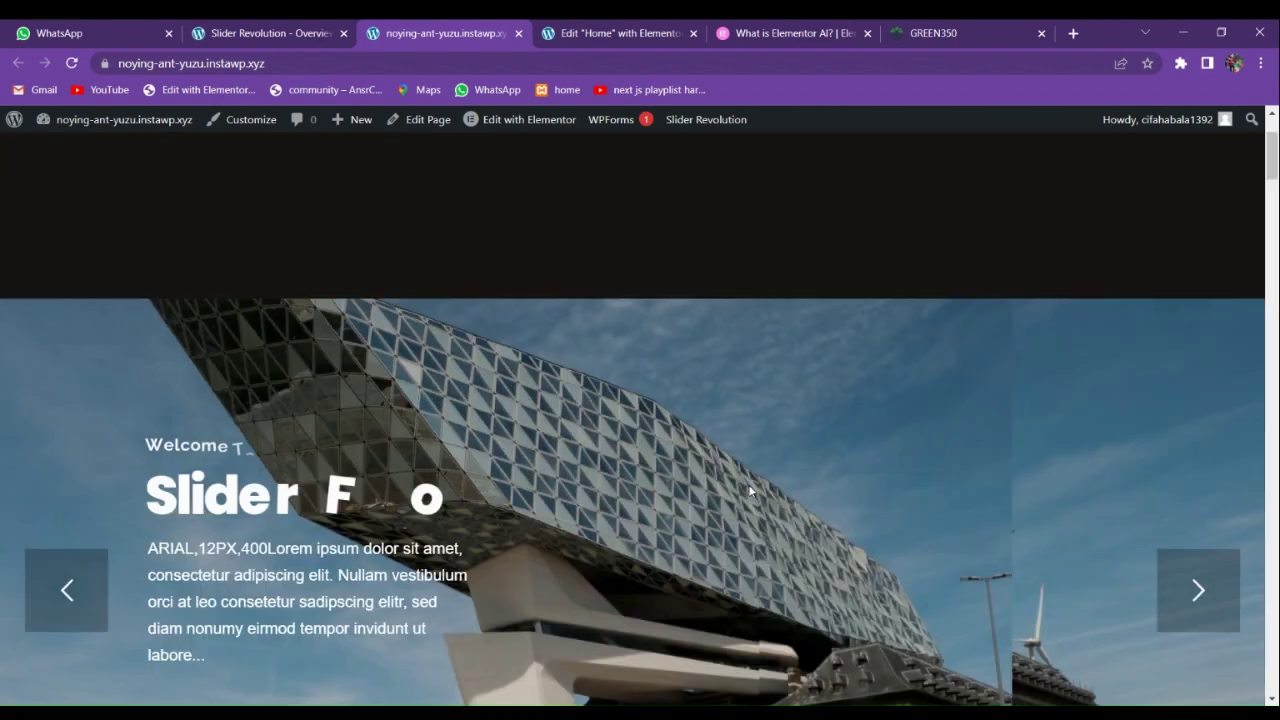
scroll(750, 491, "down", 1)
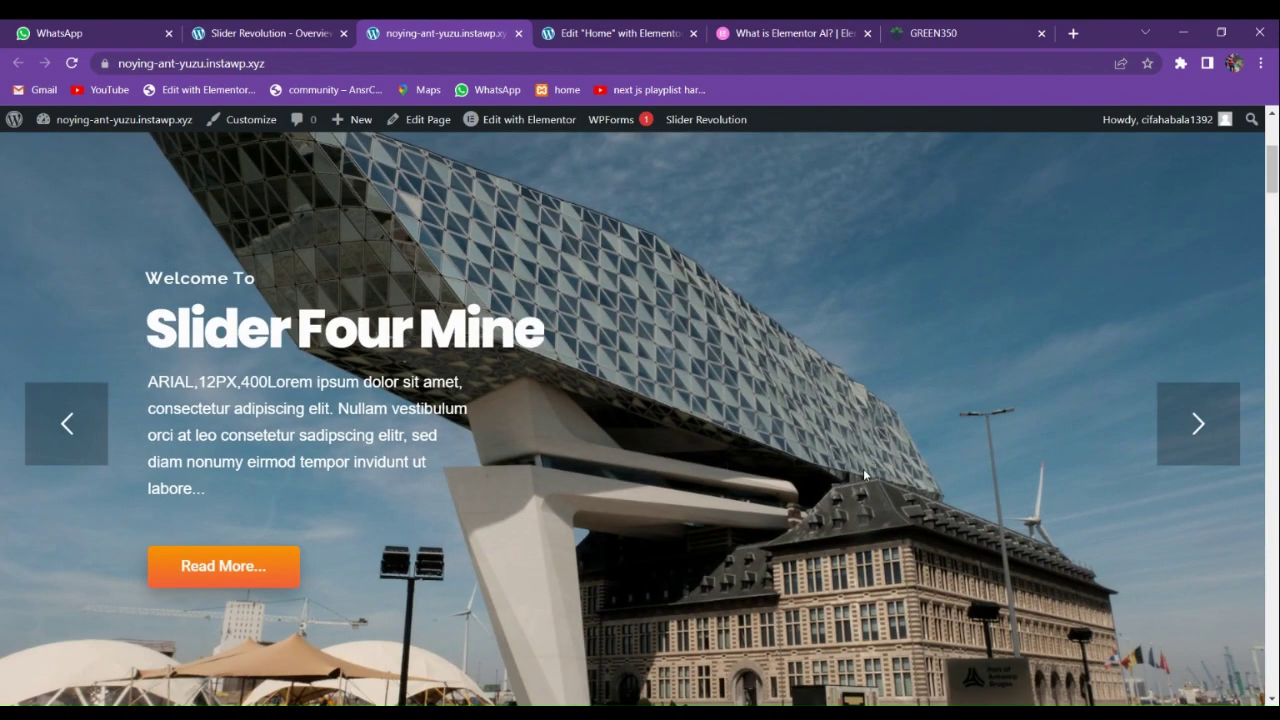